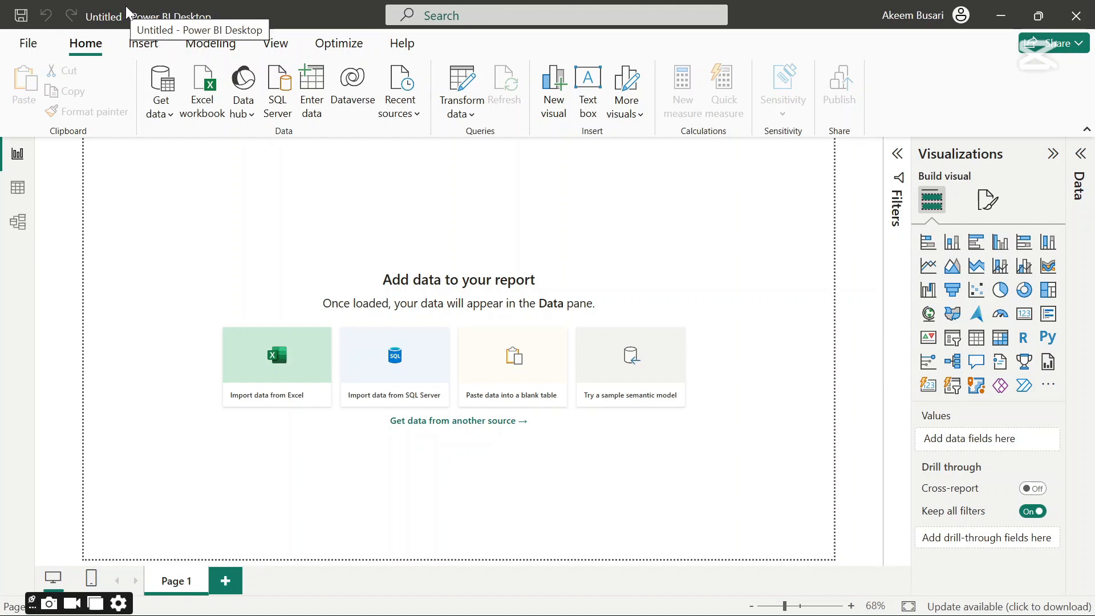
- Examine the search suggestions and the empty report's Model, Table and Report views
{"action": "left_click", "coordinate": [454, 16]}
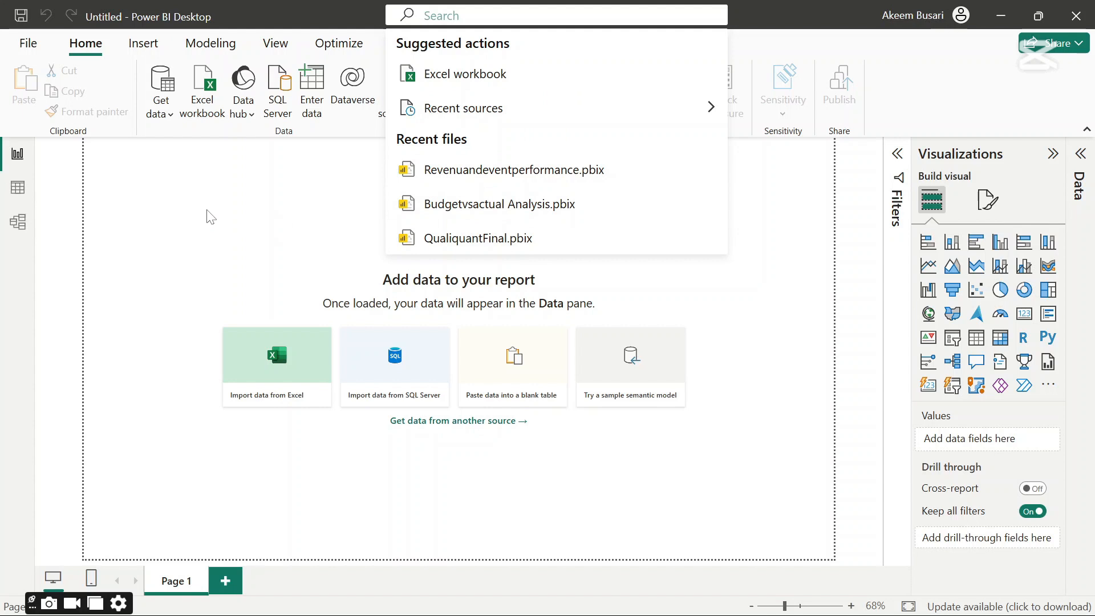
{"action": "left_click", "coordinate": [64, 212]}
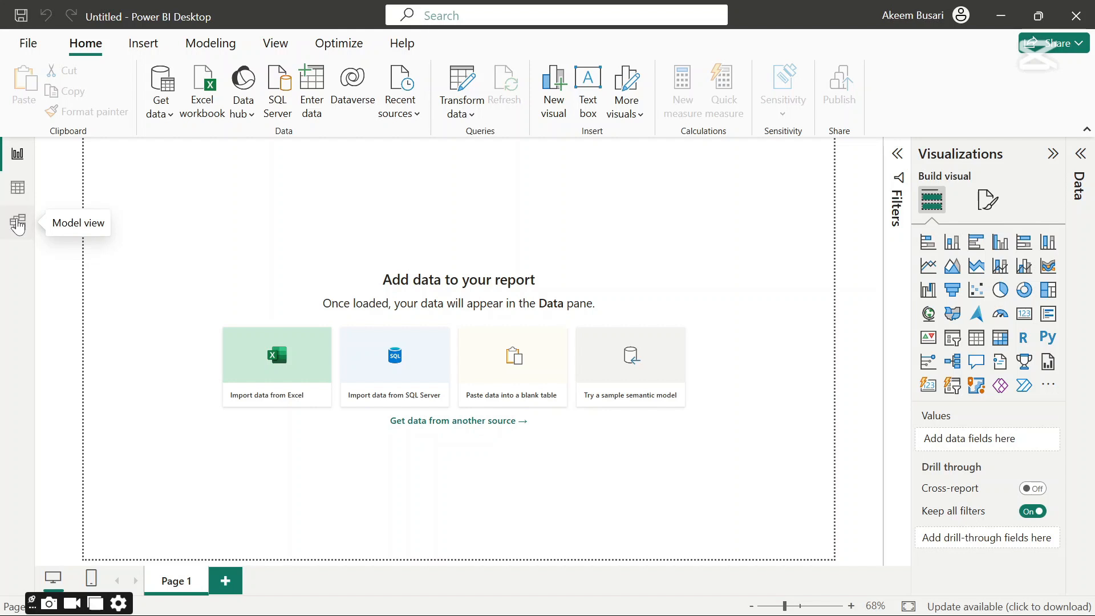
{"action": "left_click", "coordinate": [18, 222]}
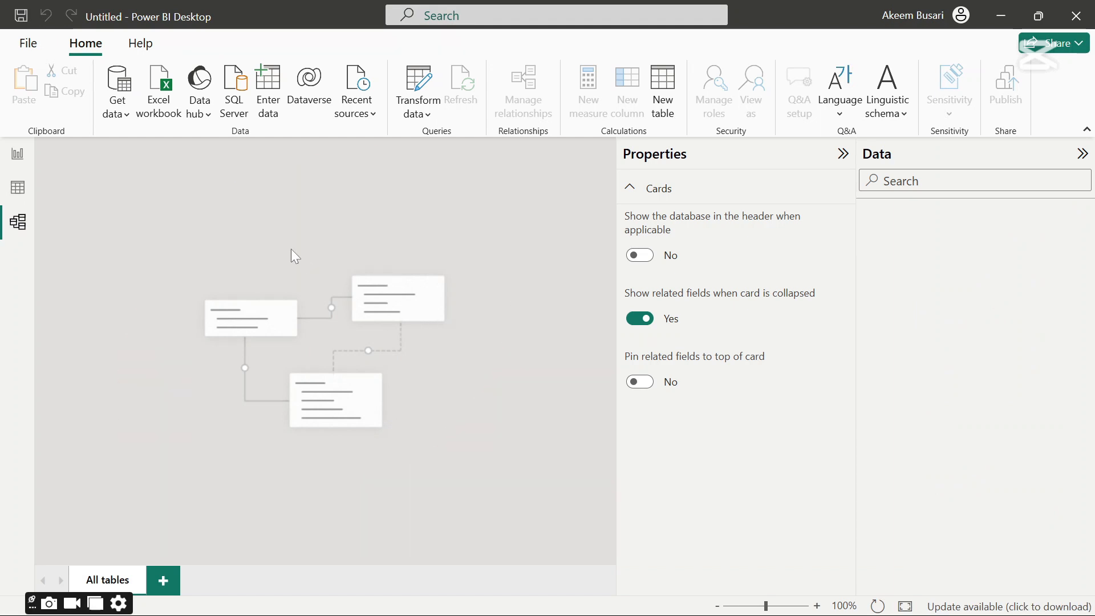
{"action": "left_click", "coordinate": [18, 191]}
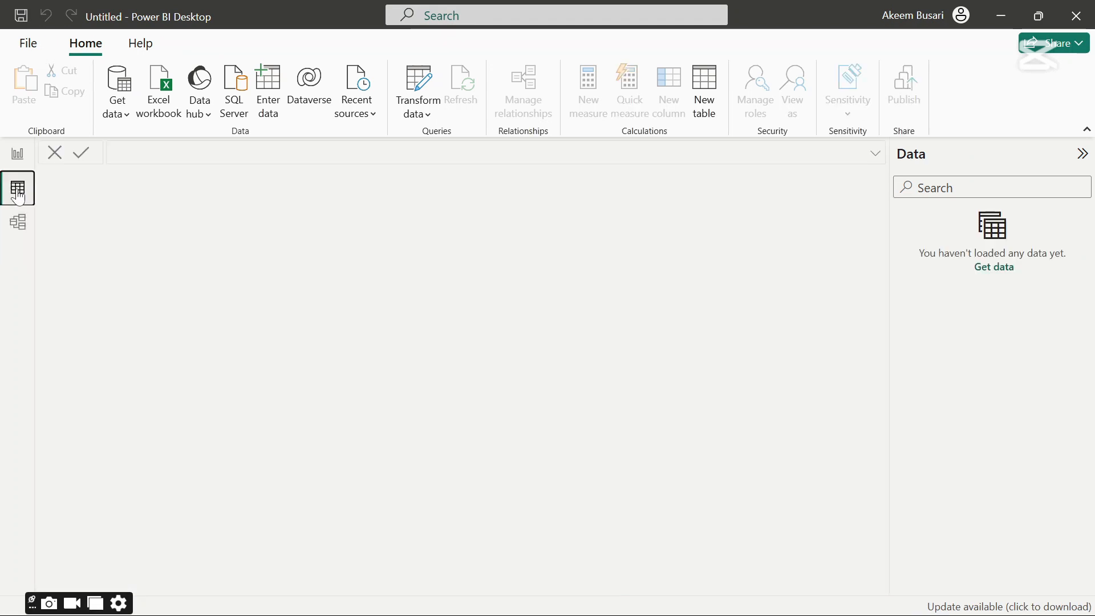
{"action": "left_click", "coordinate": [17, 162]}
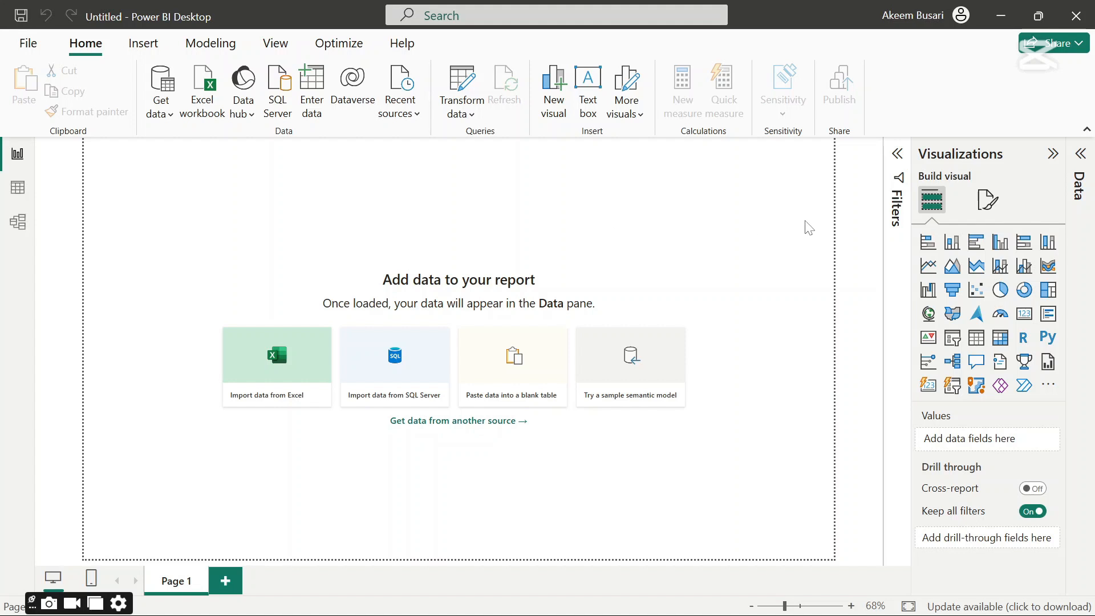
- Look over the Filters pane, collapse it again and expand the Data pane
{"action": "left_click", "coordinate": [897, 208]}
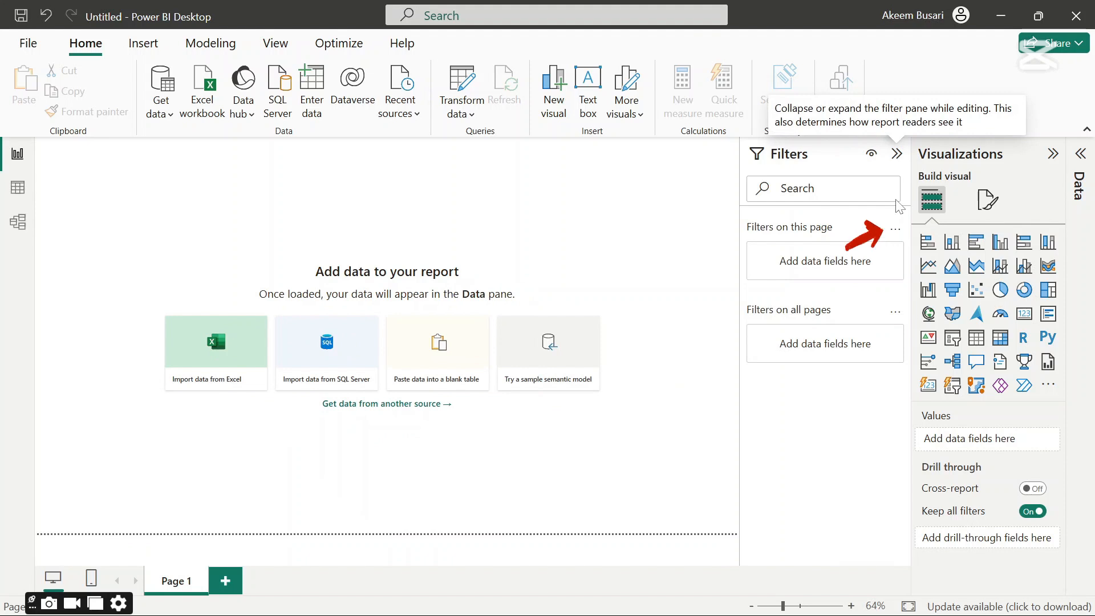
{"action": "left_click", "coordinate": [896, 155]}
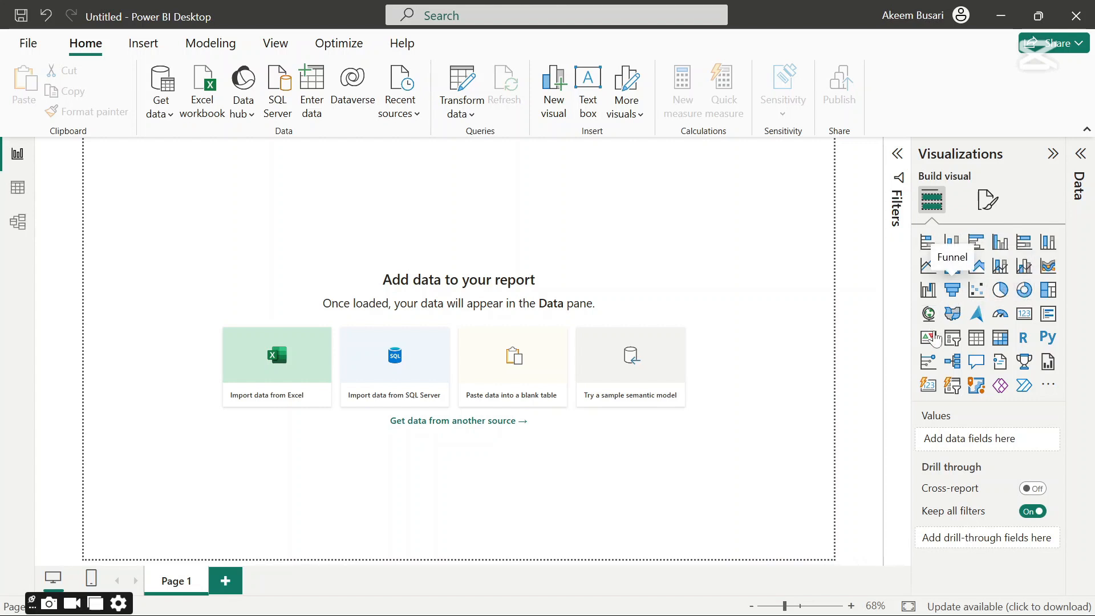
{"action": "left_click", "coordinate": [1079, 186]}
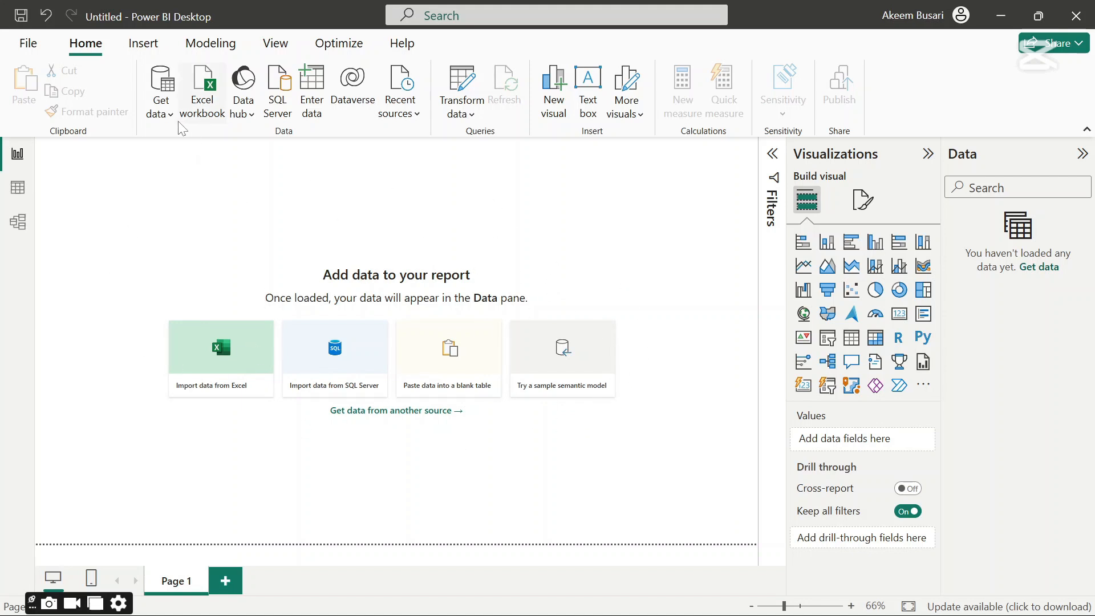
- Examine the common data sources and the insert, modeling, view, optimize and help commands, ending on the home commands
{"action": "left_click", "coordinate": [161, 113]}
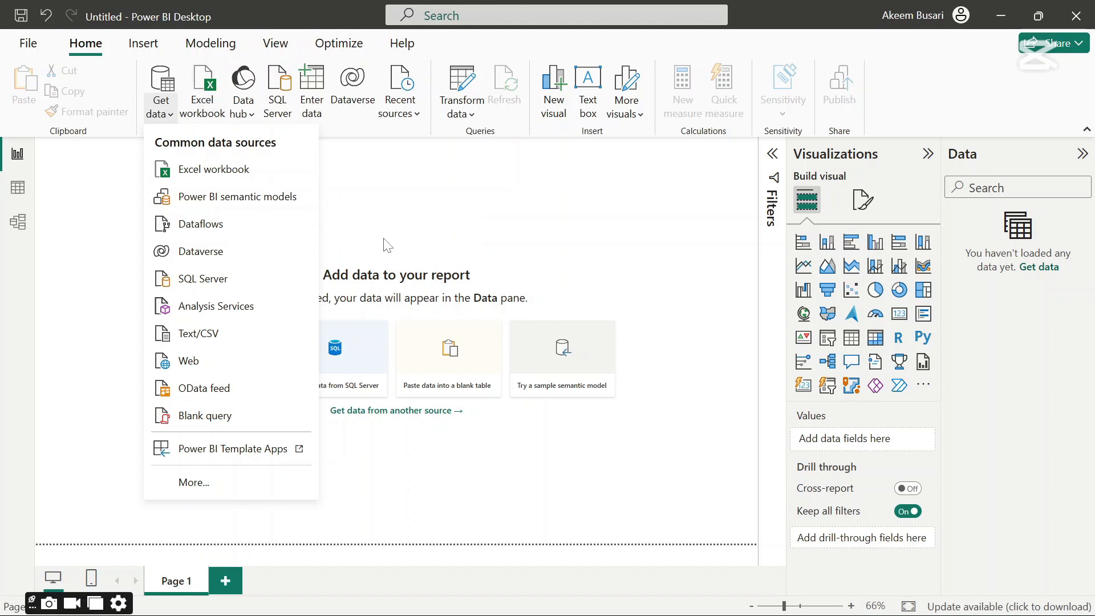
{"action": "left_click", "coordinate": [399, 237]}
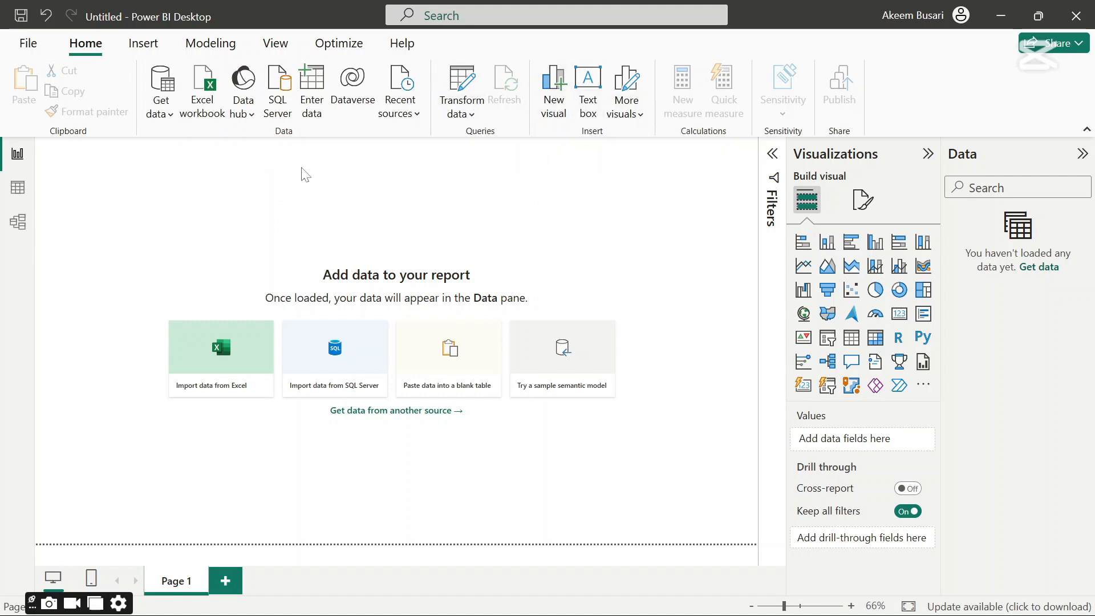
{"action": "left_click", "coordinate": [143, 45]}
{"action": "left_click", "coordinate": [209, 45]}
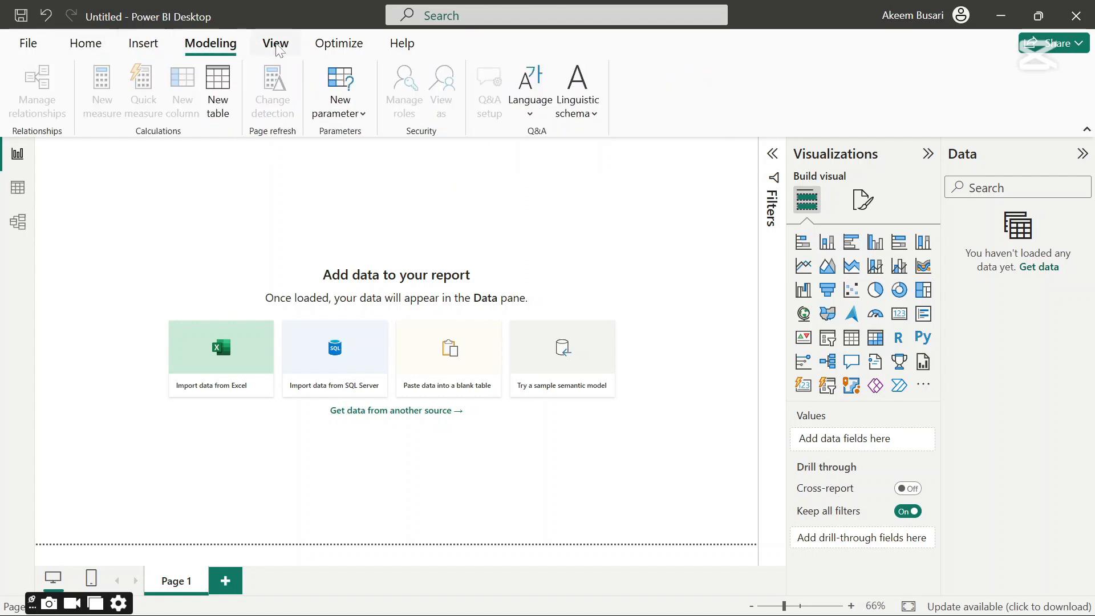
{"action": "left_click", "coordinate": [278, 48]}
{"action": "left_click", "coordinate": [338, 47]}
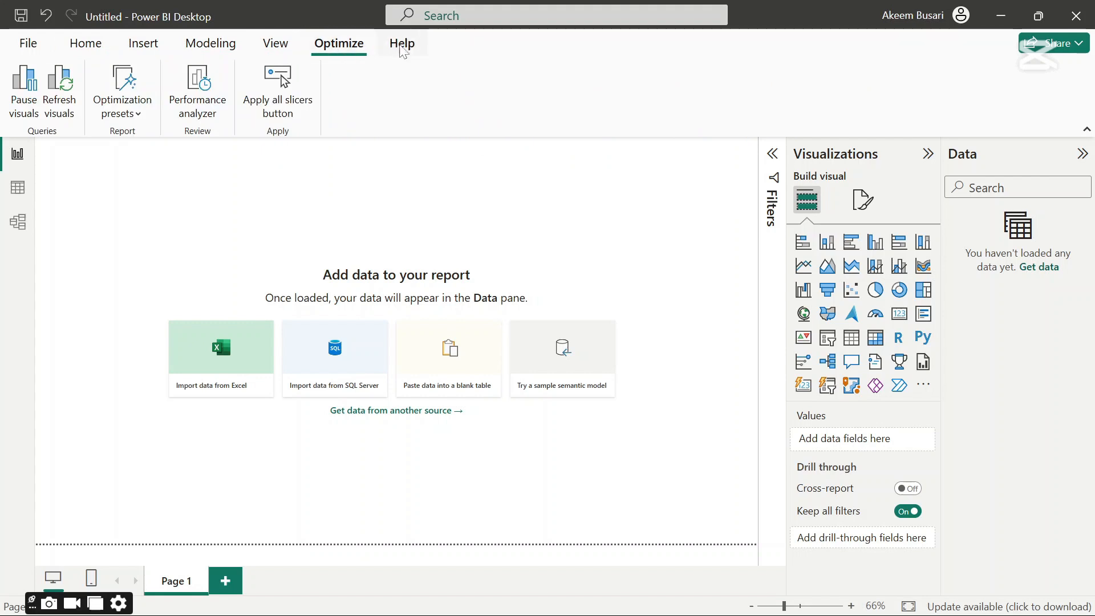
{"action": "left_click", "coordinate": [402, 46]}
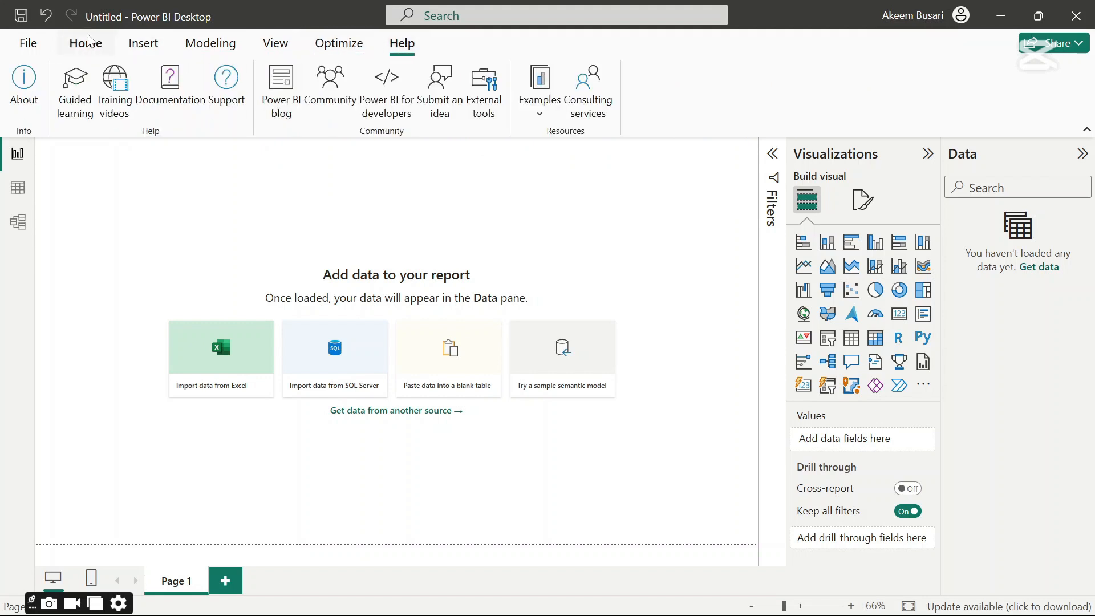
{"action": "left_click", "coordinate": [87, 40]}
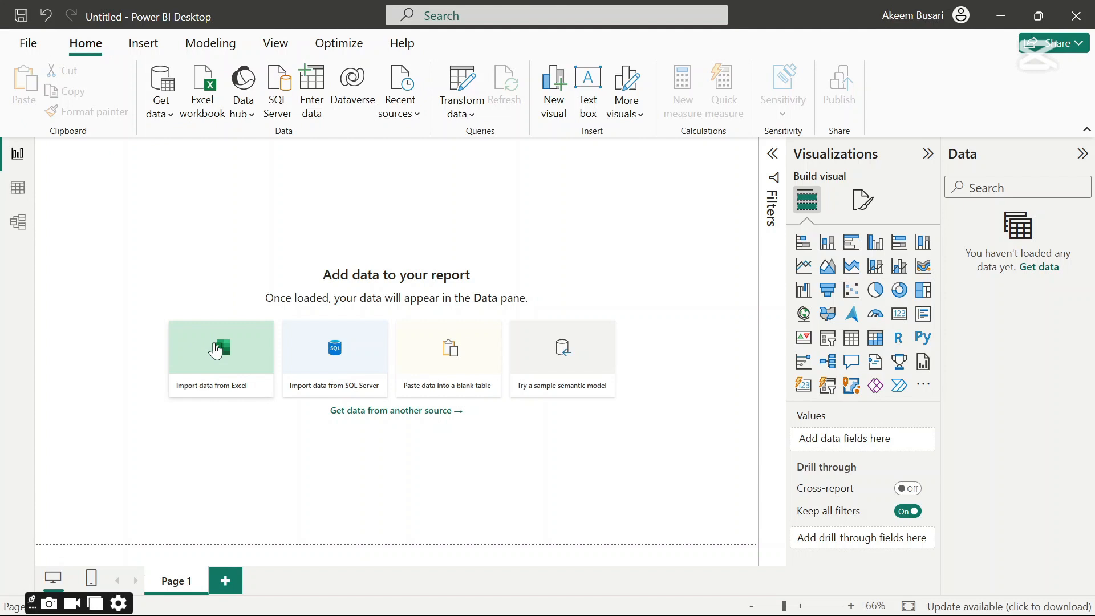
- Start an Excel import and try to open Car Sales Summary Tables from the desktop folder Querys New York
{"action": "left_click", "coordinate": [215, 349]}
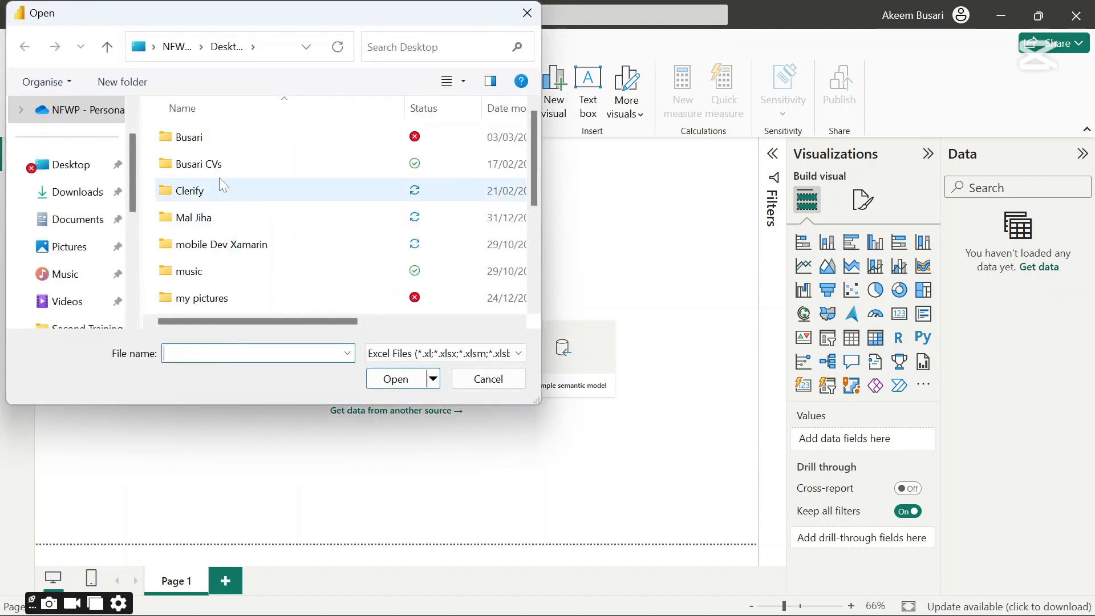
{"action": "left_click", "coordinate": [191, 143]}
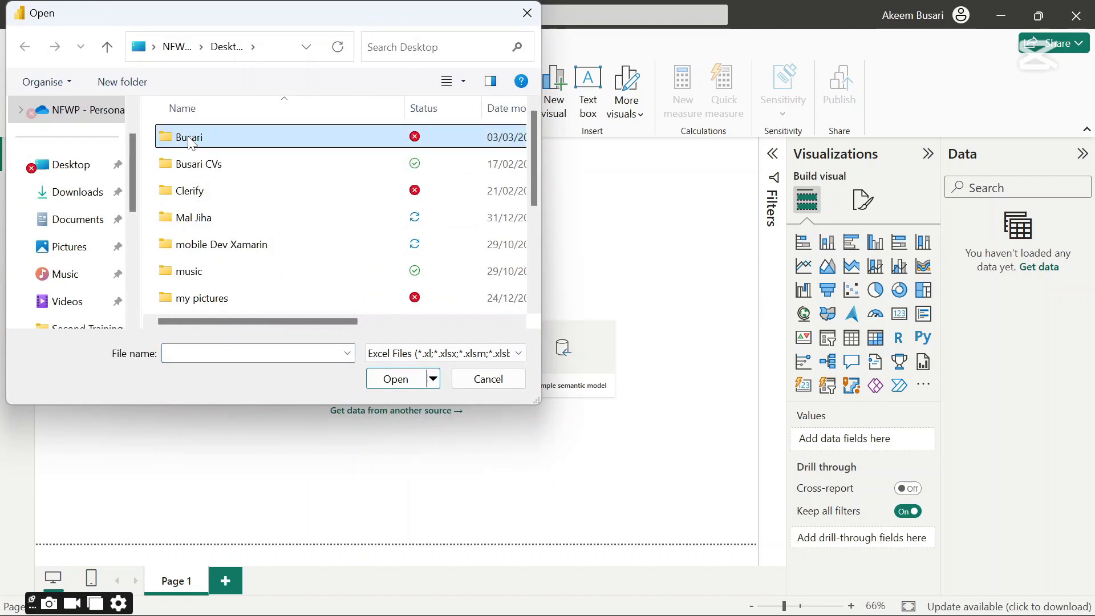
{"action": "left_click", "coordinate": [86, 170]}
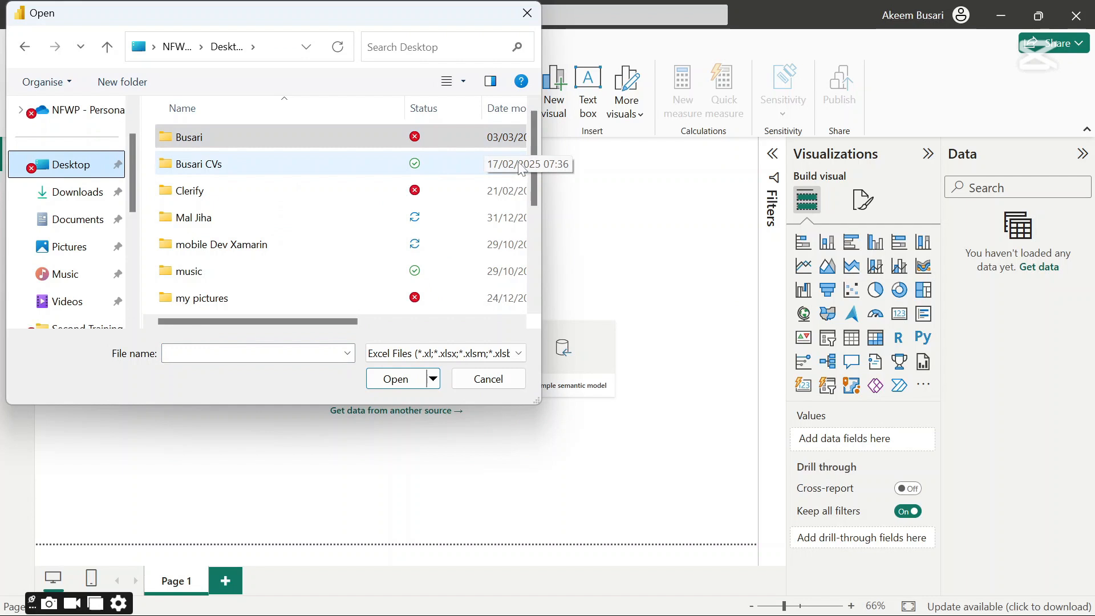
{"action": "left_click_drag", "start_coordinate": [534, 182], "coordinate": [530, 288]}
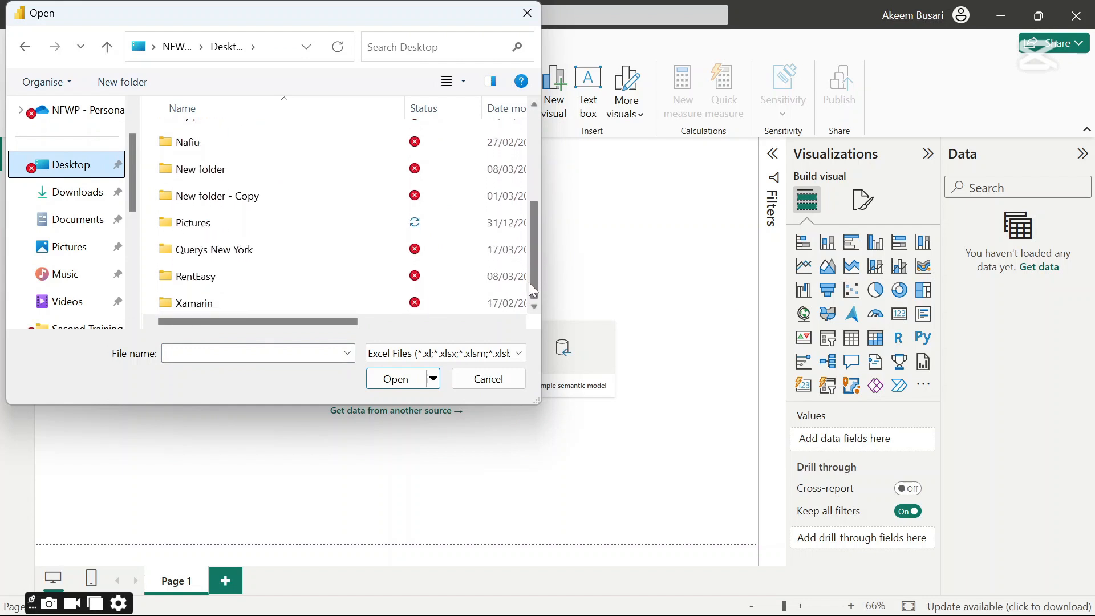
{"action": "double_click", "coordinate": [224, 251]}
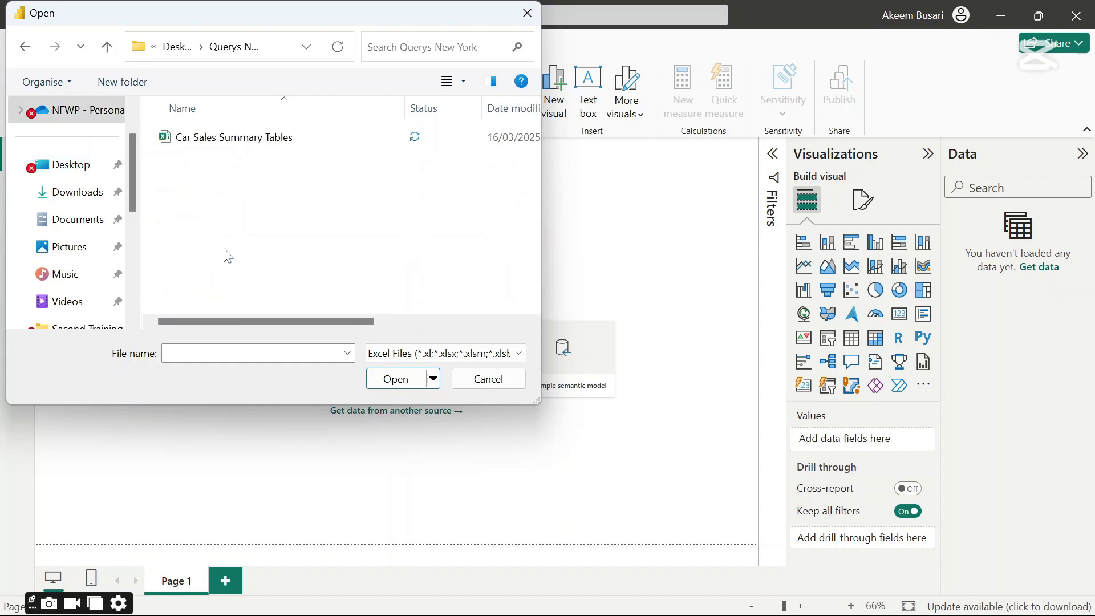
{"action": "double_click", "coordinate": [231, 143]}
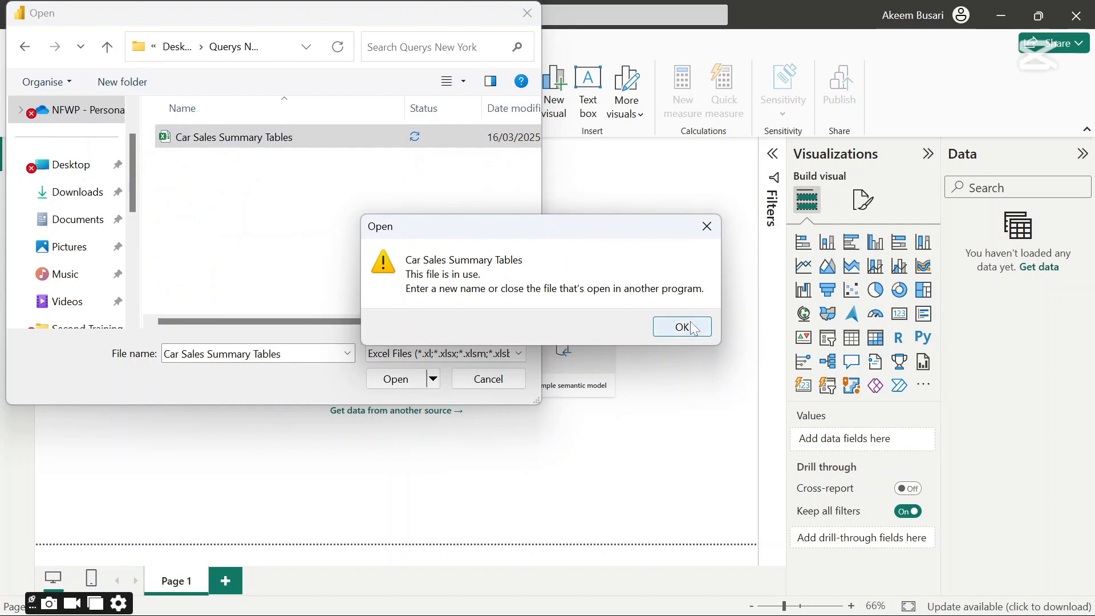
{"action": "left_click", "coordinate": [689, 326]}
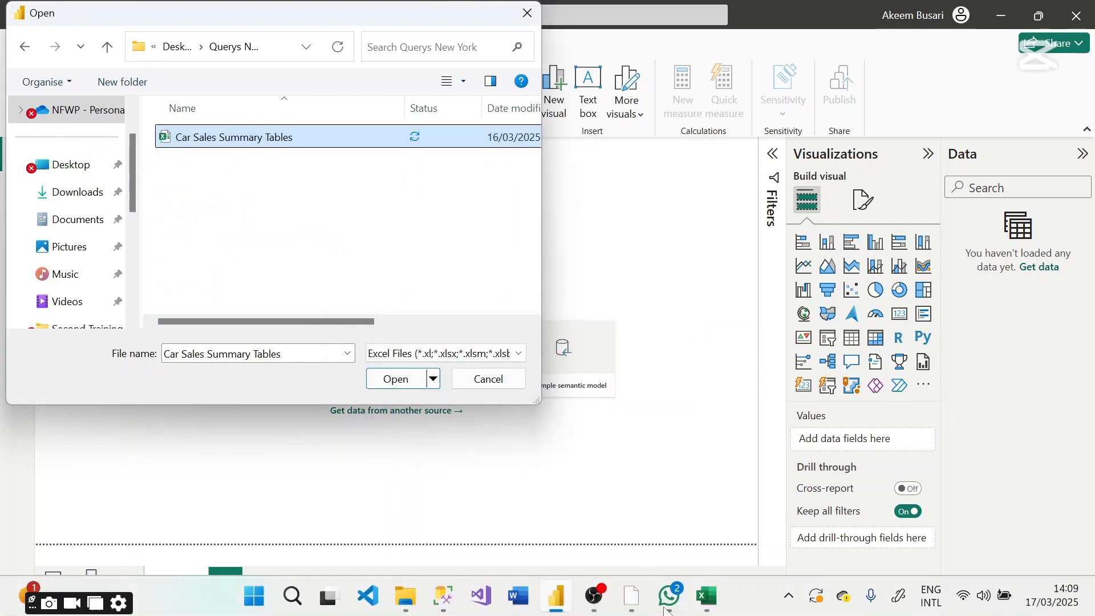
- Switch to Excel and close the Car Sales Summary Tables workbook without saving its changes
{"action": "left_click", "coordinate": [706, 596]}
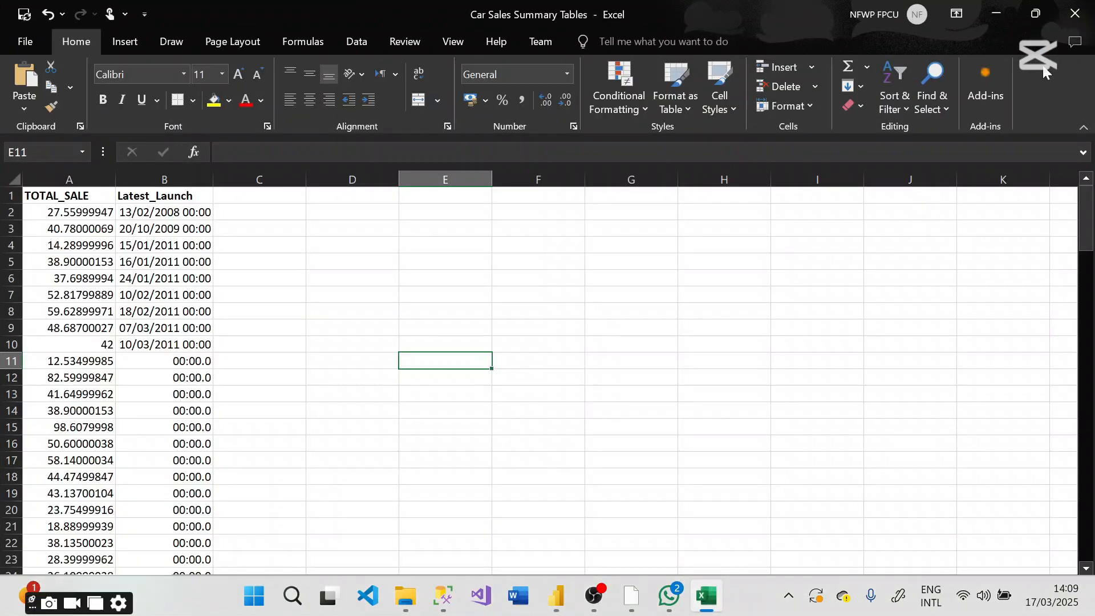
{"action": "left_click", "coordinate": [1074, 22]}
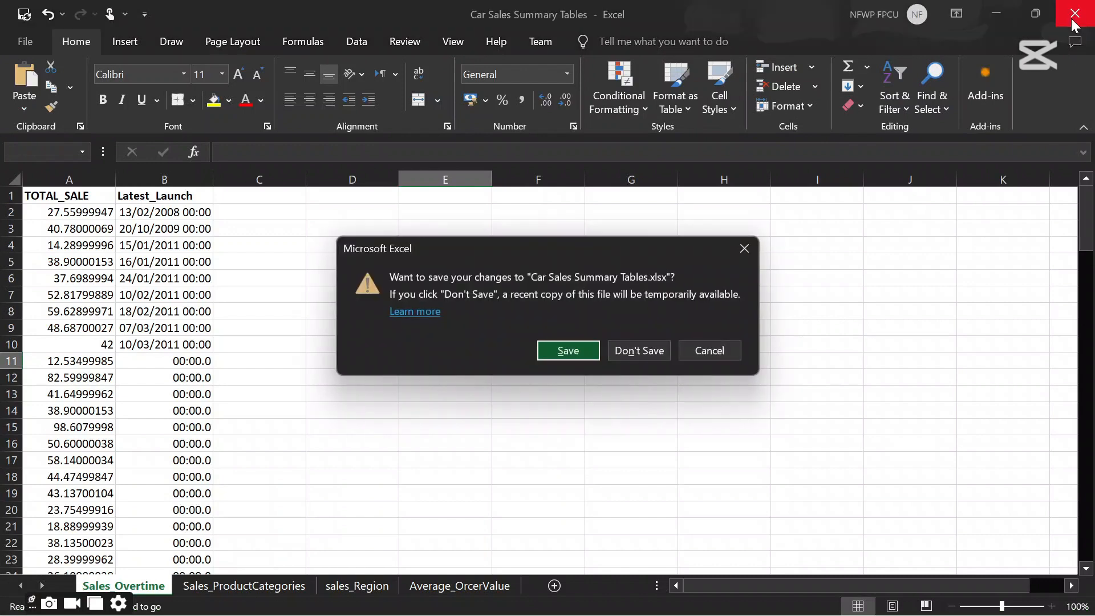
{"action": "left_click", "coordinate": [631, 350]}
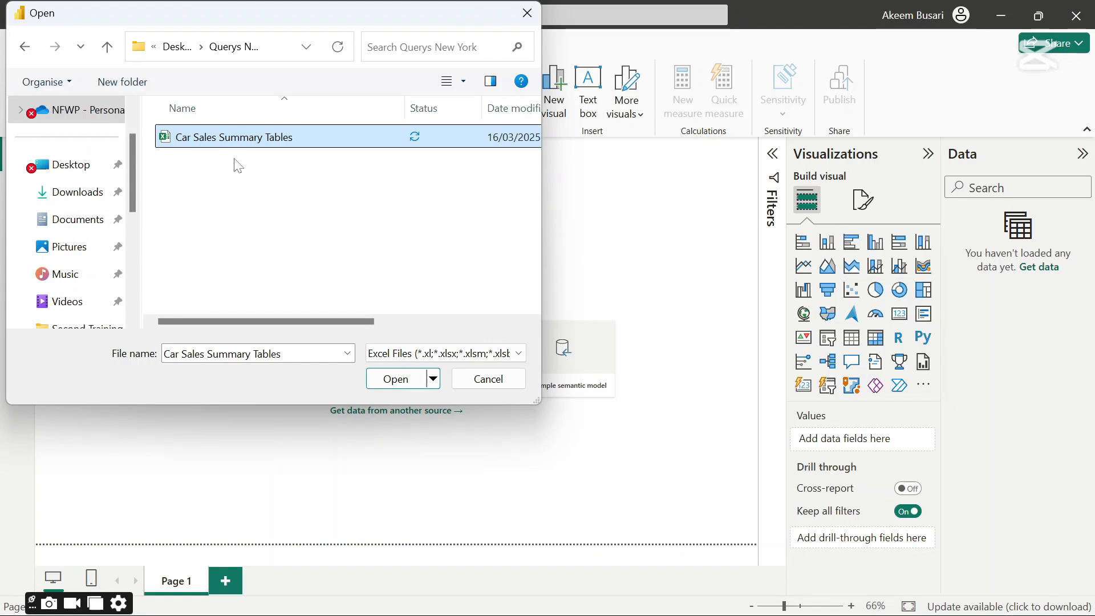
- Open Car Sales Summary Tables and load its Average_OrcerValue, Sales_Overtime, Sales_ProductCategories and sales_Region sheets
{"action": "left_click", "coordinate": [390, 379]}
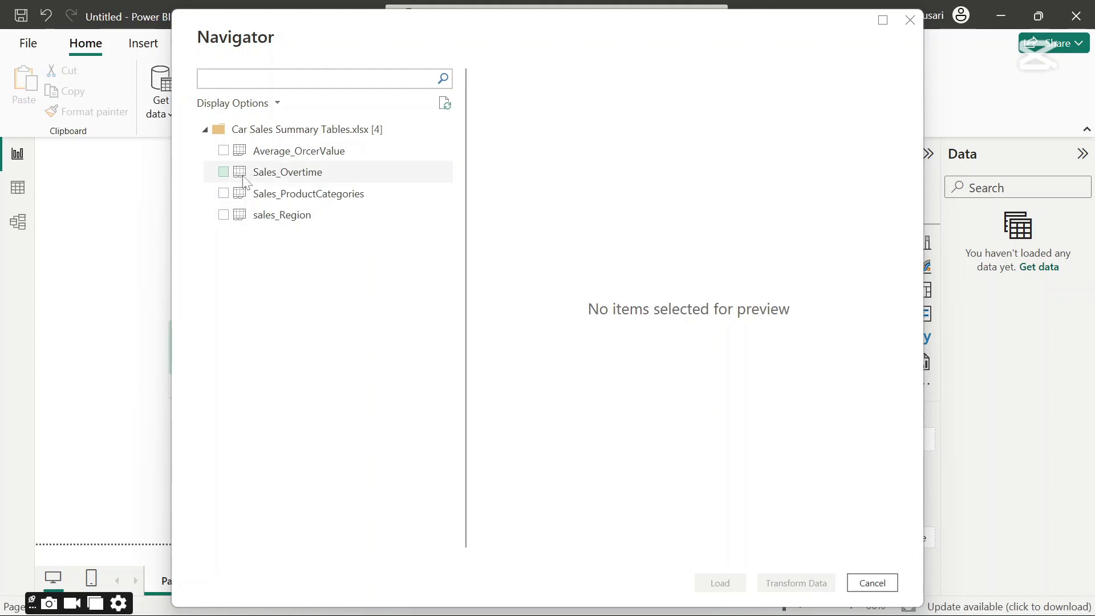
{"action": "left_click", "coordinate": [223, 151]}
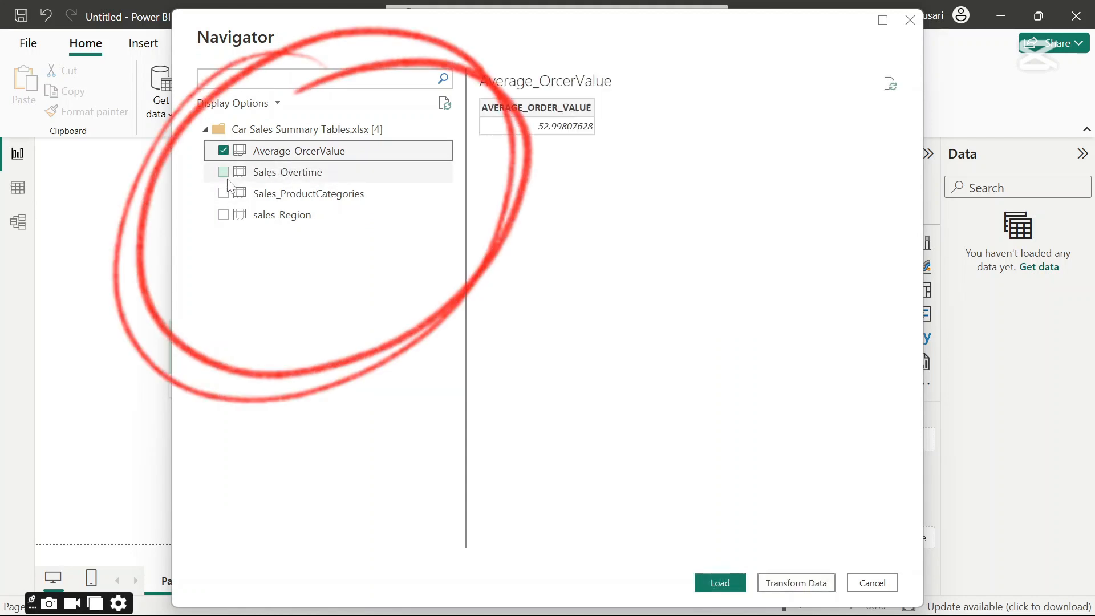
{"action": "left_click", "coordinate": [223, 171]}
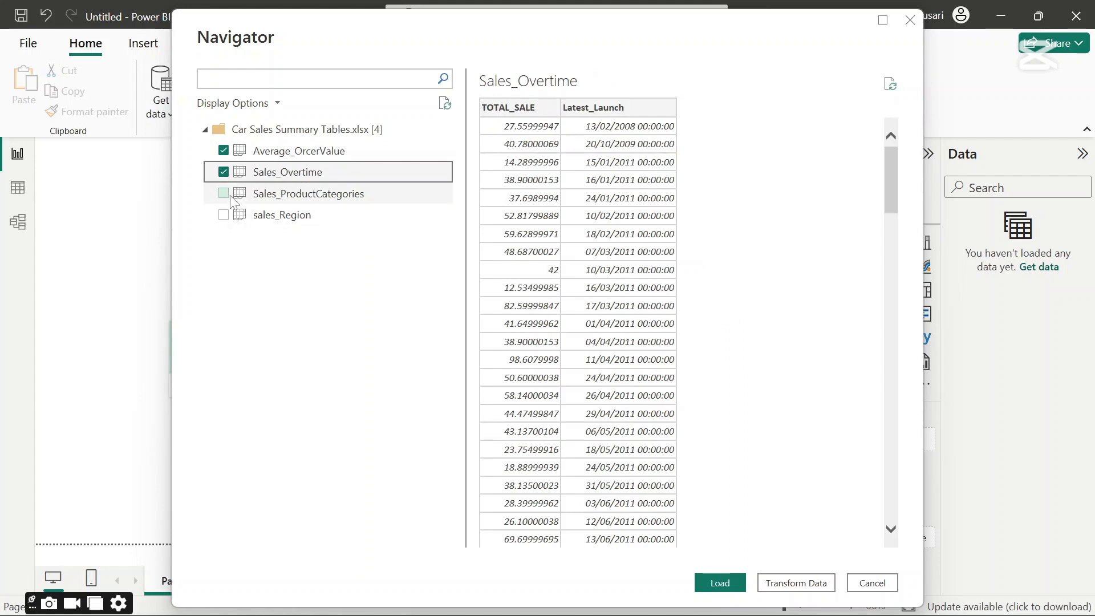
{"action": "left_click", "coordinate": [233, 195]}
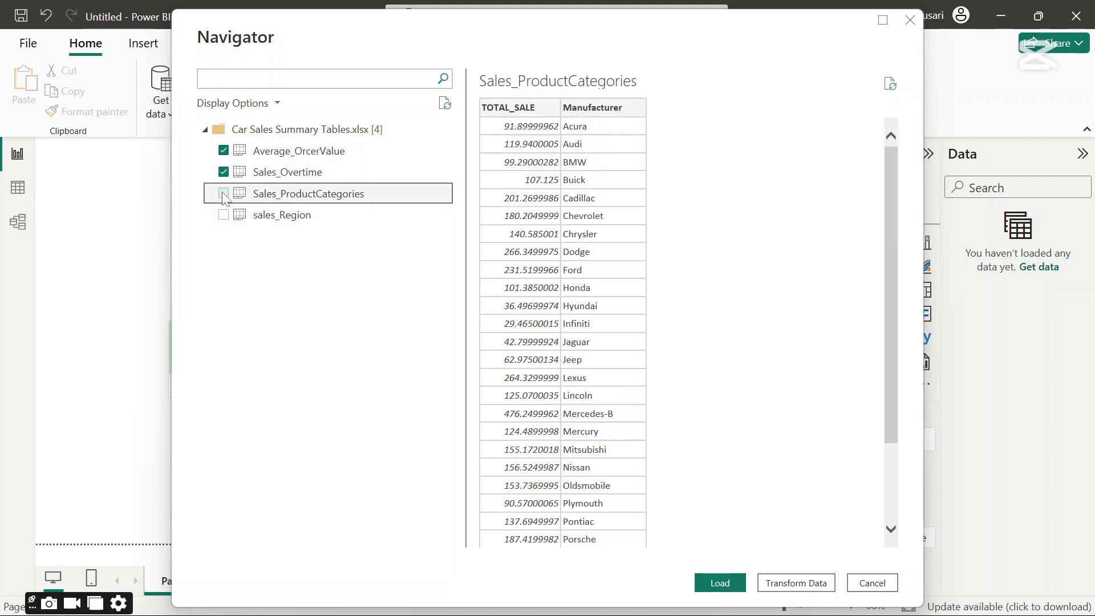
{"action": "left_click", "coordinate": [224, 193]}
{"action": "left_click", "coordinate": [224, 217]}
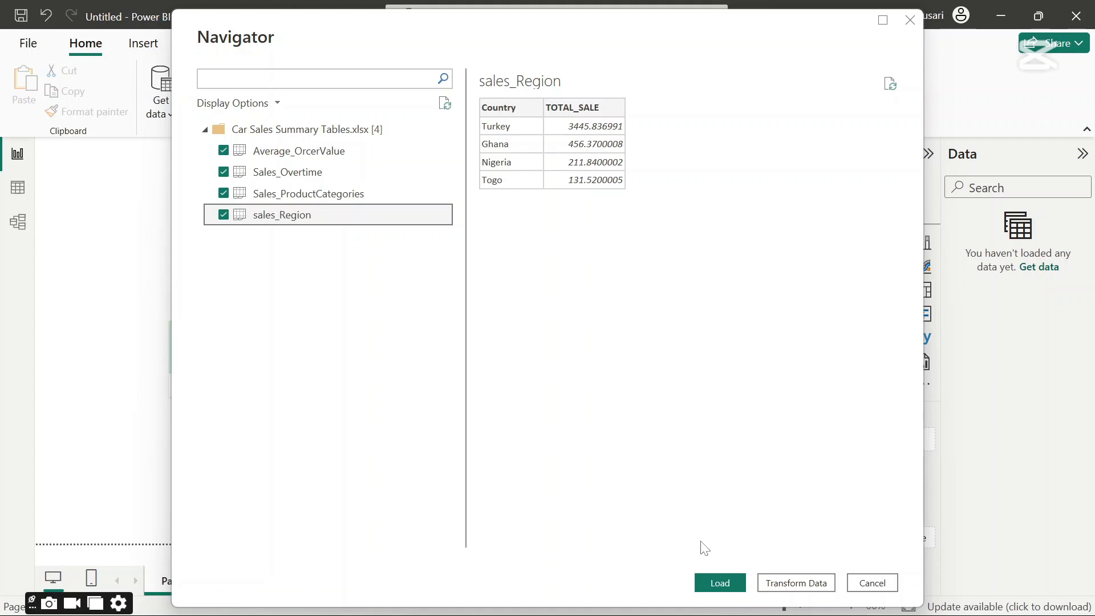
{"action": "left_click", "coordinate": [719, 582]}
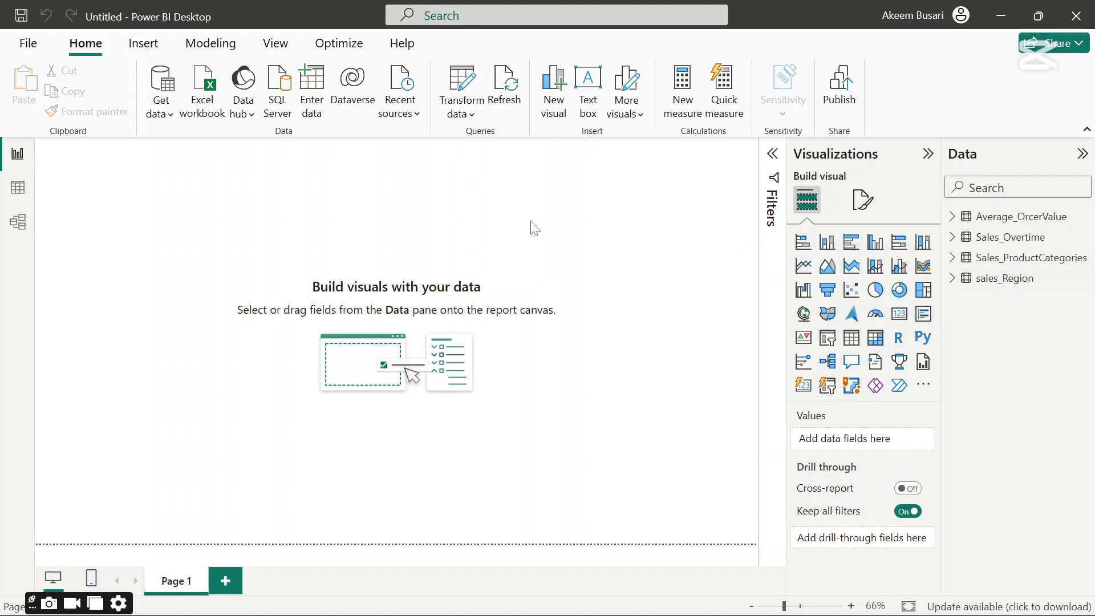
- Examine the loaded Sales_Overtime and Sales_ProductCategories data and the model diagram, returning to the report canvas
{"action": "left_click", "coordinate": [16, 190]}
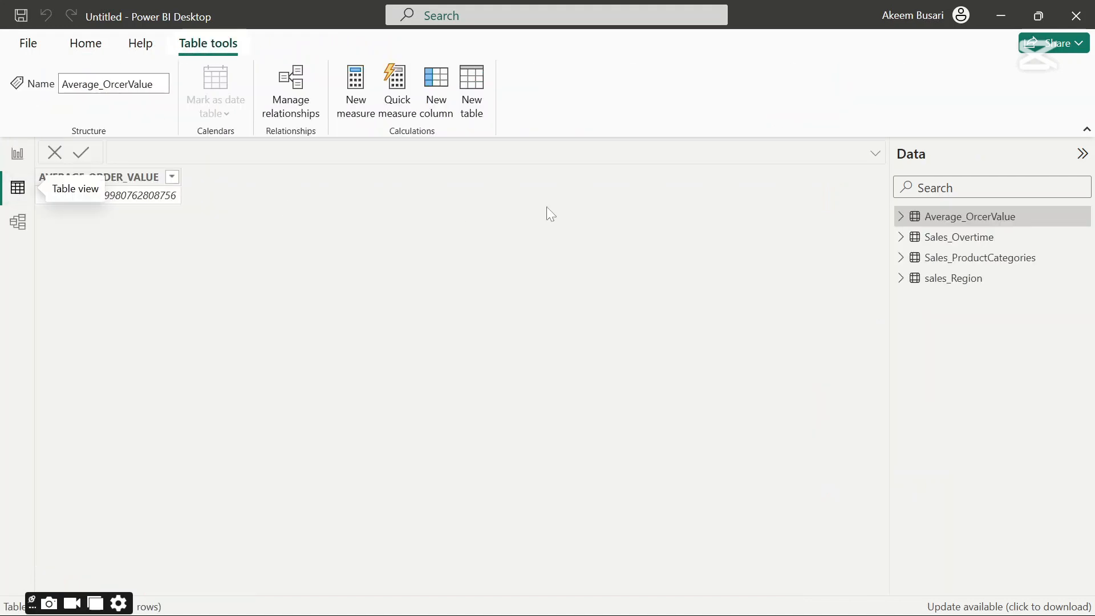
{"action": "left_click", "coordinate": [958, 242]}
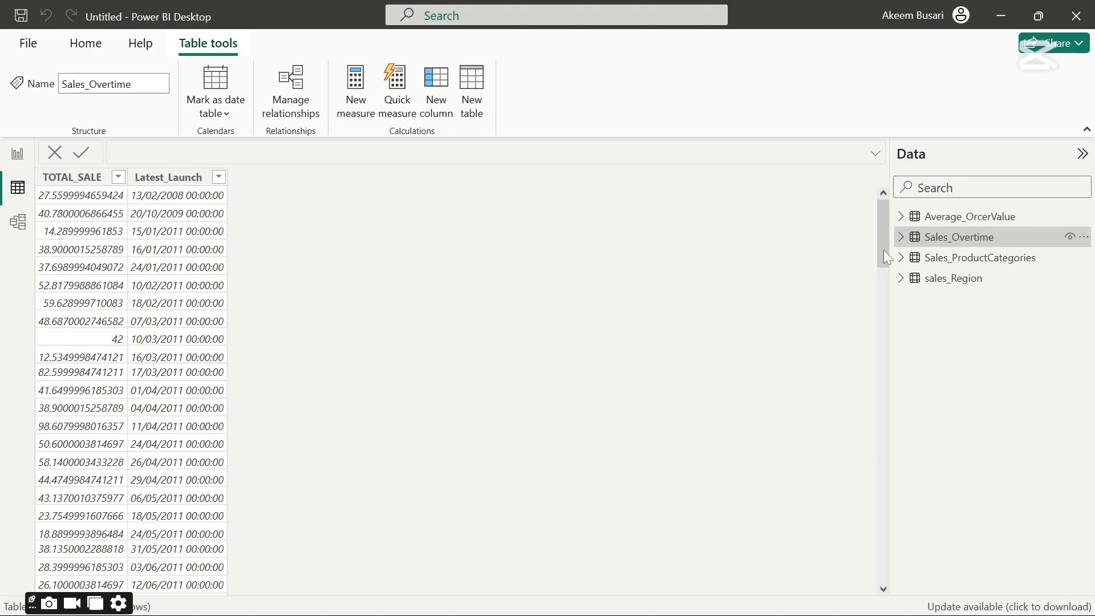
{"action": "left_click", "coordinate": [935, 264]}
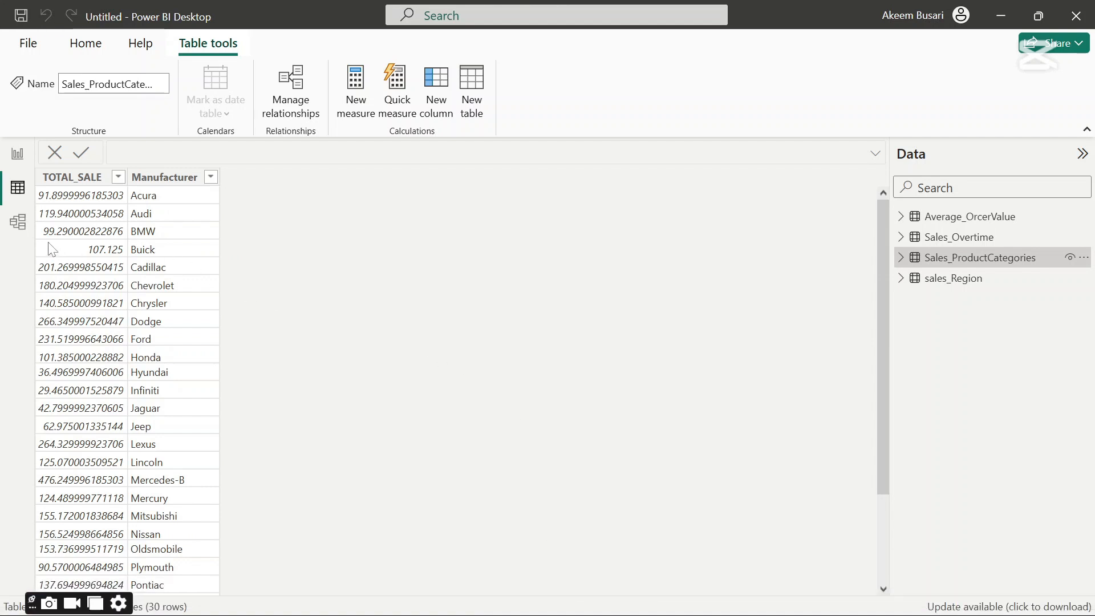
{"action": "left_click", "coordinate": [19, 230]}
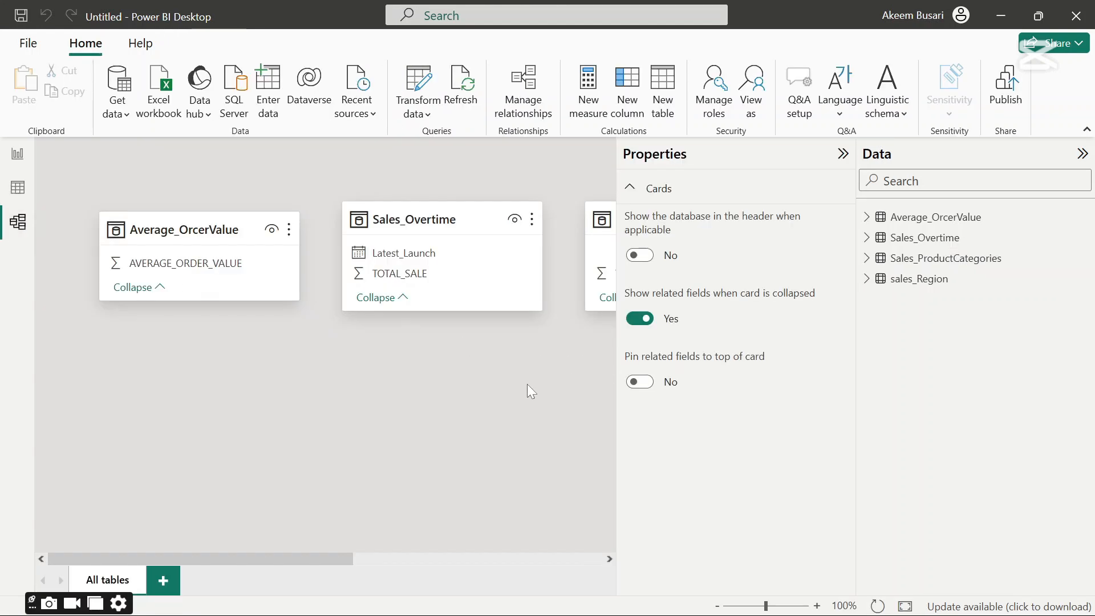
{"action": "left_click_drag", "start_coordinate": [296, 553], "coordinate": [368, 425]}
{"action": "left_click", "coordinate": [18, 159]}
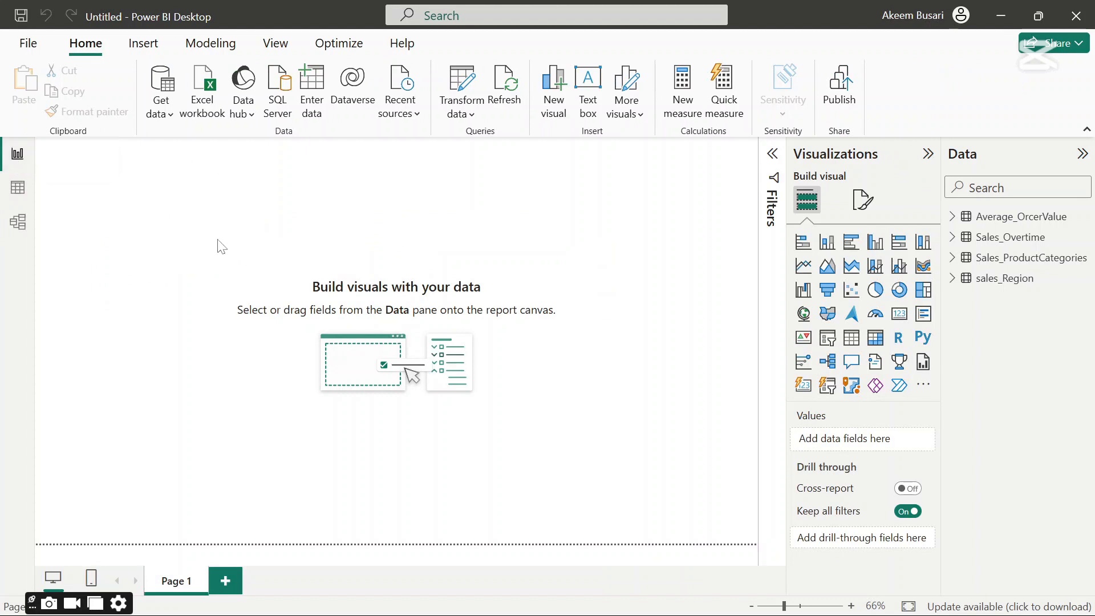
- Examine the sales_Region table's data and return to the report canvas
{"action": "left_click", "coordinate": [23, 201]}
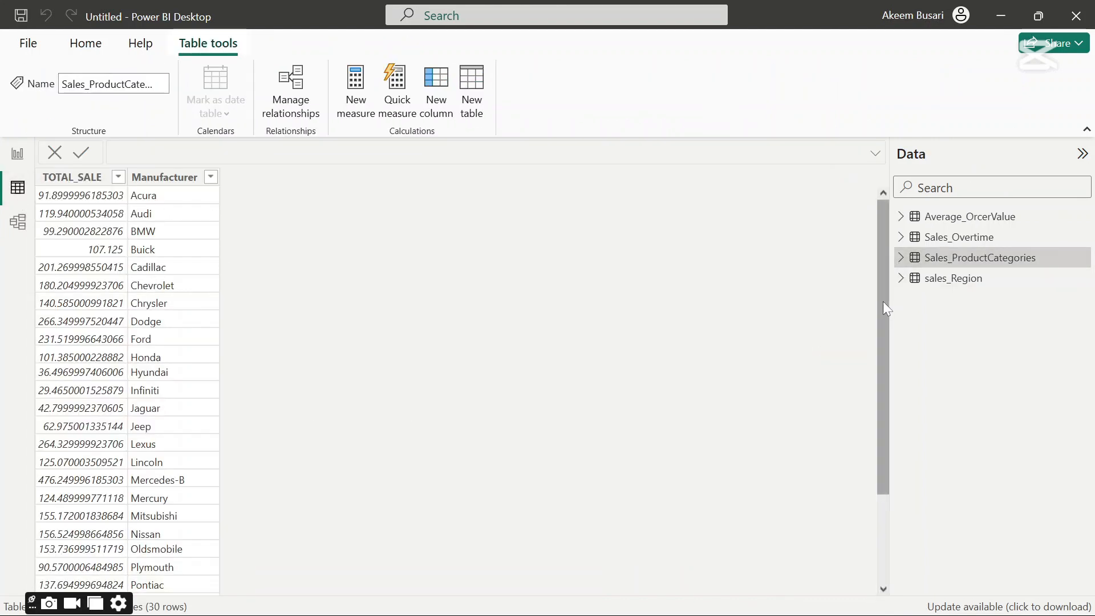
{"action": "left_click_drag", "start_coordinate": [883, 301], "coordinate": [896, 223]}
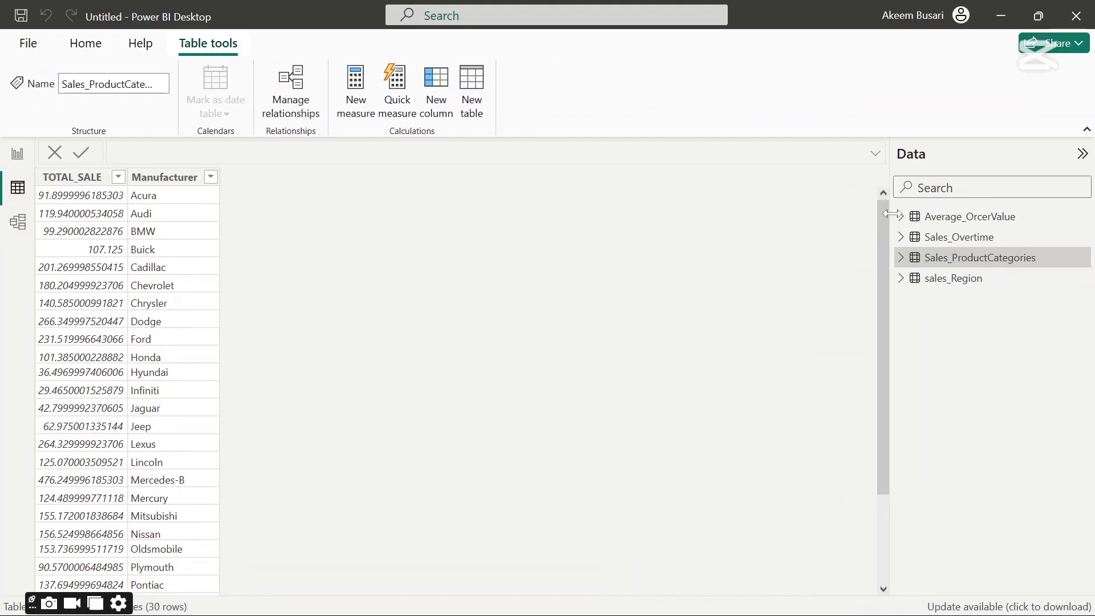
{"action": "left_click", "coordinate": [949, 284]}
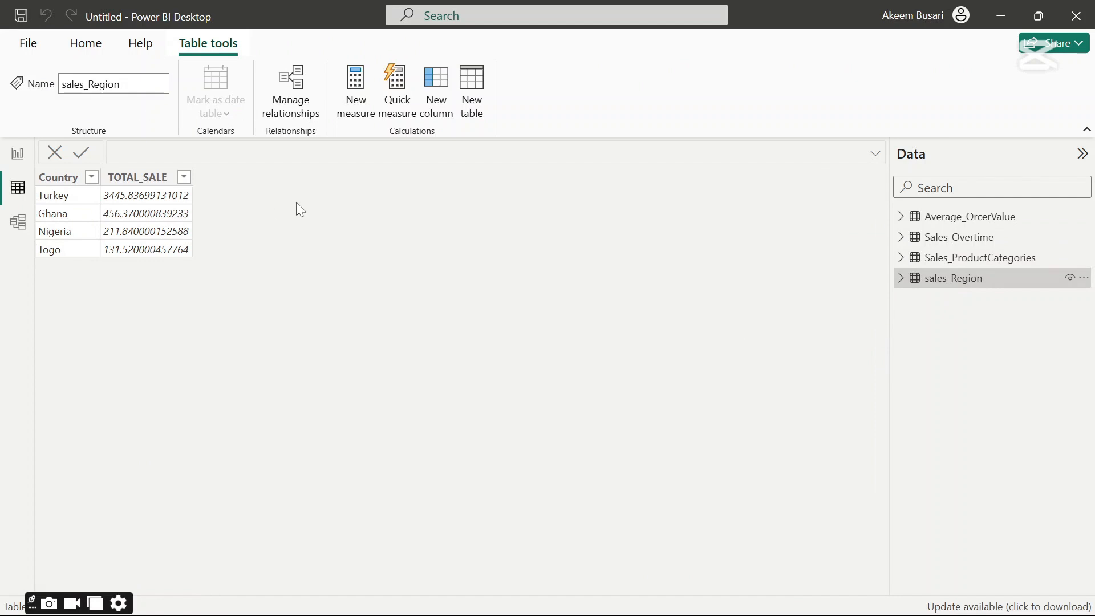
{"action": "left_click", "coordinate": [17, 155]}
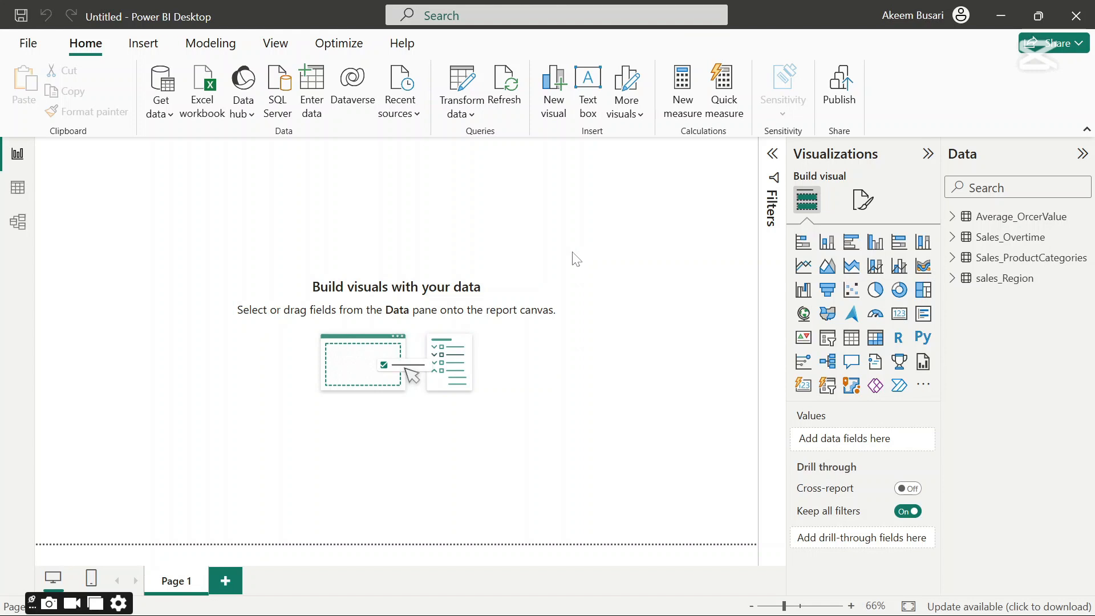
- Create a line chart of Sales_Overtime with Latest_Launch and TOTAL_SALE, and enlarge it to over half the canvas width
{"action": "left_click", "coordinate": [804, 266]}
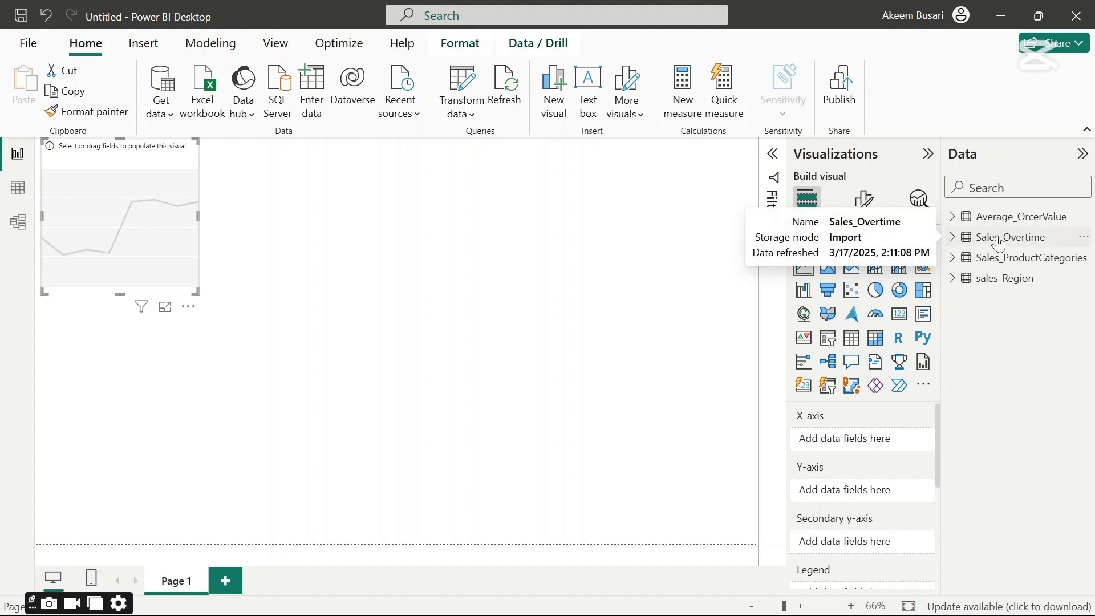
{"action": "left_click", "coordinate": [953, 237]}
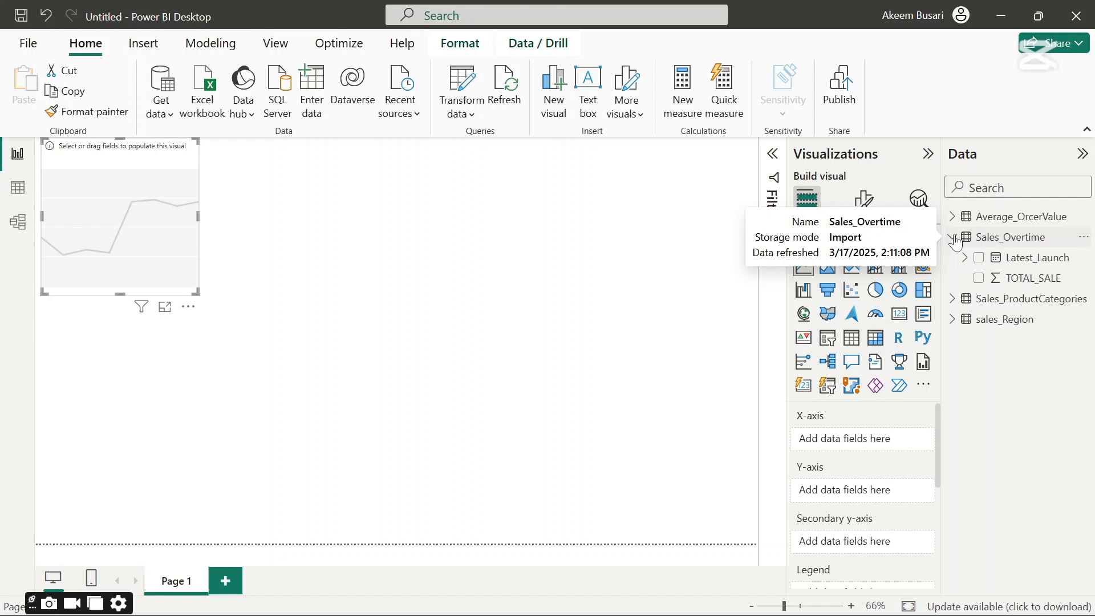
{"action": "left_click", "coordinate": [978, 258]}
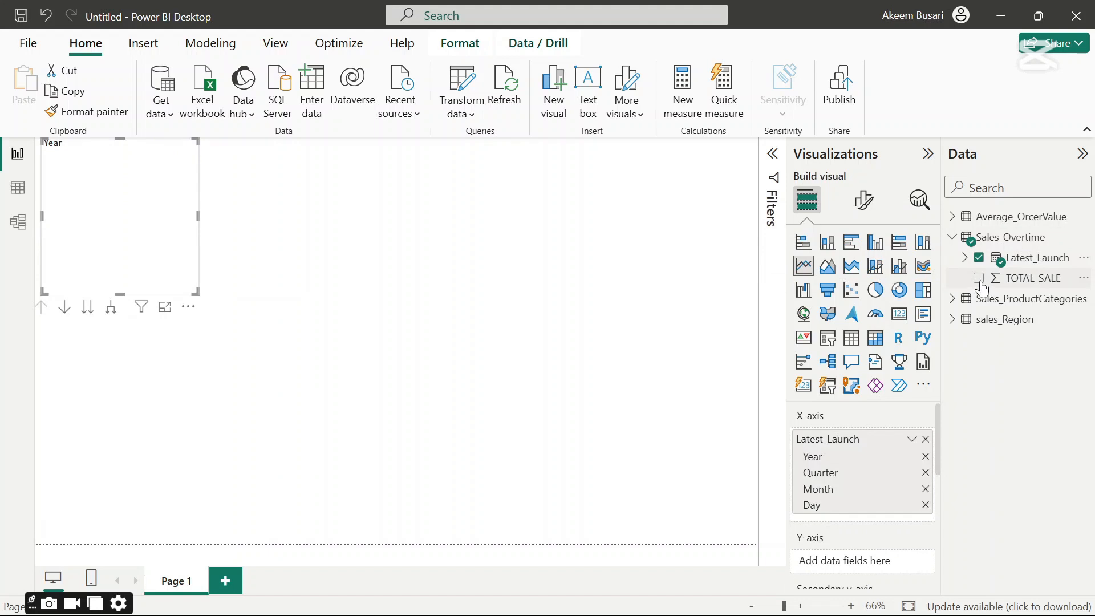
{"action": "left_click", "coordinate": [978, 279]}
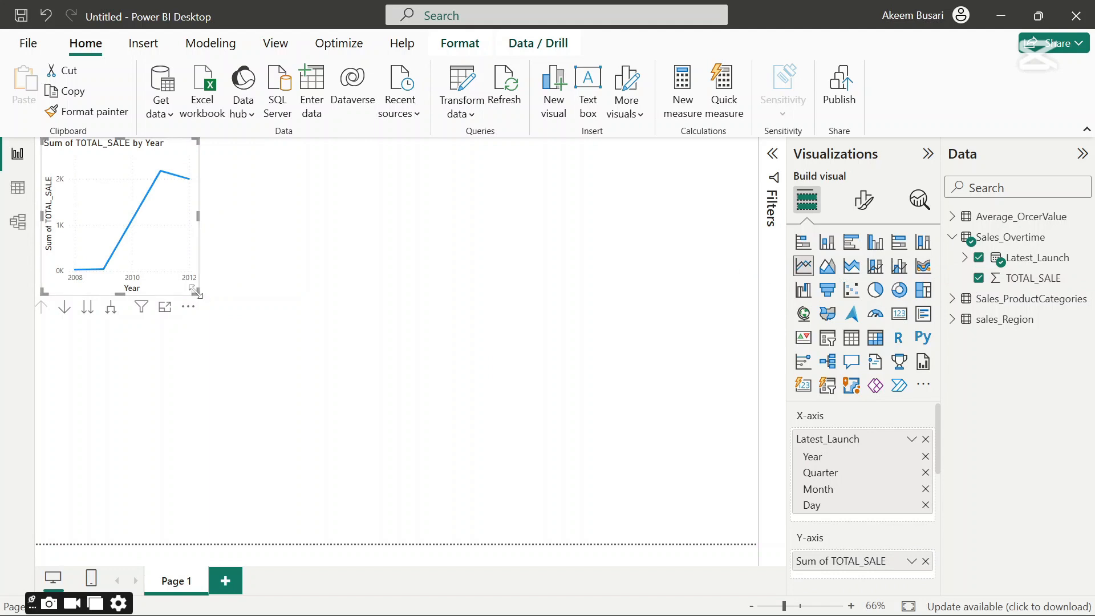
{"action": "left_click_drag", "start_coordinate": [196, 293], "coordinate": [404, 331]}
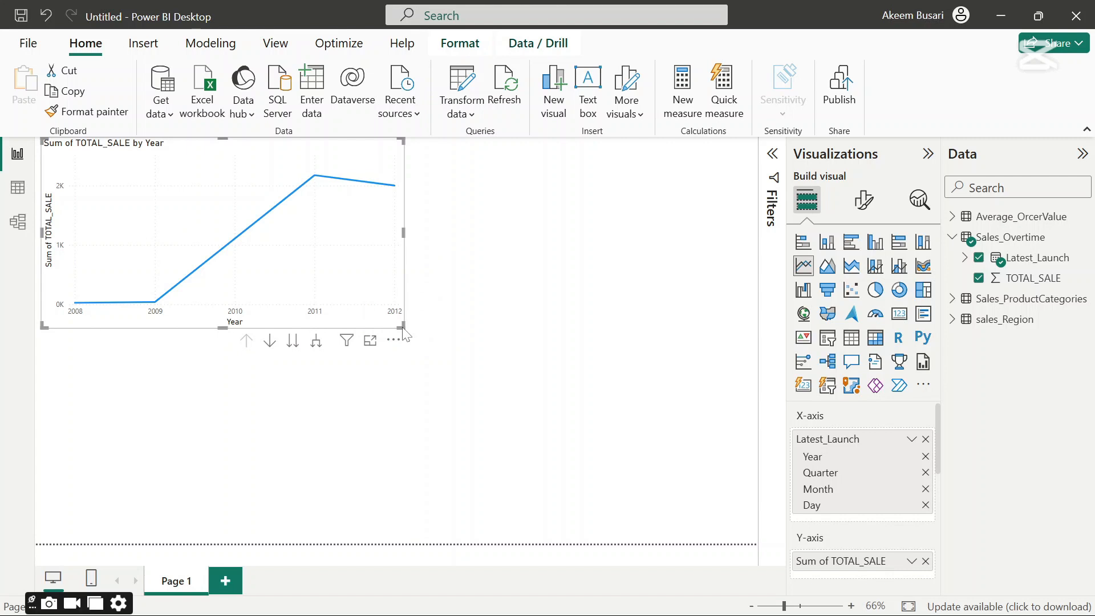
{"action": "left_click_drag", "start_coordinate": [402, 326], "coordinate": [491, 391]}
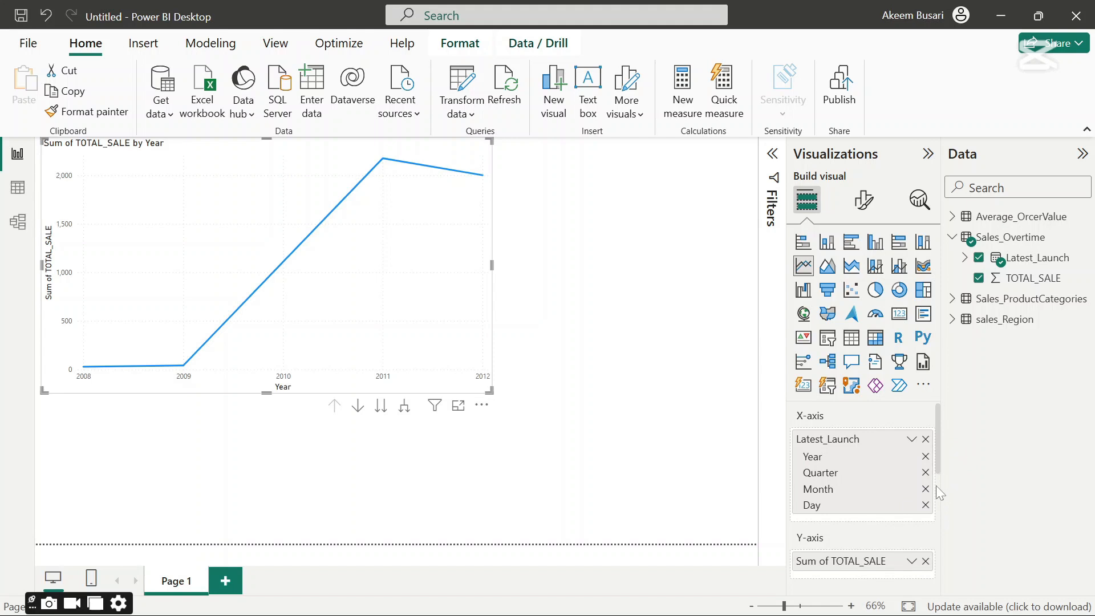
- Rename the line chart's Y-axis field to TOTAL_SALE for this visual
{"action": "left_click_drag", "start_coordinate": [938, 467], "coordinate": [941, 508]}
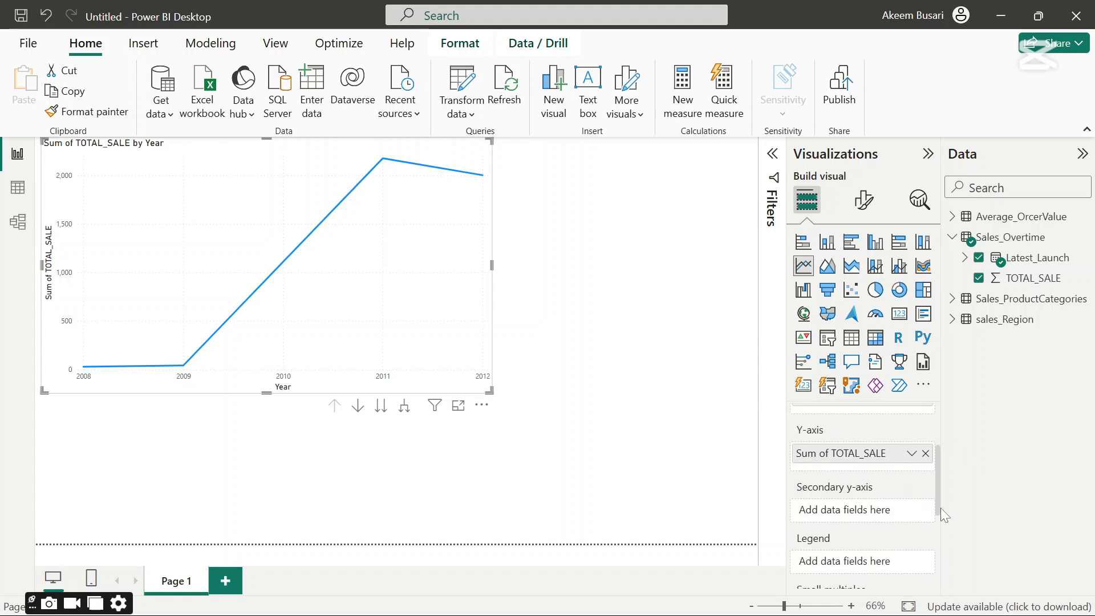
{"action": "left_click", "coordinate": [910, 455]}
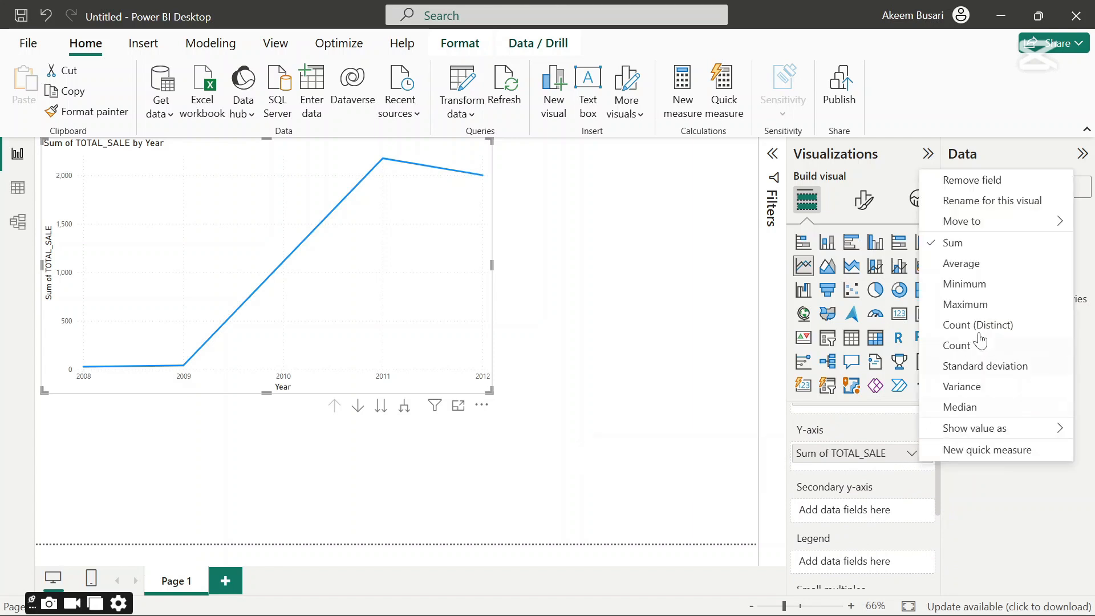
{"action": "left_click", "coordinate": [977, 203]}
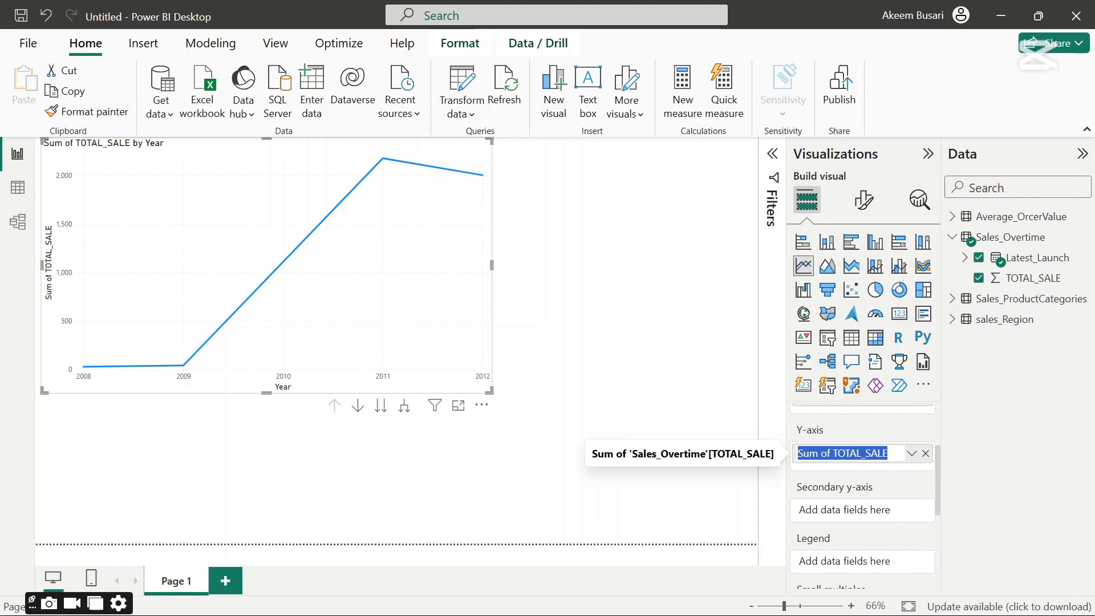
{"action": "left_click", "coordinate": [834, 453]}
{"action": "key", "text": "BackSpace"}
{"action": "key", "text": "BackSpace"}
{"action": "key", "text": "BackSpace"}
{"action": "key", "text": "BackSpace"}
{"action": "key", "text": "BackSpace"}
{"action": "key", "text": "BackSpace"}
{"action": "key", "text": "BackSpace"}
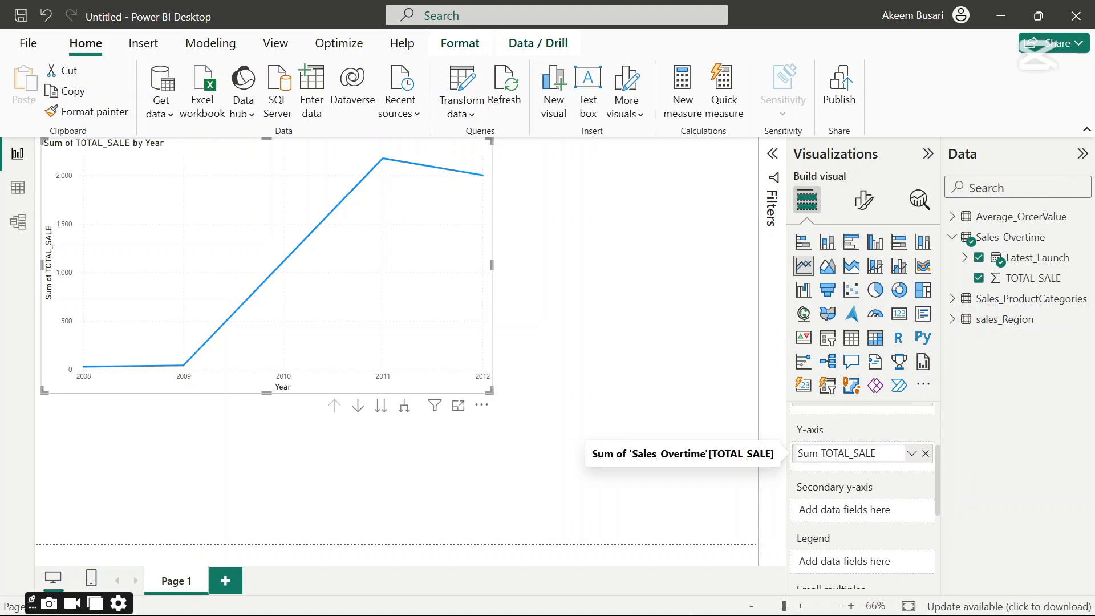
{"action": "left_click", "coordinate": [997, 454]}
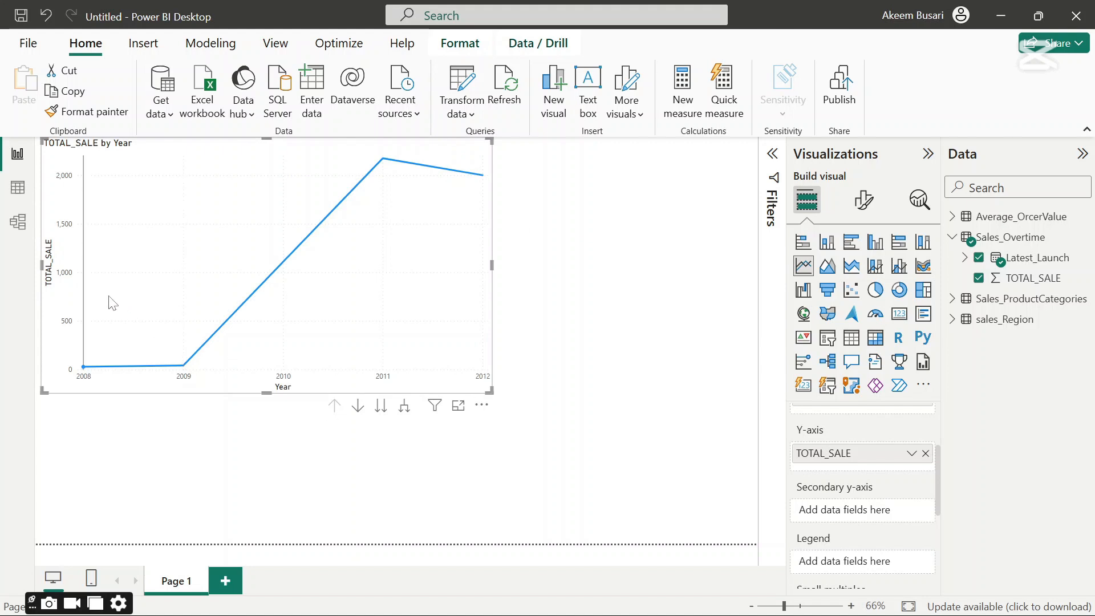
{"action": "mouse_move", "coordinate": [108, 302]}
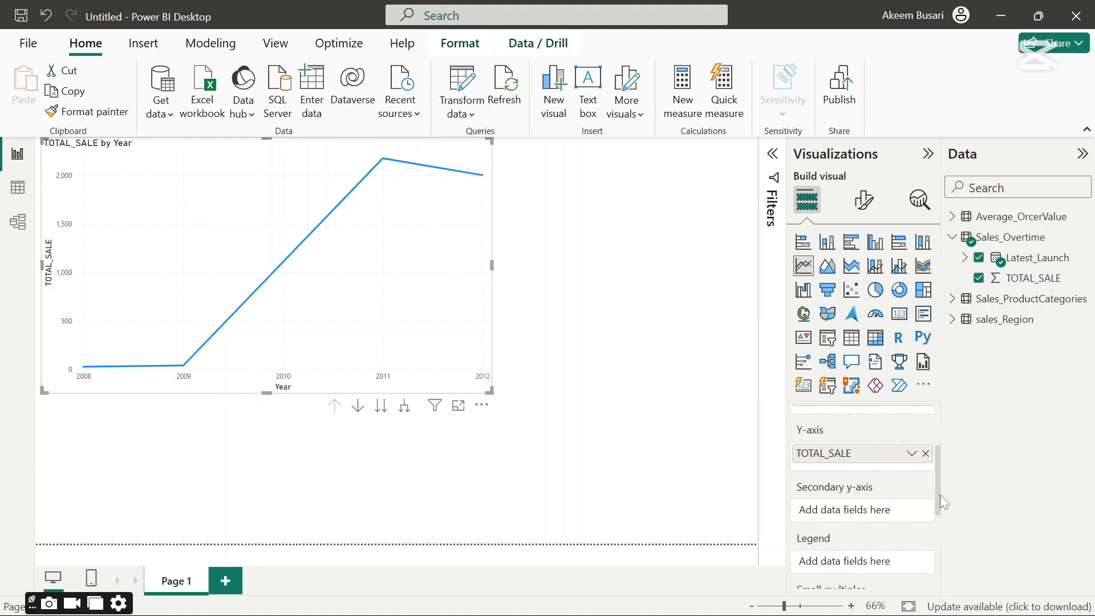
{"action": "left_click_drag", "start_coordinate": [938, 497], "coordinate": [962, 440]}
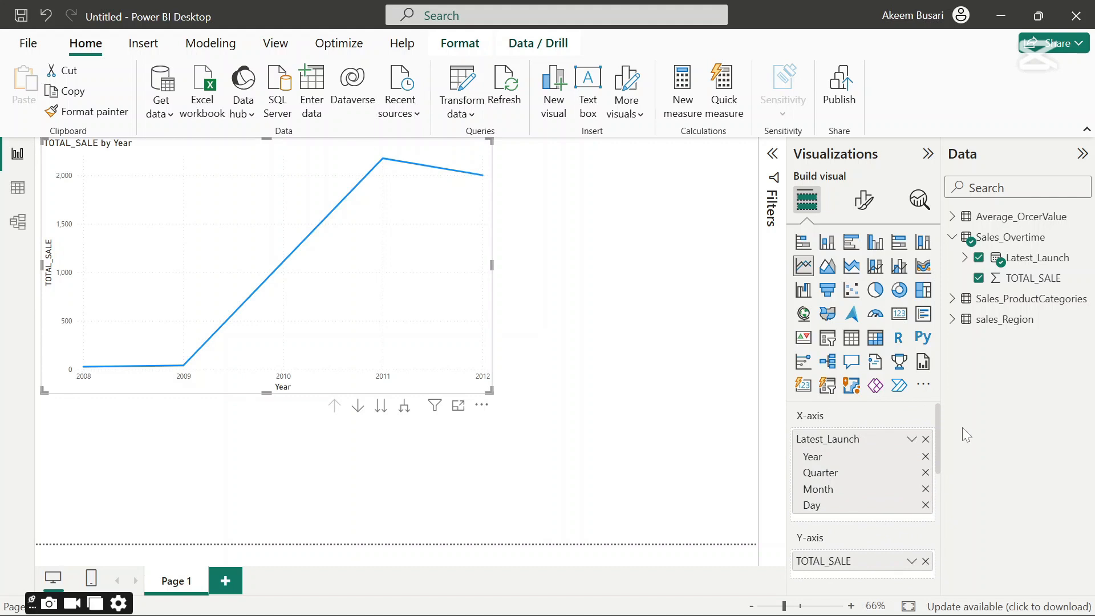
- Change the line chart's title text to SALES OVER TIME
{"action": "left_click", "coordinate": [864, 200]}
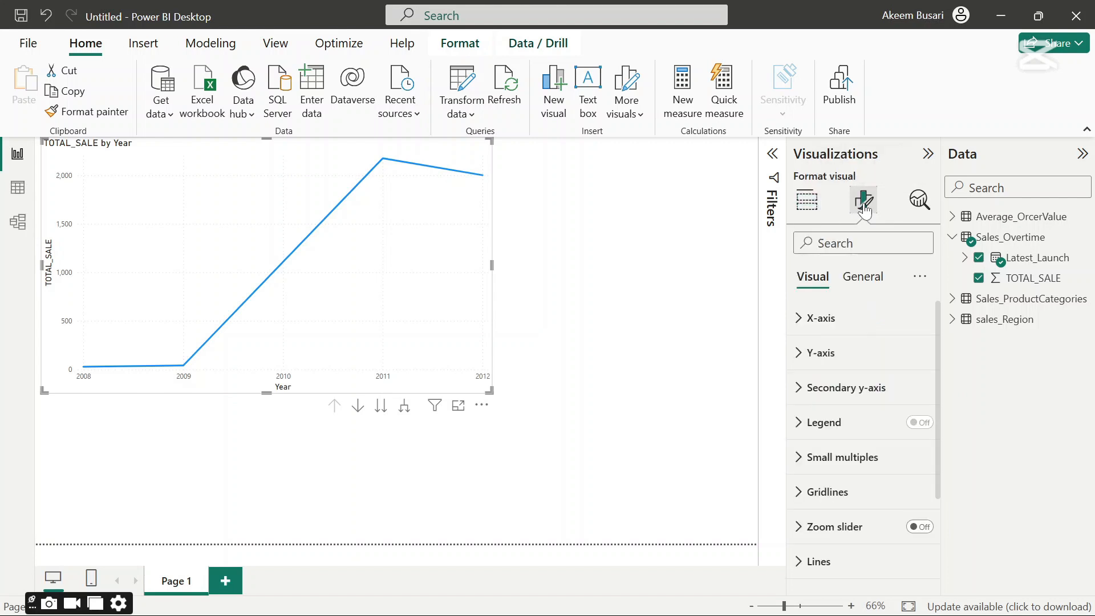
{"action": "left_click", "coordinate": [868, 284]}
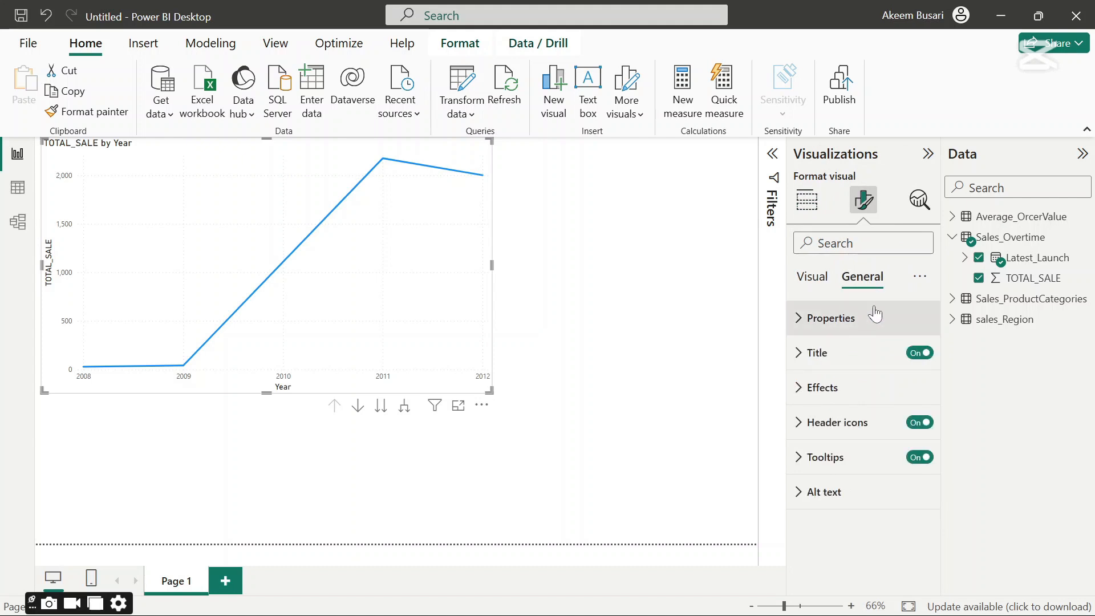
{"action": "left_click", "coordinate": [798, 358]}
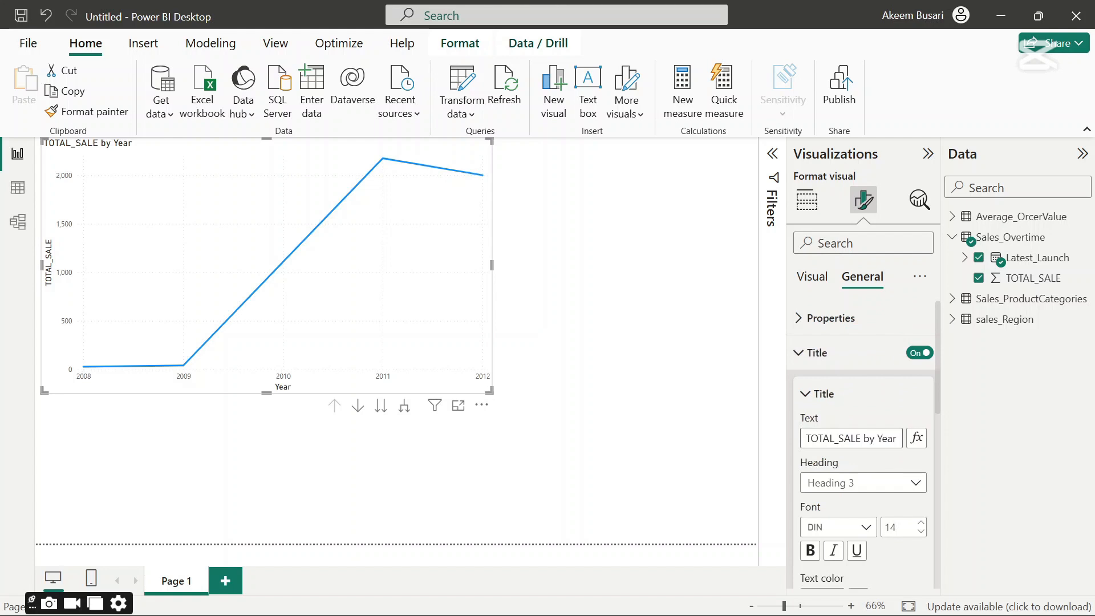
{"action": "double_click", "coordinate": [887, 438]}
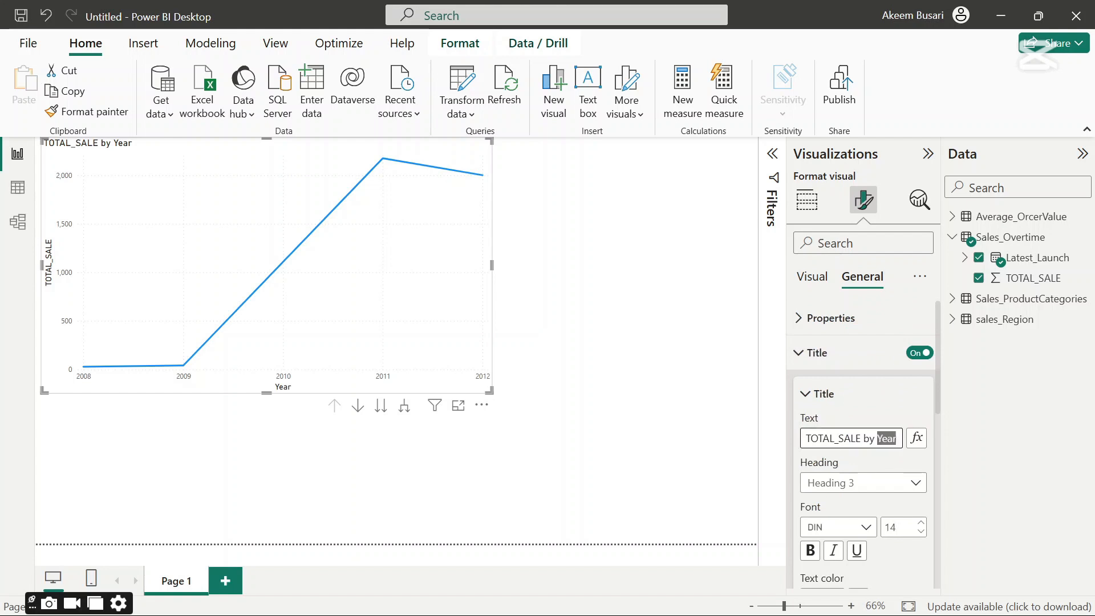
{"action": "key", "text": "BackSpace"}
{"action": "key", "text": "BackSpace"}
{"action": "key", "text": "BackSpace"}
{"action": "key", "text": "BackSpace"}
{"action": "key", "text": "BackSpace"}
{"action": "key", "text": "BackSpace"}
{"action": "key", "text": "BackSpace"}
{"action": "key", "text": "BackSpace"}
{"action": "key", "text": "BackSpace"}
{"action": "key", "text": "BackSpace"}
{"action": "key", "text": "BackSpace"}
{"action": "key", "text": "BackSpace"}
{"action": "key", "text": "BackSpace"}
{"action": "key", "text": "BackSpace"}
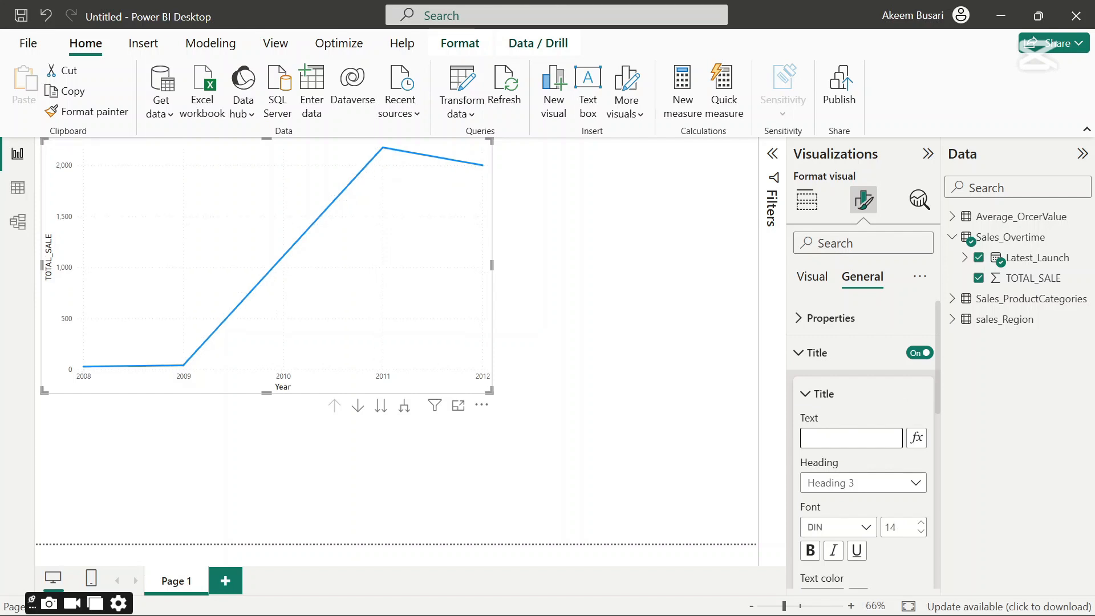
{"action": "type", "text": "SALES"}
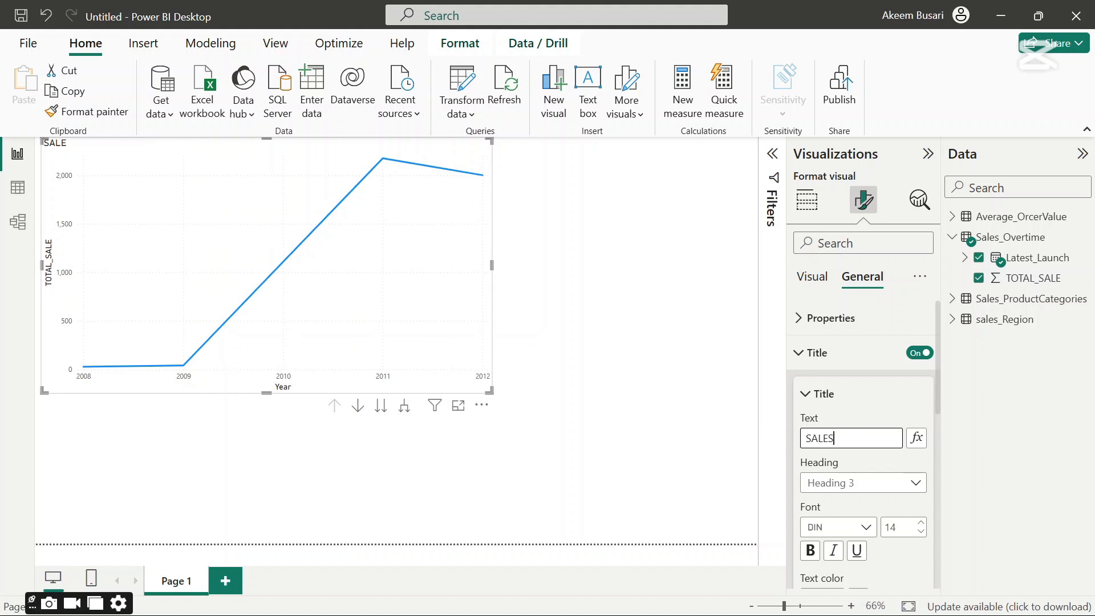
{"action": "type", "text": " OVER TIME"}
- Make the chart title bold and centred, and turn on the divider beneath it
{"action": "scroll", "coordinate": [936, 369], "scroll_direction": "down", "scroll_amount": 3}
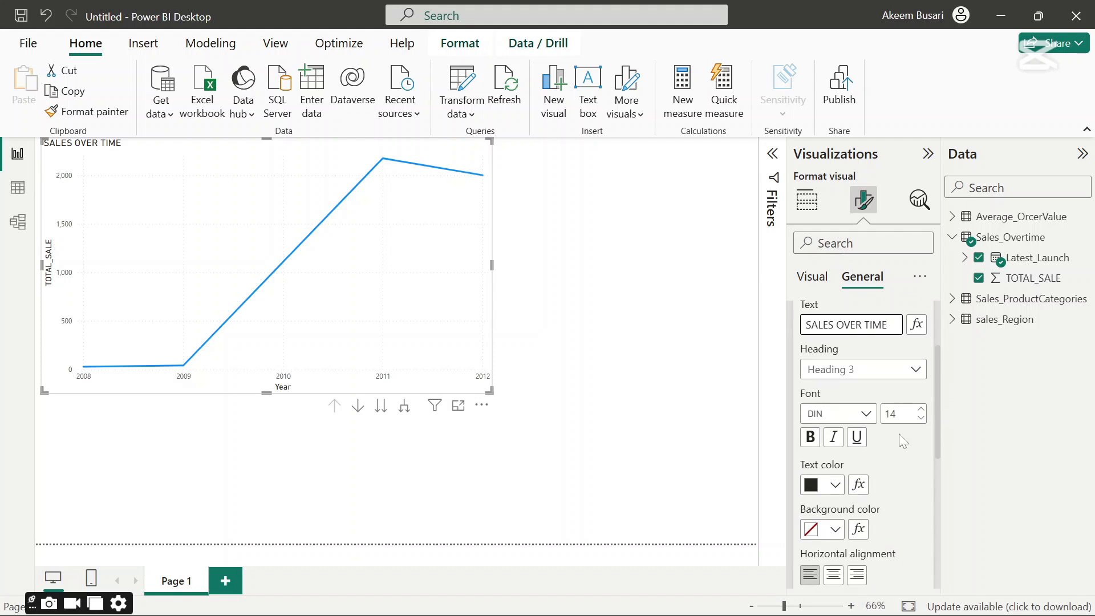
{"action": "left_click", "coordinate": [818, 441]}
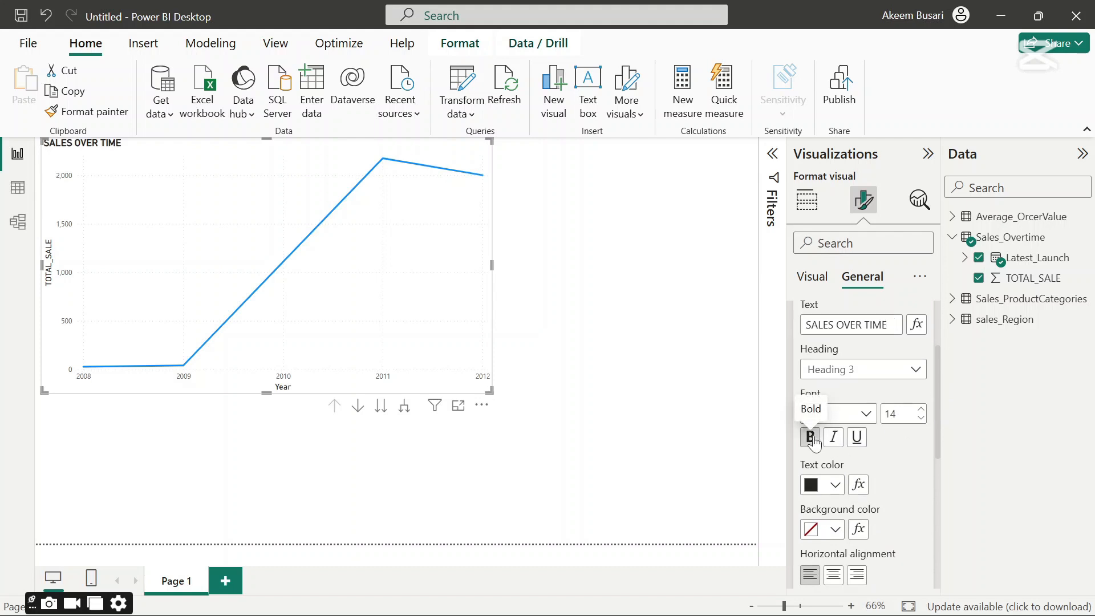
{"action": "left_click", "coordinate": [834, 576]}
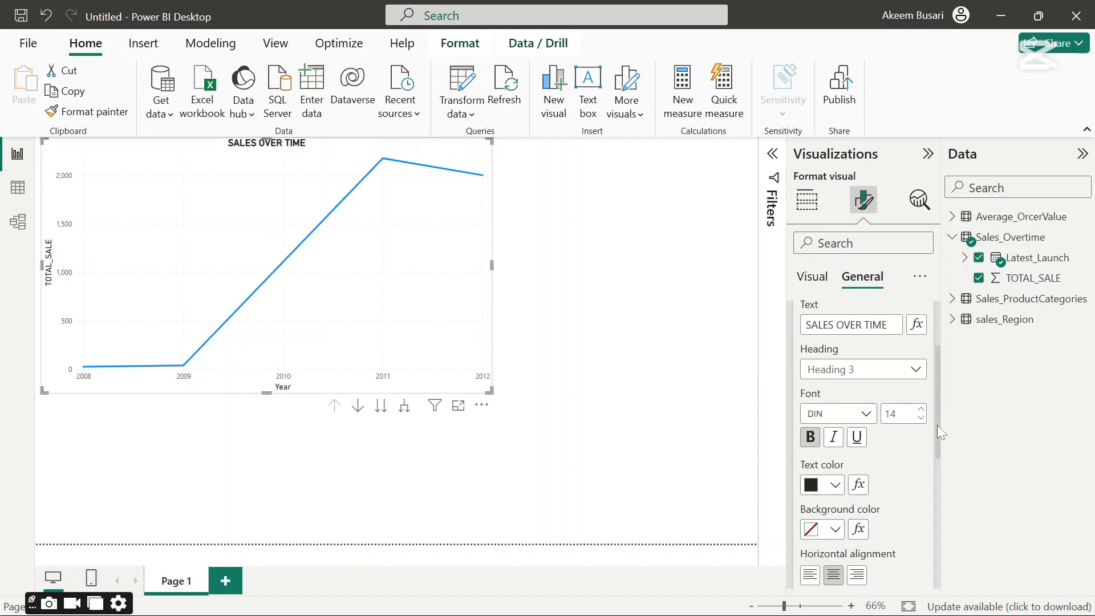
{"action": "left_click_drag", "start_coordinate": [936, 425], "coordinate": [936, 498]}
{"action": "left_click", "coordinate": [913, 496]}
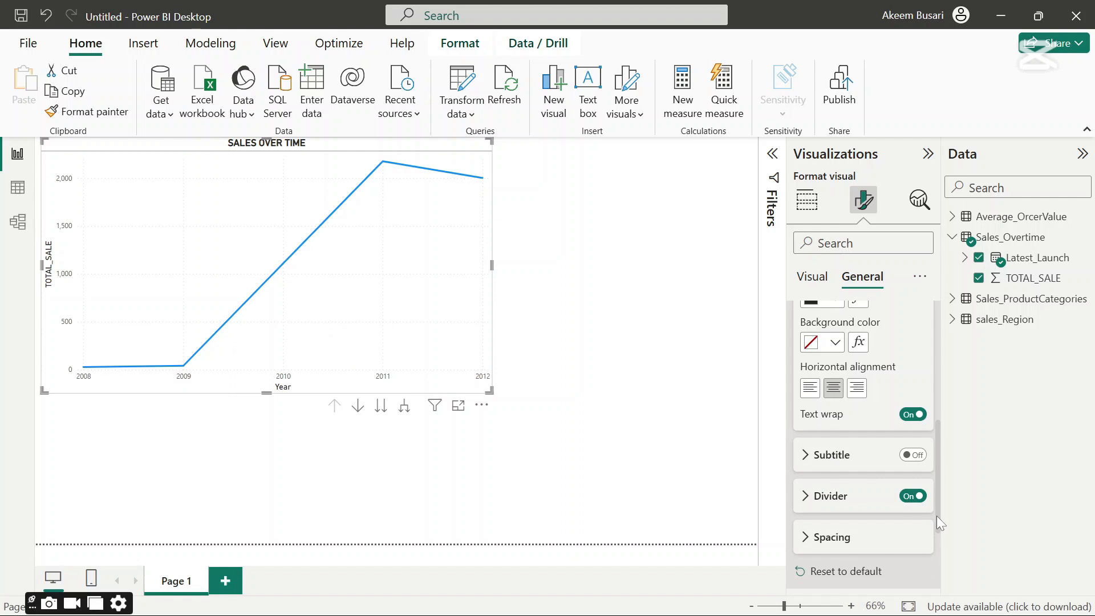
{"action": "left_click_drag", "start_coordinate": [936, 516], "coordinate": [939, 399]}
{"action": "left_click", "coordinate": [799, 354]}
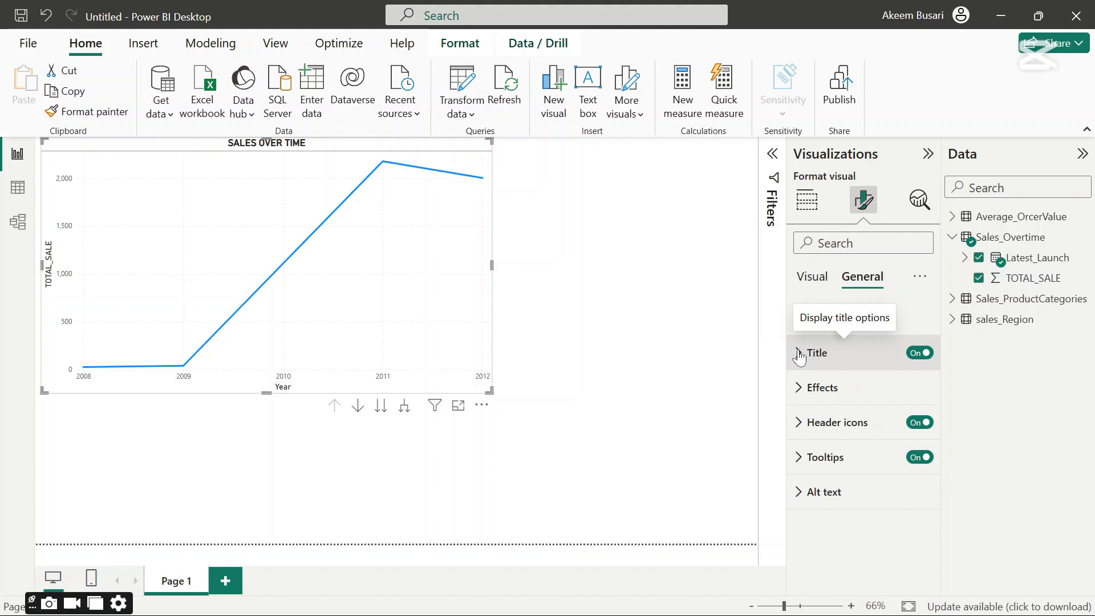
- Make the line chart's X-axis values bold and set their font size to 11
{"action": "left_click", "coordinate": [807, 283]}
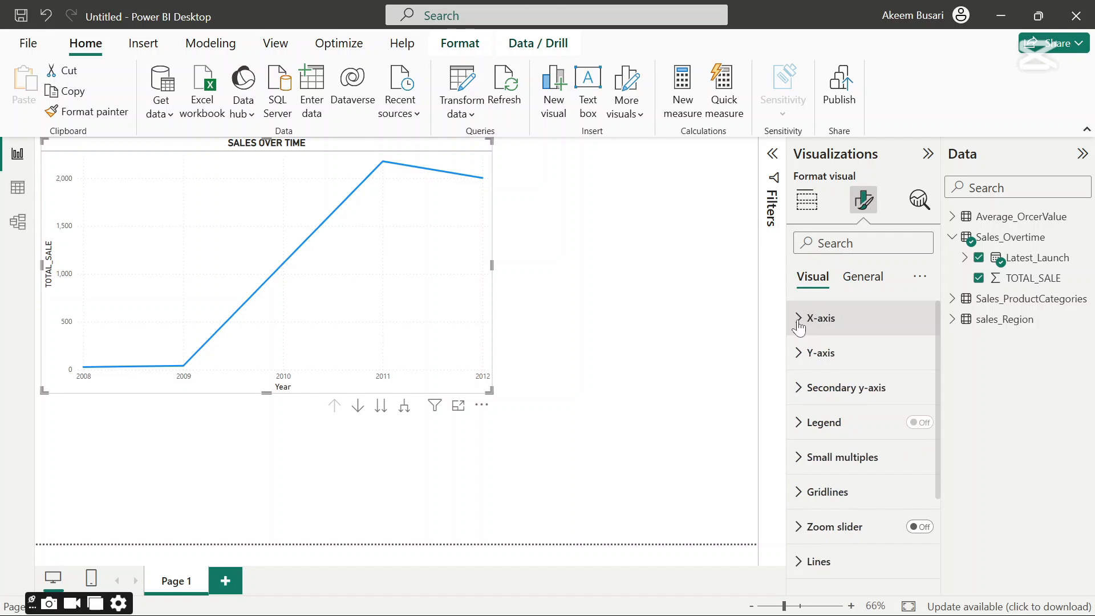
{"action": "left_click", "coordinate": [815, 319]}
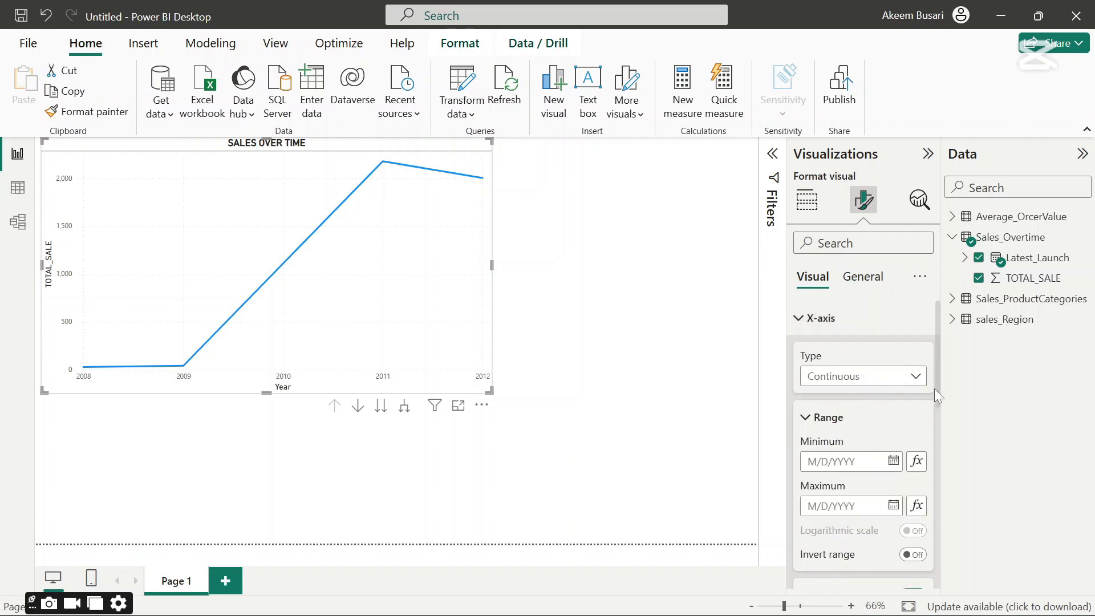
{"action": "left_click_drag", "start_coordinate": [936, 388], "coordinate": [936, 448]}
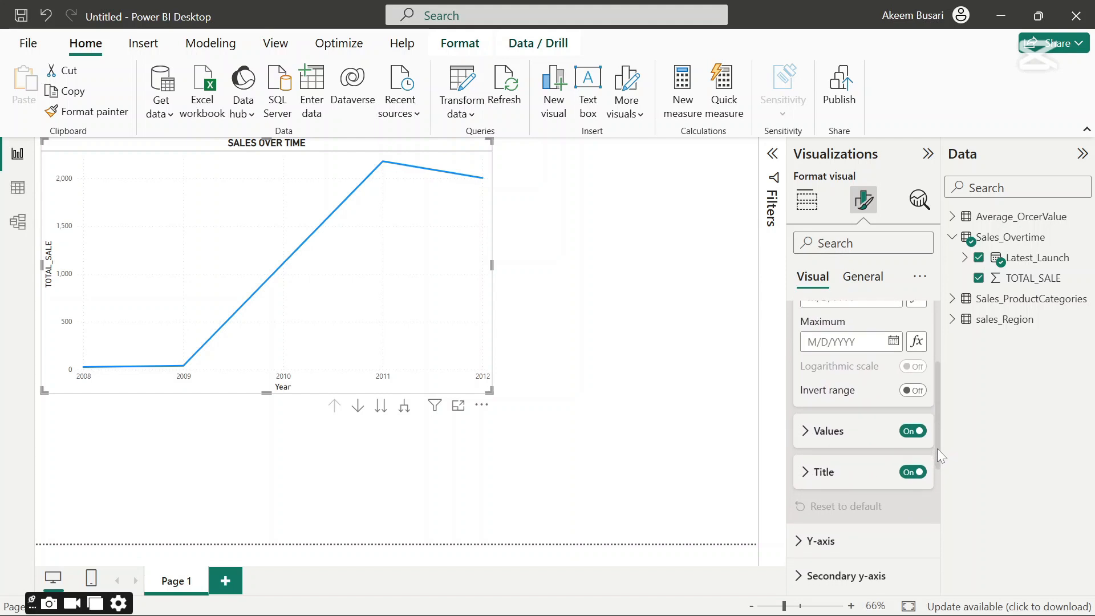
{"action": "left_click", "coordinate": [804, 432]}
{"action": "left_click", "coordinate": [810, 501]}
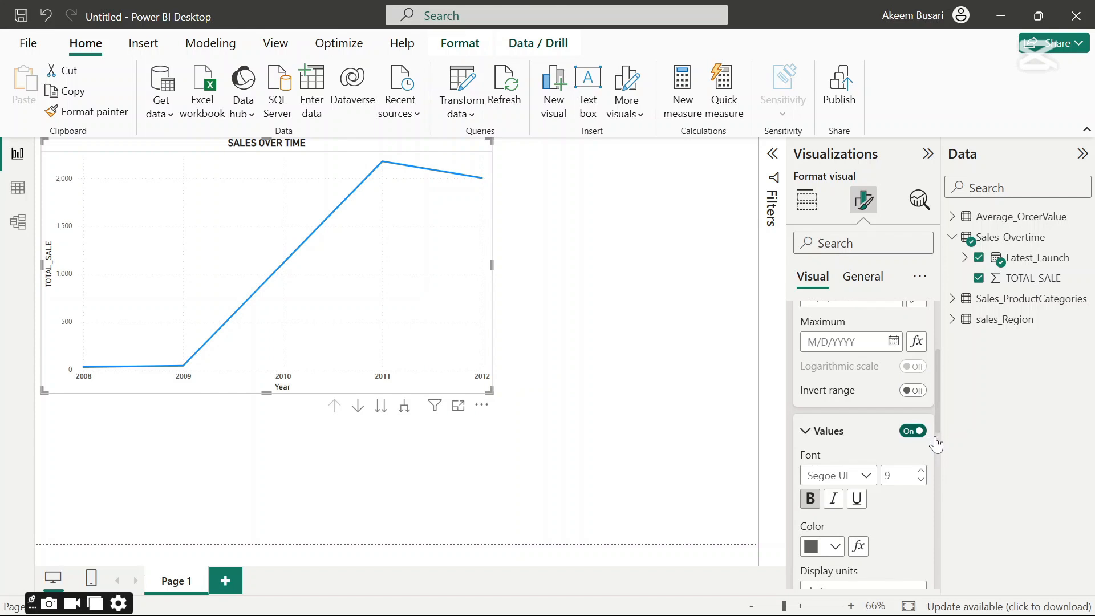
{"action": "left_click_drag", "start_coordinate": [939, 421], "coordinate": [935, 457]}
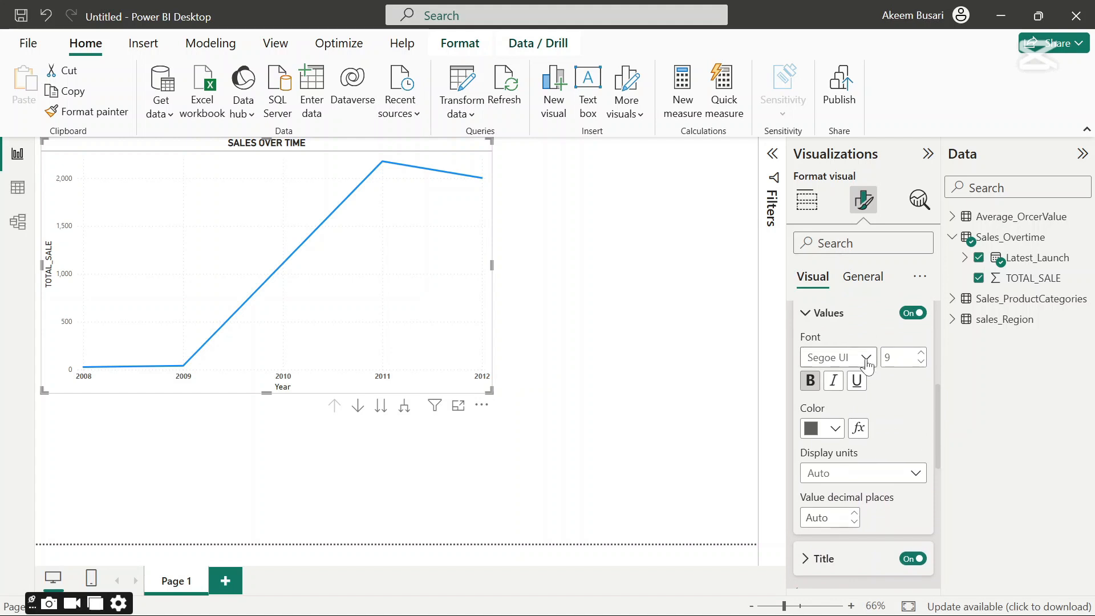
{"action": "left_click", "coordinate": [922, 356]}
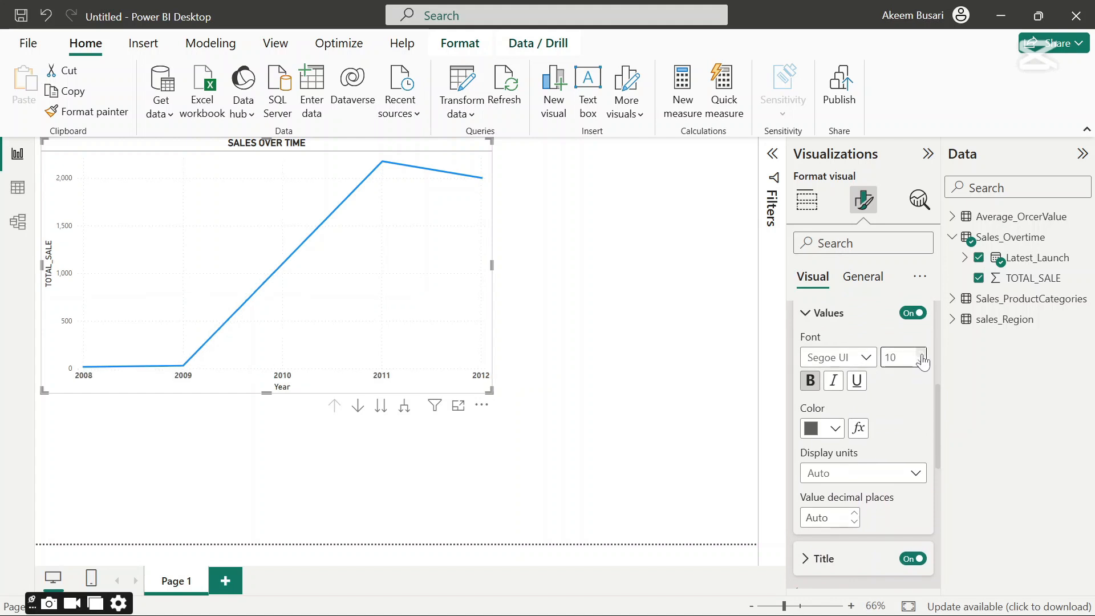
{"action": "left_click", "coordinate": [922, 356]}
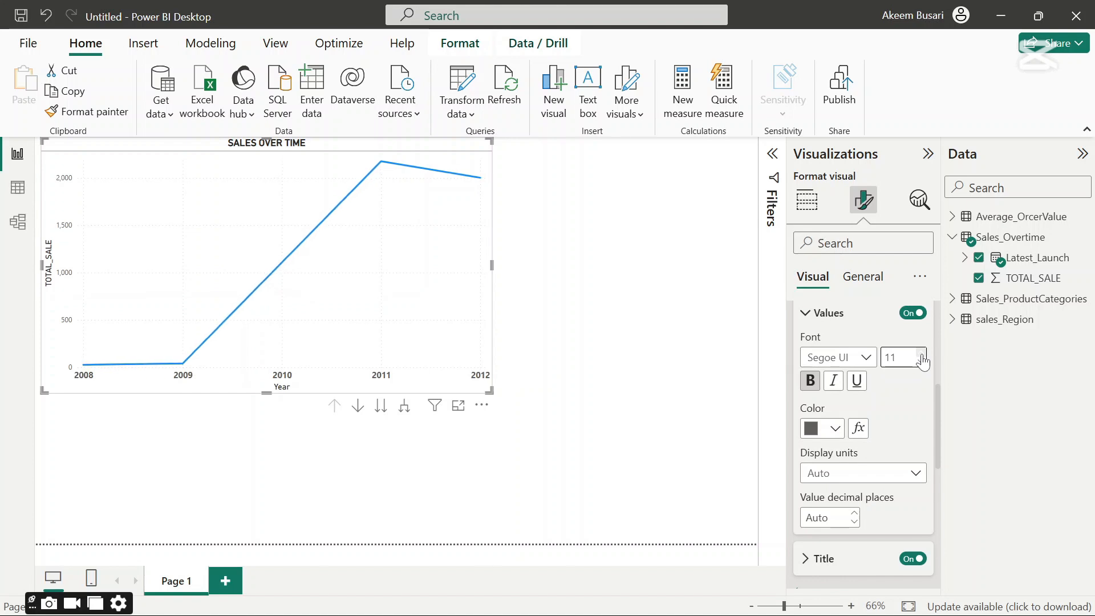
- Set the X-axis values' font size to 11, and make the X-axis title bold at font size 14
{"action": "left_click", "coordinate": [922, 356]}
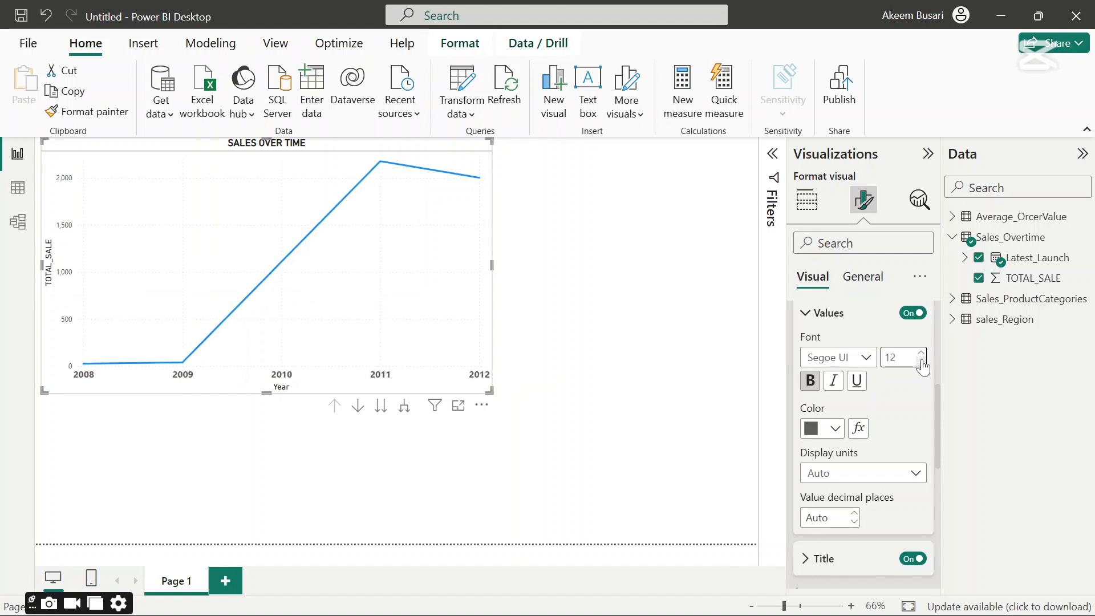
{"action": "left_click", "coordinate": [921, 362]}
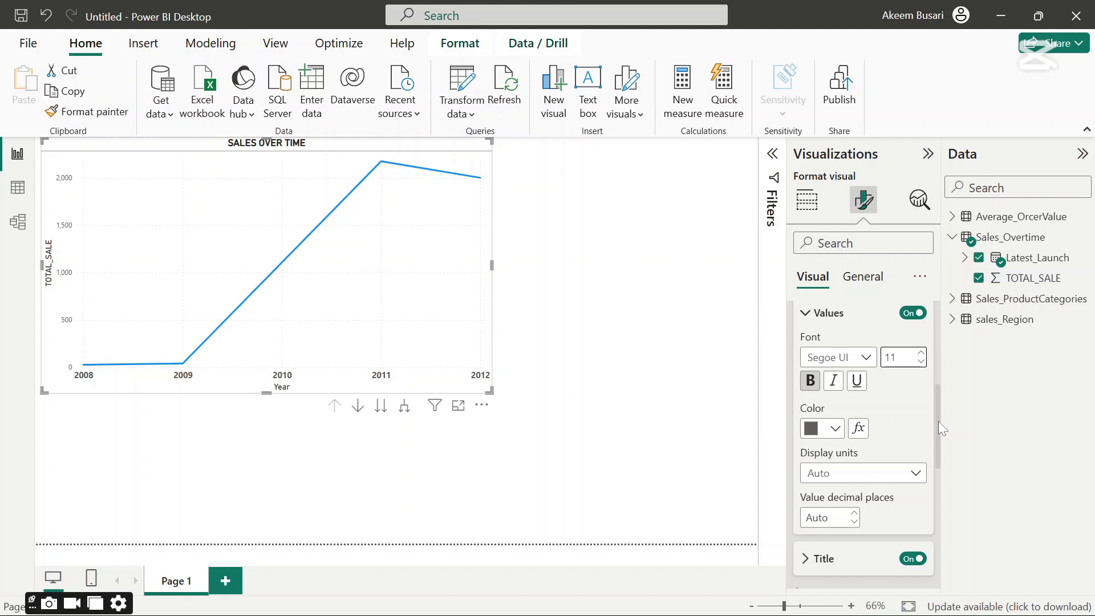
{"action": "left_click_drag", "start_coordinate": [938, 422], "coordinate": [933, 468]}
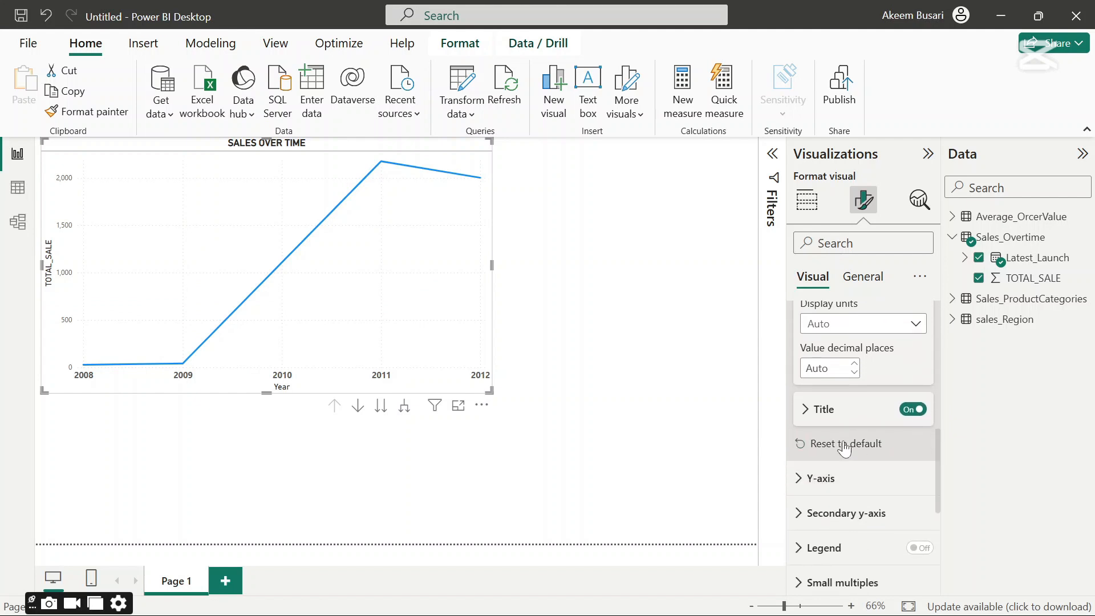
{"action": "left_click", "coordinate": [805, 411]}
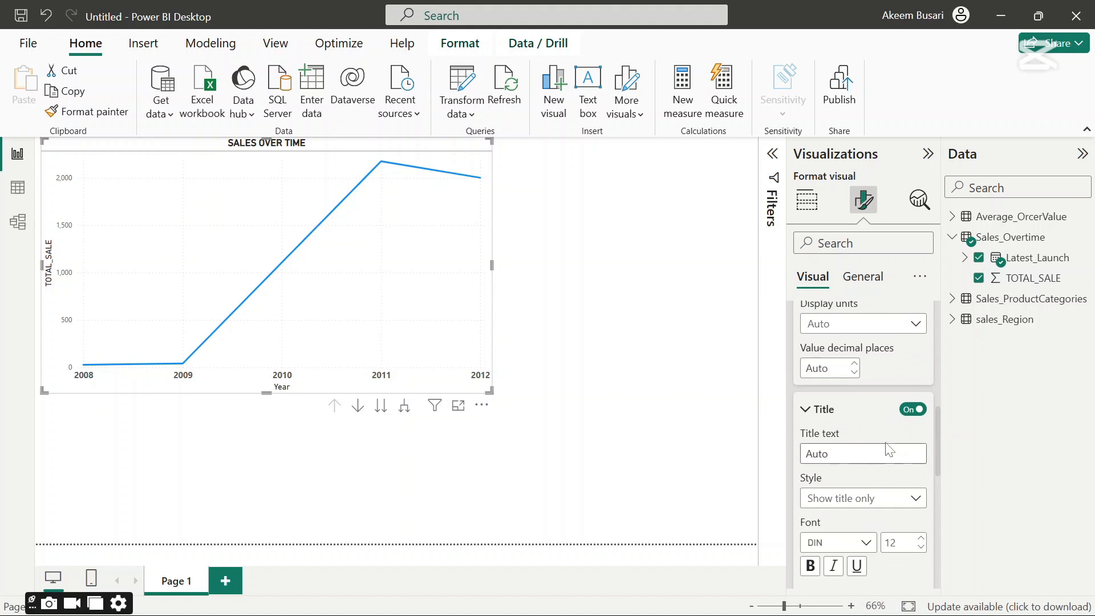
{"action": "left_click_drag", "start_coordinate": [939, 441], "coordinate": [937, 474]}
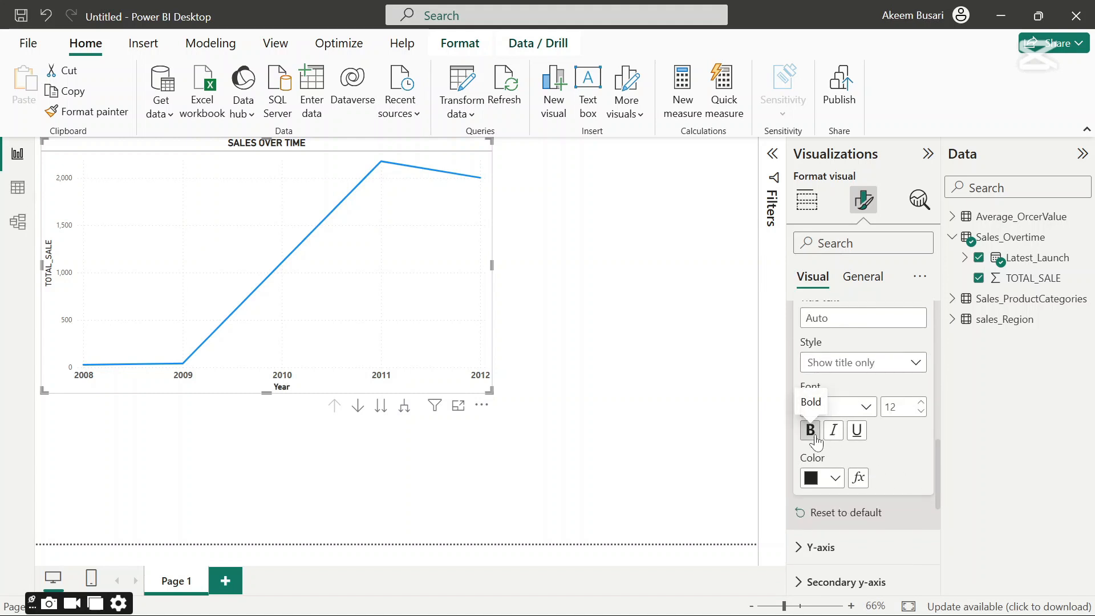
{"action": "left_click", "coordinate": [922, 403]}
{"action": "left_click", "coordinate": [922, 402]}
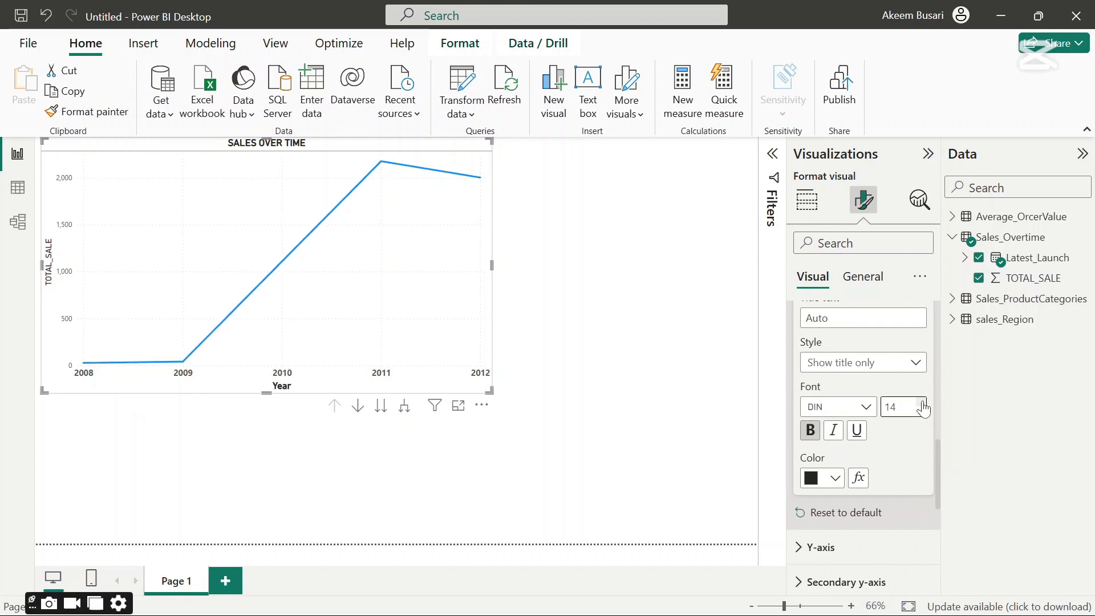
- Make the line chart's Y-axis values bold and set their font size to 11
{"action": "scroll", "coordinate": [940, 437], "scroll_direction": "up", "scroll_amount": 5}
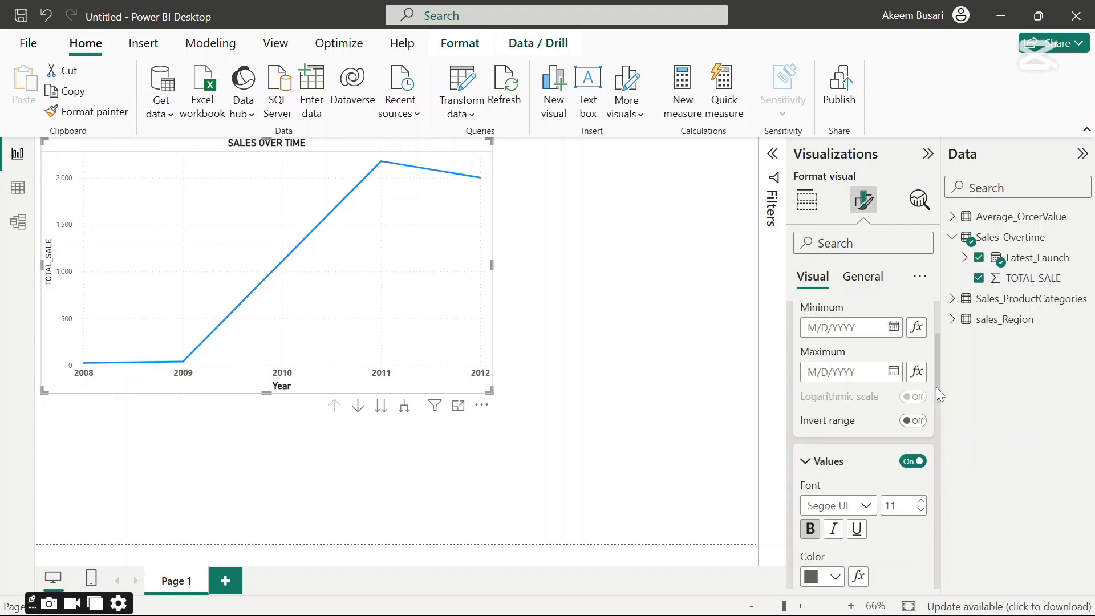
{"action": "scroll", "coordinate": [936, 387], "scroll_direction": "up", "scroll_amount": 4}
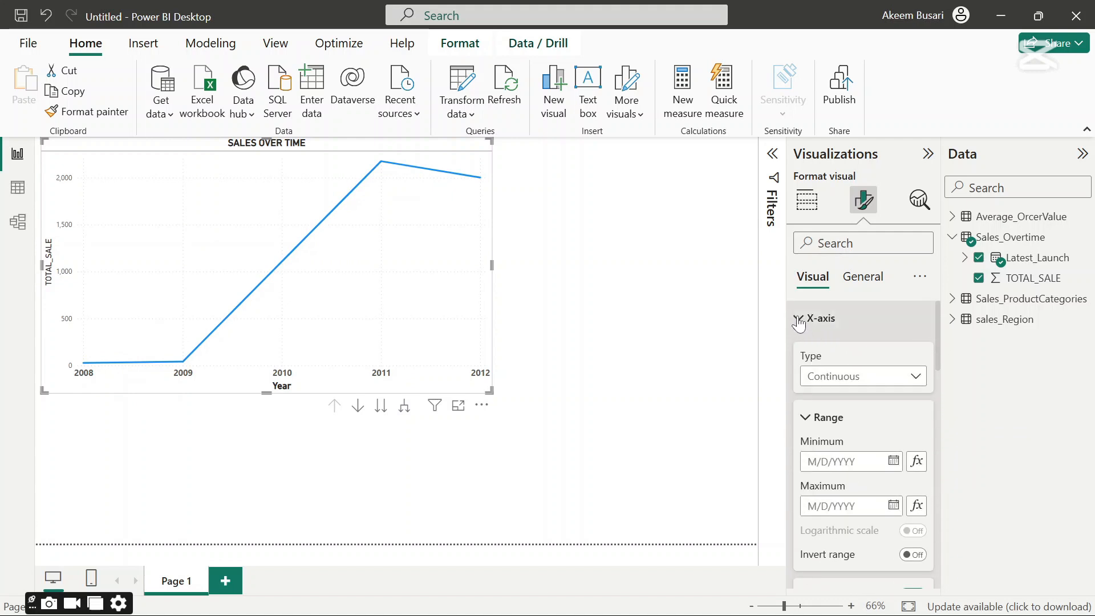
{"action": "left_click", "coordinate": [799, 320]}
{"action": "left_click", "coordinate": [797, 355]}
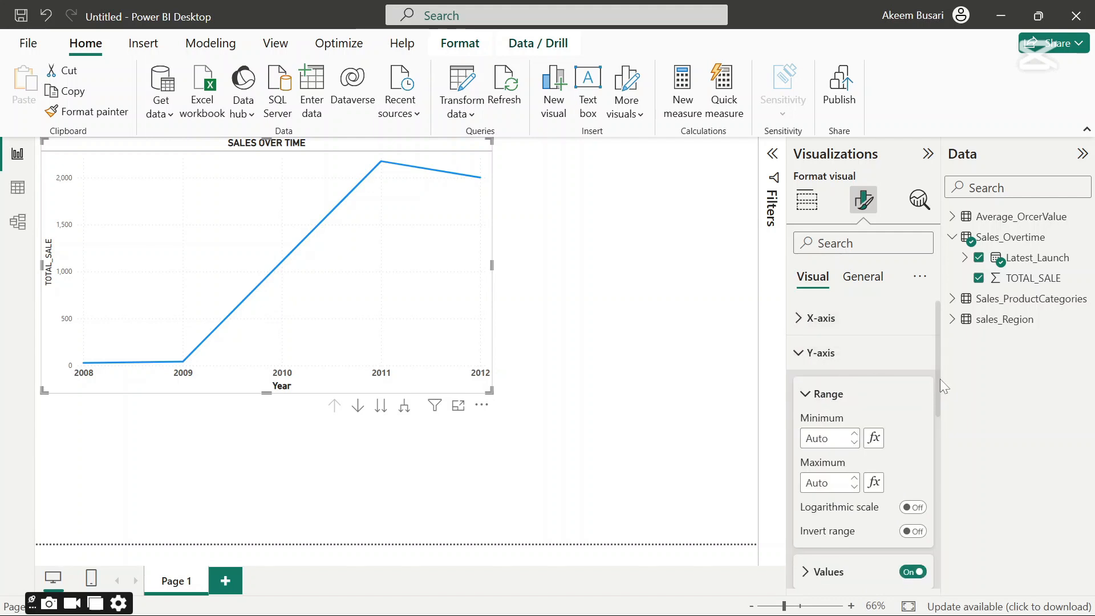
{"action": "left_click_drag", "start_coordinate": [939, 379], "coordinate": [940, 460]}
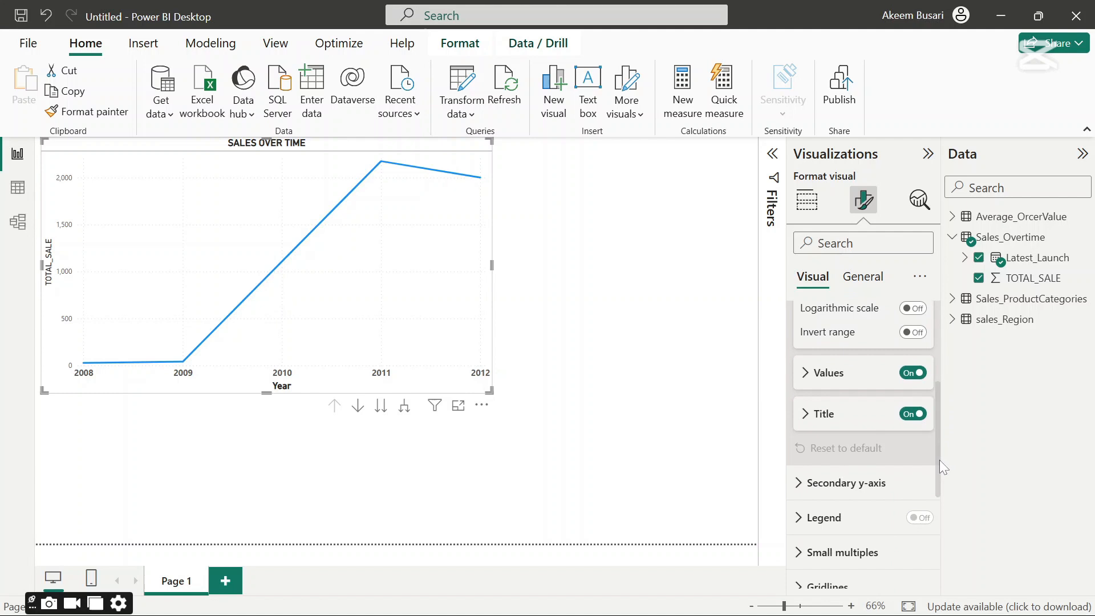
{"action": "left_click", "coordinate": [804, 377]}
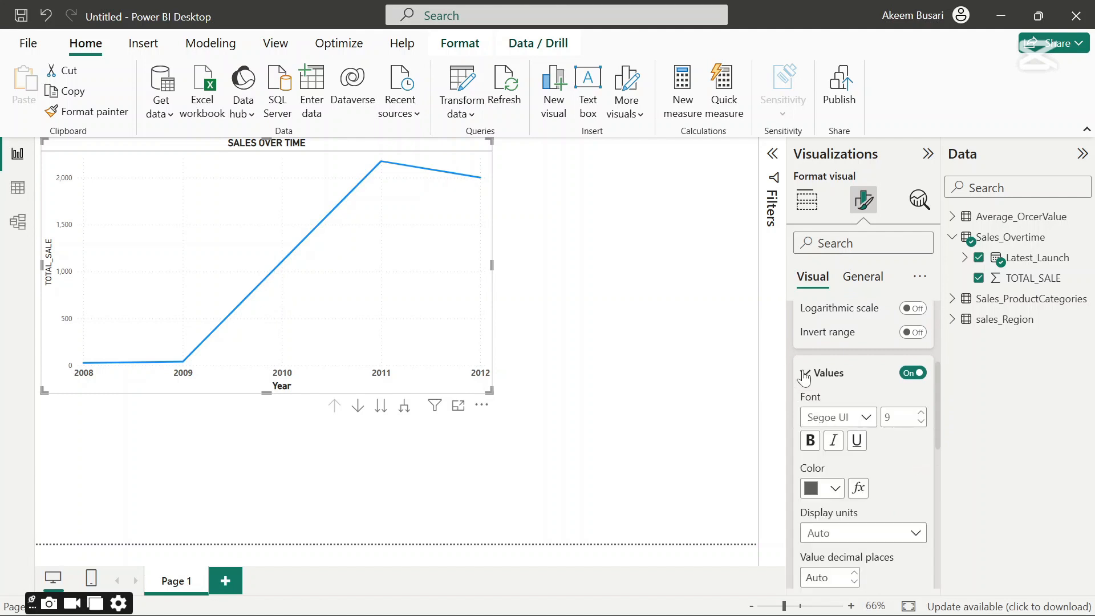
{"action": "left_click", "coordinate": [815, 449]}
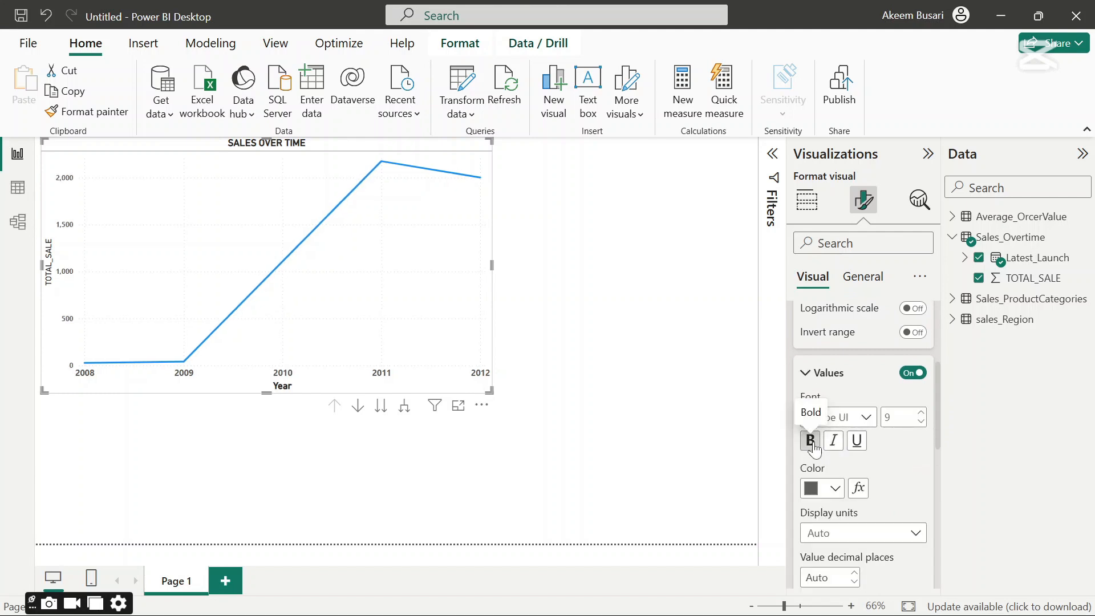
{"action": "left_click", "coordinate": [919, 412]}
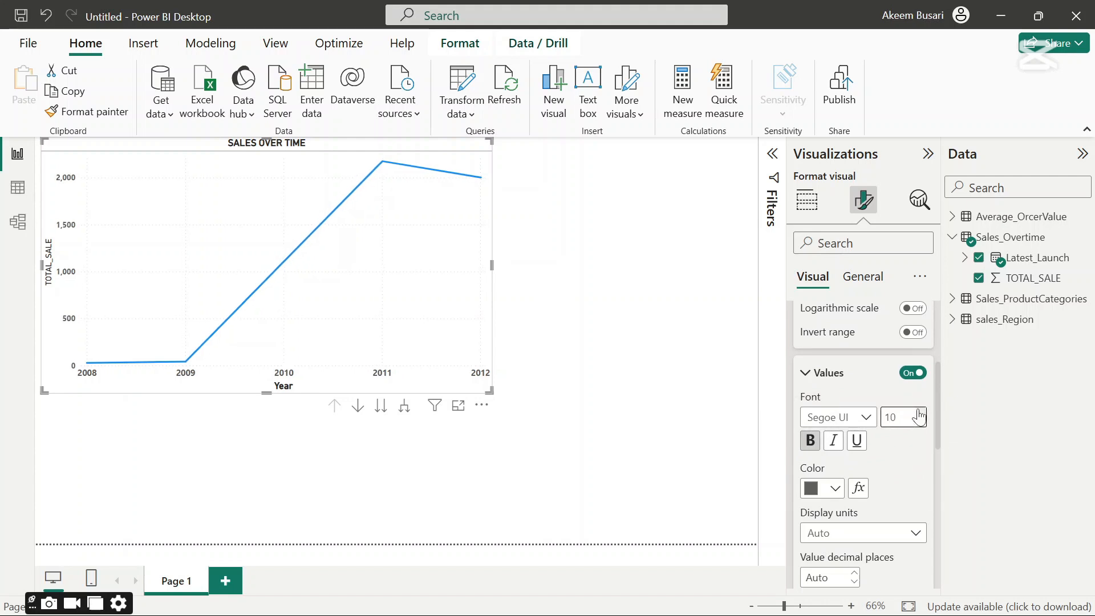
{"action": "left_click", "coordinate": [920, 413]}
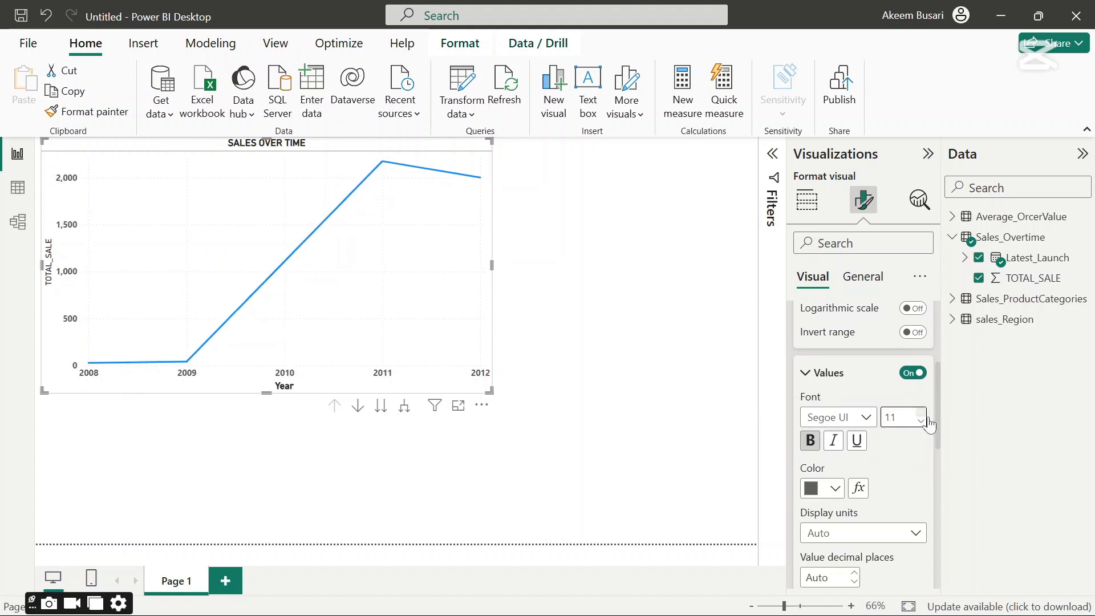
- Make the line chart's Y-axis title bold
{"action": "left_click_drag", "start_coordinate": [936, 443], "coordinate": [936, 493]}
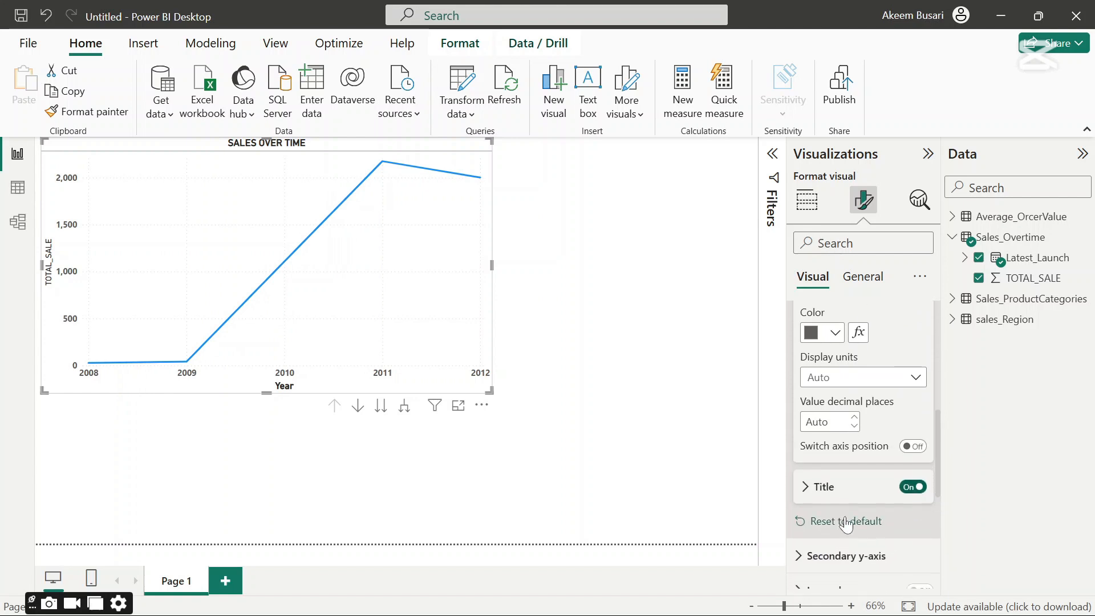
{"action": "left_click", "coordinate": [805, 489]}
{"action": "left_click_drag", "start_coordinate": [936, 432], "coordinate": [937, 482]}
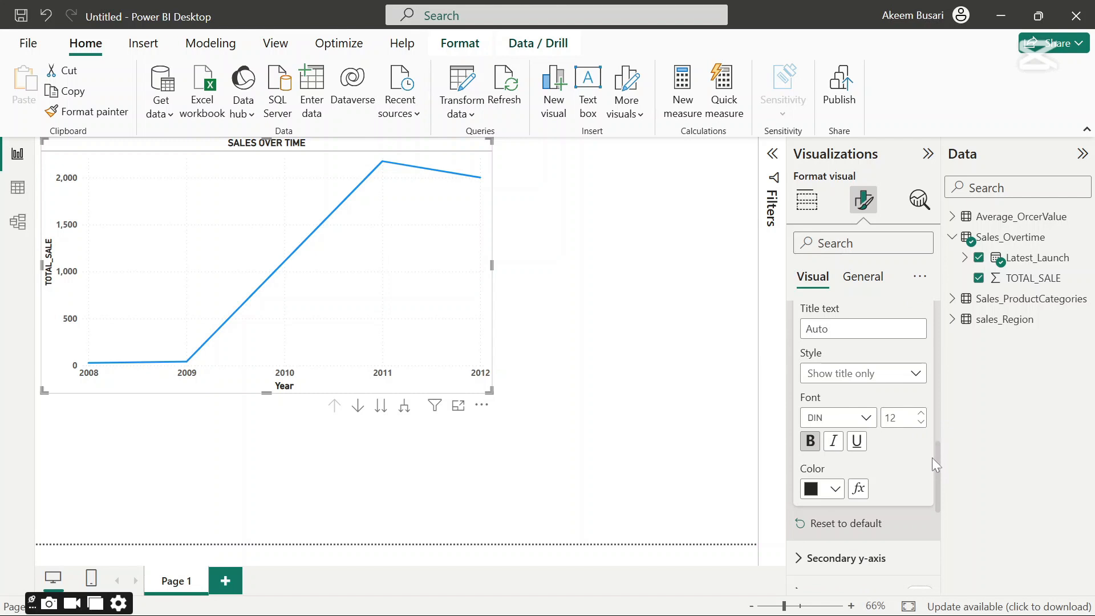
{"action": "scroll", "coordinate": [937, 390], "scroll_direction": "up", "scroll_amount": 5}
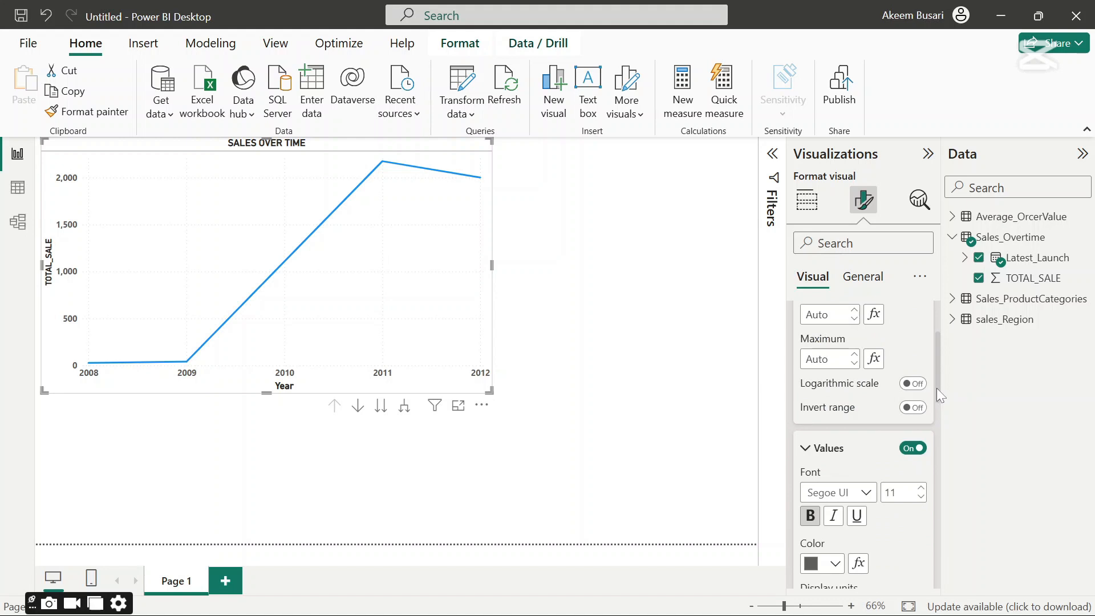
{"action": "left_click_drag", "start_coordinate": [937, 388], "coordinate": [936, 476]}
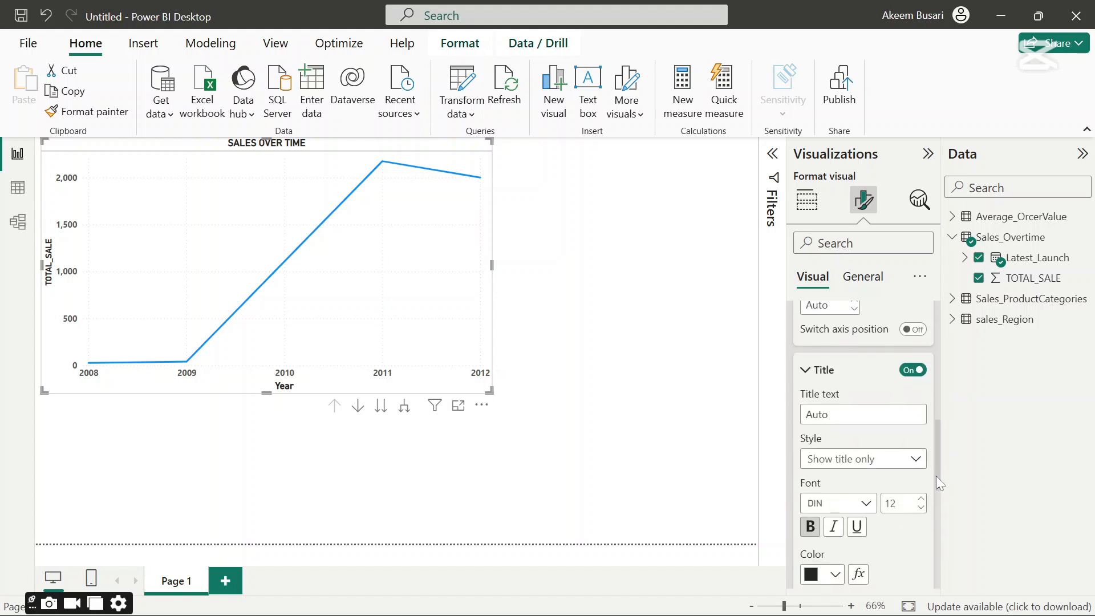
{"action": "left_click", "coordinate": [830, 414]}
- Turn on the line chart's data labels and make their values bold at font size 10
{"action": "left_click_drag", "start_coordinate": [936, 446], "coordinate": [931, 554]}
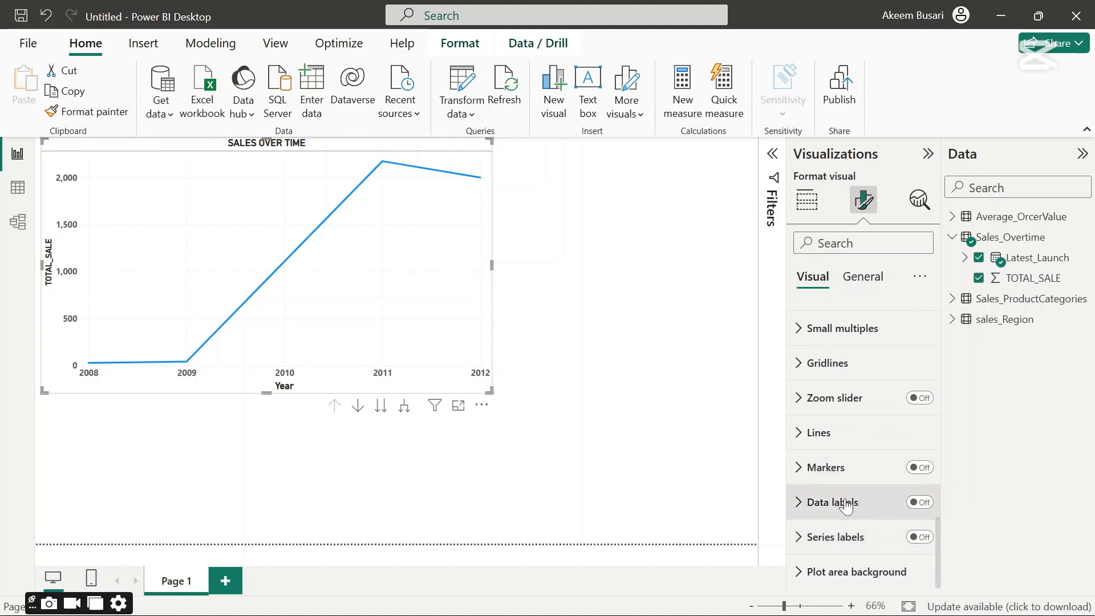
{"action": "left_click", "coordinate": [919, 502]}
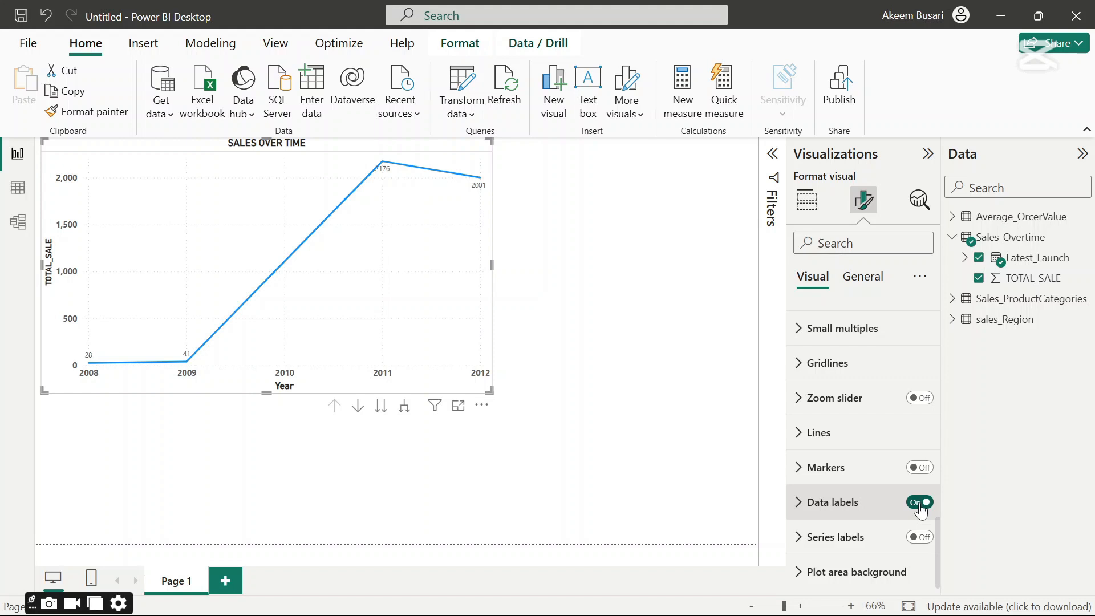
{"action": "left_click", "coordinate": [799, 503]}
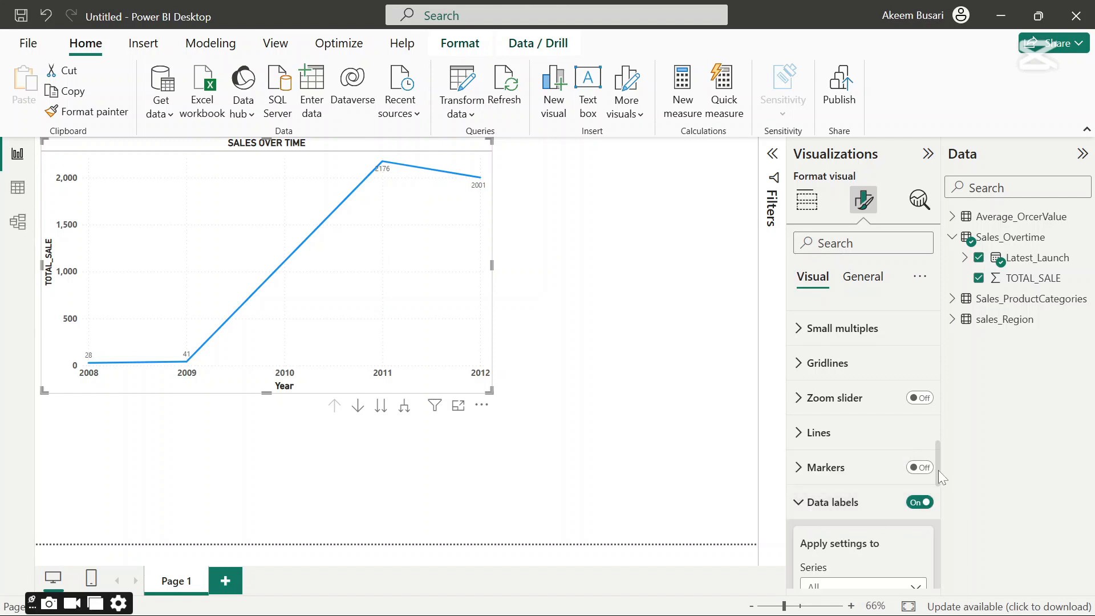
{"action": "left_click_drag", "start_coordinate": [938, 470], "coordinate": [939, 552]}
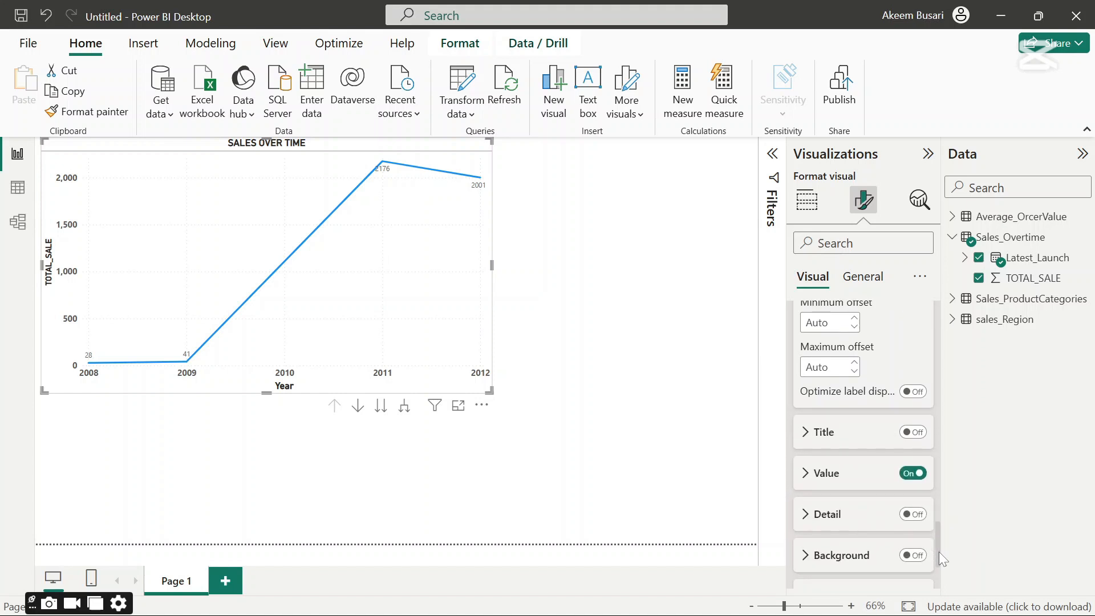
{"action": "left_click", "coordinate": [802, 482]}
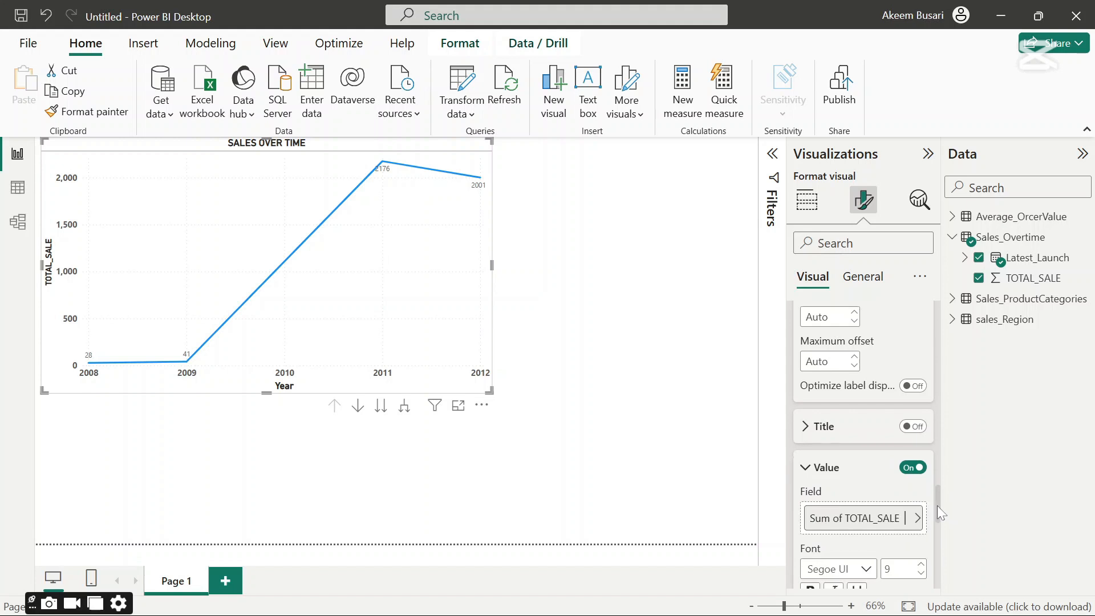
{"action": "left_click_drag", "start_coordinate": [936, 506], "coordinate": [933, 527]}
{"action": "left_click", "coordinate": [812, 433]}
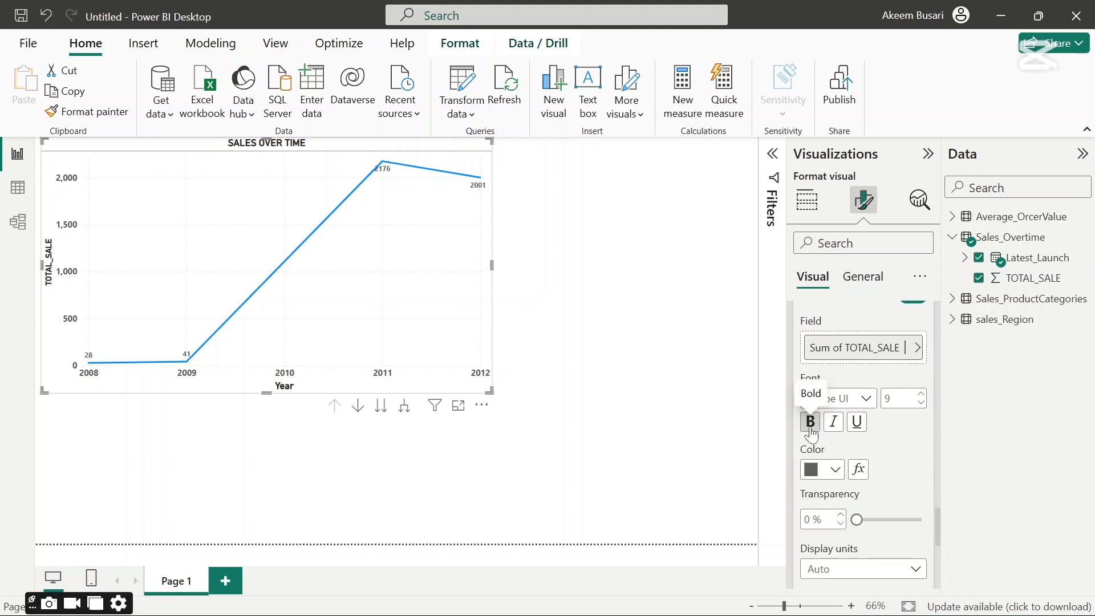
{"action": "left_click", "coordinate": [922, 394]}
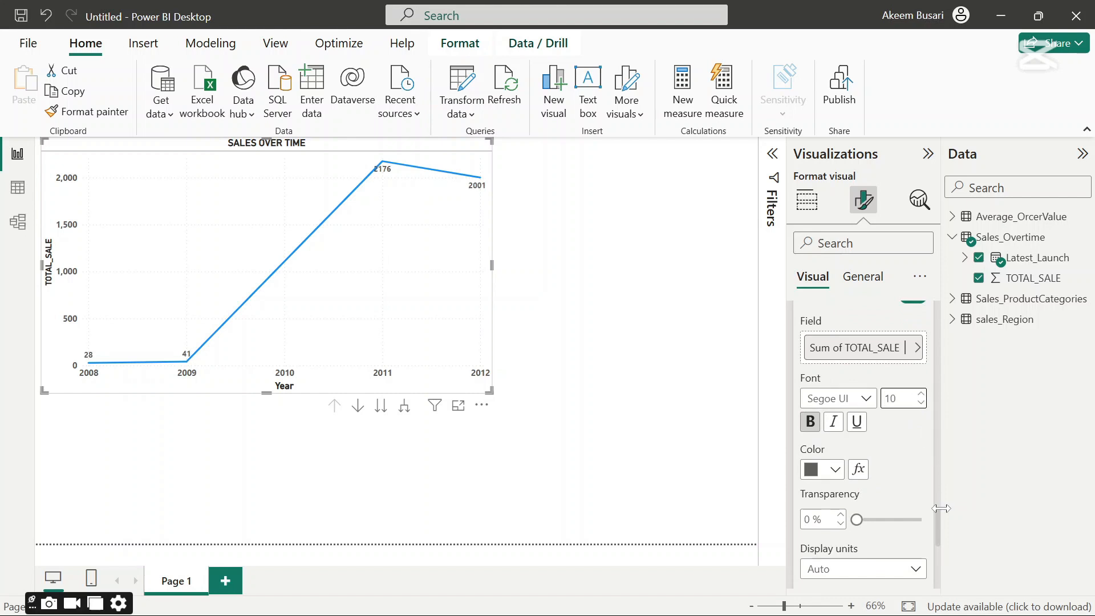
- Collapse the Y-axis settings and shrink the line chart to about half the page's width and just under half its height
{"action": "left_click_drag", "start_coordinate": [936, 527], "coordinate": [929, 572]}
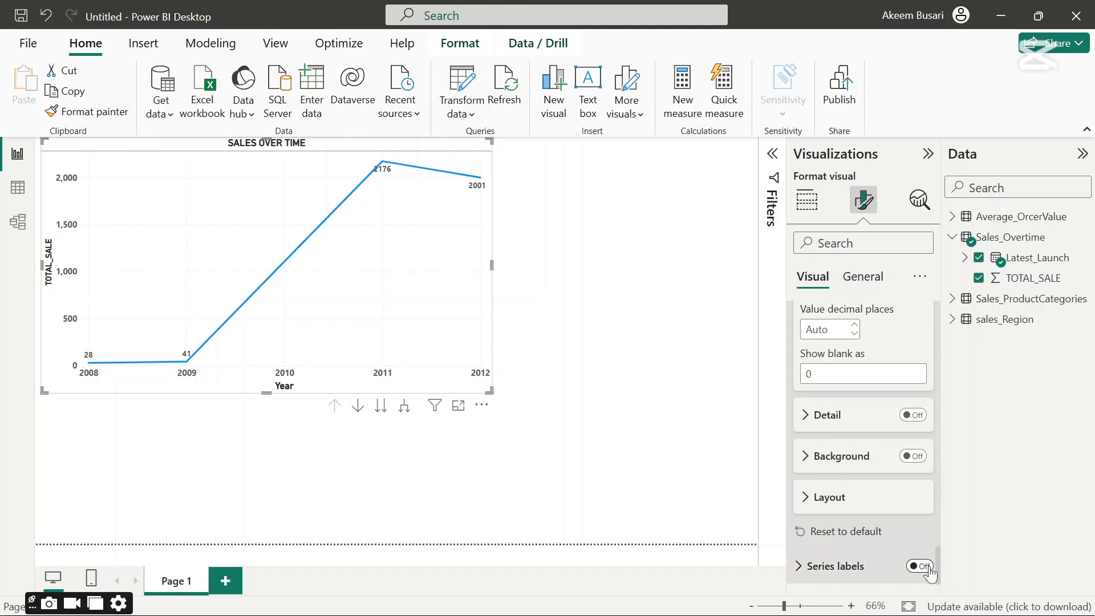
{"action": "left_click_drag", "start_coordinate": [929, 570], "coordinate": [949, 318]}
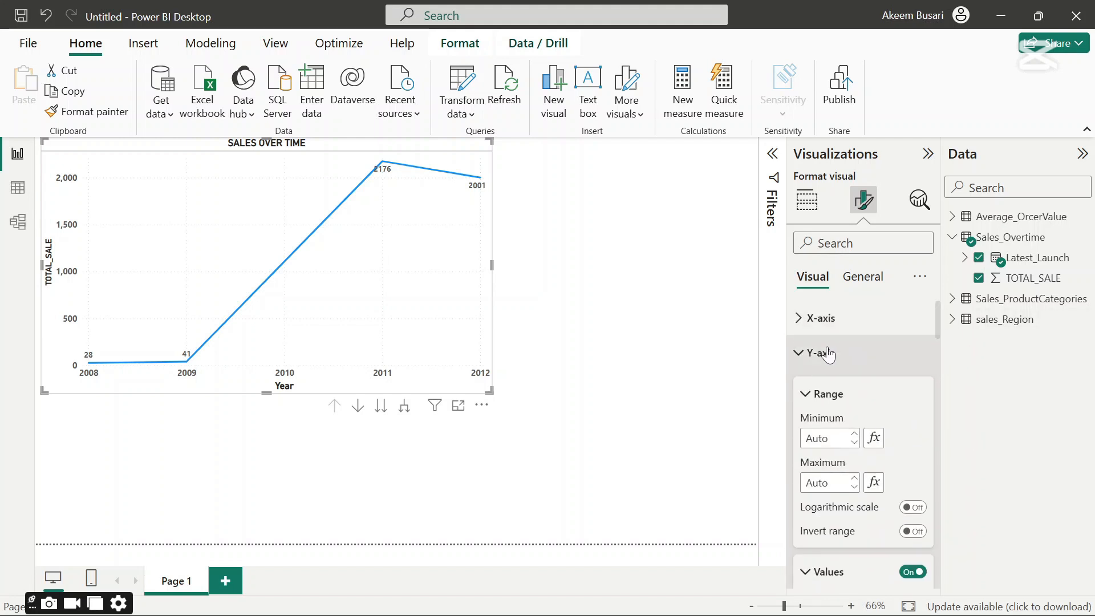
{"action": "left_click", "coordinate": [797, 353]}
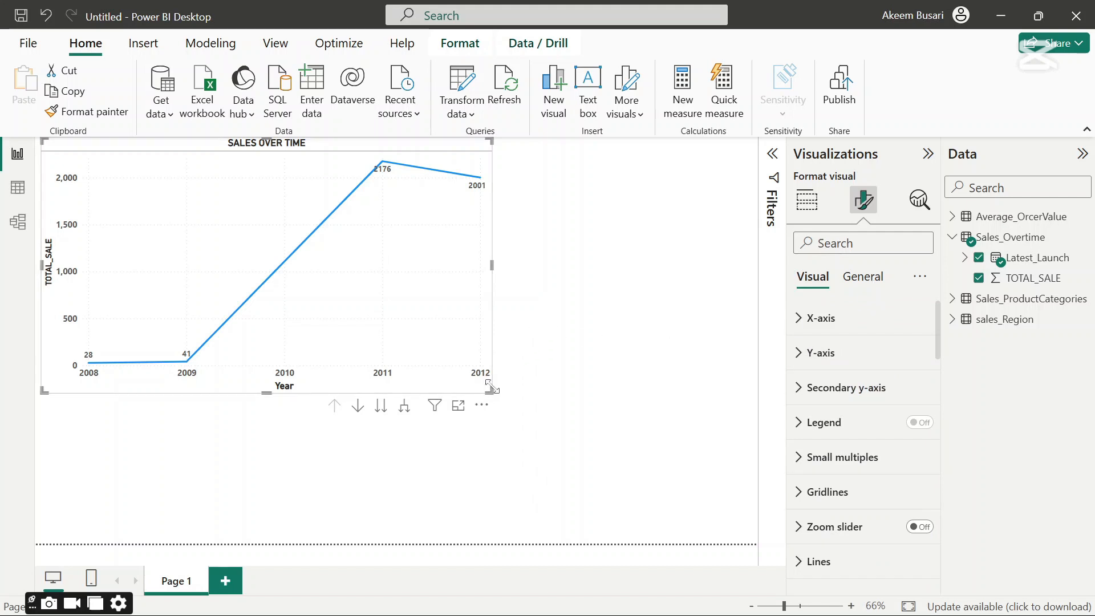
{"action": "left_click_drag", "start_coordinate": [490, 387], "coordinate": [405, 315]}
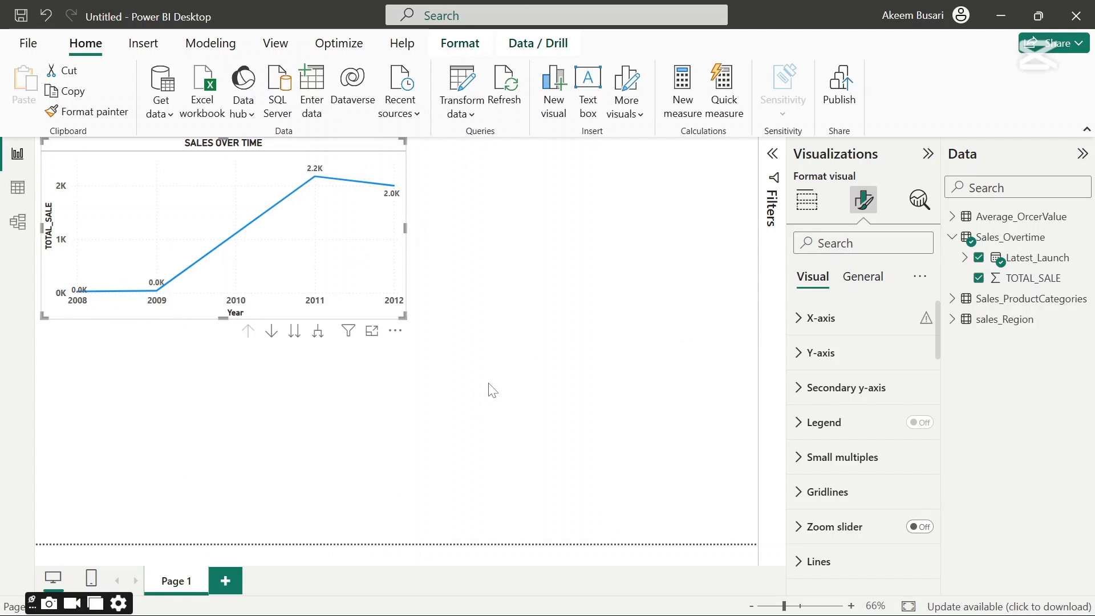
- Add a new, empty clustered bar chart to the page below the SALES OVER TIME line chart
{"action": "left_click", "coordinate": [953, 238]}
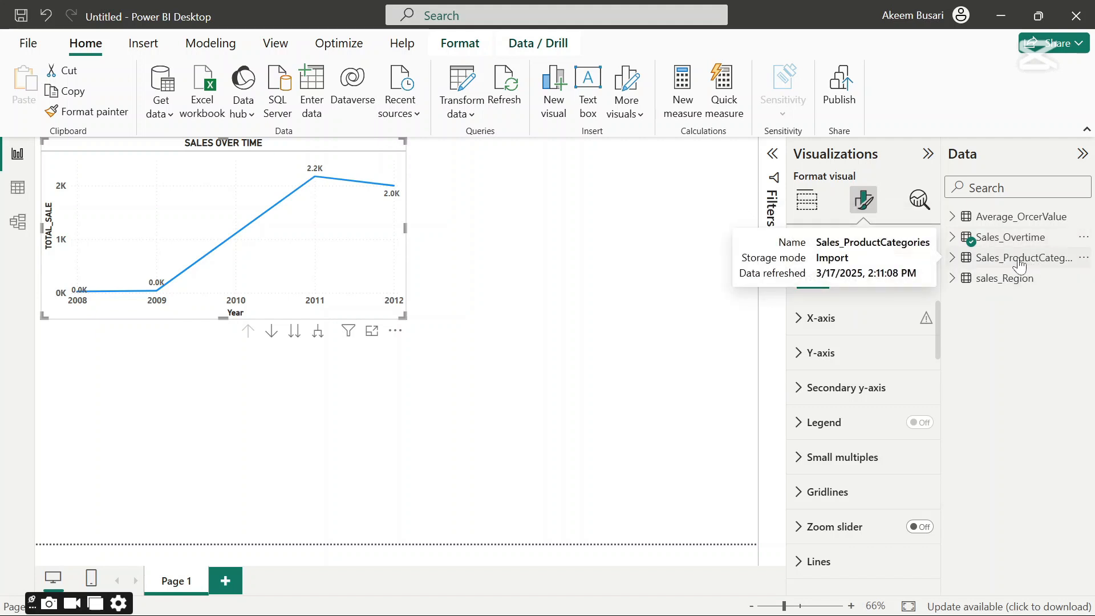
{"action": "left_click", "coordinate": [808, 201]}
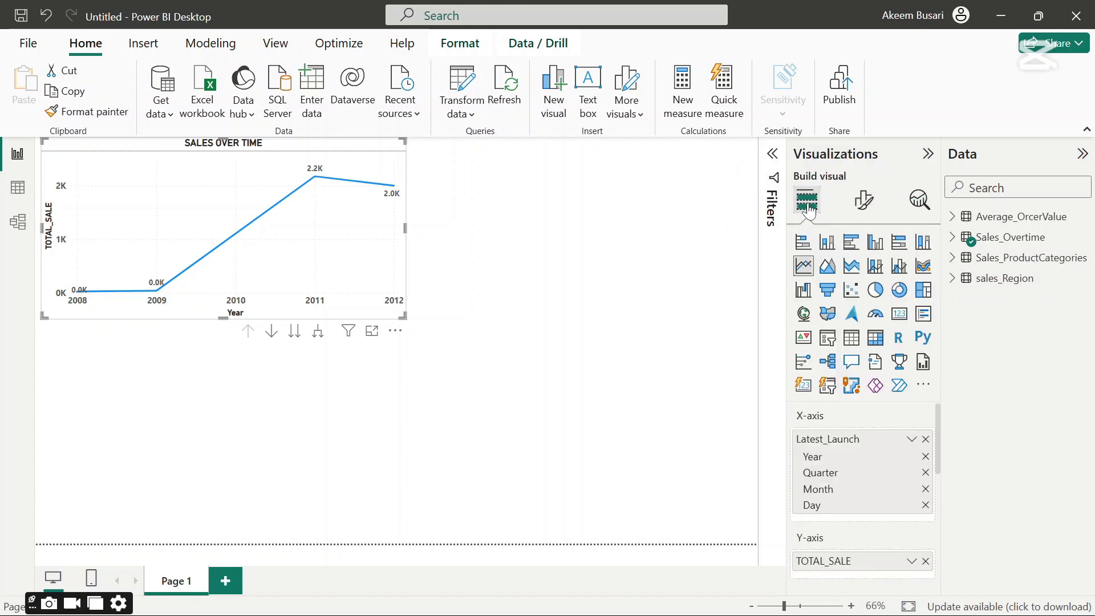
{"action": "left_click", "coordinate": [850, 245]}
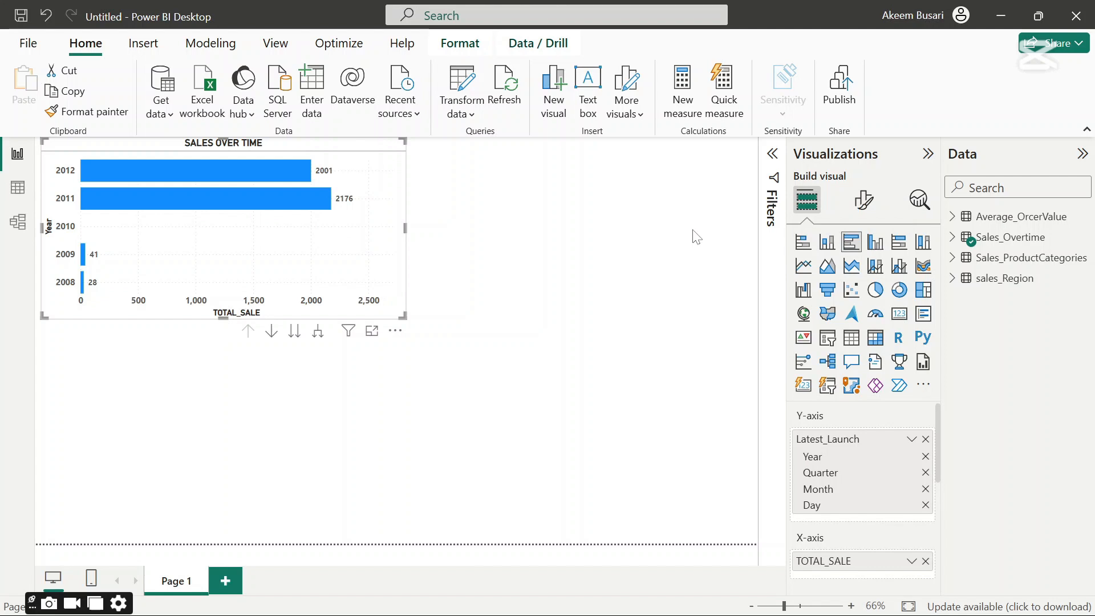
{"action": "key", "text": "ctrl+z"}
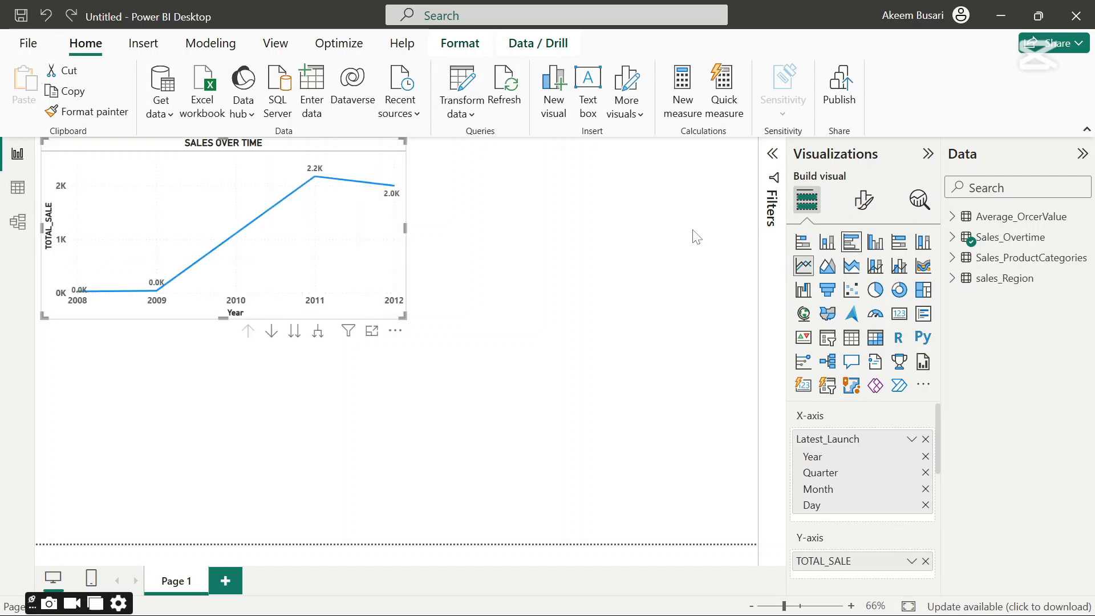
{"action": "left_click", "coordinate": [660, 225]}
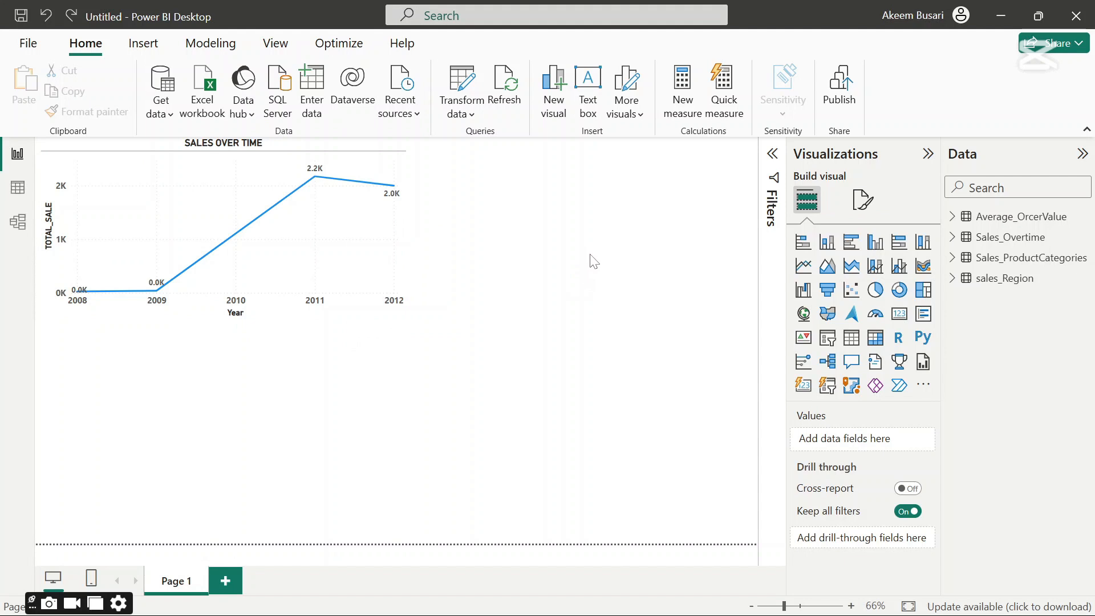
{"action": "left_click", "coordinate": [851, 244]}
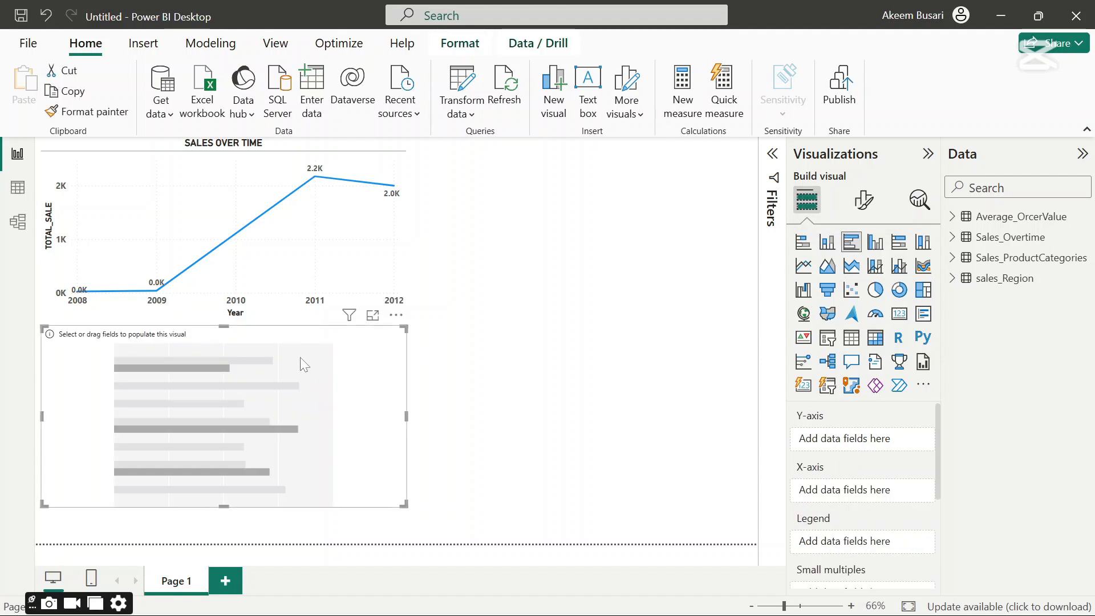
- Move the empty bar chart beside the line chart and narrow it so the two visuals do not overlap
{"action": "left_click_drag", "start_coordinate": [274, 339], "coordinate": [693, 155]}
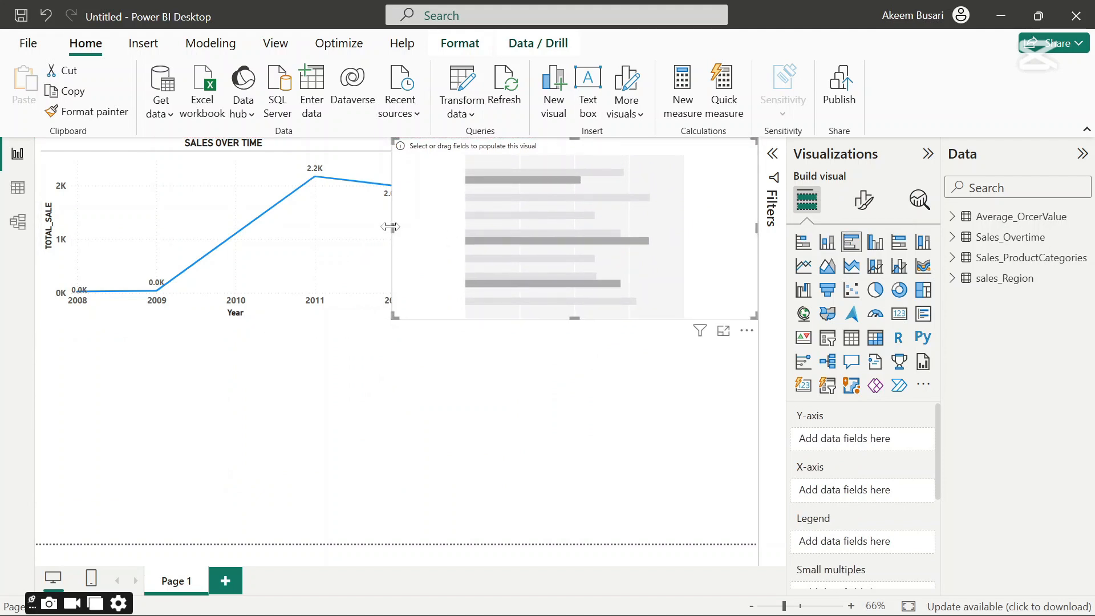
{"action": "left_click_drag", "start_coordinate": [393, 233], "coordinate": [417, 228]}
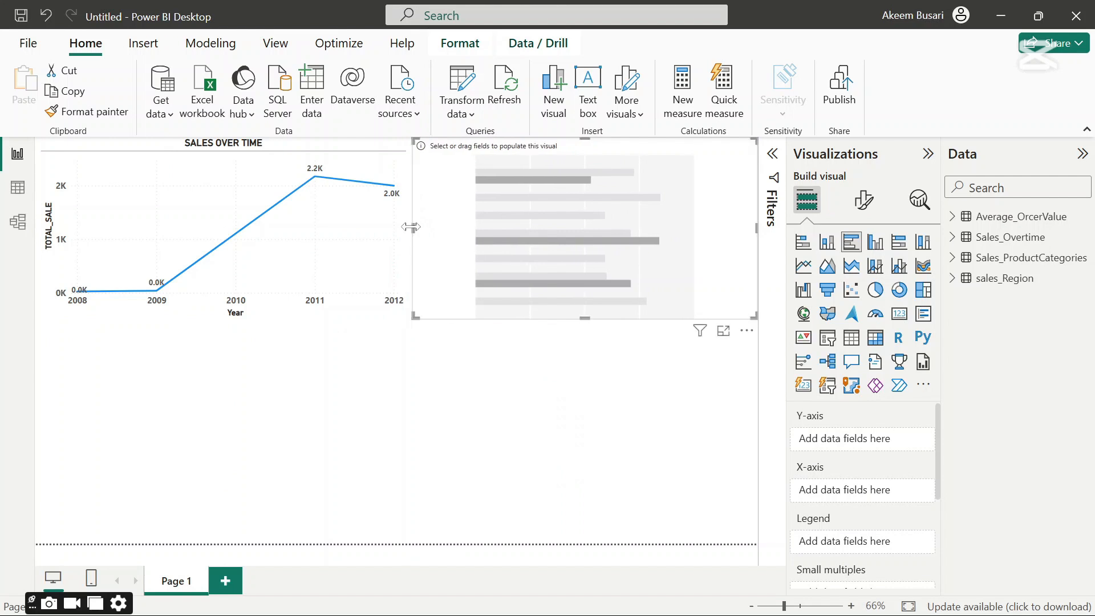
{"action": "left_click", "coordinate": [471, 340]}
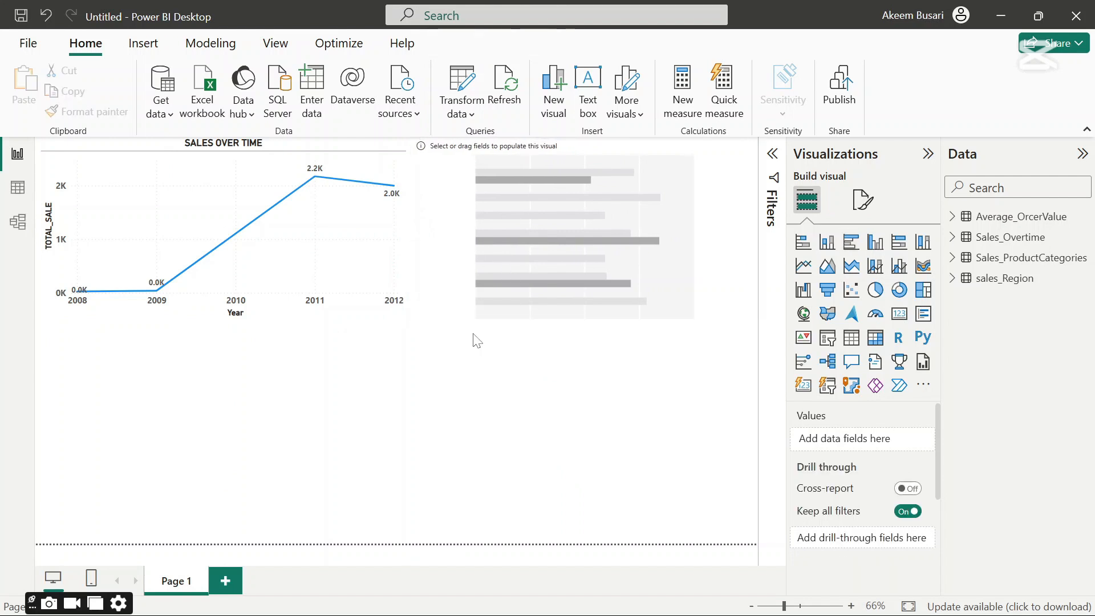
- Populate the empty bar chart with Manufacturer on the Y-axis and TOTAL_SALE on the X-axis from Sales_ProductCategories
{"action": "left_click", "coordinate": [586, 257]}
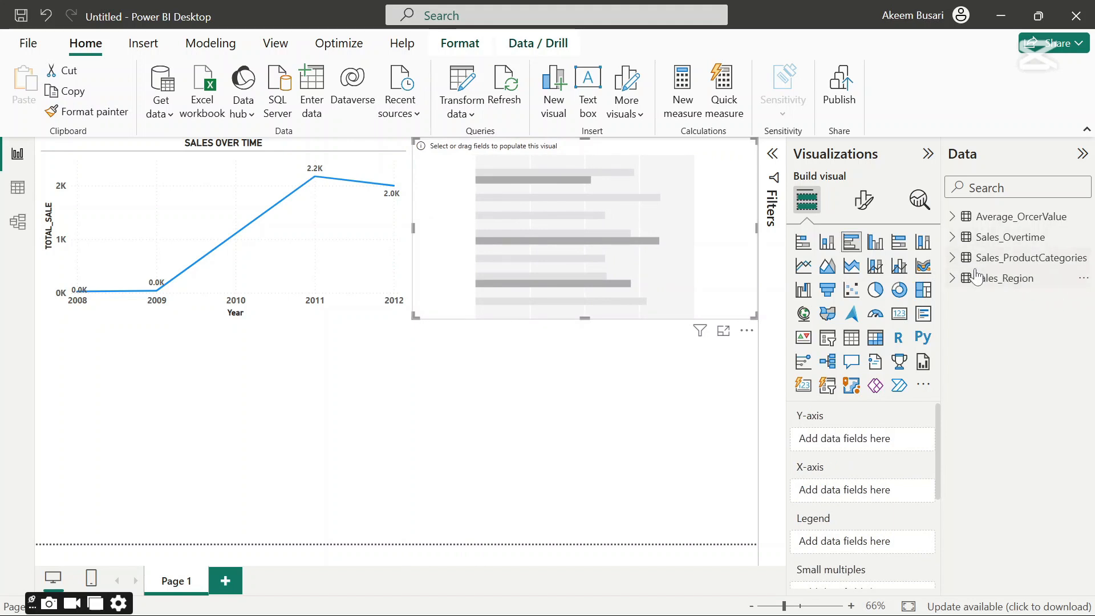
{"action": "left_click", "coordinate": [952, 258]}
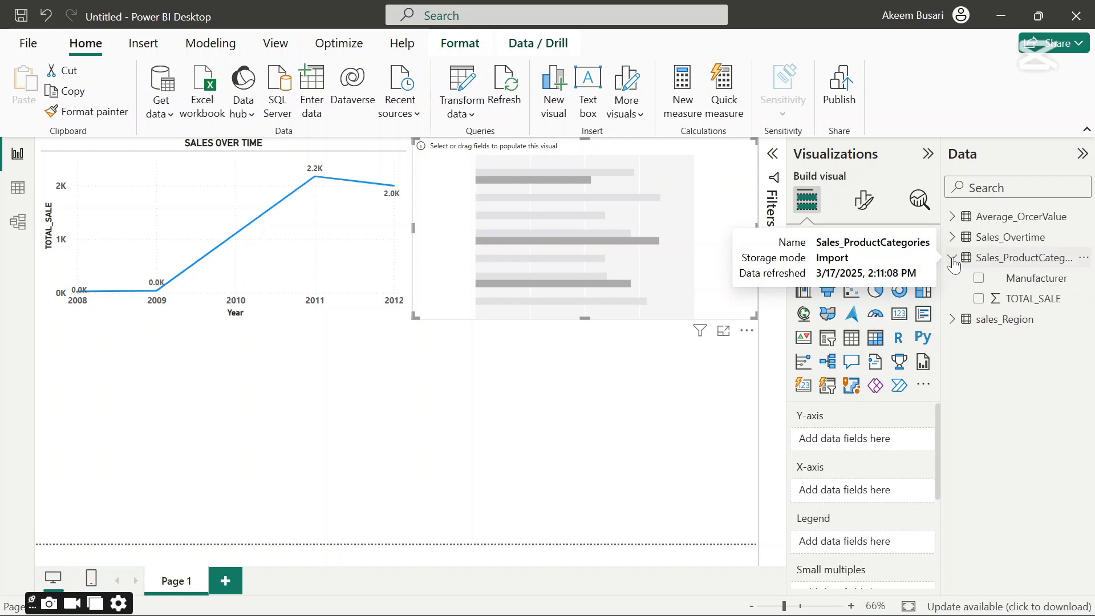
{"action": "left_click", "coordinate": [978, 279]}
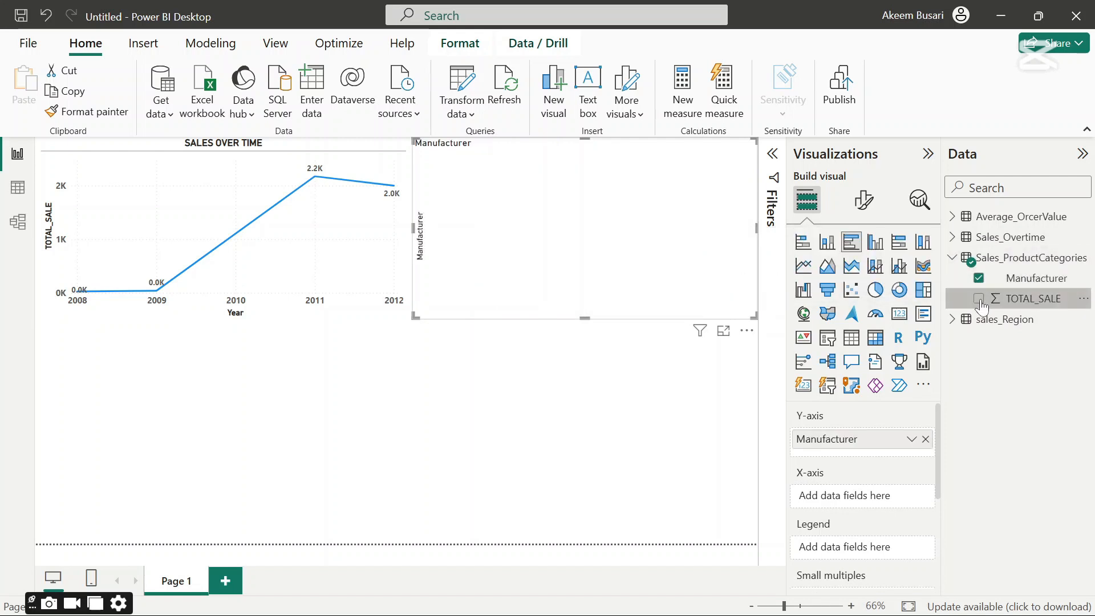
{"action": "left_click", "coordinate": [979, 299]}
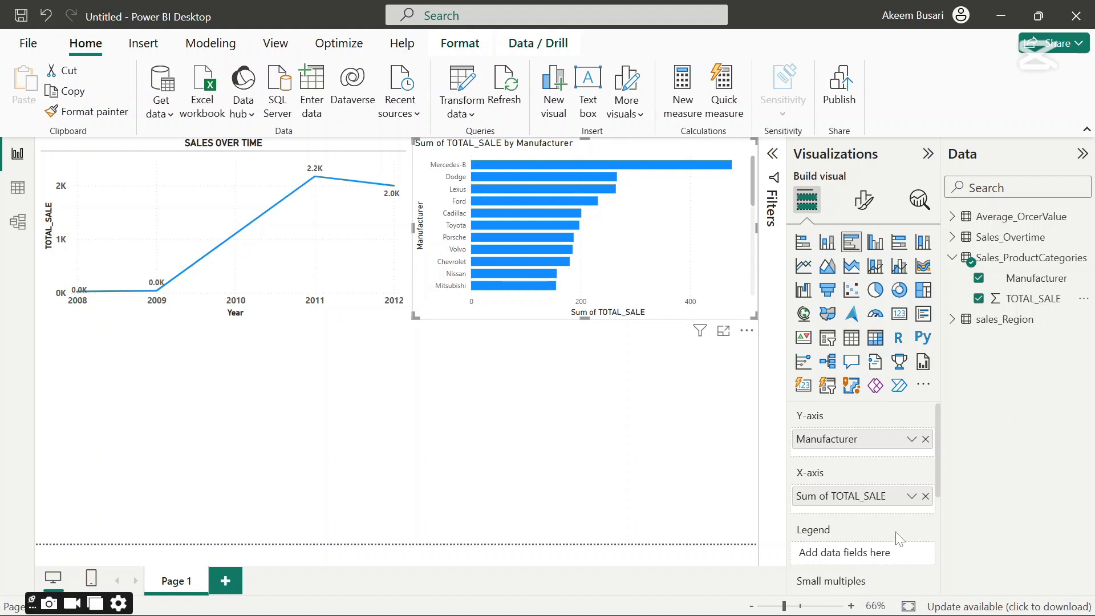
- Rename the bar chart's X-axis field to "Total Sales" for this visual
{"action": "left_click", "coordinate": [911, 497]}
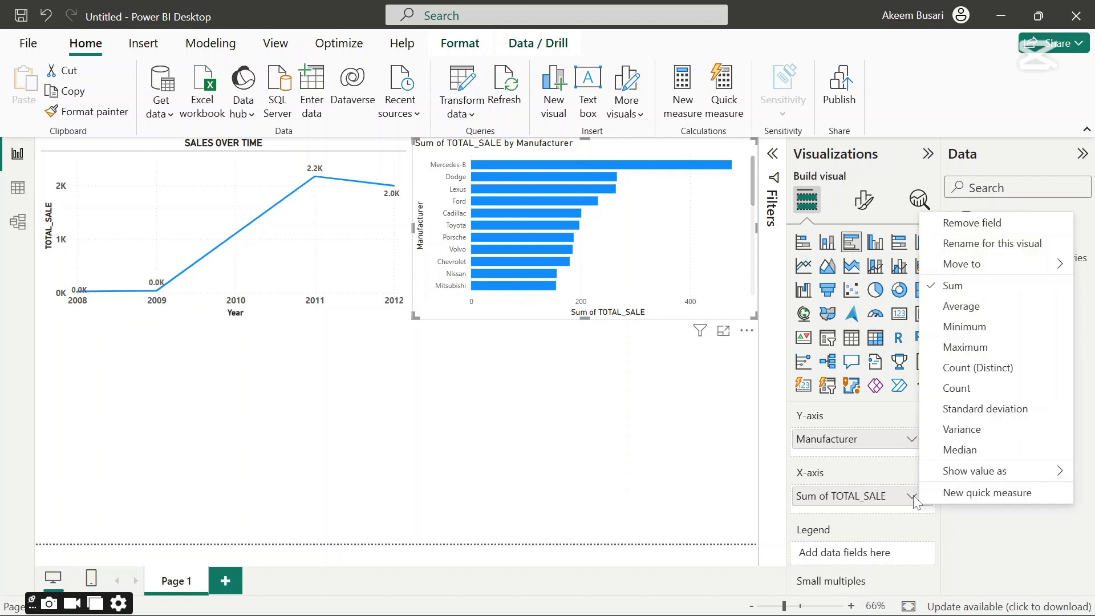
{"action": "left_click", "coordinate": [980, 244]}
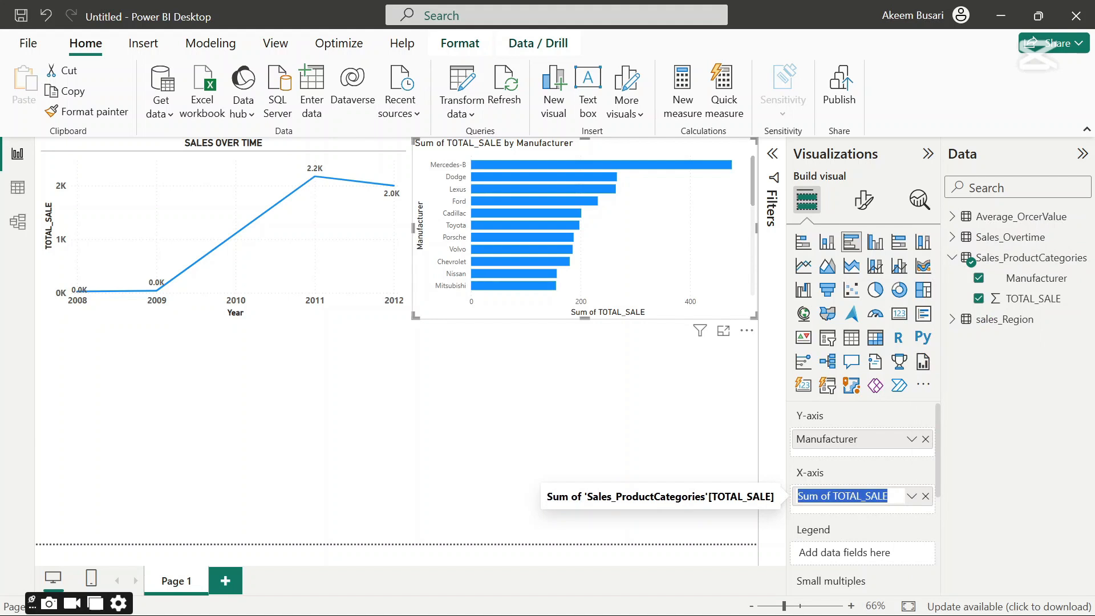
{"action": "type", "text": "Total Sales"}
{"action": "key", "text": "Return"}
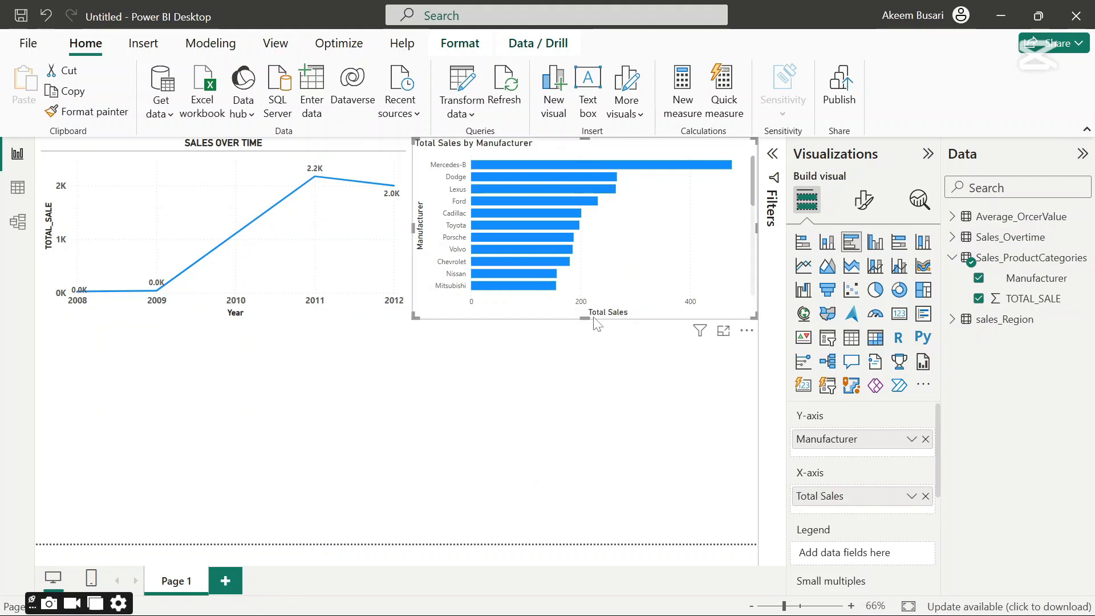
- Make the bar chart's Y-axis values bold at font size 11
{"action": "mouse_move", "coordinate": [573, 614]}
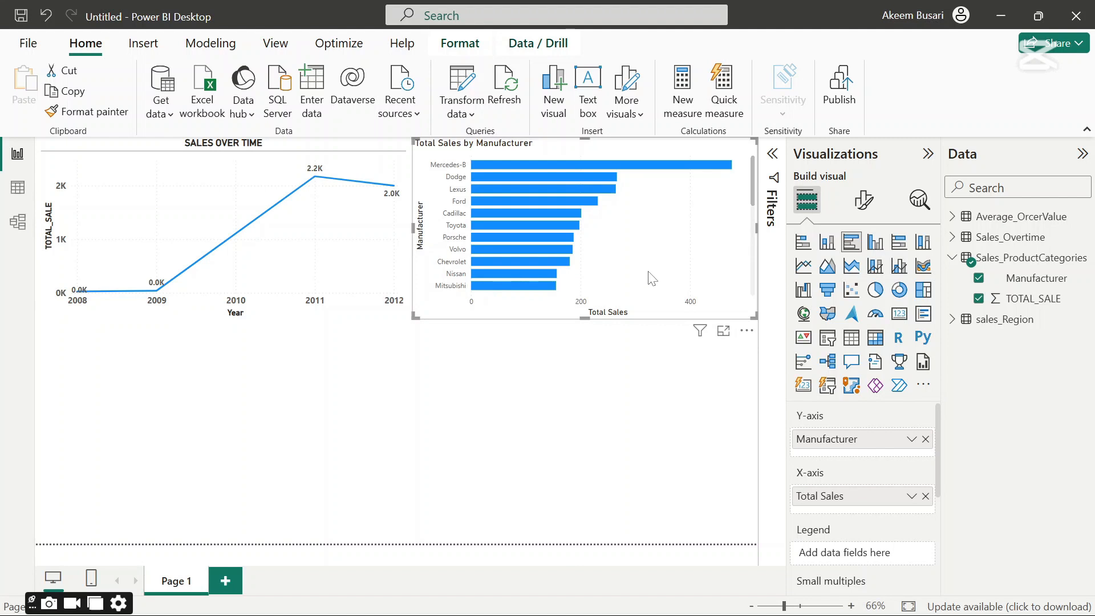
{"action": "left_click", "coordinate": [865, 202]}
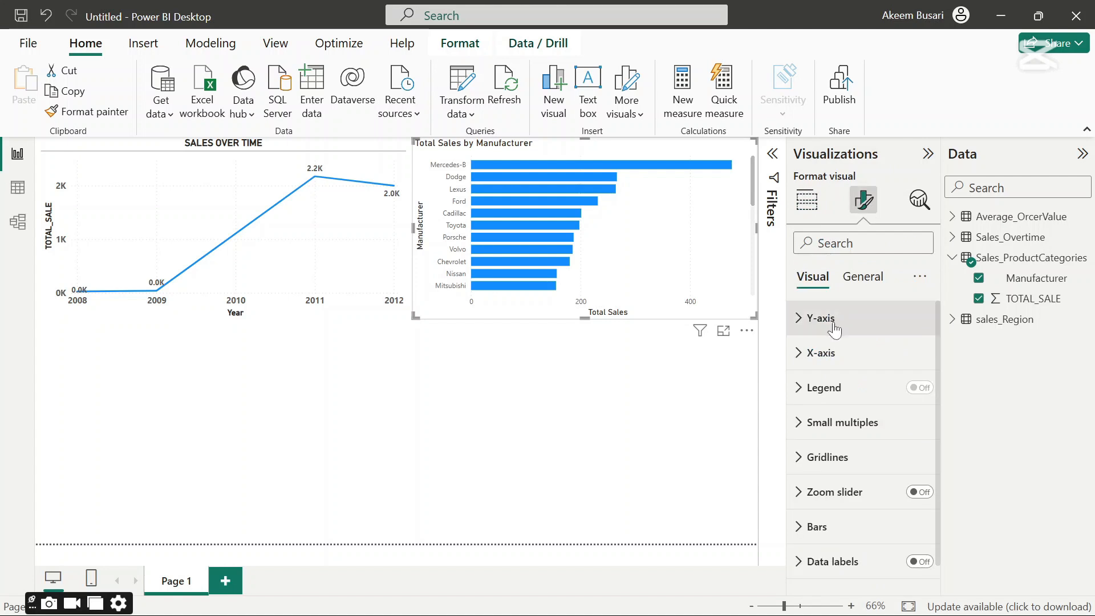
{"action": "left_click", "coordinate": [798, 323]}
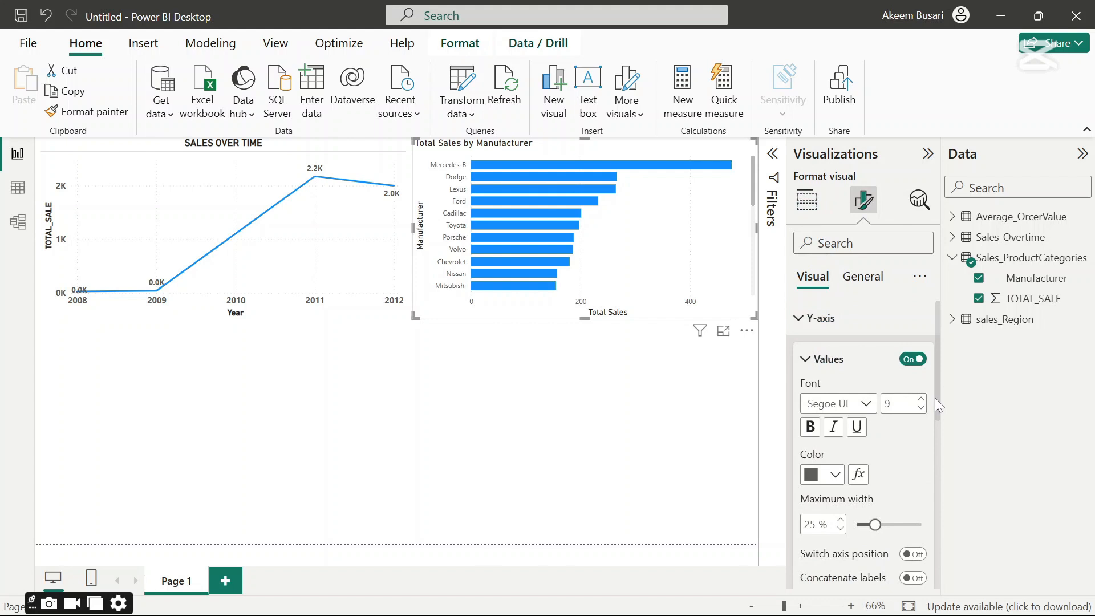
{"action": "left_click", "coordinate": [815, 428]}
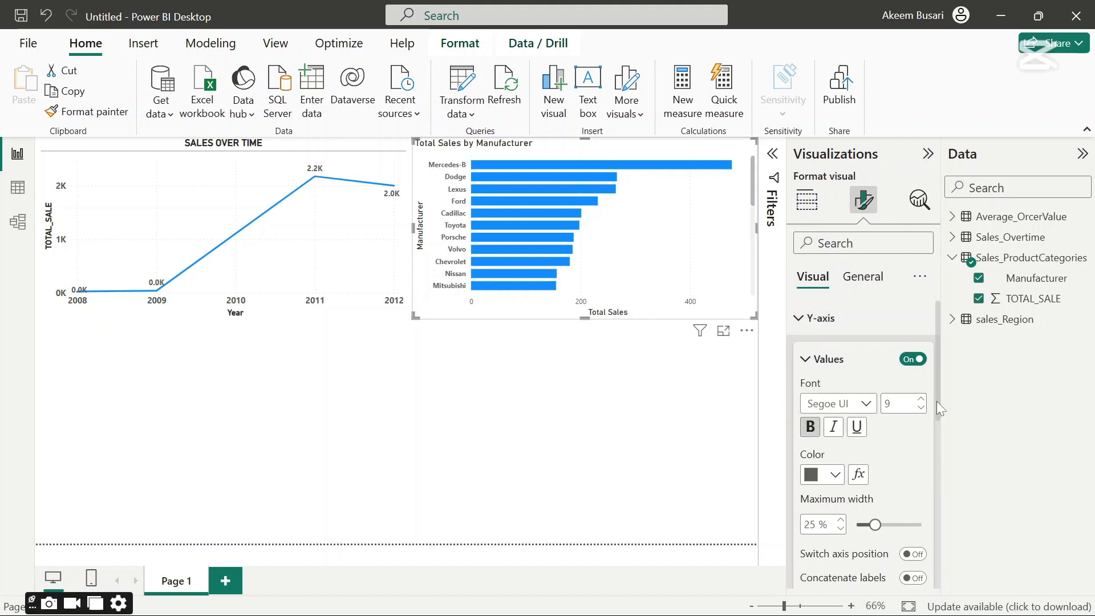
{"action": "left_click", "coordinate": [921, 400]}
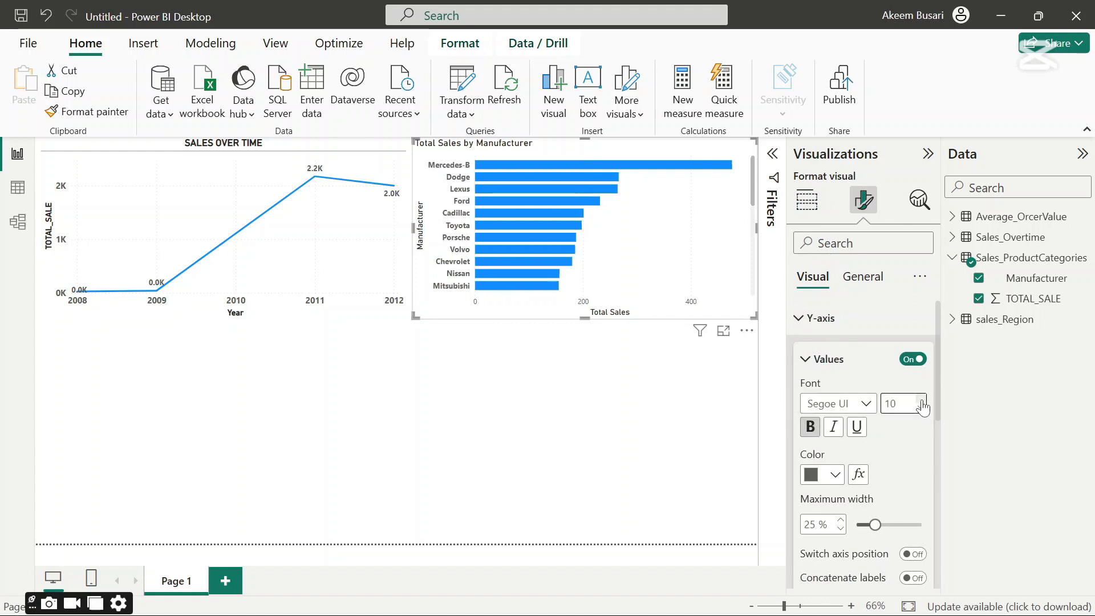
{"action": "left_click", "coordinate": [921, 399]}
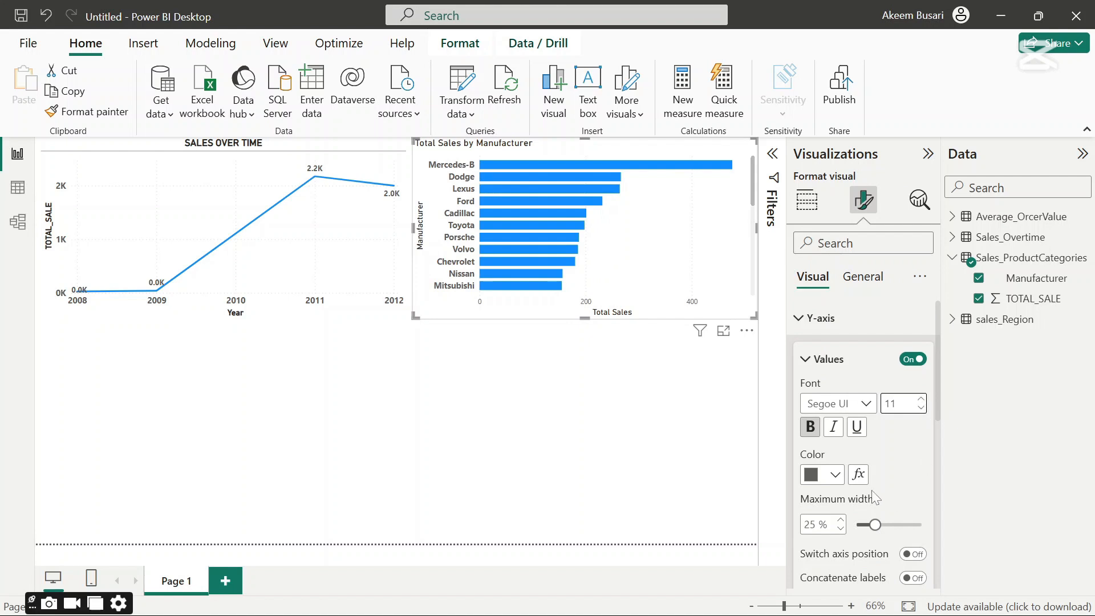
- Make the bar chart's Y-axis title bold at font size 14 and collapse the Y-axis settings
{"action": "left_click_drag", "start_coordinate": [936, 398], "coordinate": [934, 464]}
{"action": "left_click", "coordinate": [804, 465]}
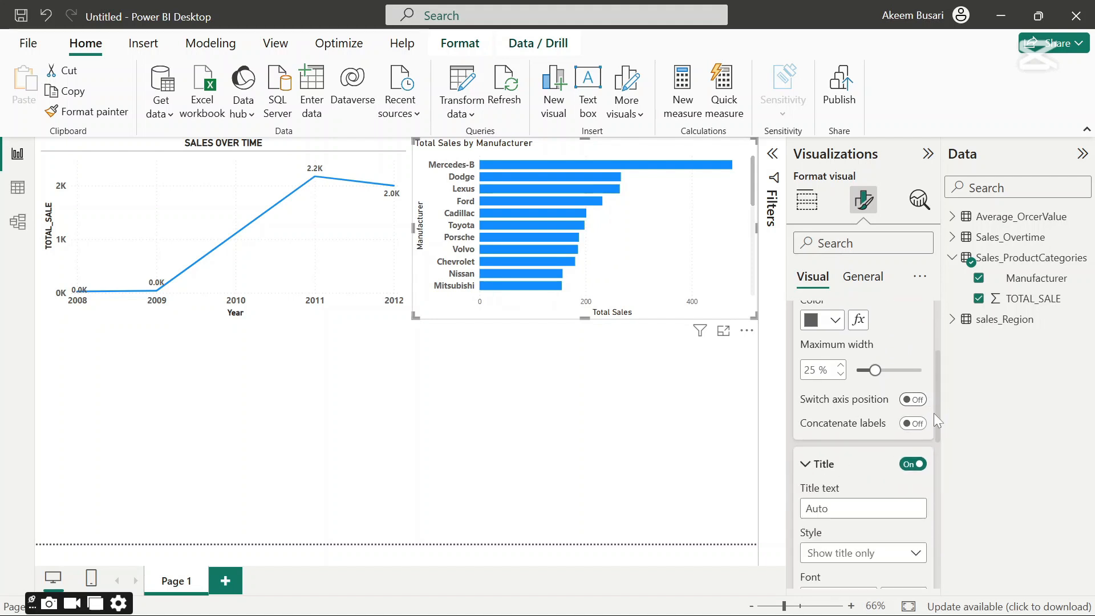
{"action": "left_click_drag", "start_coordinate": [937, 416], "coordinate": [937, 471]}
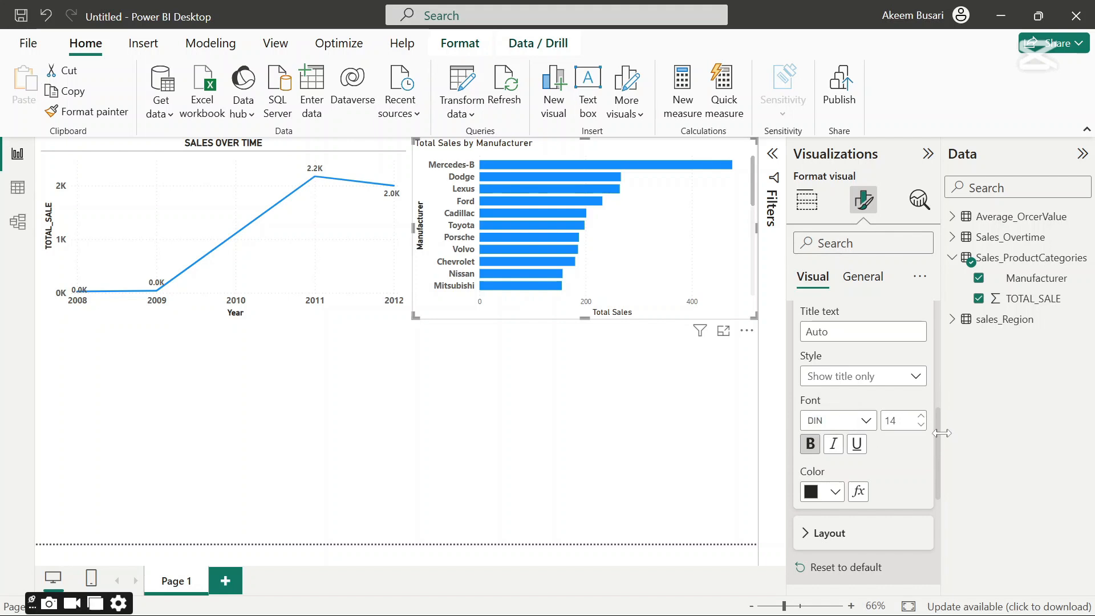
{"action": "left_click_drag", "start_coordinate": [936, 437], "coordinate": [946, 340]}
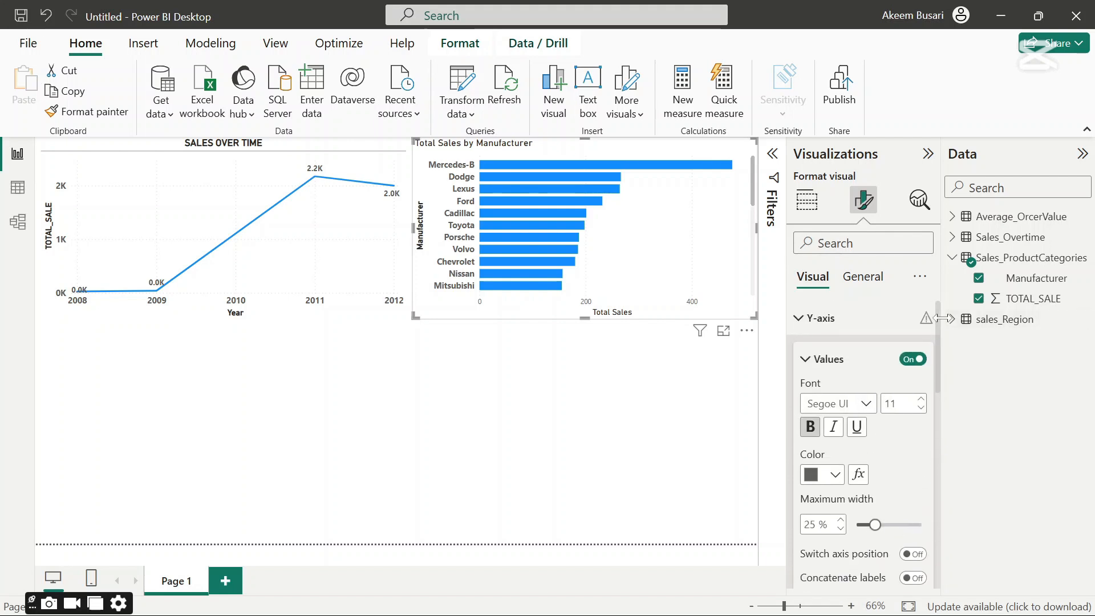
{"action": "left_click", "coordinate": [798, 323]}
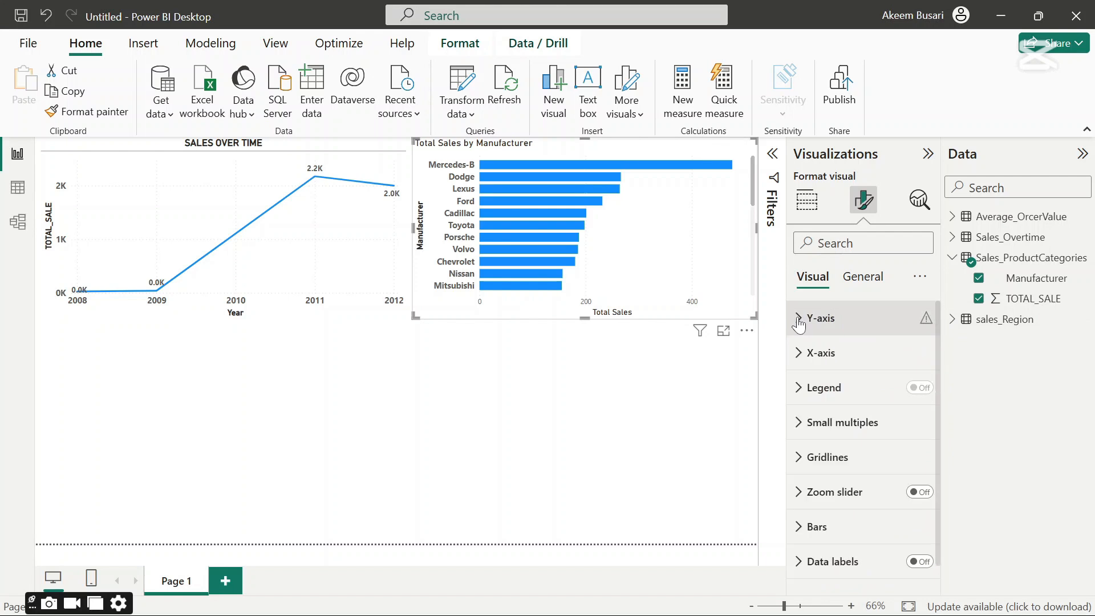
- Make the bar chart's X-axis values bold at font size 11
{"action": "left_click", "coordinate": [804, 353]}
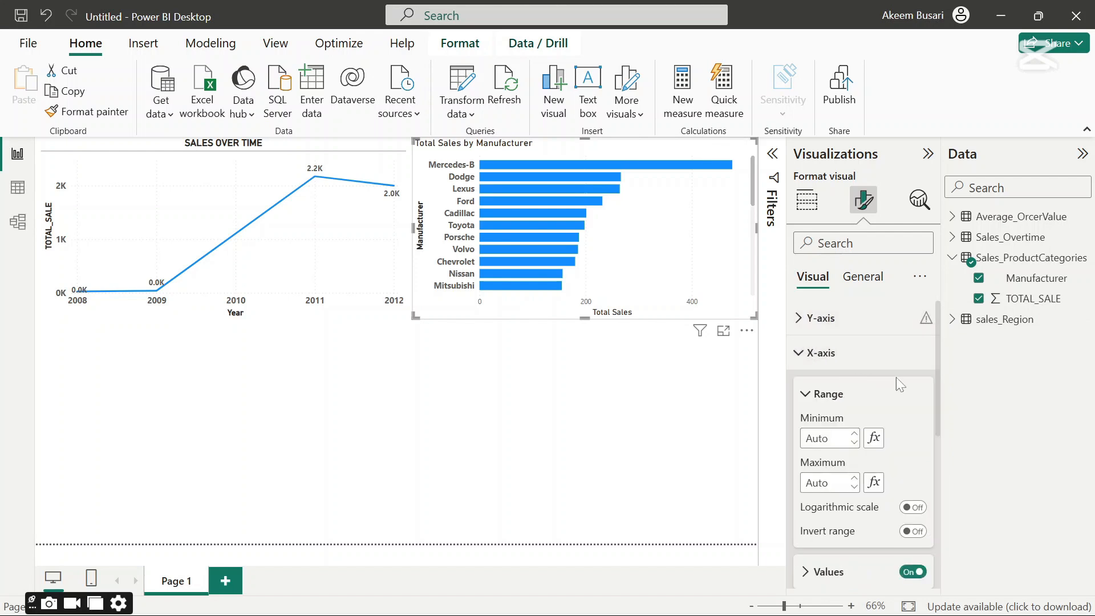
{"action": "left_click_drag", "start_coordinate": [937, 367], "coordinate": [930, 456]}
{"action": "left_click", "coordinate": [805, 388]}
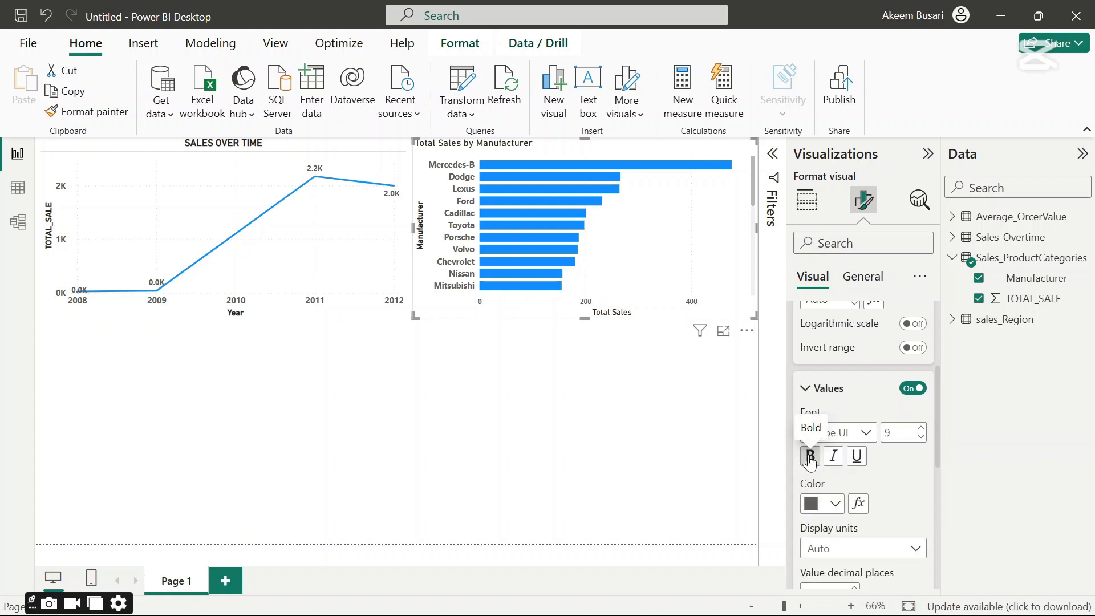
{"action": "left_click", "coordinate": [920, 429]}
{"action": "left_click", "coordinate": [920, 429]}
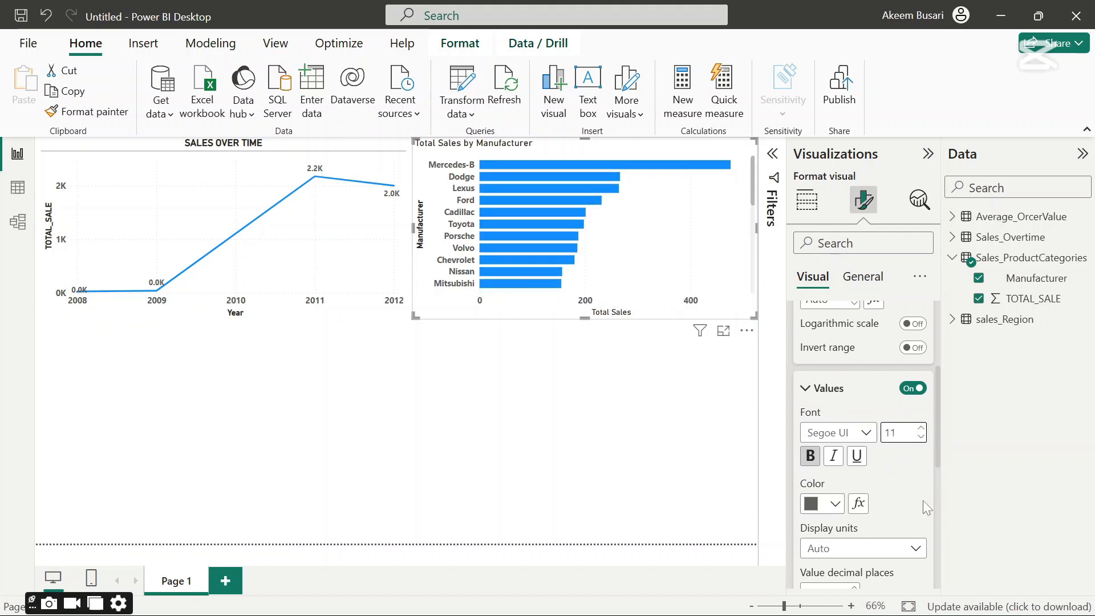
- Make the bar chart's X-axis title bold at font size 14 and collapse the X-axis settings
{"action": "left_click_drag", "start_coordinate": [936, 376], "coordinate": [936, 463]}
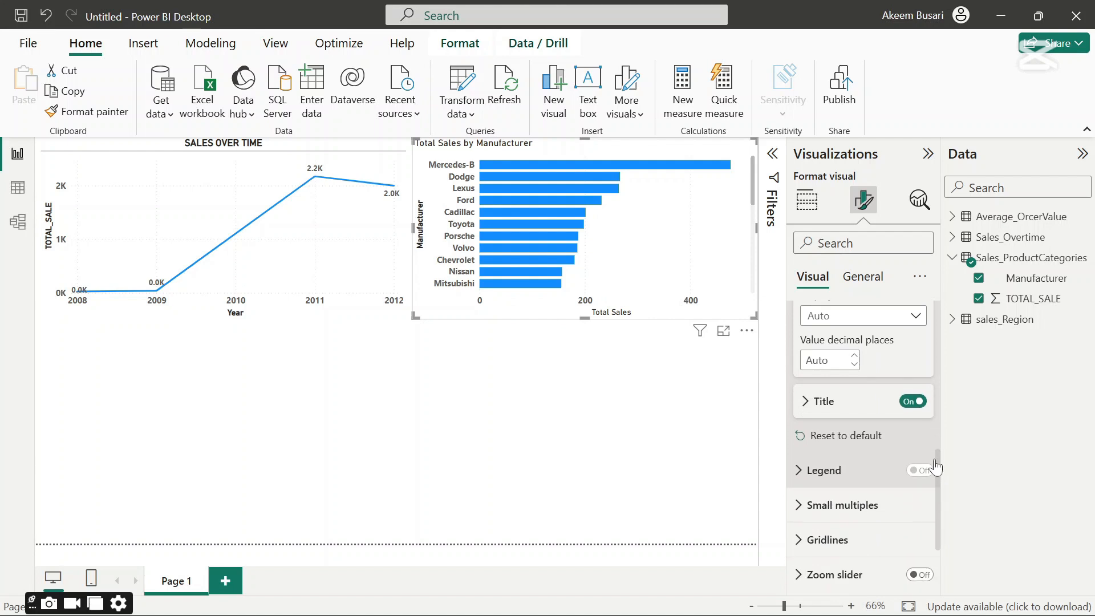
{"action": "left_click", "coordinate": [805, 403]}
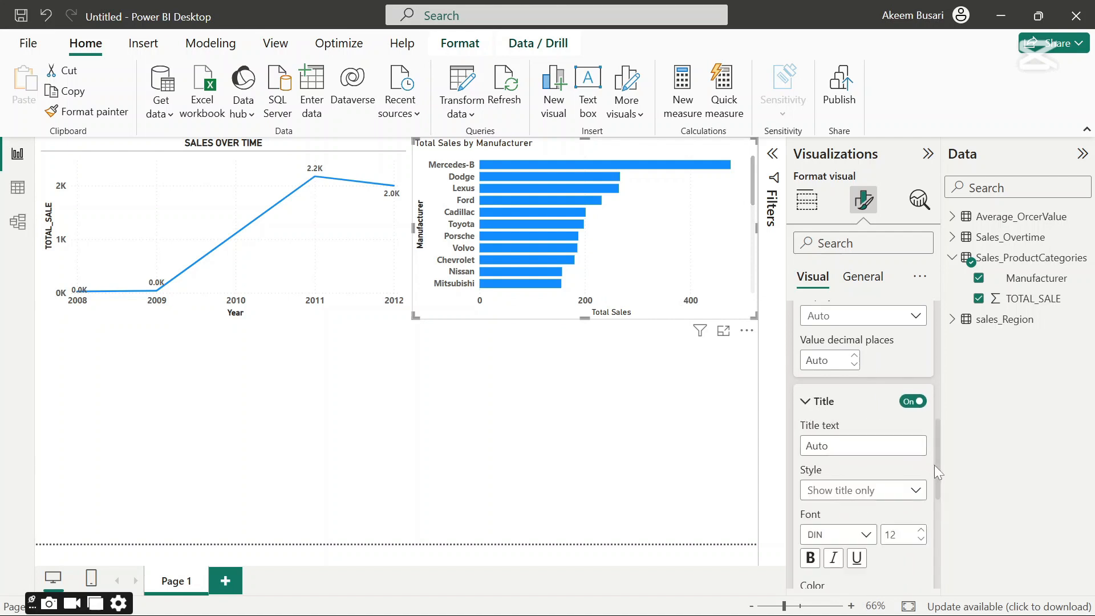
{"action": "left_click_drag", "start_coordinate": [936, 466], "coordinate": [935, 500]}
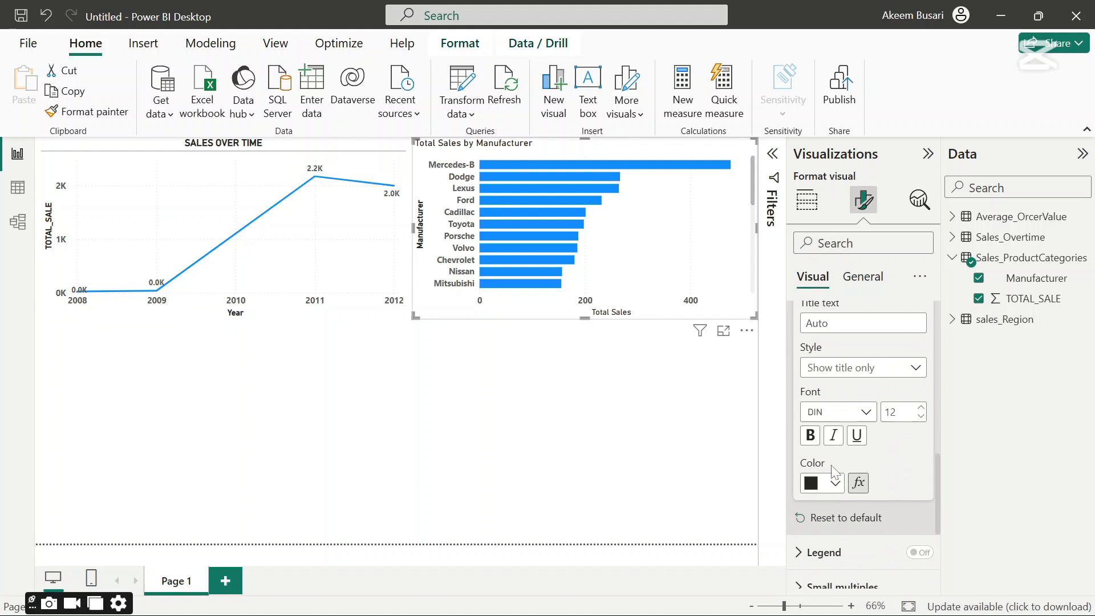
{"action": "left_click", "coordinate": [809, 435]}
{"action": "left_click", "coordinate": [921, 407]}
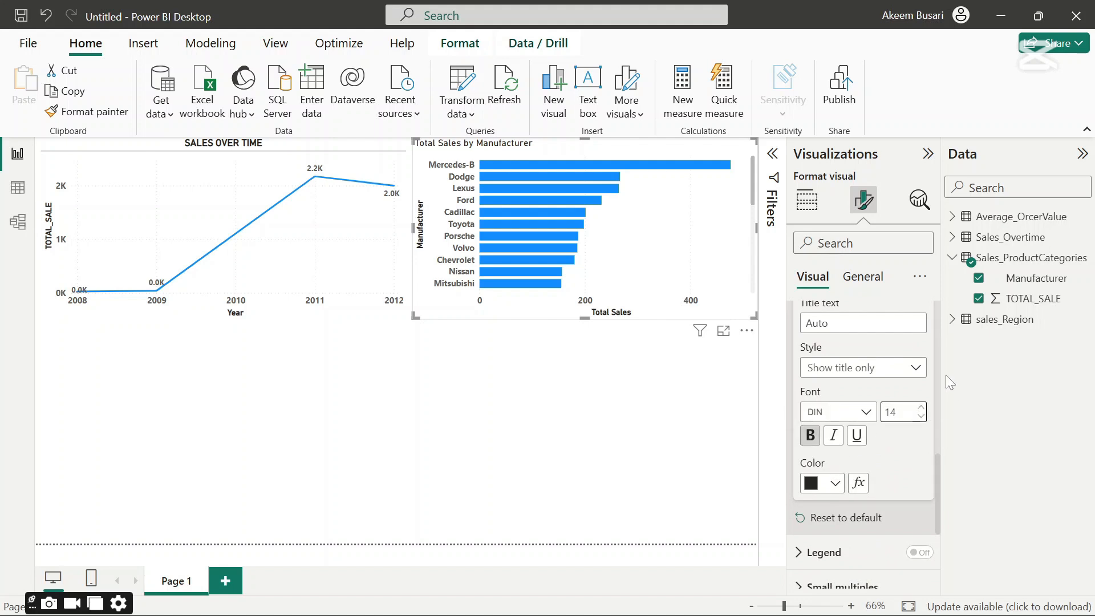
{"action": "scroll", "coordinate": [936, 351], "scroll_direction": "up", "scroll_amount": 4}
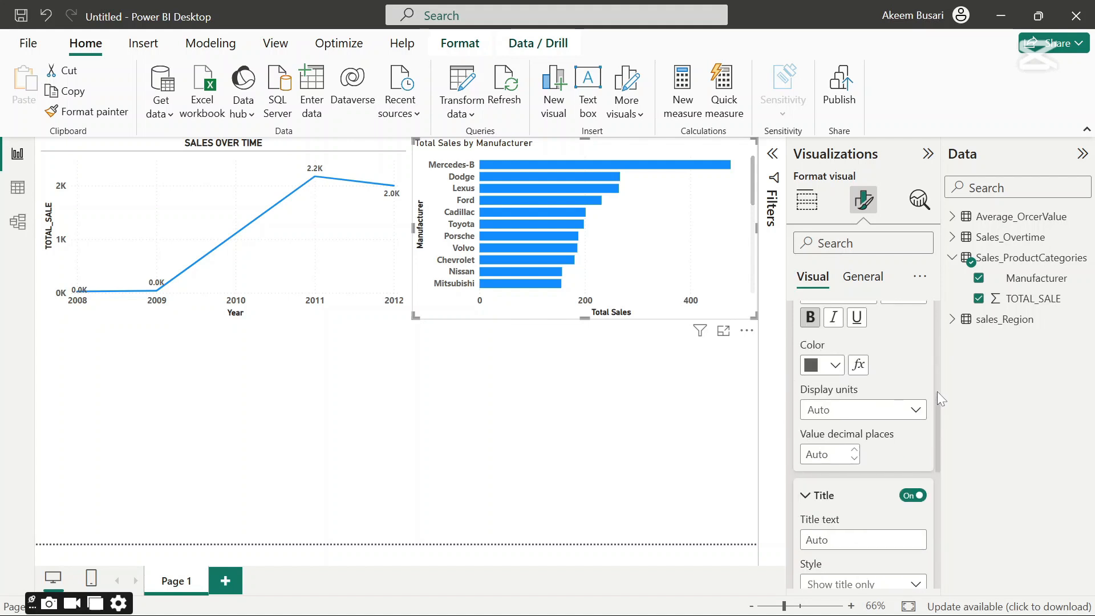
{"action": "left_click_drag", "start_coordinate": [936, 407], "coordinate": [935, 430]}
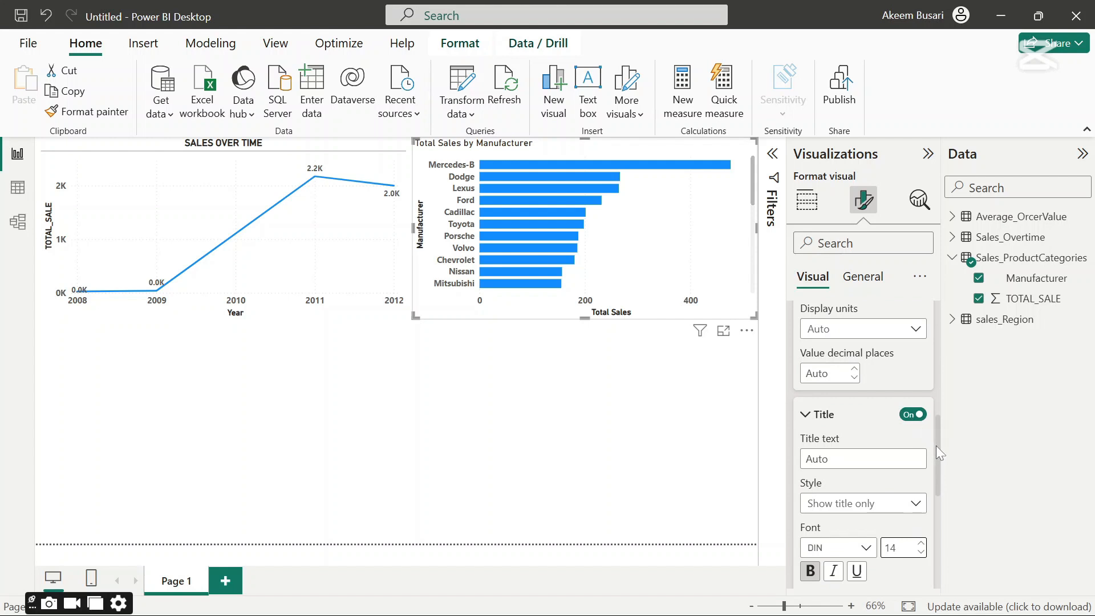
{"action": "left_click_drag", "start_coordinate": [936, 446], "coordinate": [940, 324]}
{"action": "left_click", "coordinate": [799, 355]}
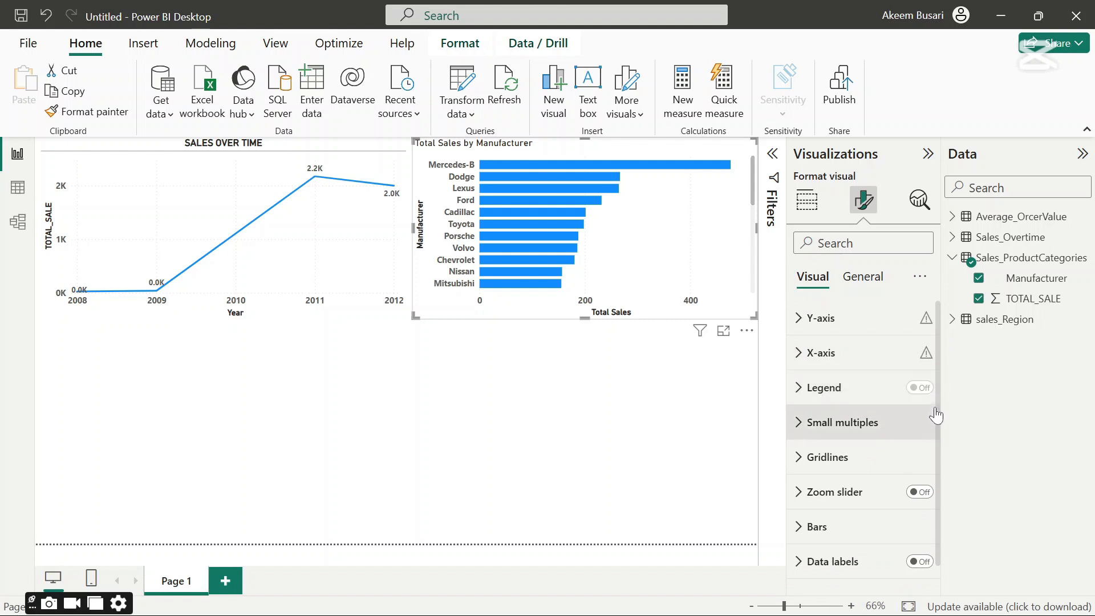
- Turn on data labels for the Total Sales by Manufacturer bar chart
{"action": "left_click", "coordinate": [935, 430]}
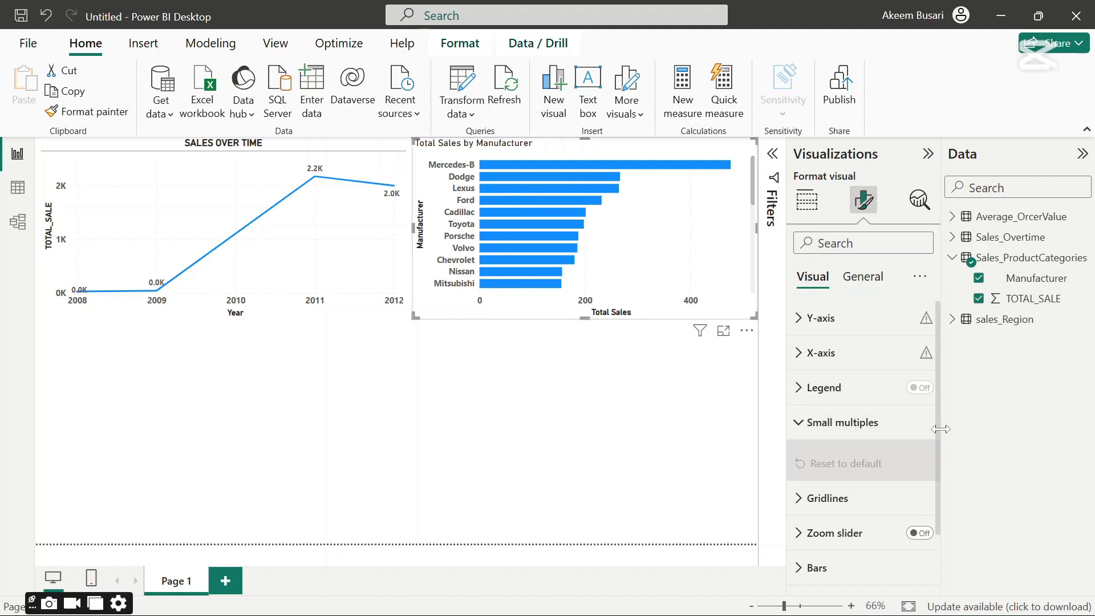
{"action": "left_click_drag", "start_coordinate": [937, 434], "coordinate": [941, 487]}
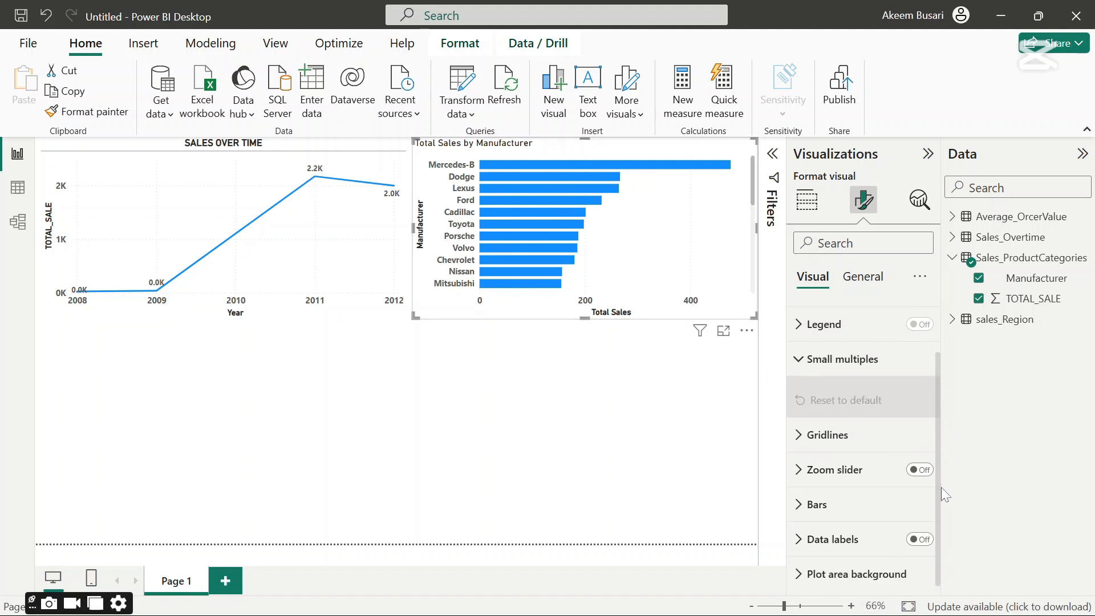
{"action": "left_click", "coordinate": [810, 542]}
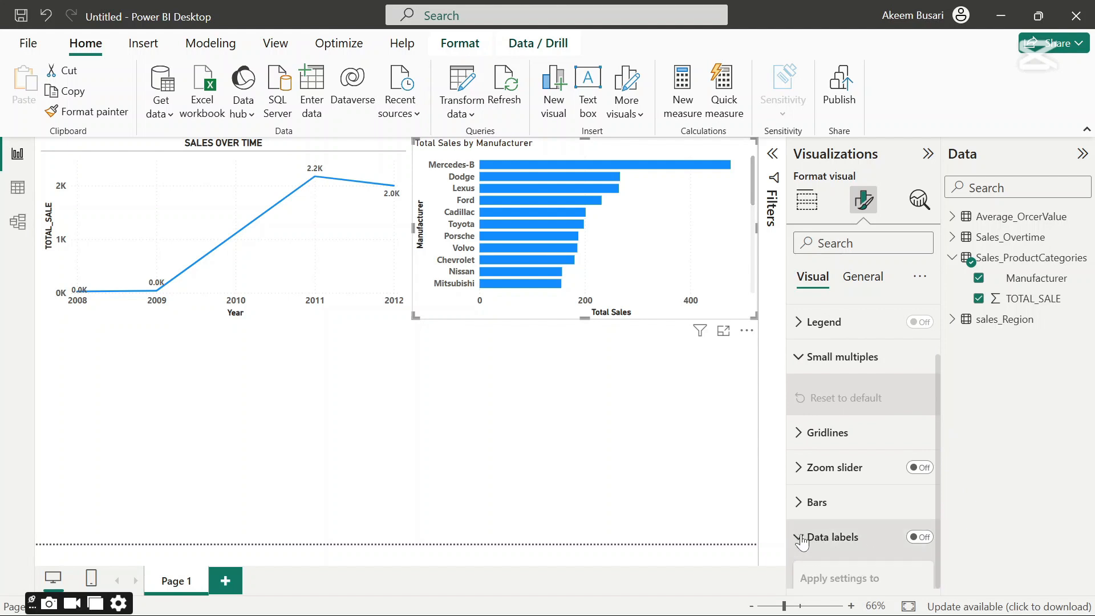
{"action": "left_click", "coordinate": [917, 539]}
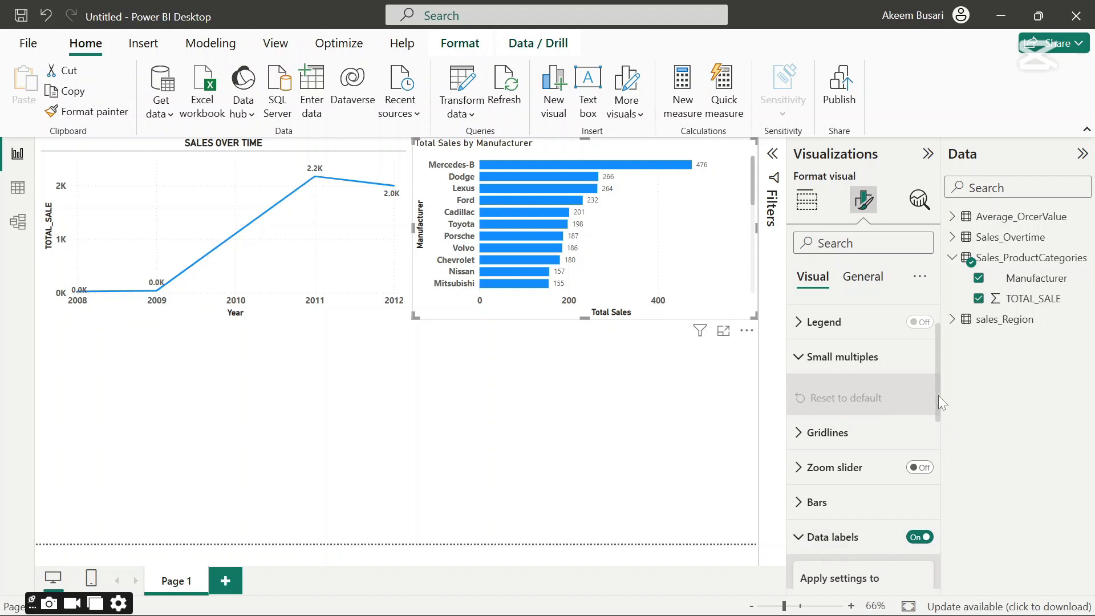
{"action": "left_click_drag", "start_coordinate": [937, 394], "coordinate": [946, 341]}
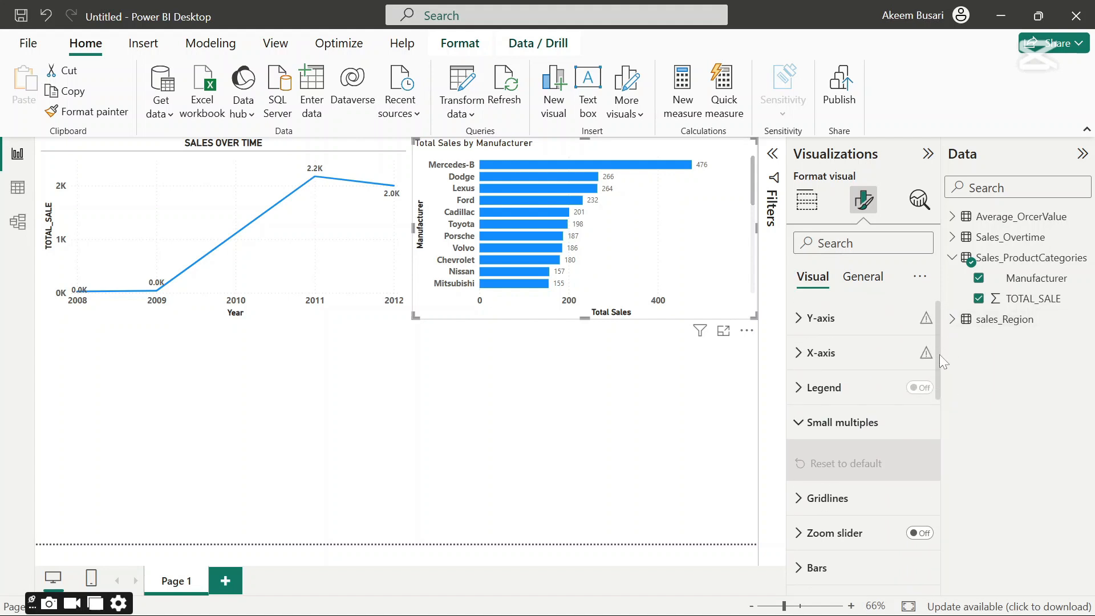
- Make the bar chart's data label values bold at font size 10
{"action": "left_click_drag", "start_coordinate": [939, 354], "coordinate": [935, 514]}
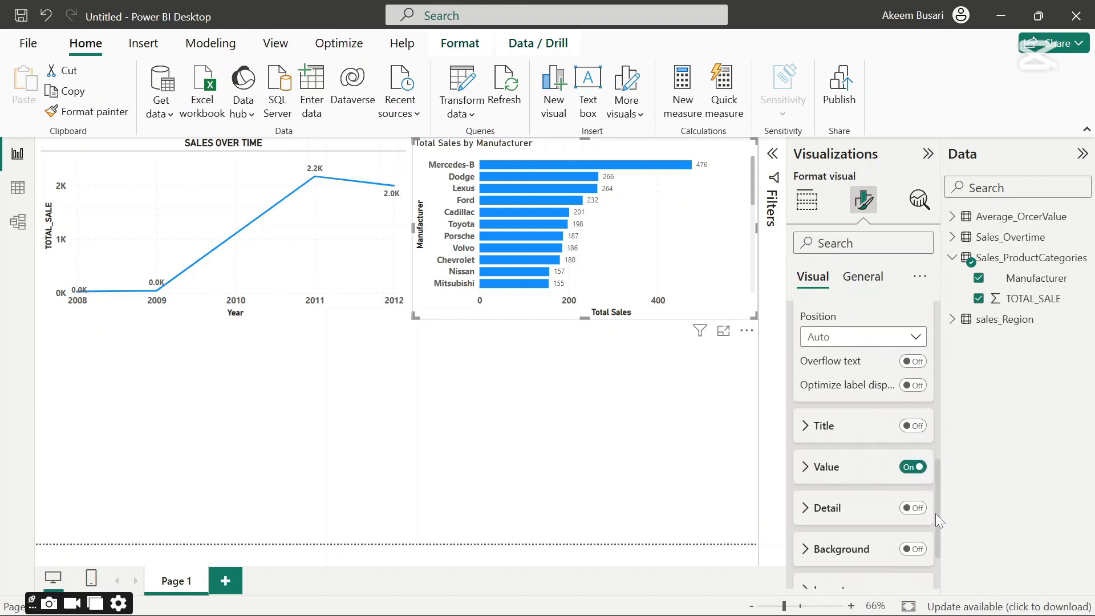
{"action": "left_click", "coordinate": [805, 468]}
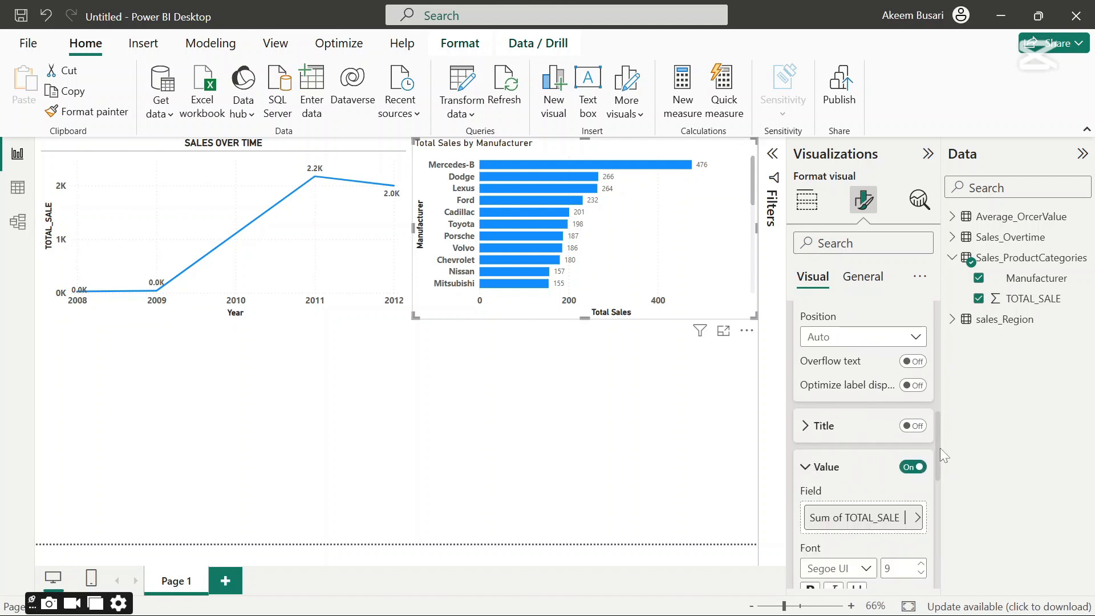
{"action": "left_click_drag", "start_coordinate": [940, 448], "coordinate": [940, 492]}
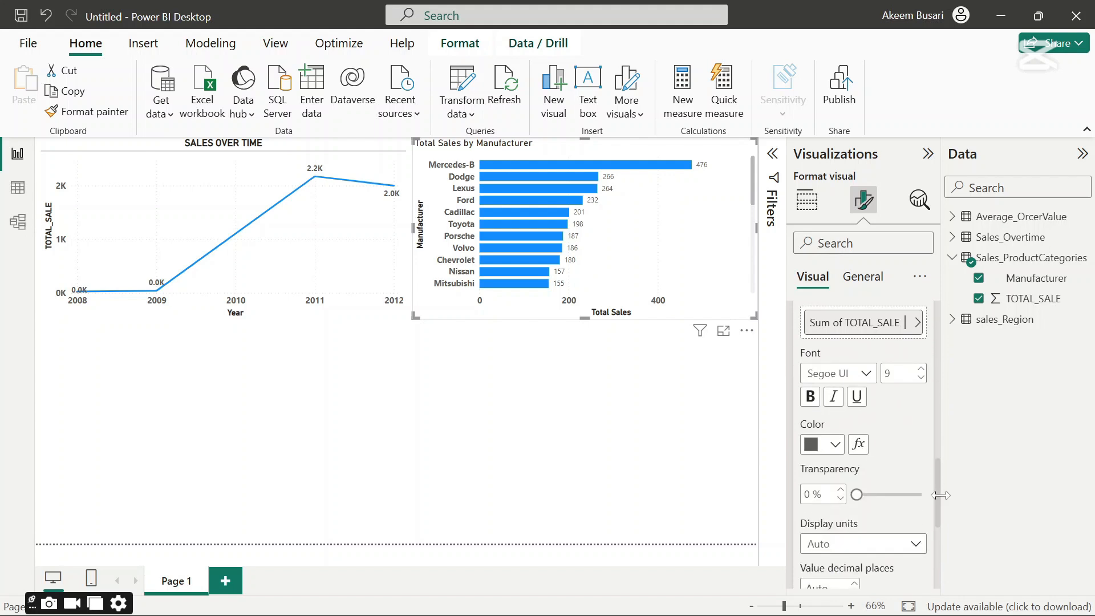
{"action": "left_click", "coordinate": [810, 397]}
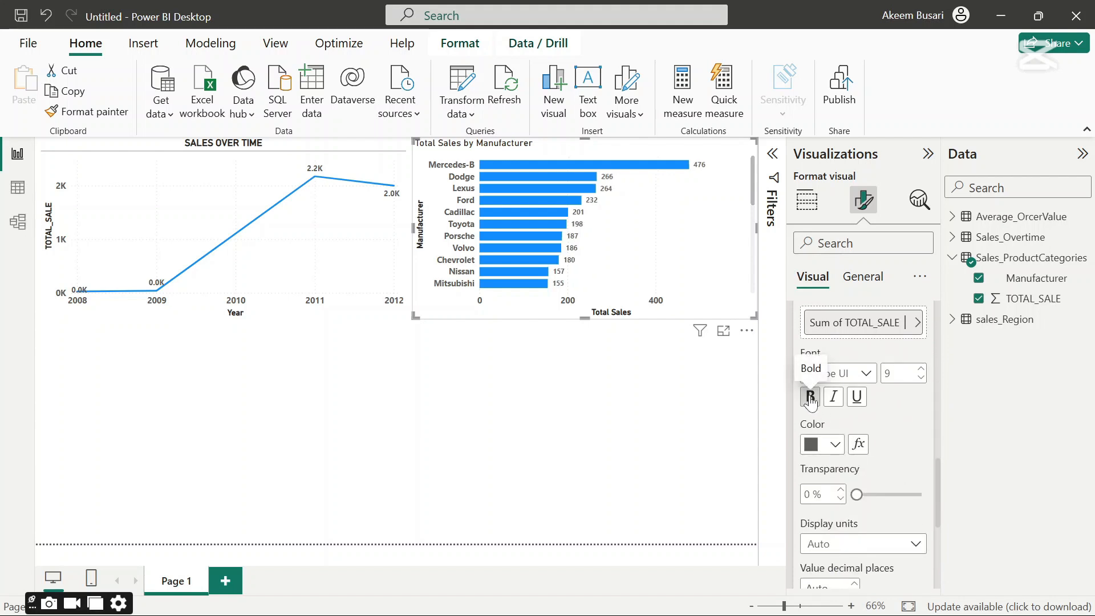
{"action": "left_click", "coordinate": [921, 369]}
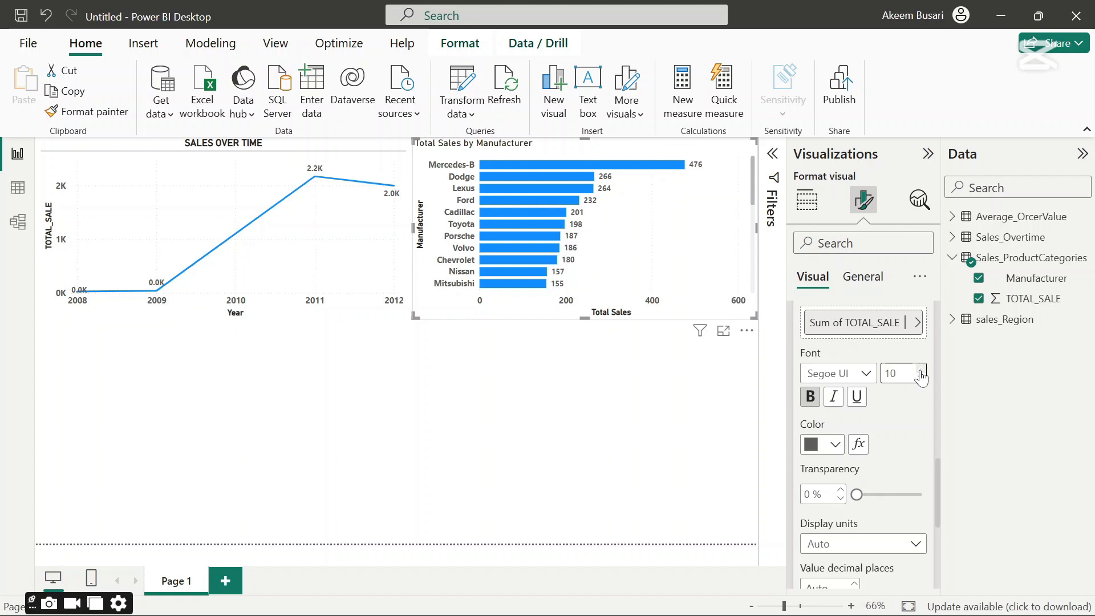
- Change the bar chart's title text to SALES BY CATEGORY and make it bold
{"action": "left_click_drag", "start_coordinate": [938, 497], "coordinate": [935, 323]}
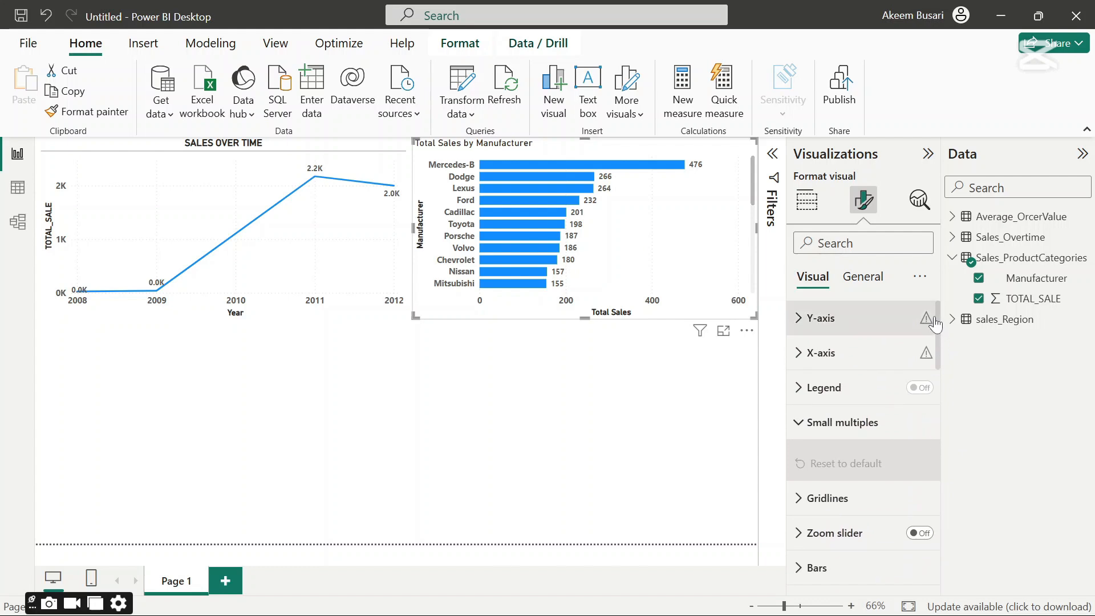
{"action": "left_click", "coordinate": [860, 281]}
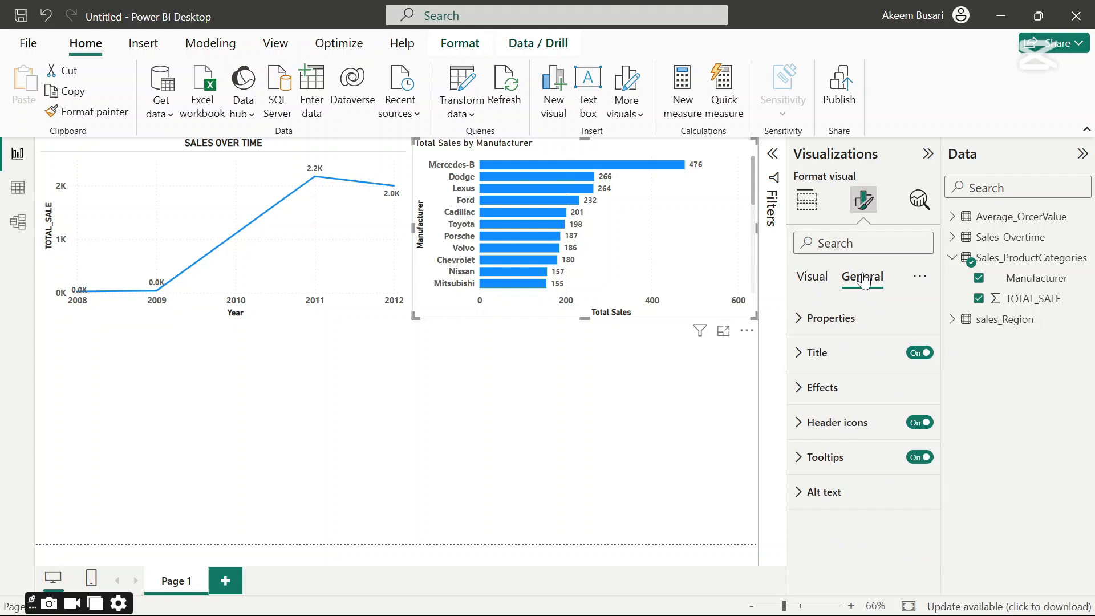
{"action": "left_click", "coordinate": [798, 355]}
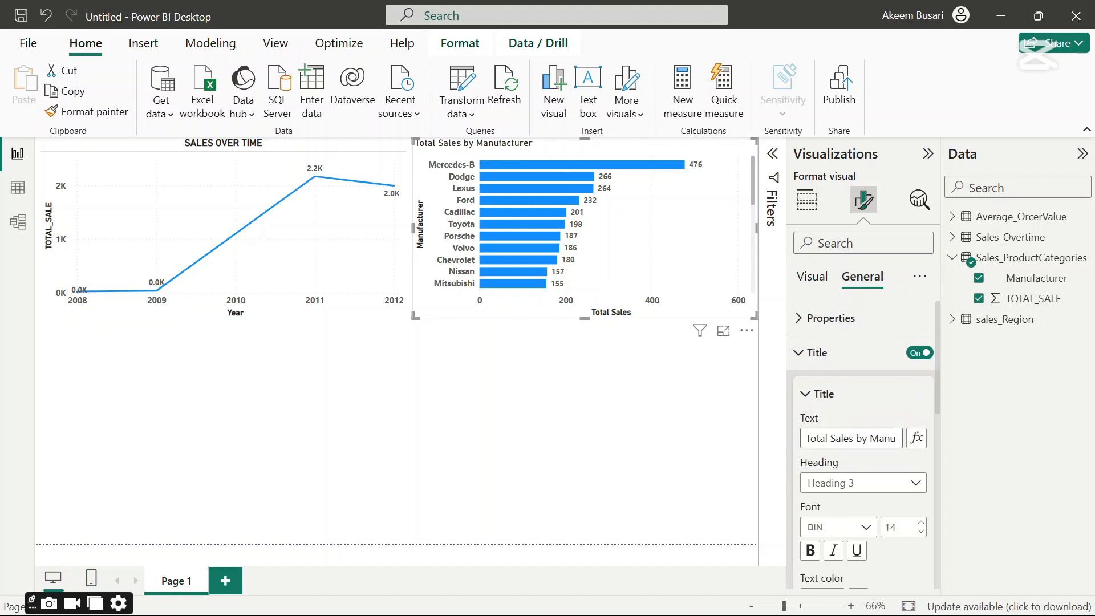
{"action": "left_click", "coordinate": [831, 438]}
{"action": "key", "text": "BackSpace"}
{"action": "key", "text": "BackSpace"}
{"action": "key", "text": "BackSpace"}
{"action": "key", "text": "BackSpace"}
{"action": "key", "text": "BackSpace"}
{"action": "key", "text": "BackSpace"}
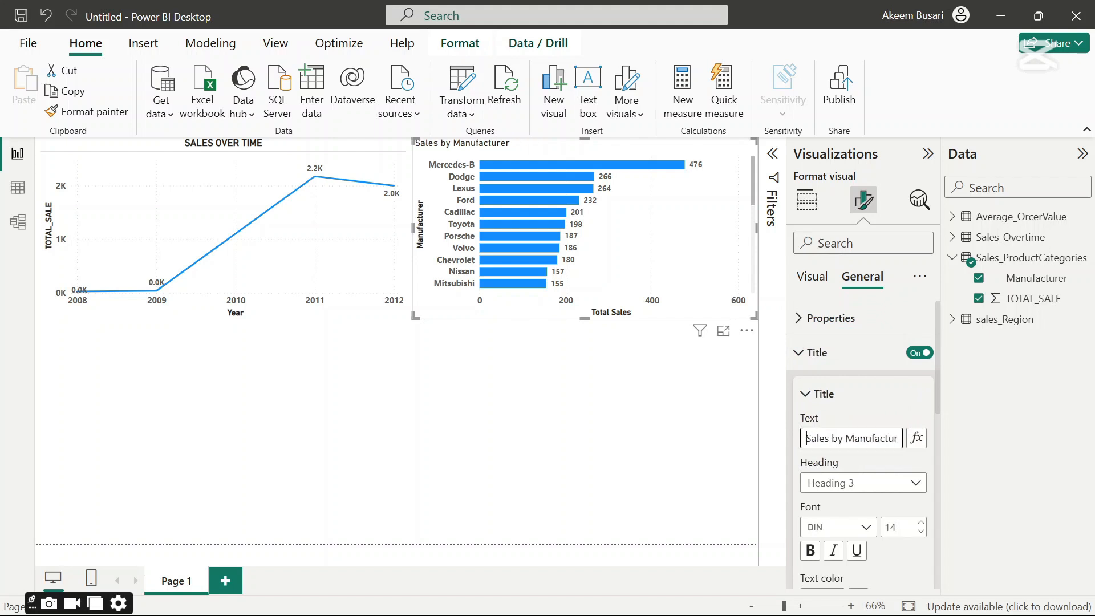
{"action": "key", "text": "ctrl+a"}
{"action": "type", "text": "SALE"}
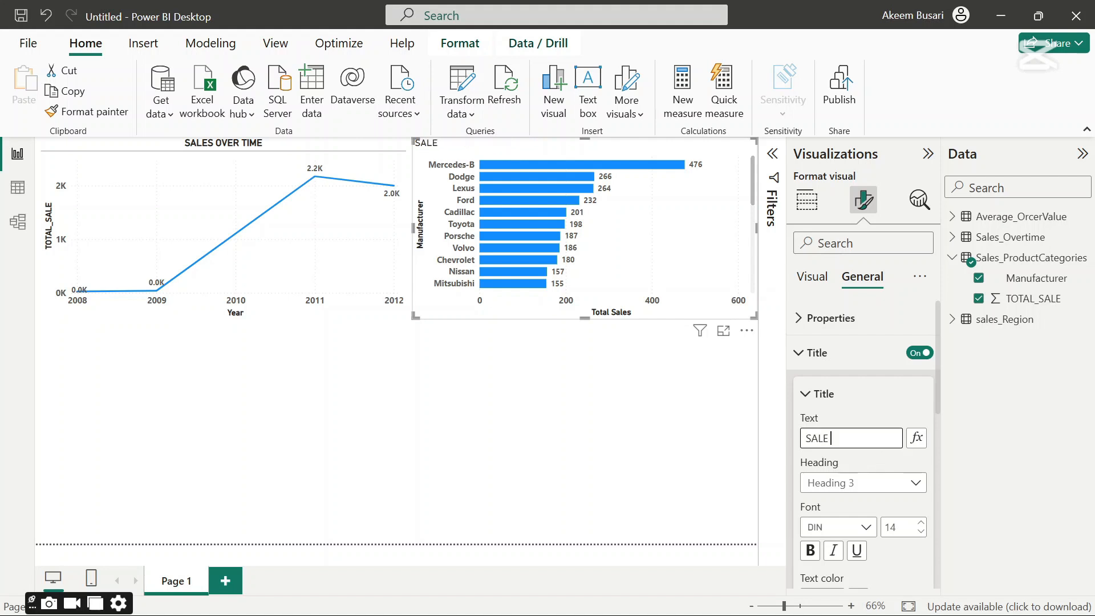
{"action": "type", "text": " BY"}
{"action": "key", "text": "BackSpace"}
{"action": "key", "text": "BackSpace"}
{"action": "key", "text": "BackSpace"}
{"action": "key", "text": "BackSpace"}
{"action": "type", "text": "RE"}
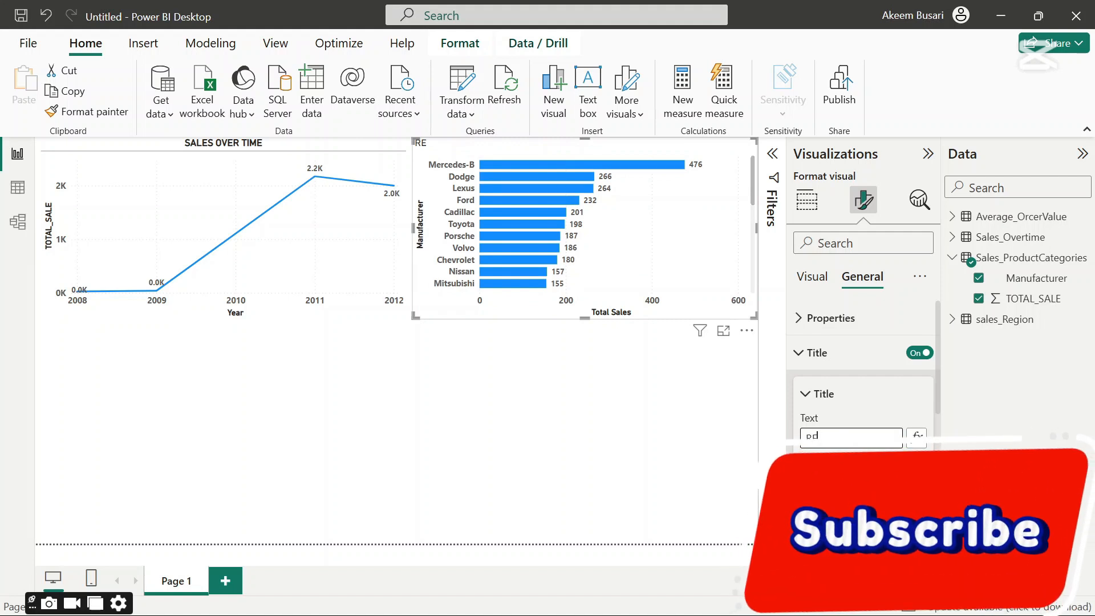
{"action": "key", "text": "BackSpace"}
{"action": "key", "text": "BackSpace"}
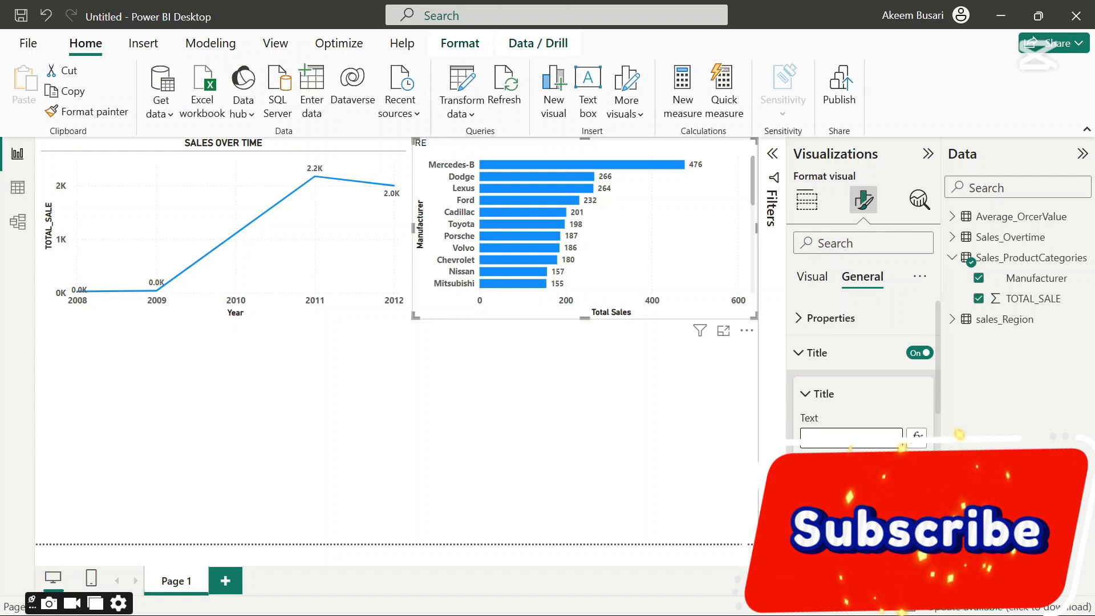
{"action": "type", "text": "SALES BY C"}
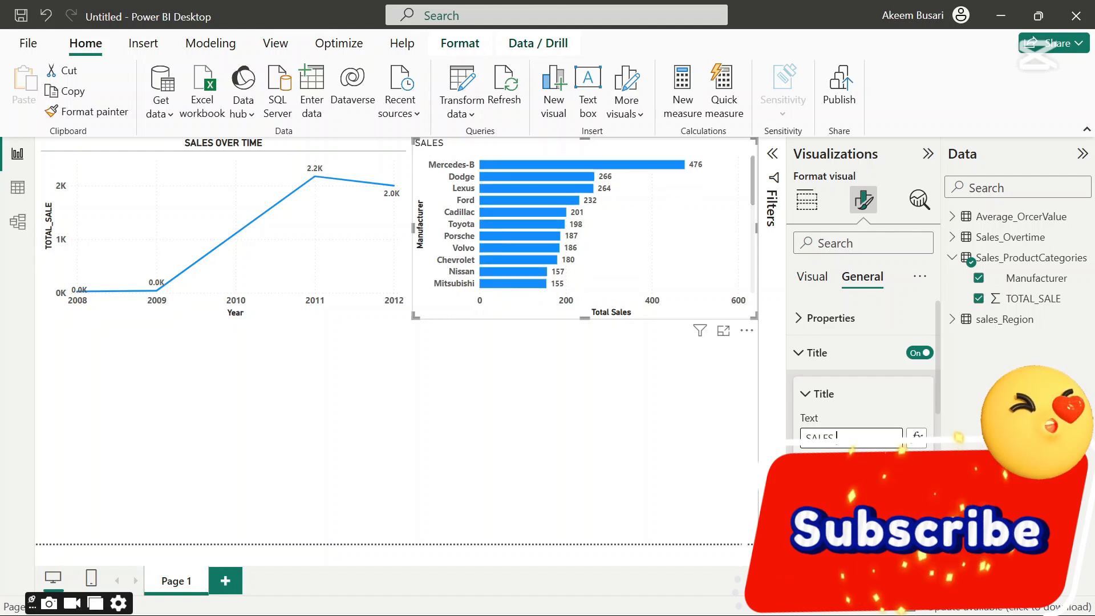
{"action": "type", "text": "A"}
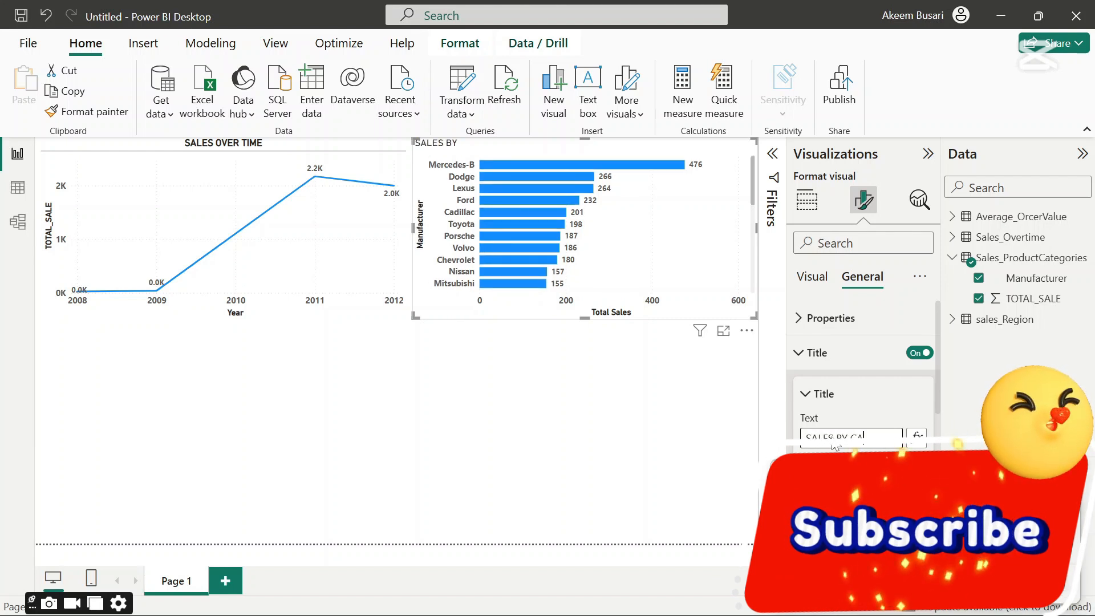
{"action": "type", "text": "TEGORIES"}
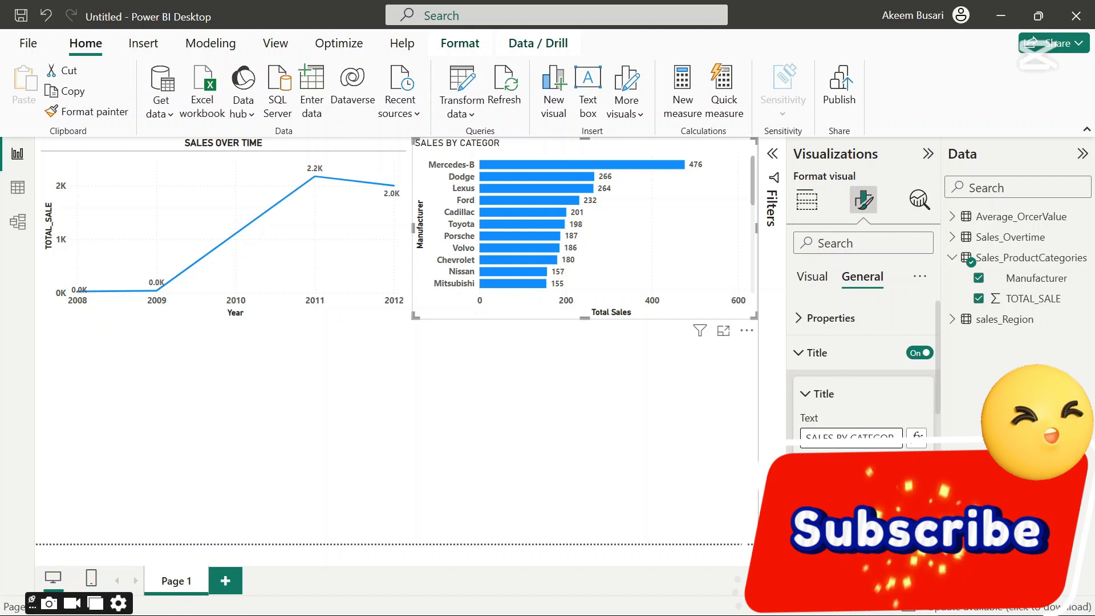
{"action": "type", "text": "Y"}
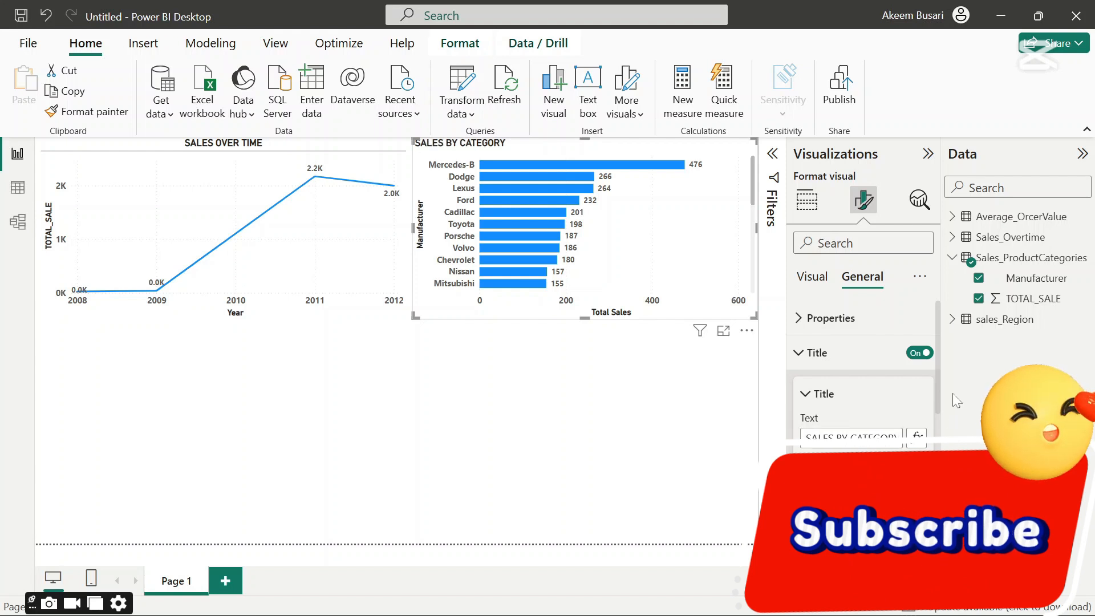
- Centre the bar chart's title, turn on the title divider and deselect the chart
{"action": "left_click_drag", "start_coordinate": [937, 397], "coordinate": [928, 477]}
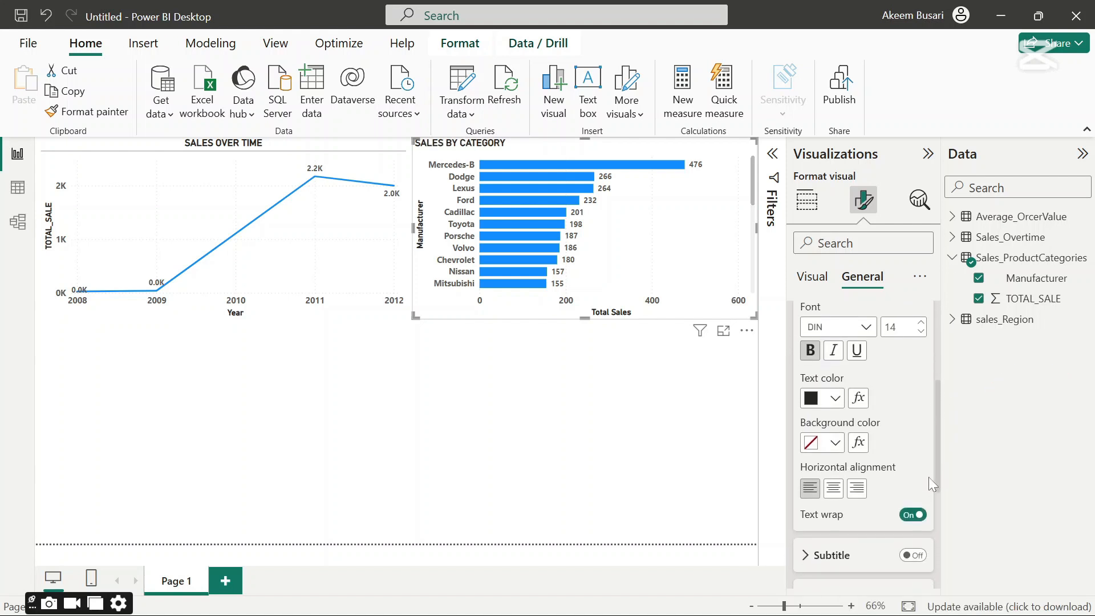
{"action": "left_click", "coordinate": [832, 490]}
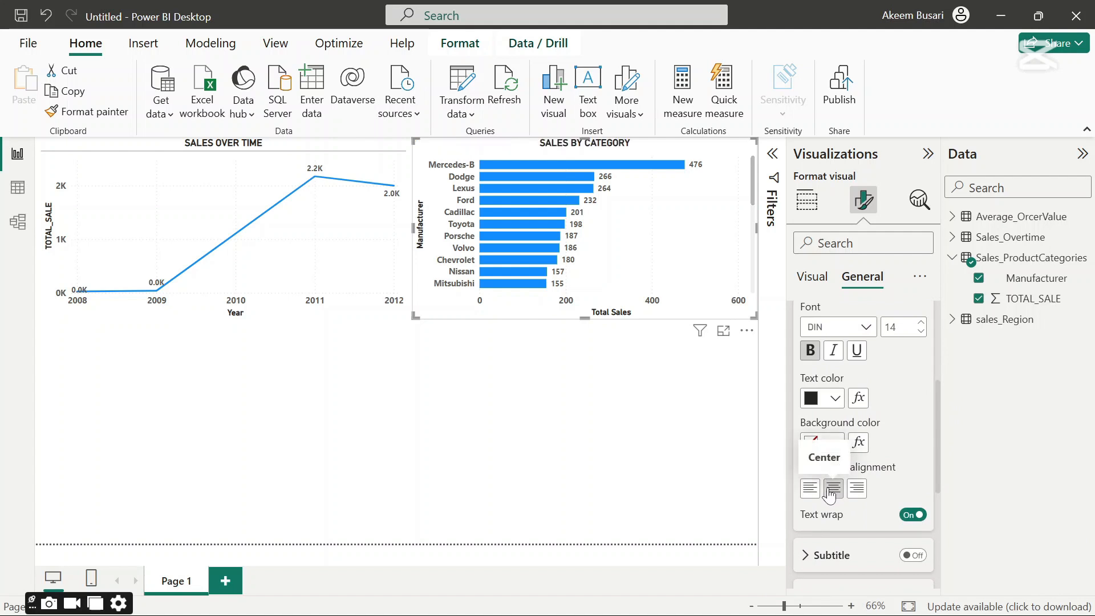
{"action": "left_click_drag", "start_coordinate": [936, 434], "coordinate": [935, 494]}
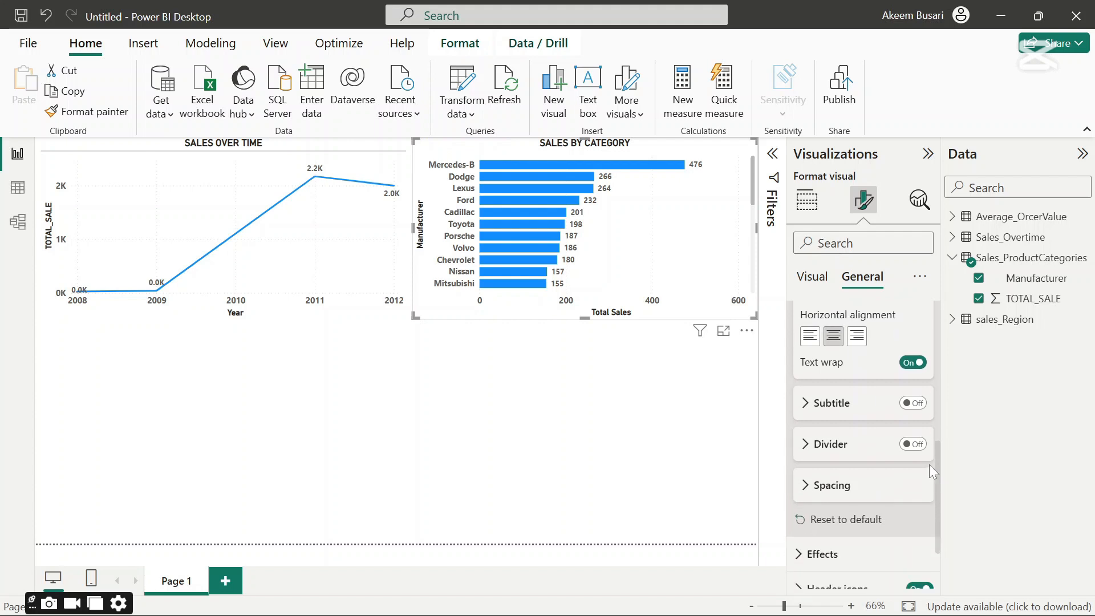
{"action": "left_click", "coordinate": [914, 444]}
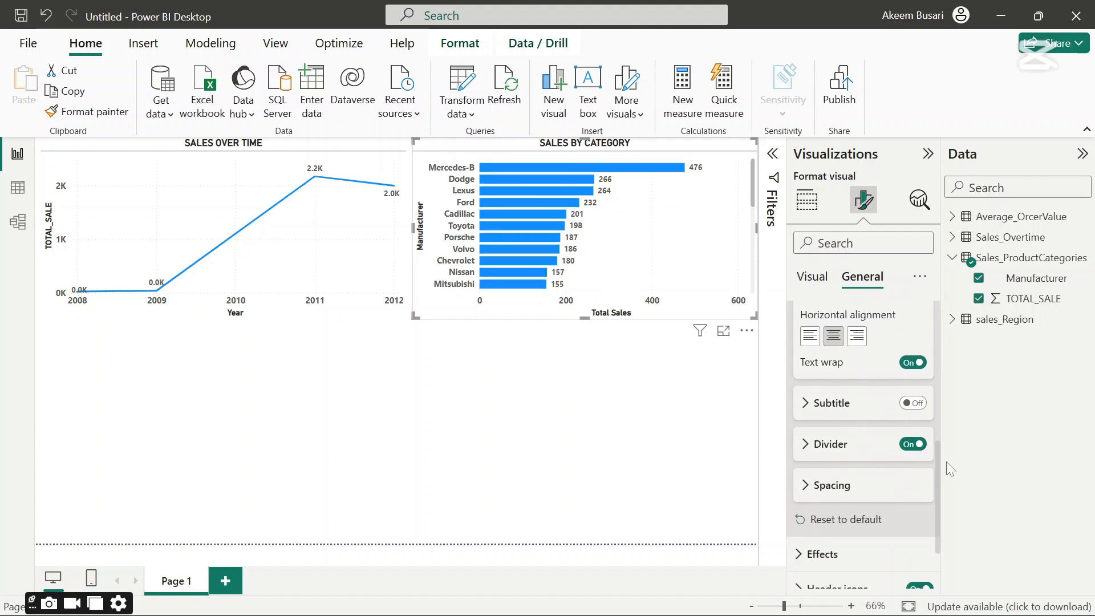
{"action": "left_click_drag", "start_coordinate": [939, 475], "coordinate": [939, 463]}
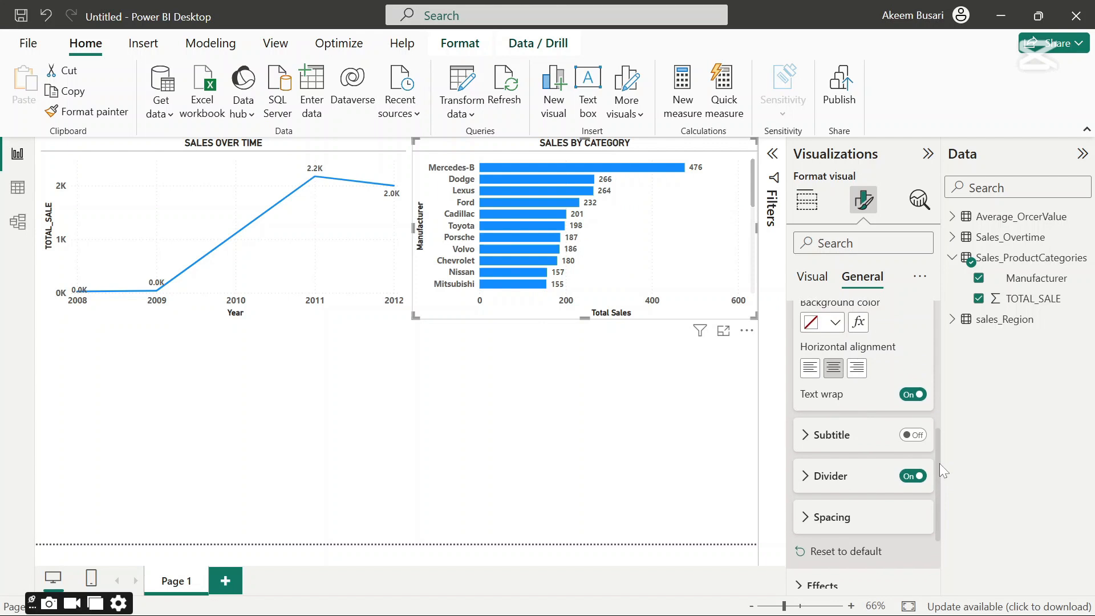
{"action": "left_click", "coordinate": [624, 491]}
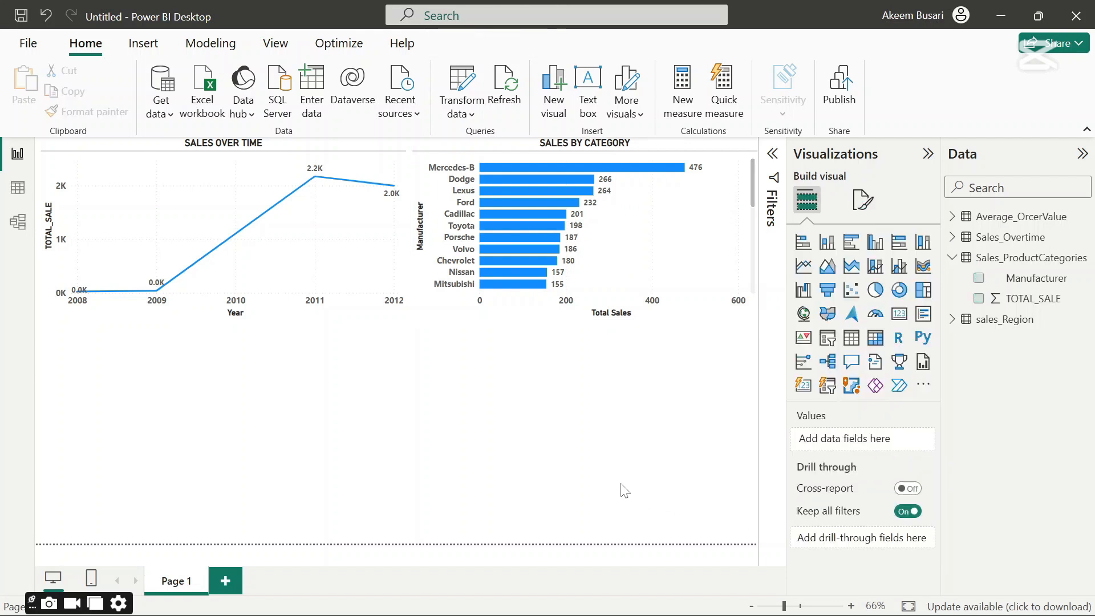
{"action": "left_click", "coordinate": [438, 309]}
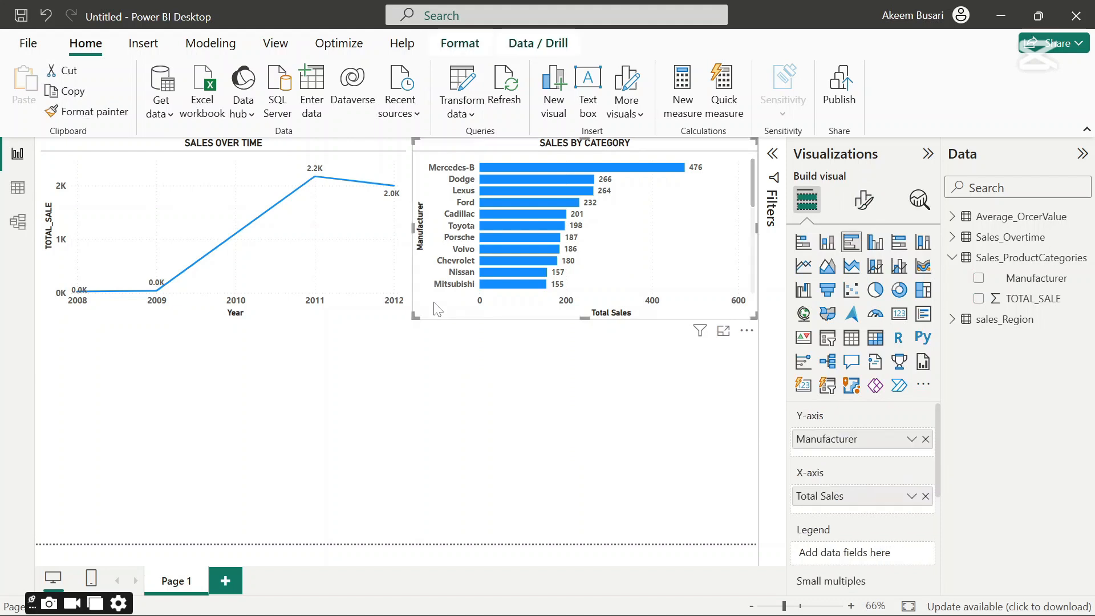
{"action": "left_click", "coordinate": [480, 398]}
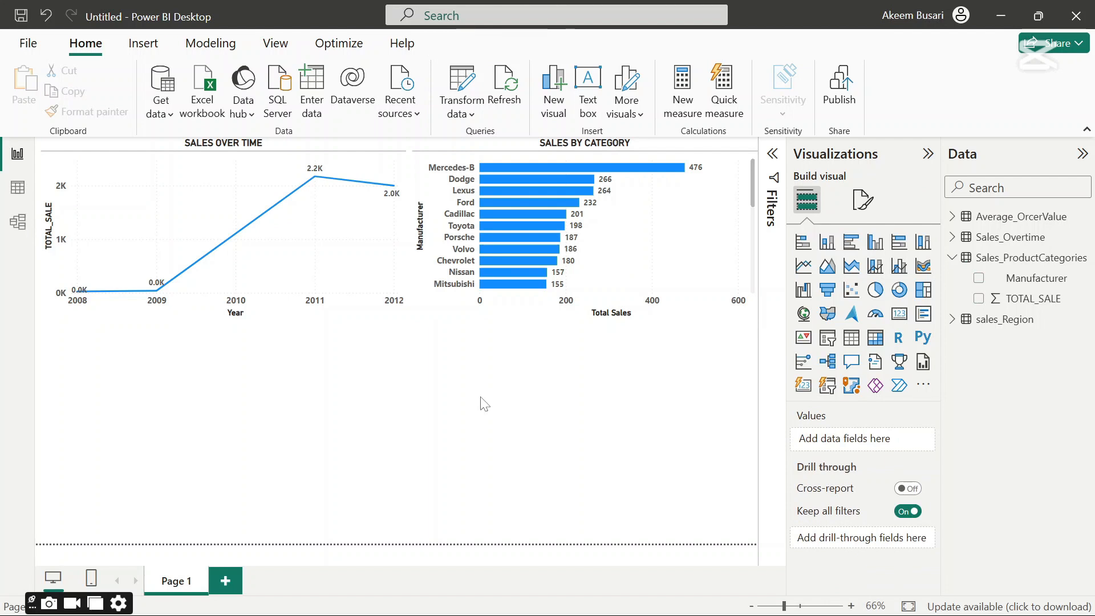
- Add a donut chart of TOTAL_SALE by Country from the sales_Region table and extend its height down to the page's lower edge
{"action": "left_click", "coordinate": [952, 258]}
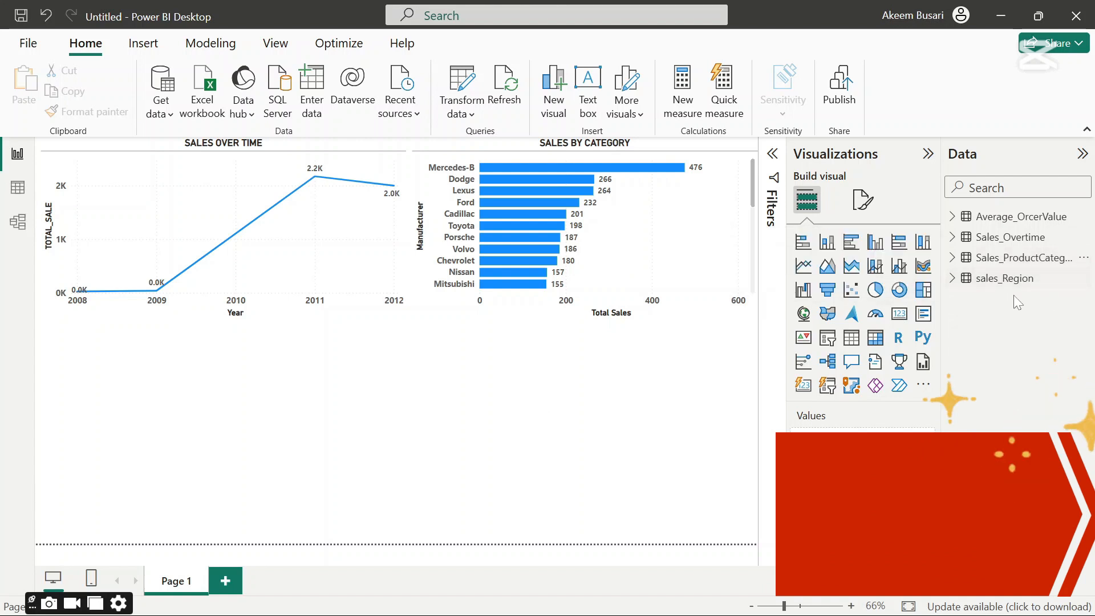
{"action": "left_click", "coordinate": [952, 278]}
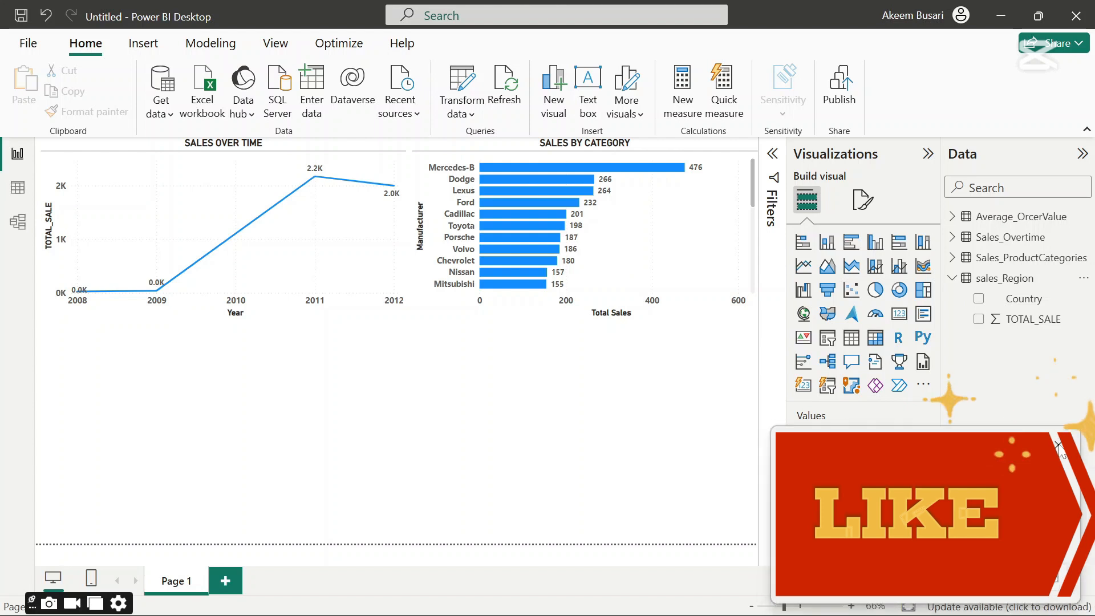
{"action": "left_click", "coordinate": [1059, 447]}
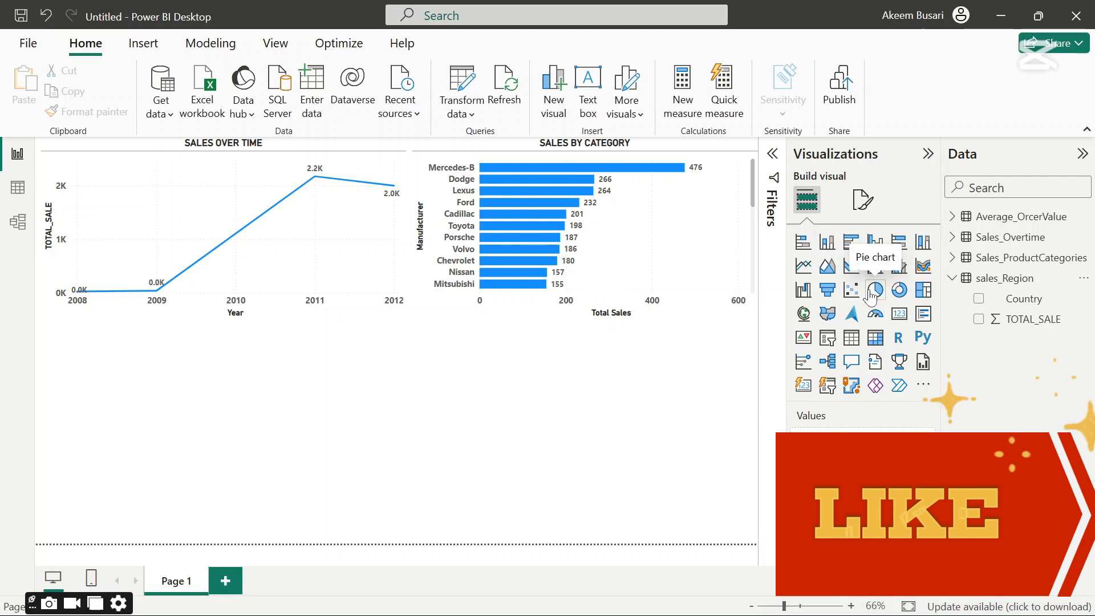
{"action": "left_click", "coordinate": [900, 294]}
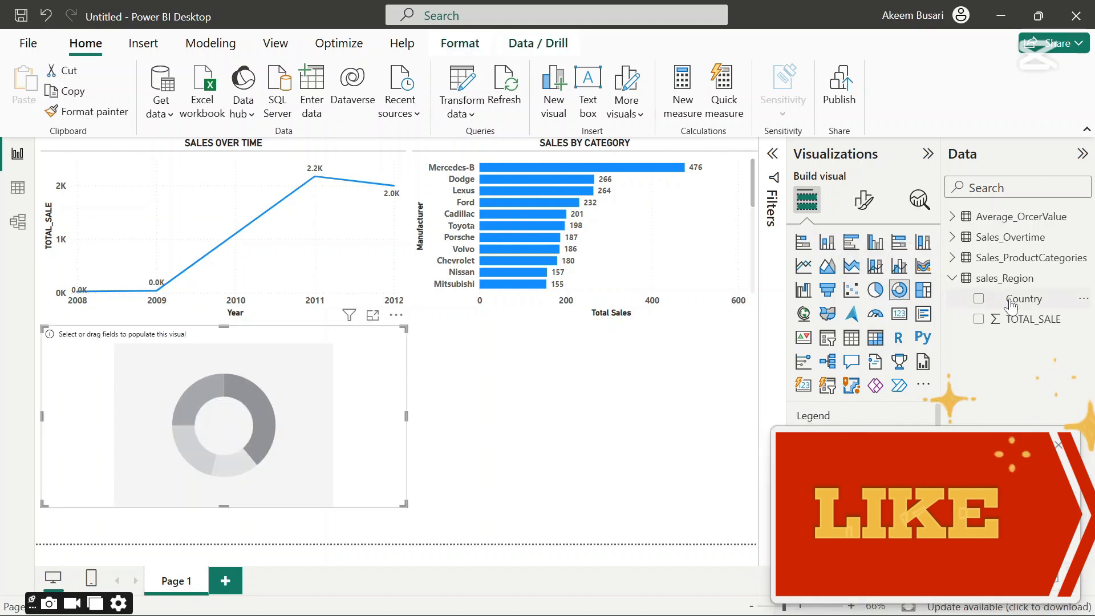
{"action": "left_click", "coordinate": [980, 300]}
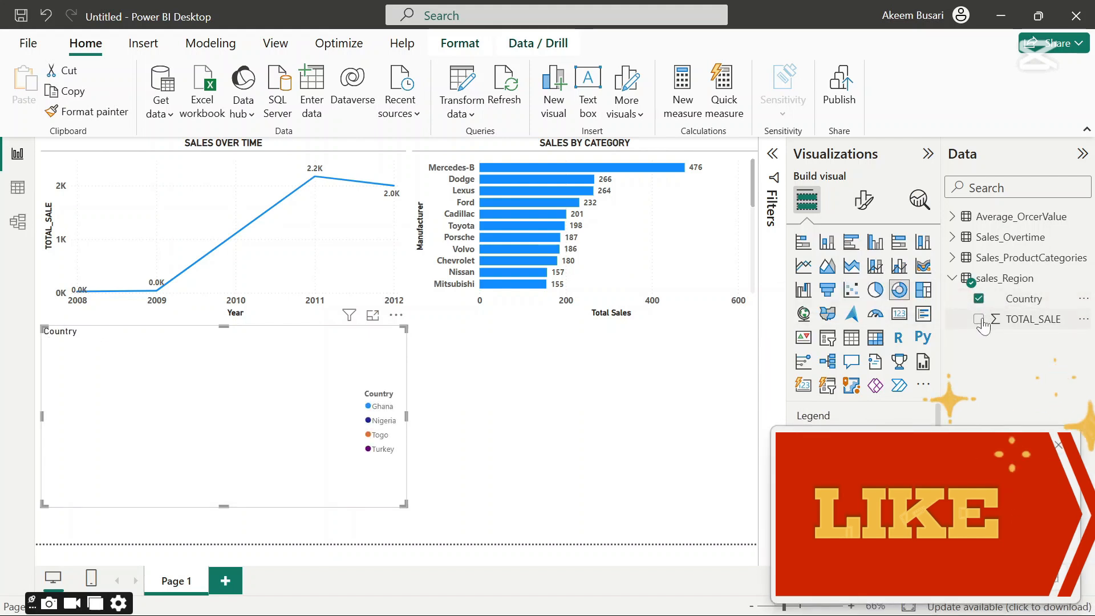
{"action": "left_click", "coordinate": [979, 319]}
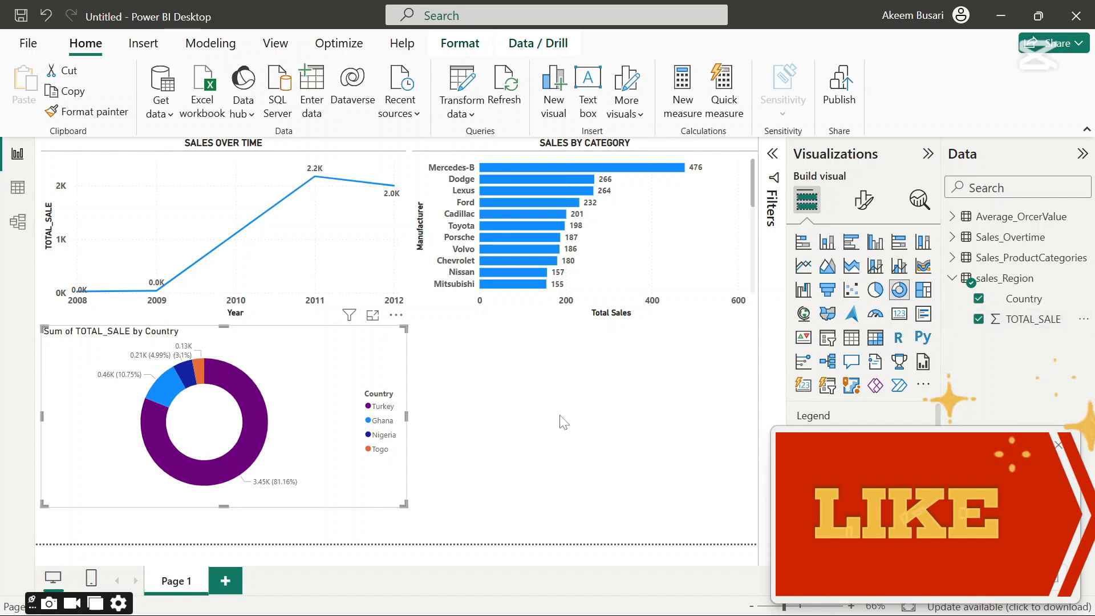
{"action": "left_click_drag", "start_coordinate": [401, 506], "coordinate": [403, 542]}
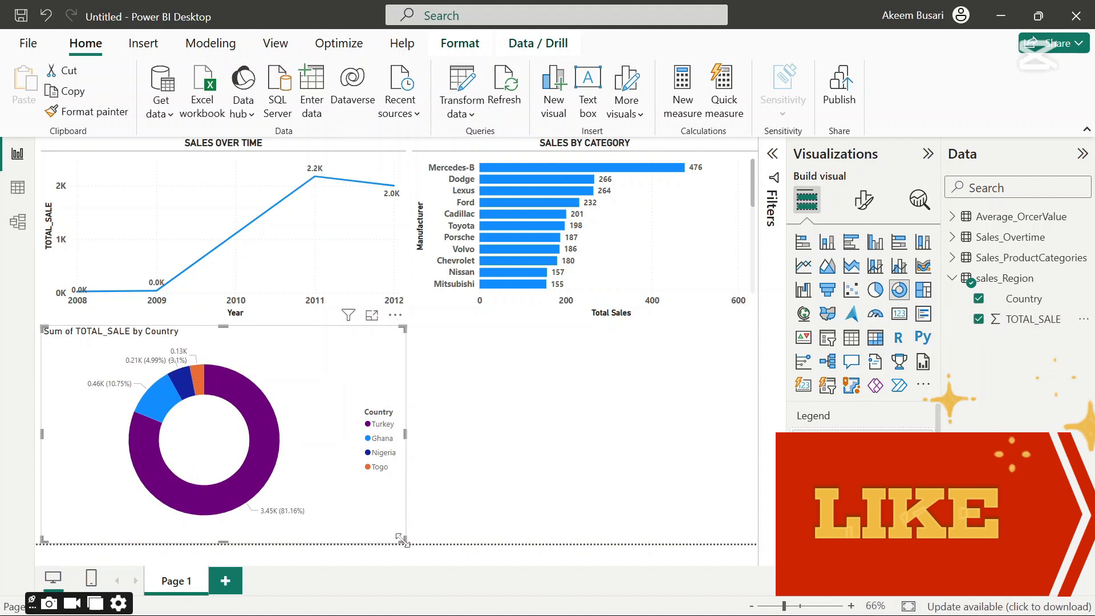
- Try the country sales visual as a pie chart and as a funnel, and return it to a donut chart
{"action": "left_click", "coordinate": [873, 292]}
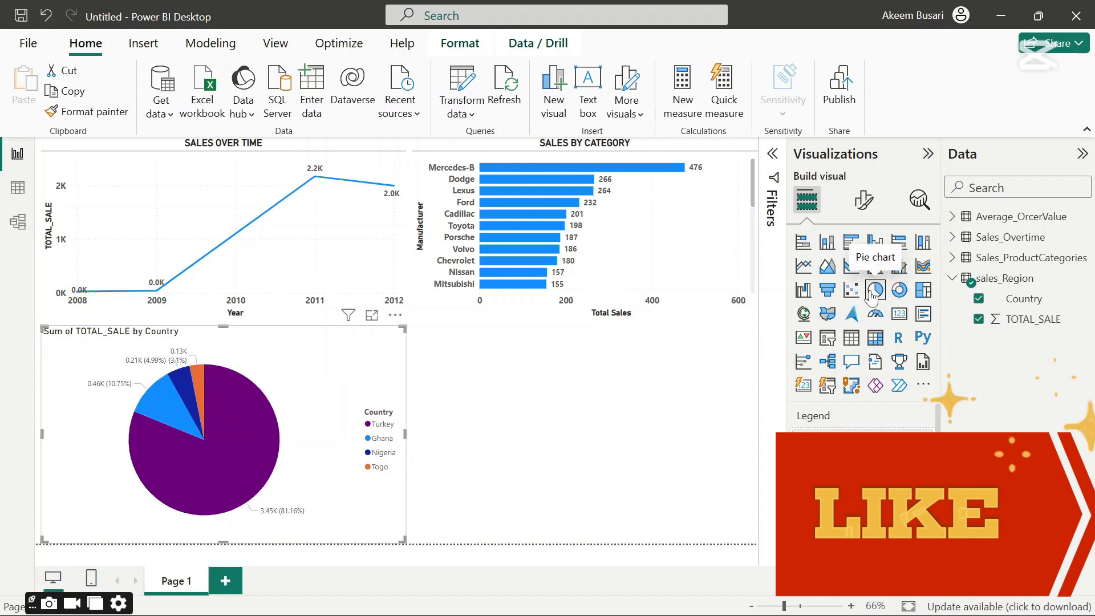
{"action": "left_click", "coordinate": [899, 292]}
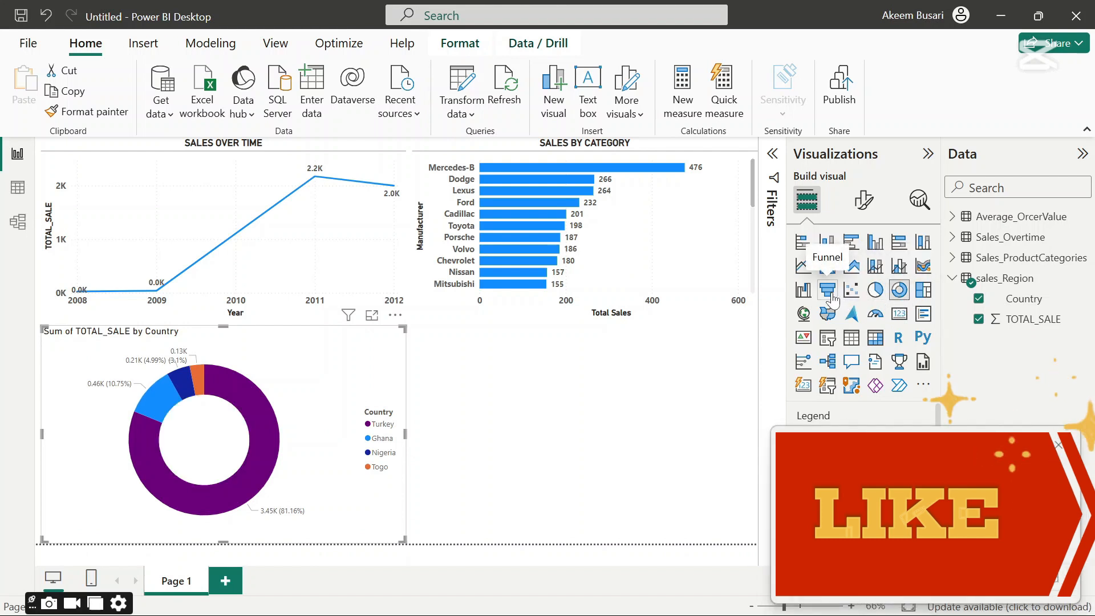
{"action": "left_click", "coordinate": [832, 297]}
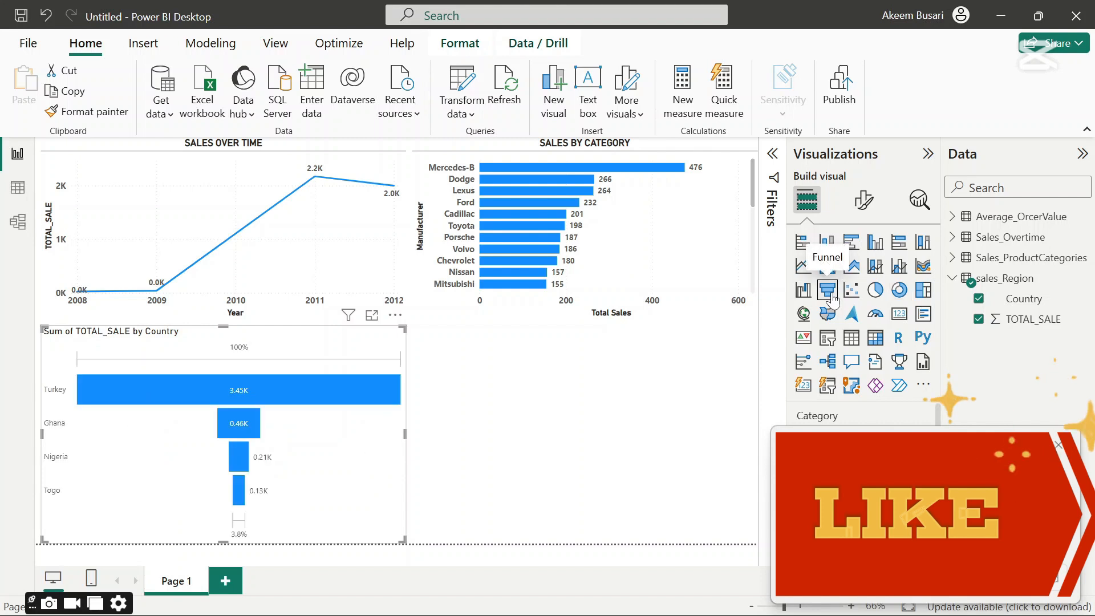
{"action": "left_click", "coordinate": [899, 291]}
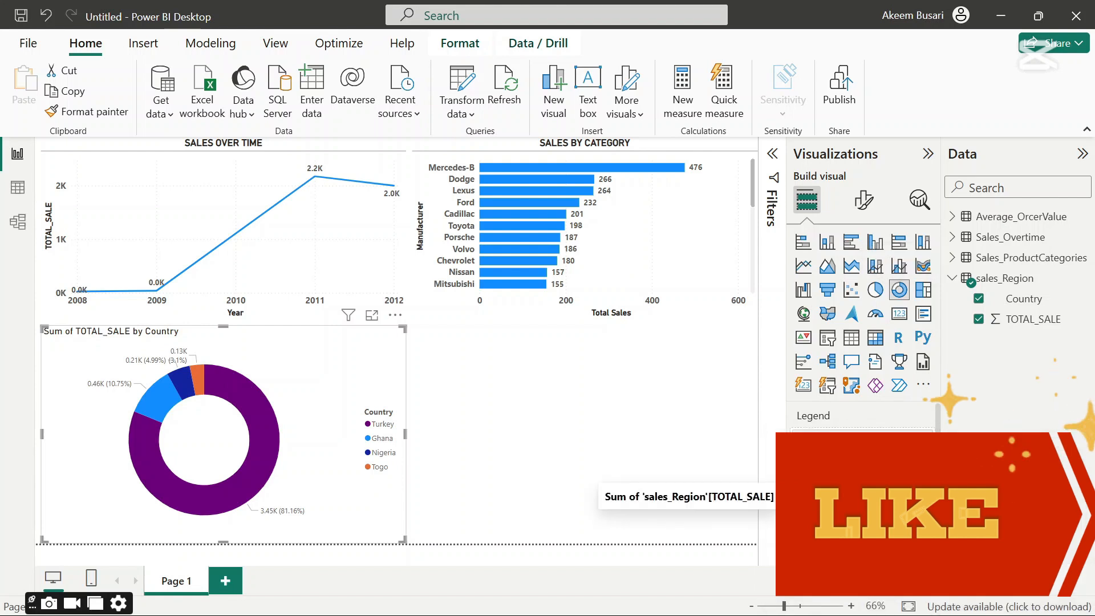
- Rename the donut chart's value field to TOTAL_SALE for this visual by removing the Sum of prefix
{"action": "left_click", "coordinate": [924, 496]}
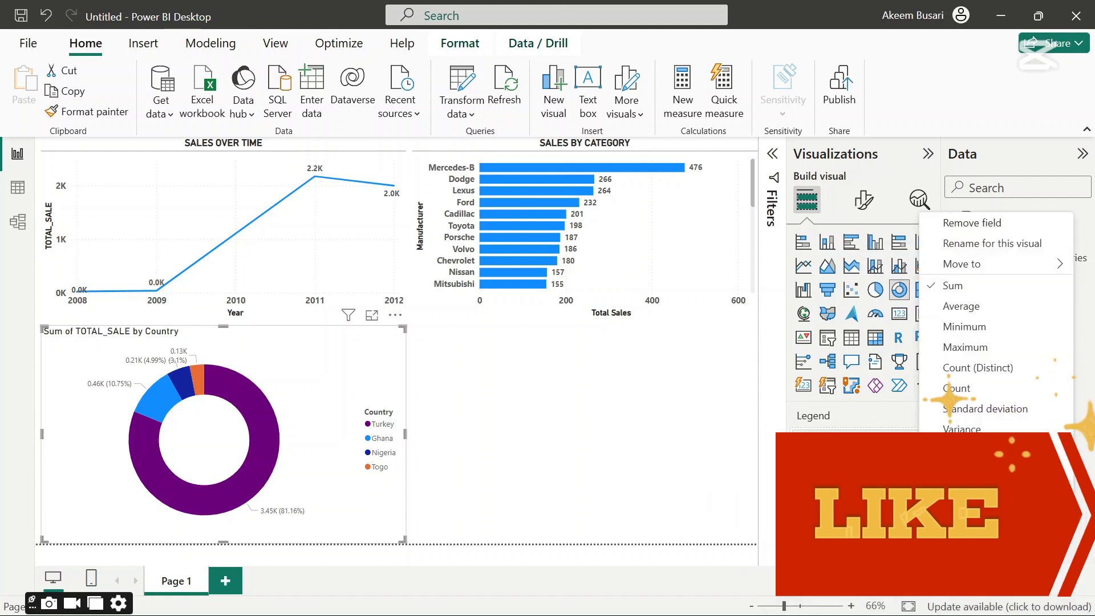
{"action": "left_click", "coordinate": [973, 246]}
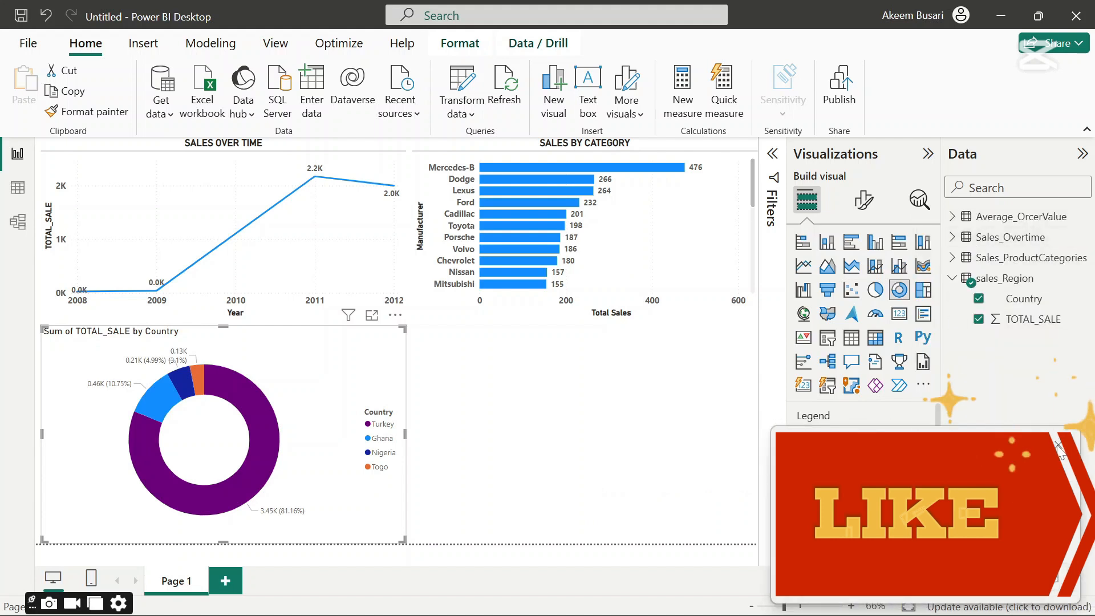
{"action": "left_click", "coordinate": [911, 495]}
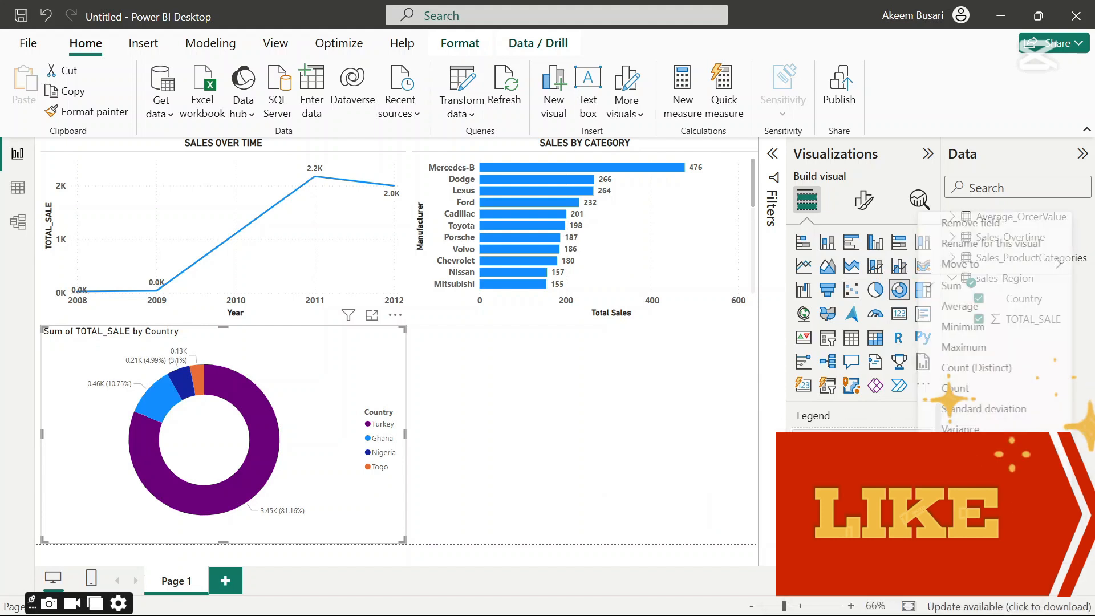
{"action": "left_click", "coordinate": [975, 244]}
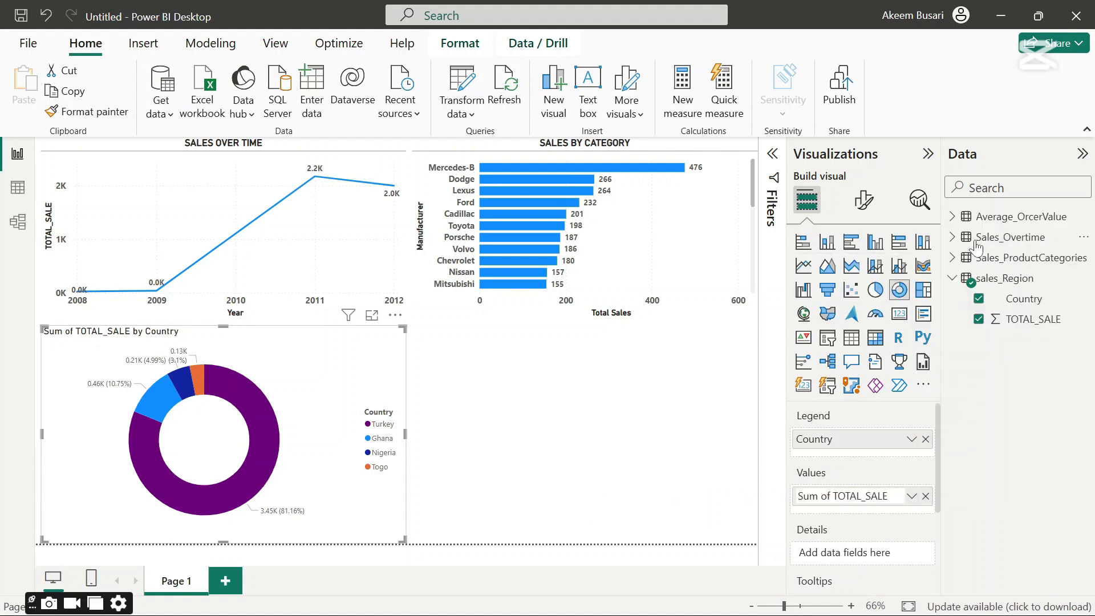
{"action": "key", "text": "Home"}
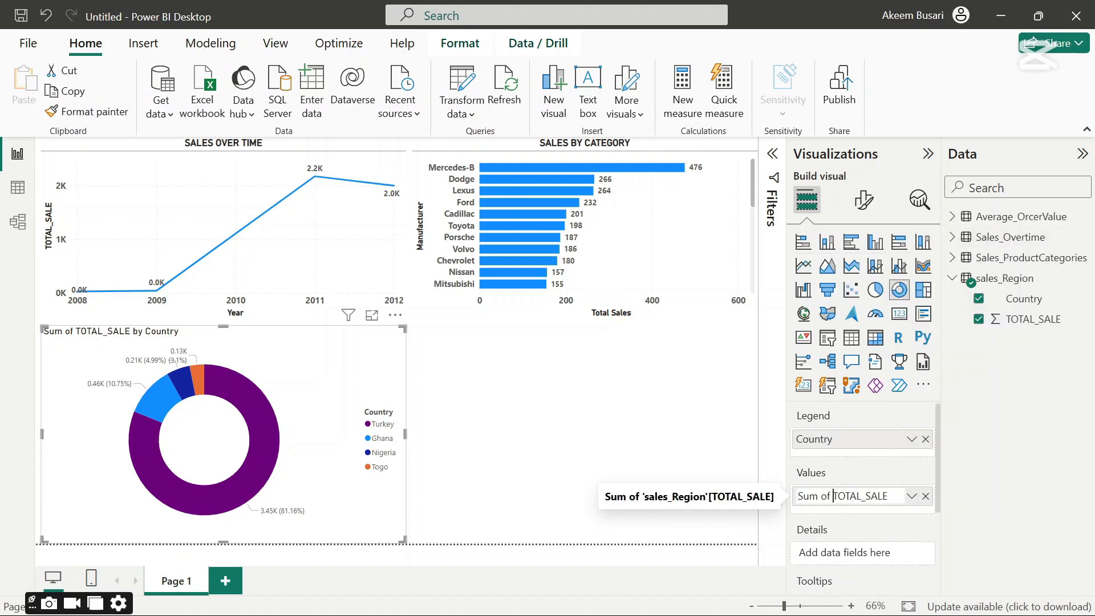
{"action": "key", "text": "Delete"}
{"action": "key", "text": "Delete"}
{"action": "key", "text": "Delete"}
{"action": "key", "text": "Delete"}
{"action": "key", "text": "Delete"}
{"action": "key", "text": "Delete"}
{"action": "key", "text": "Delete"}
{"action": "key", "text": "Return"}
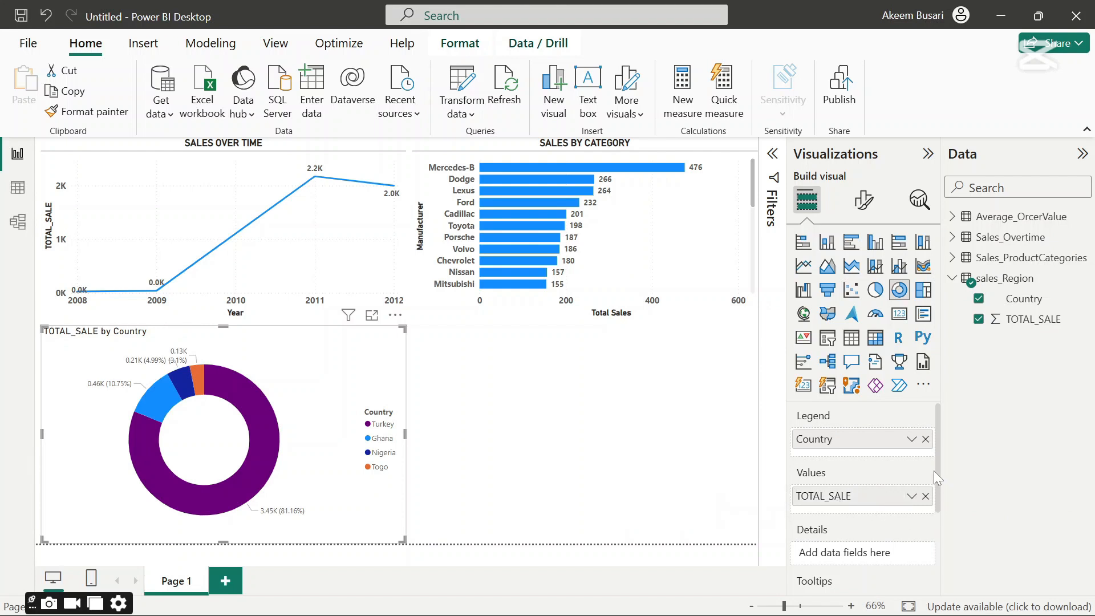
- Set the donut chart's legend position to Bottom center and make the legend text bold
{"action": "left_click", "coordinate": [861, 206]}
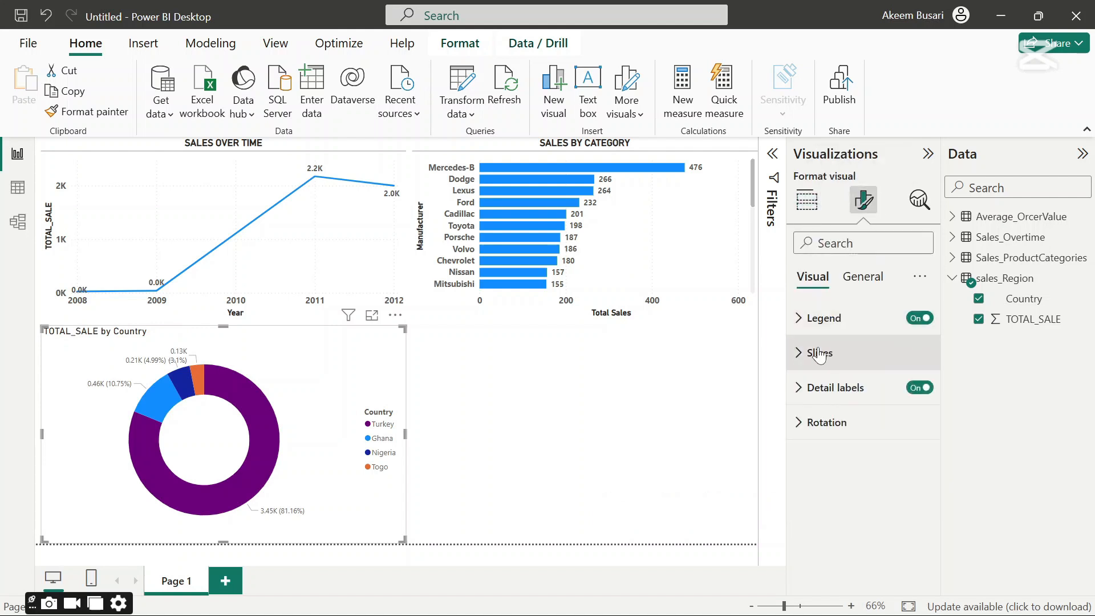
{"action": "left_click", "coordinate": [801, 319]}
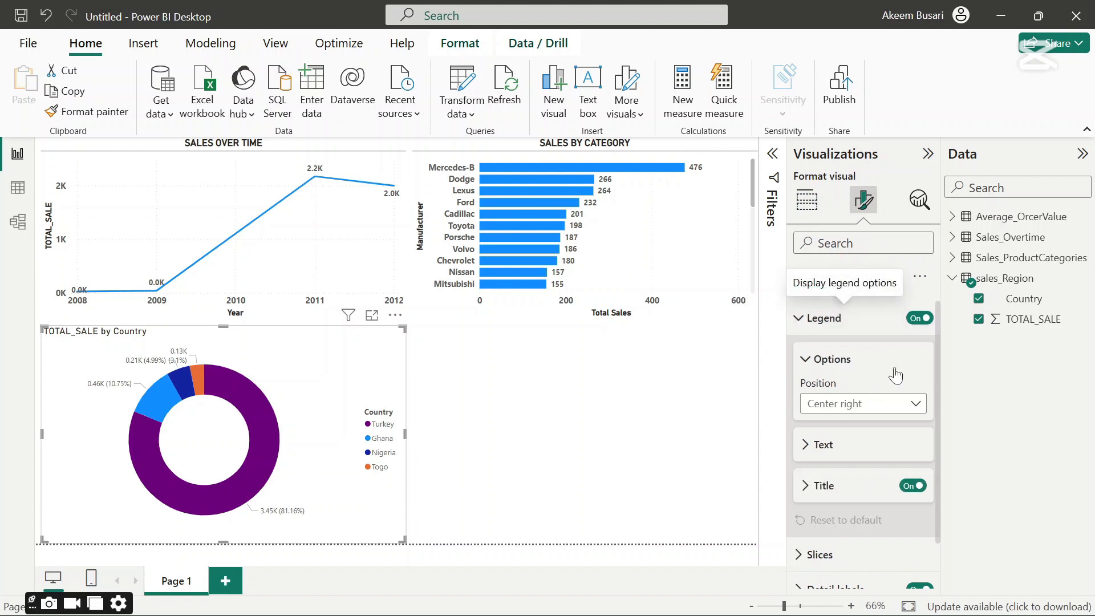
{"action": "left_click", "coordinate": [916, 406]}
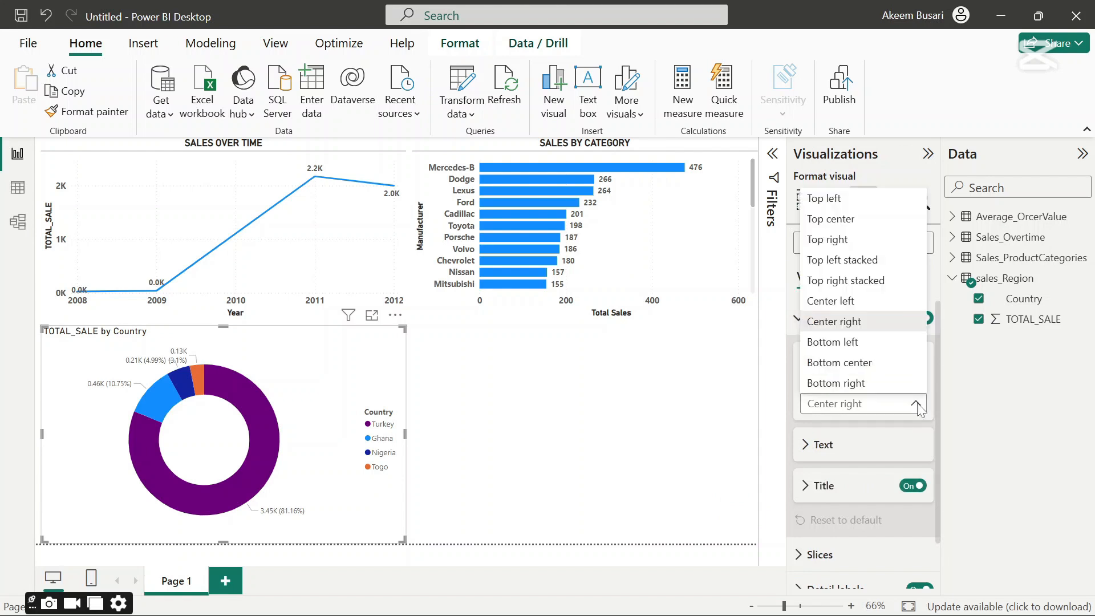
{"action": "left_click", "coordinate": [854, 364]}
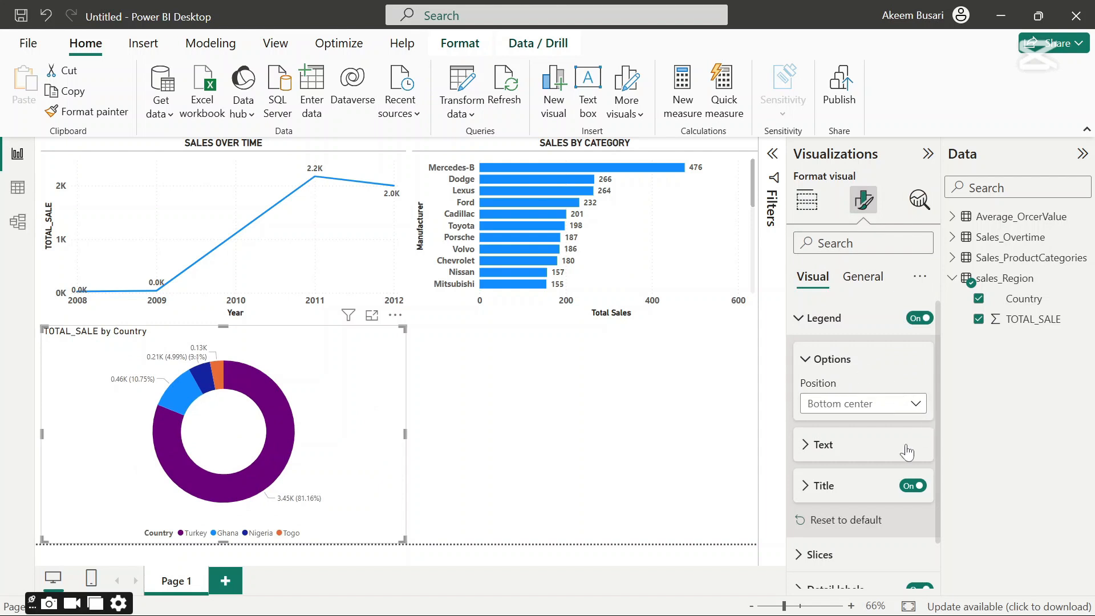
{"action": "left_click", "coordinate": [807, 447]}
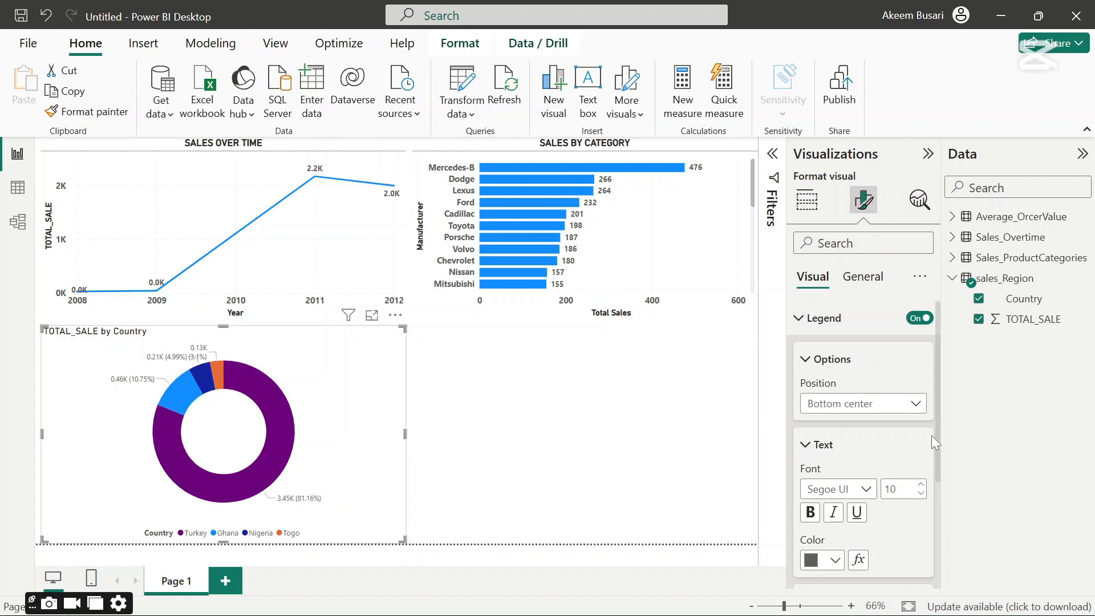
{"action": "left_click", "coordinate": [810, 512]}
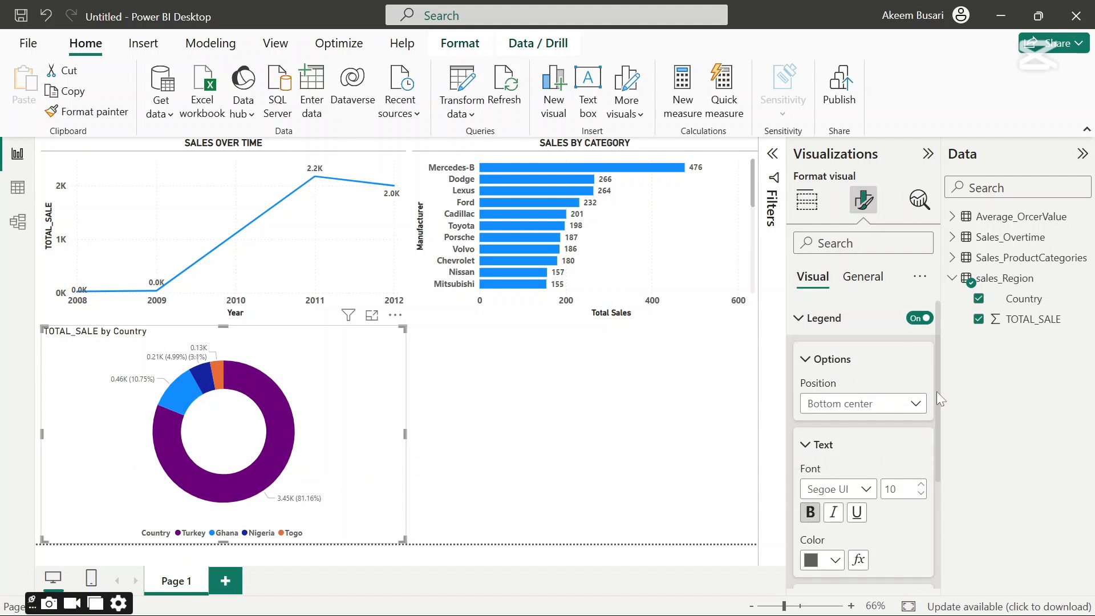
- Make the donut chart's detail label values bold at font size 11, and collapse the legend and detail label settings
{"action": "left_click_drag", "start_coordinate": [936, 391], "coordinate": [929, 481]}
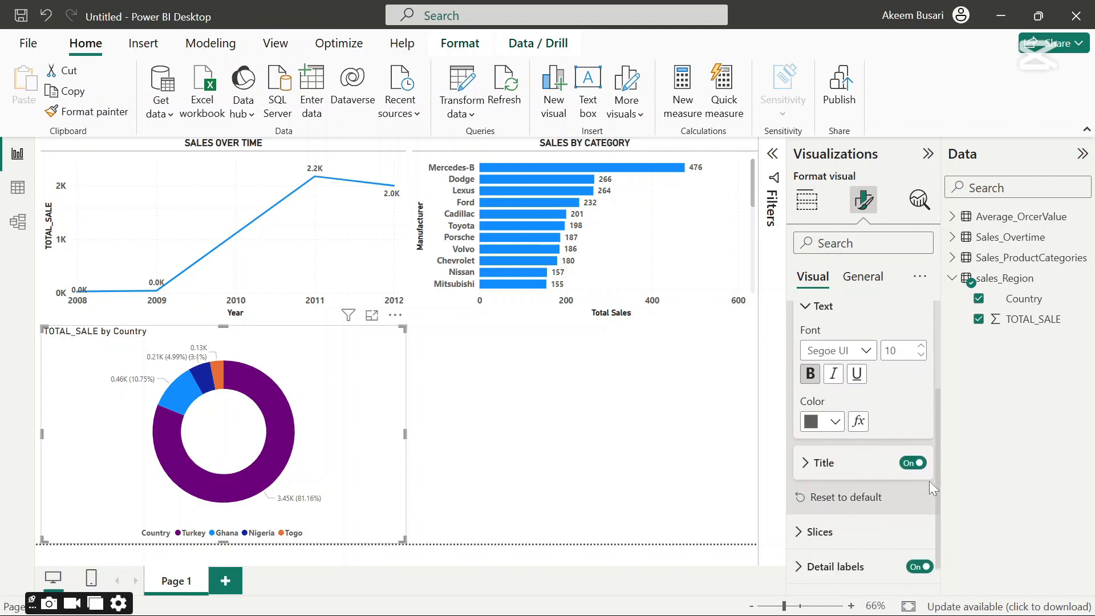
{"action": "scroll", "coordinate": [929, 483], "scroll_direction": "down", "scroll_amount": 1}
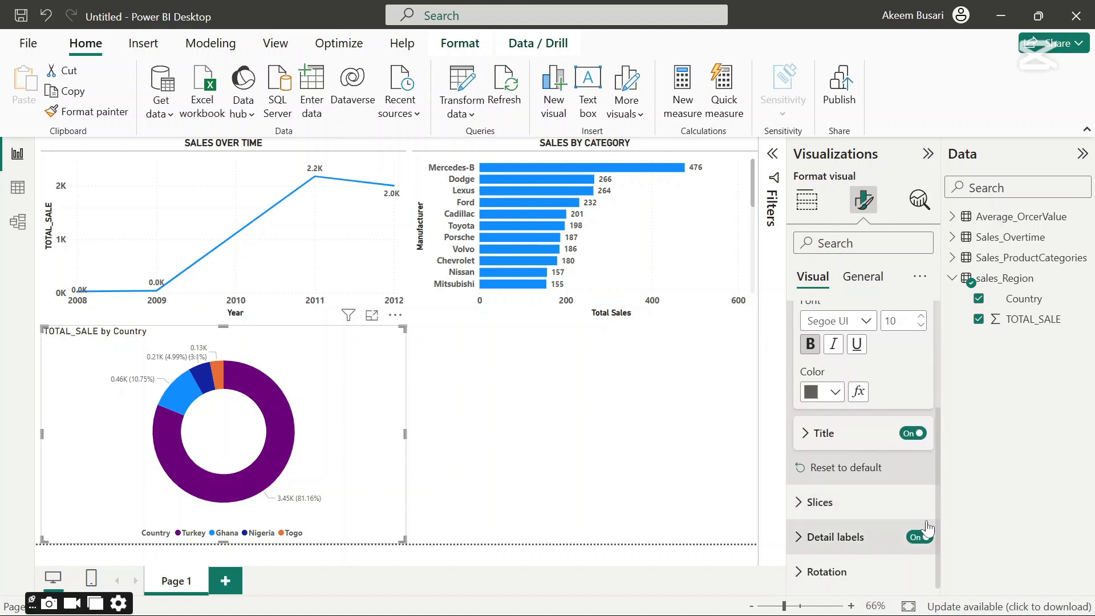
{"action": "left_click", "coordinate": [798, 538]}
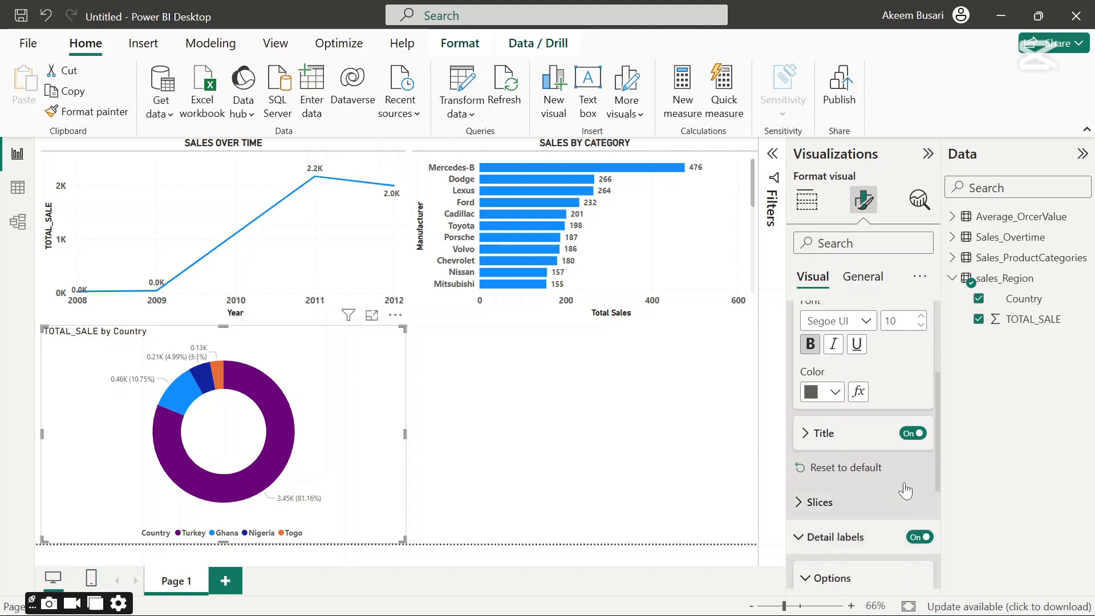
{"action": "left_click_drag", "start_coordinate": [937, 422], "coordinate": [928, 520]}
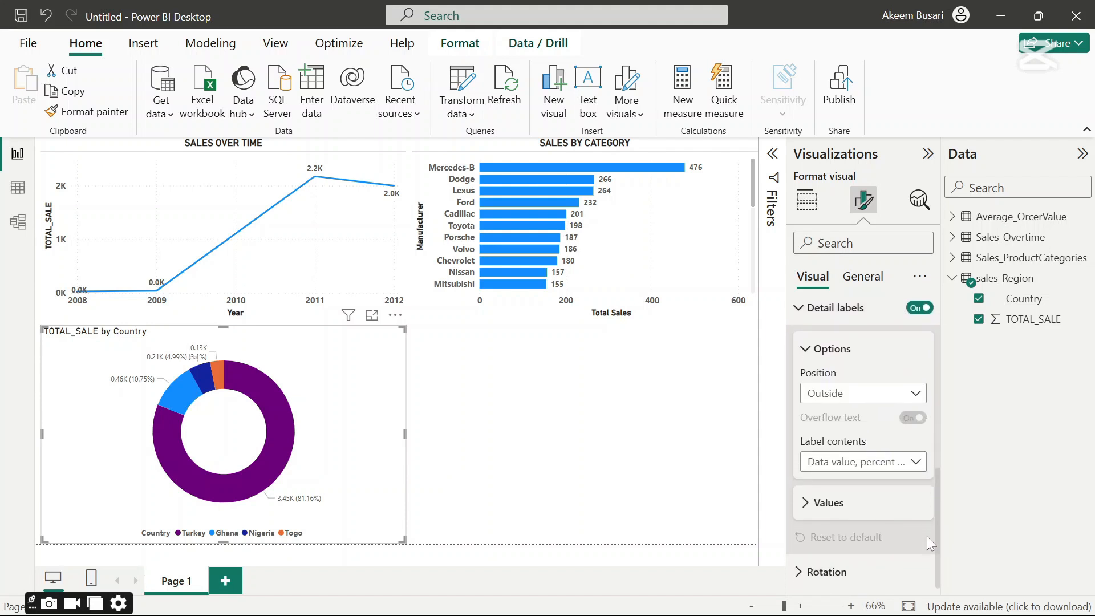
{"action": "left_click", "coordinate": [803, 505]}
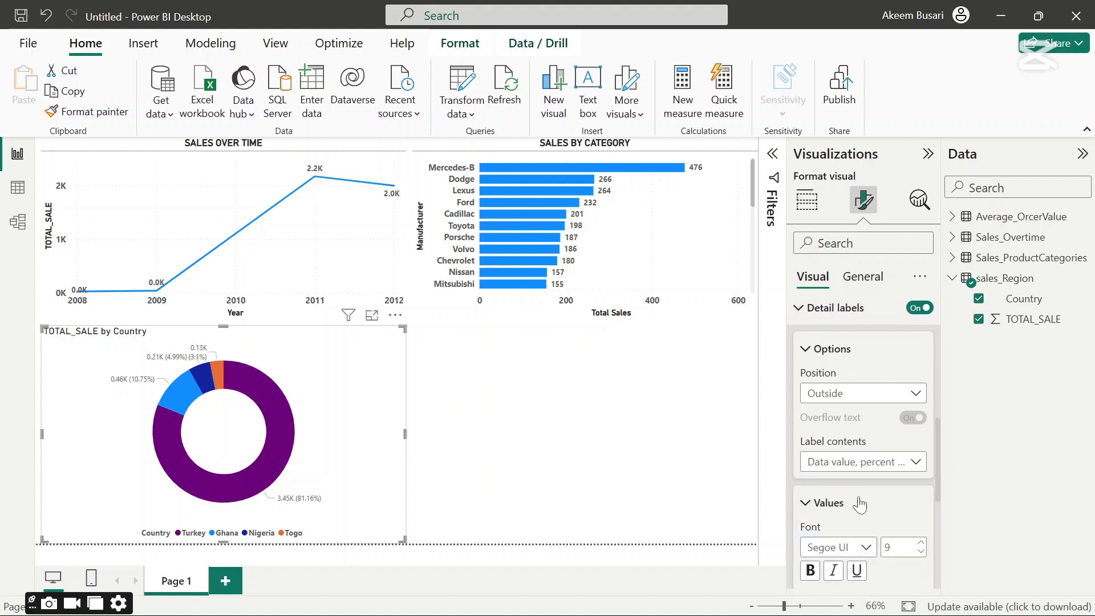
{"action": "left_click_drag", "start_coordinate": [938, 467], "coordinate": [940, 507]}
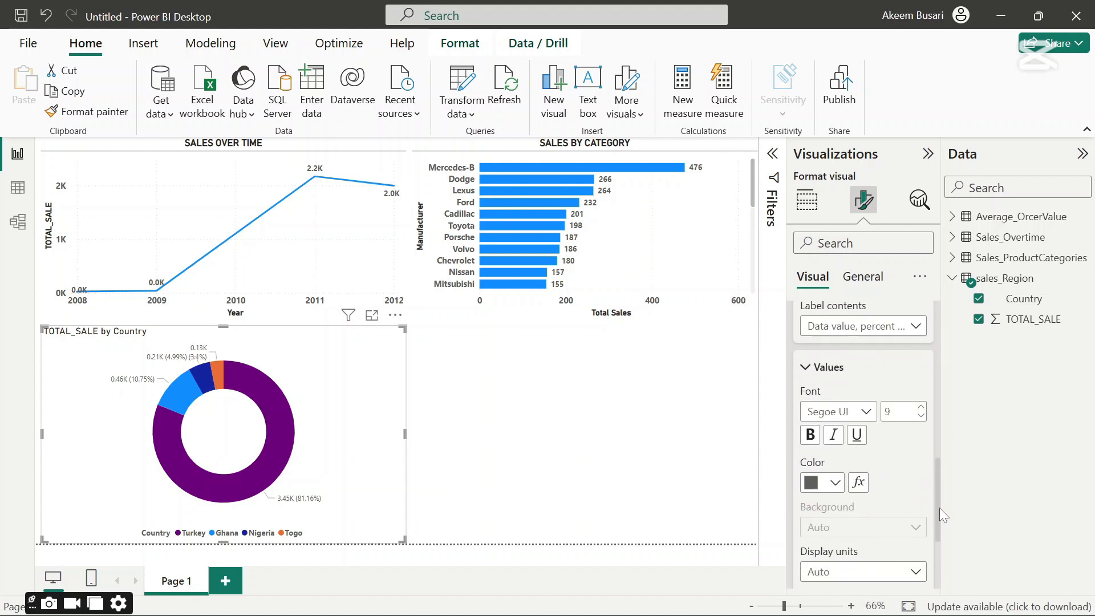
{"action": "left_click", "coordinate": [810, 434]}
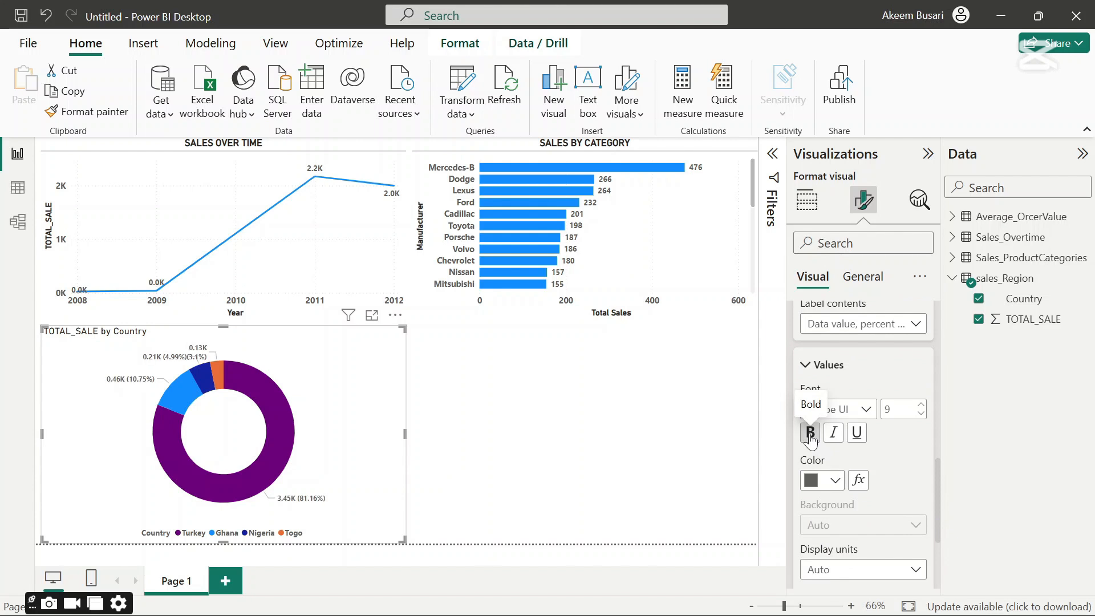
{"action": "left_click", "coordinate": [922, 408]}
{"action": "left_click", "coordinate": [921, 409]}
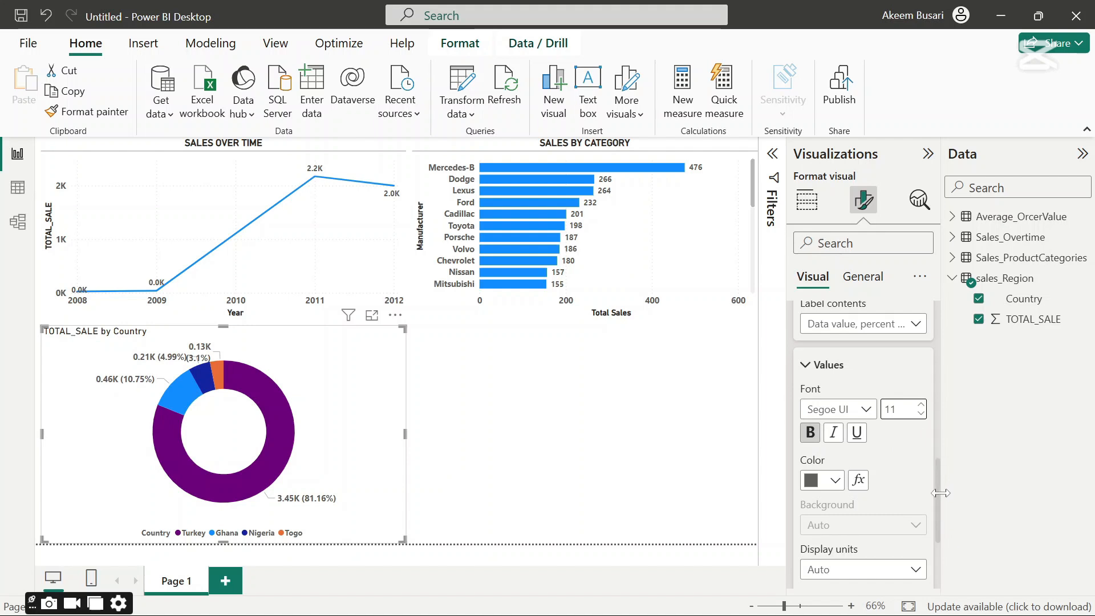
{"action": "left_click_drag", "start_coordinate": [937, 495], "coordinate": [948, 331]}
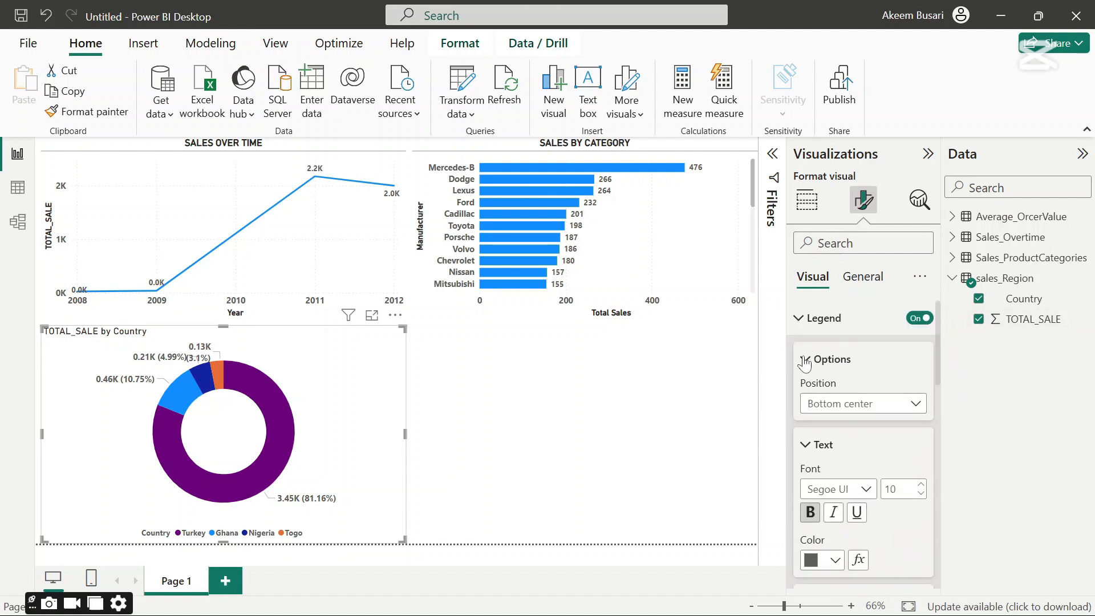
{"action": "left_click", "coordinate": [804, 320]}
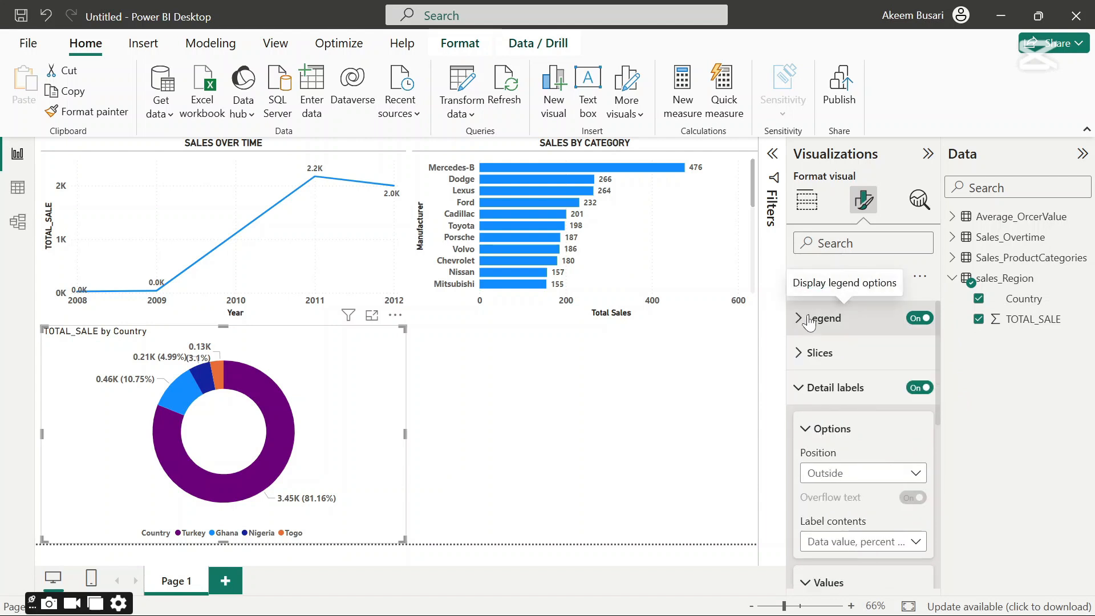
{"action": "left_click", "coordinate": [798, 389]}
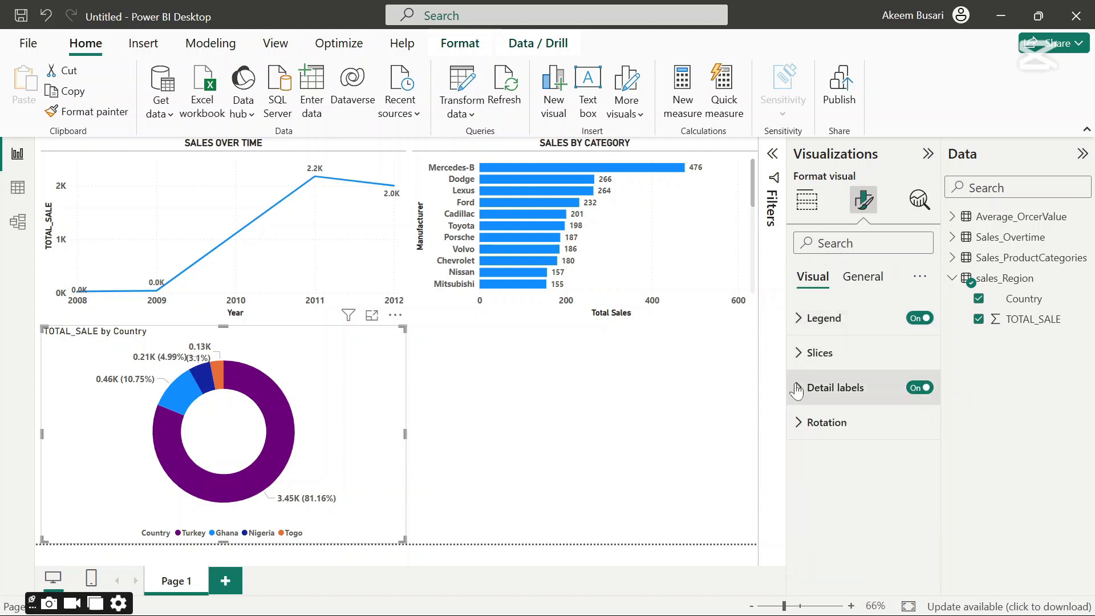
- Change the donut chart's title text to REGIONAL SALES and make it bold
{"action": "left_click", "coordinate": [863, 280]}
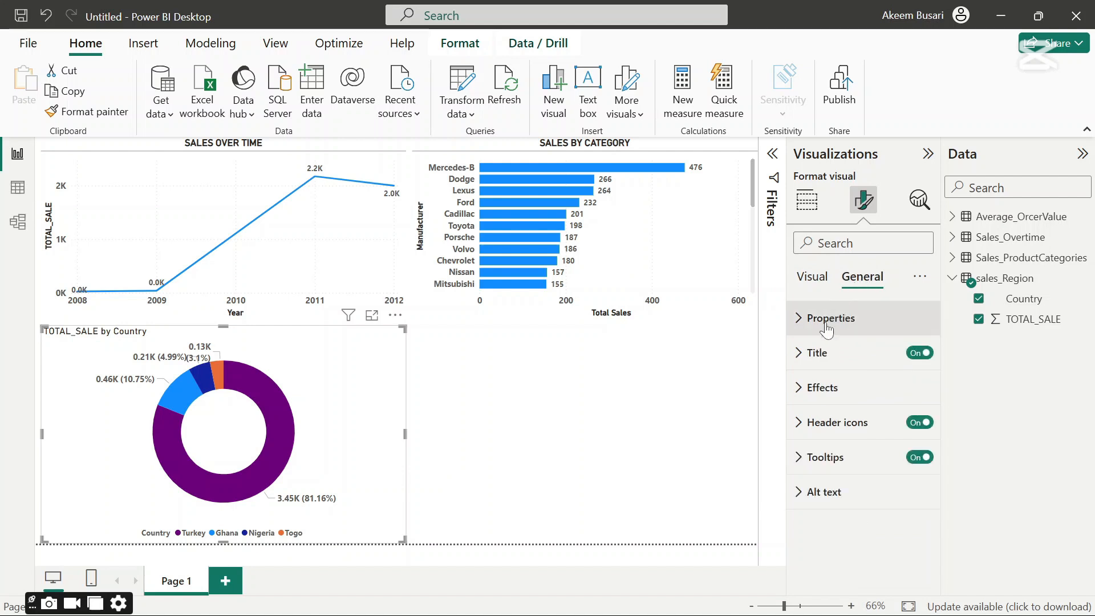
{"action": "left_click", "coordinate": [799, 353]}
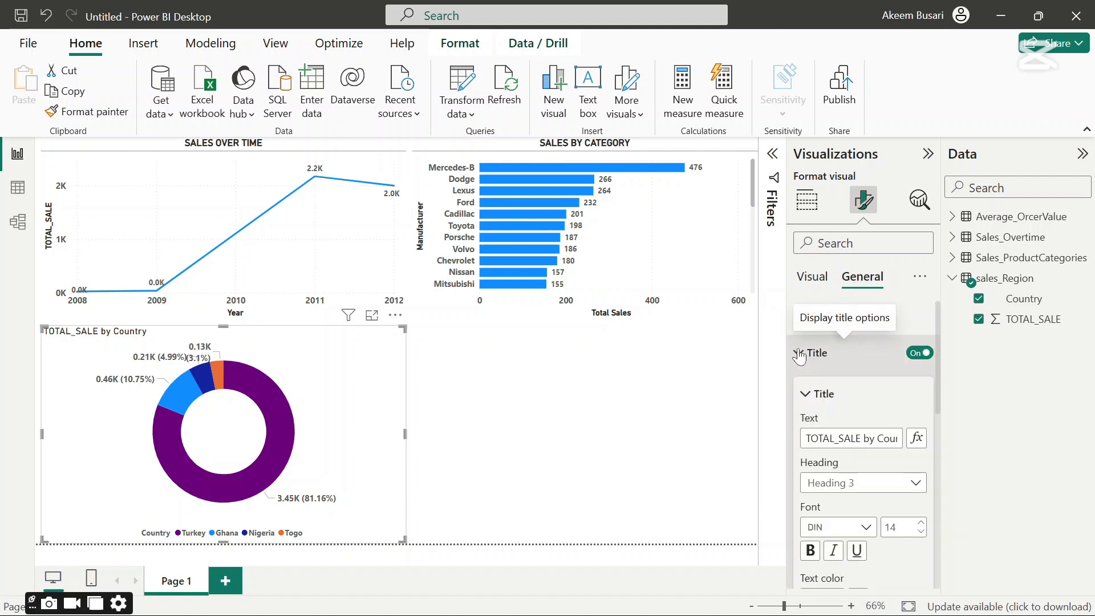
{"action": "left_click", "coordinate": [855, 438]}
{"action": "double_click", "coordinate": [856, 438]}
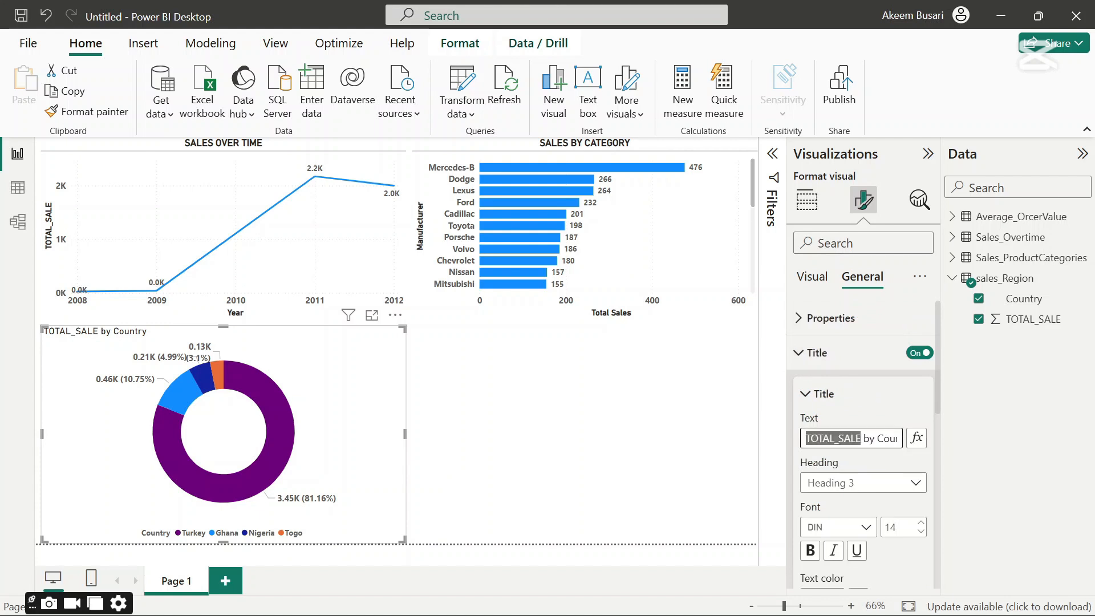
{"action": "key", "text": "ctrl+a"}
{"action": "type", "text": "SA"}
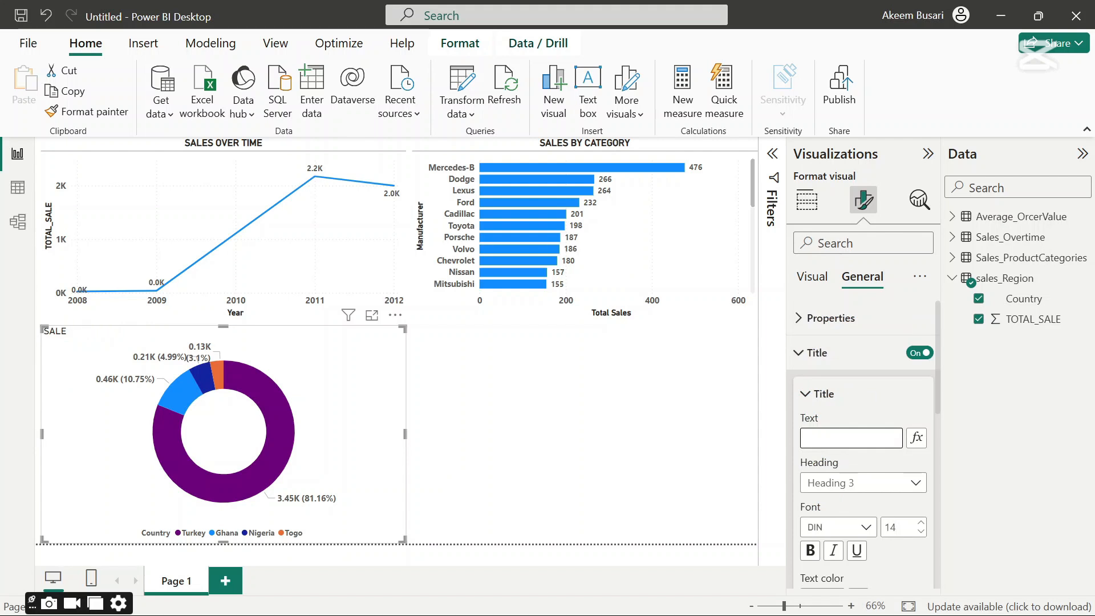
{"action": "type", "text": "REGIONAL SALES"}
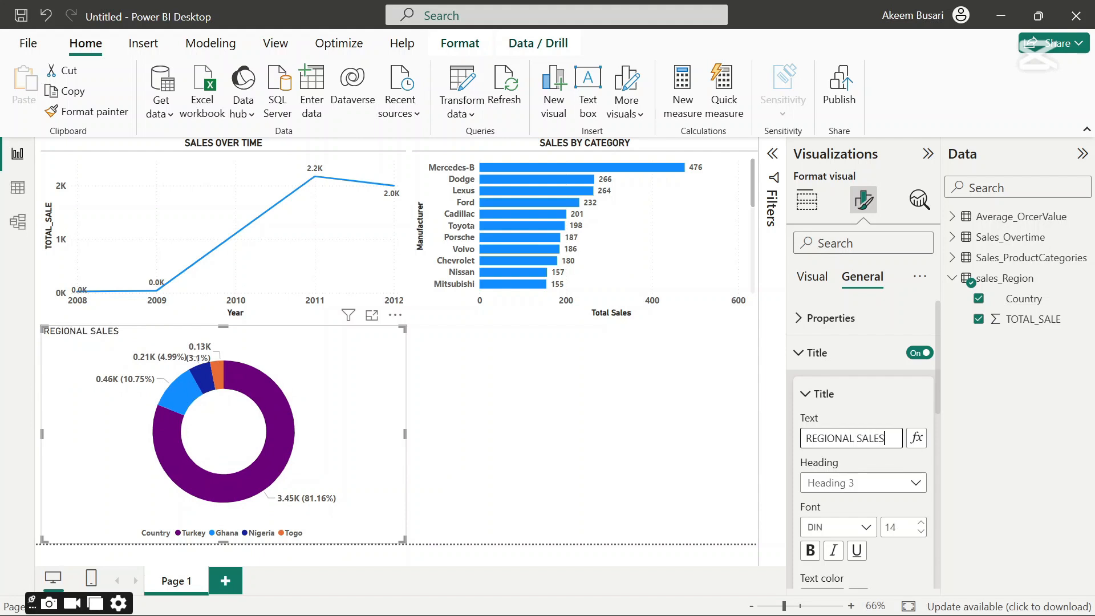
{"action": "left_click", "coordinate": [811, 552]}
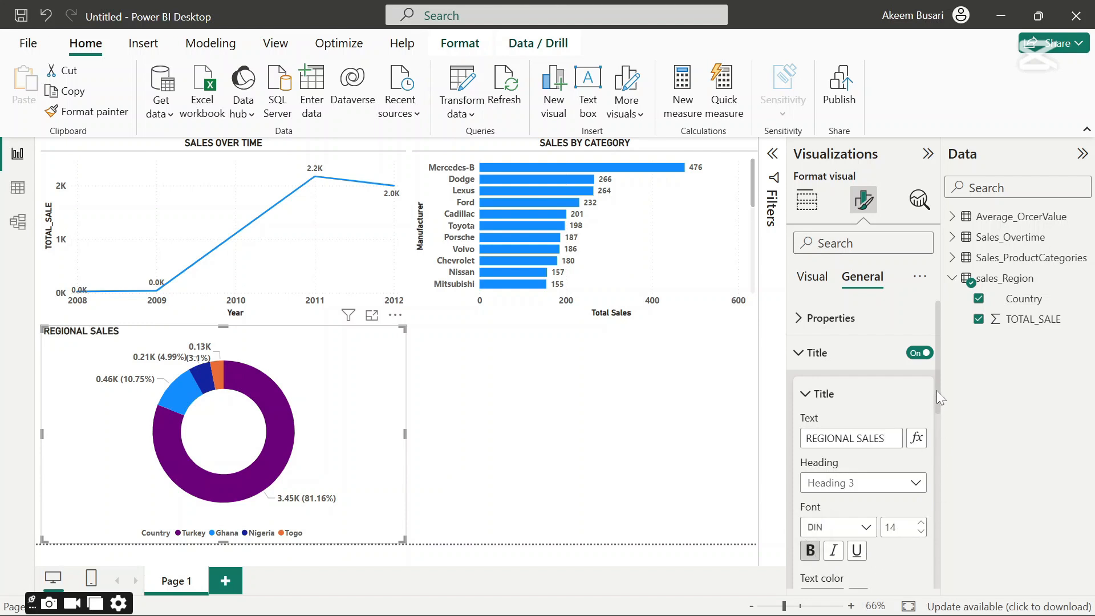
- Centre the donut chart's title horizontally and turn on the title divider
{"action": "left_click_drag", "start_coordinate": [939, 392], "coordinate": [936, 477]}
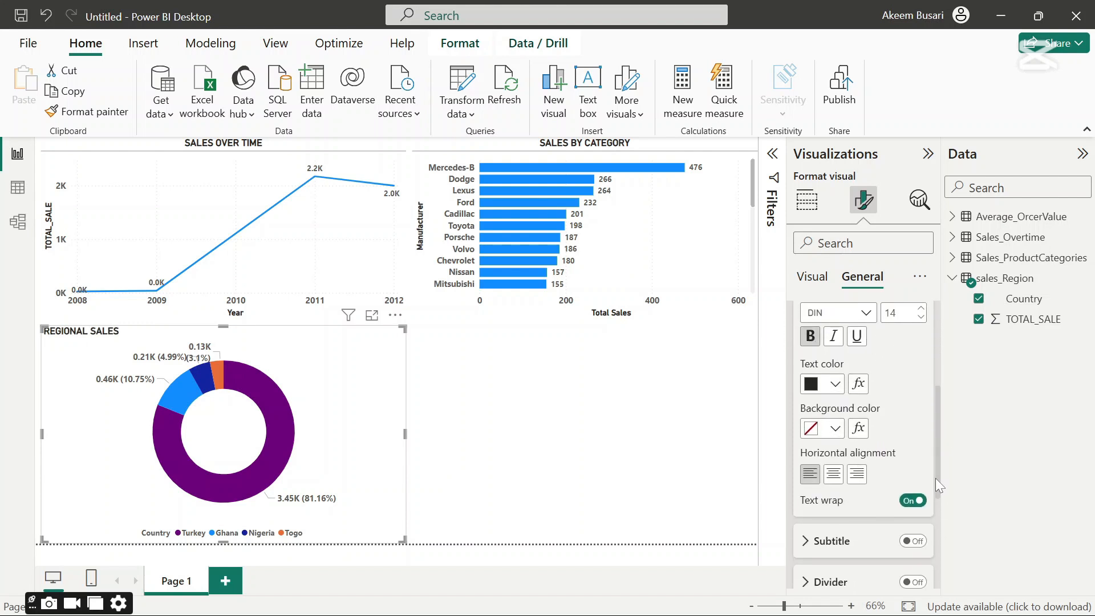
{"action": "left_click", "coordinate": [833, 474]}
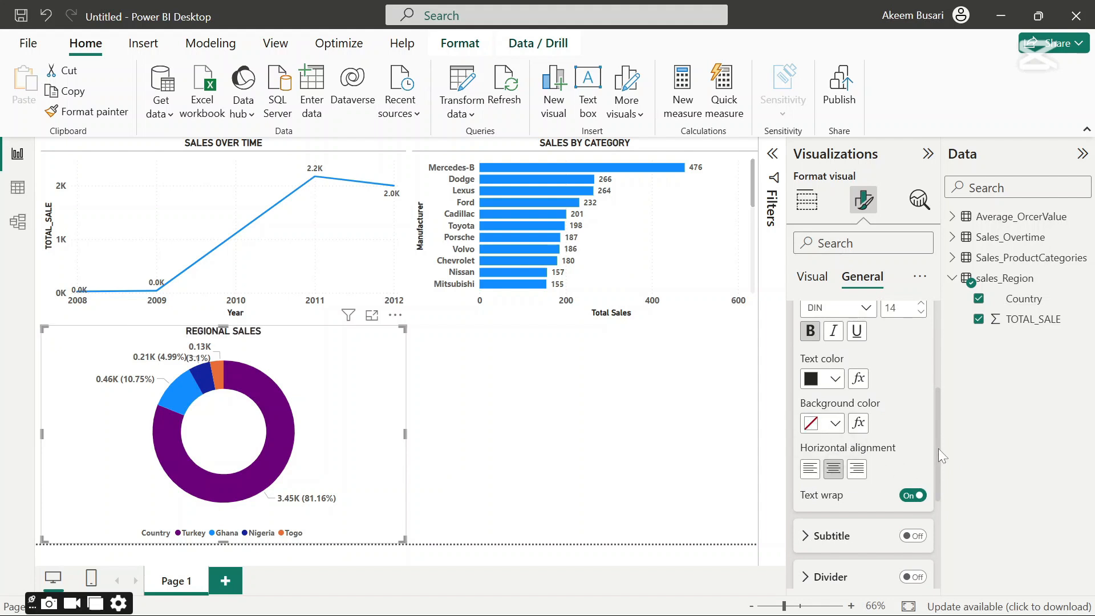
{"action": "left_click_drag", "start_coordinate": [938, 449], "coordinate": [939, 488]}
{"action": "left_click", "coordinate": [908, 475]}
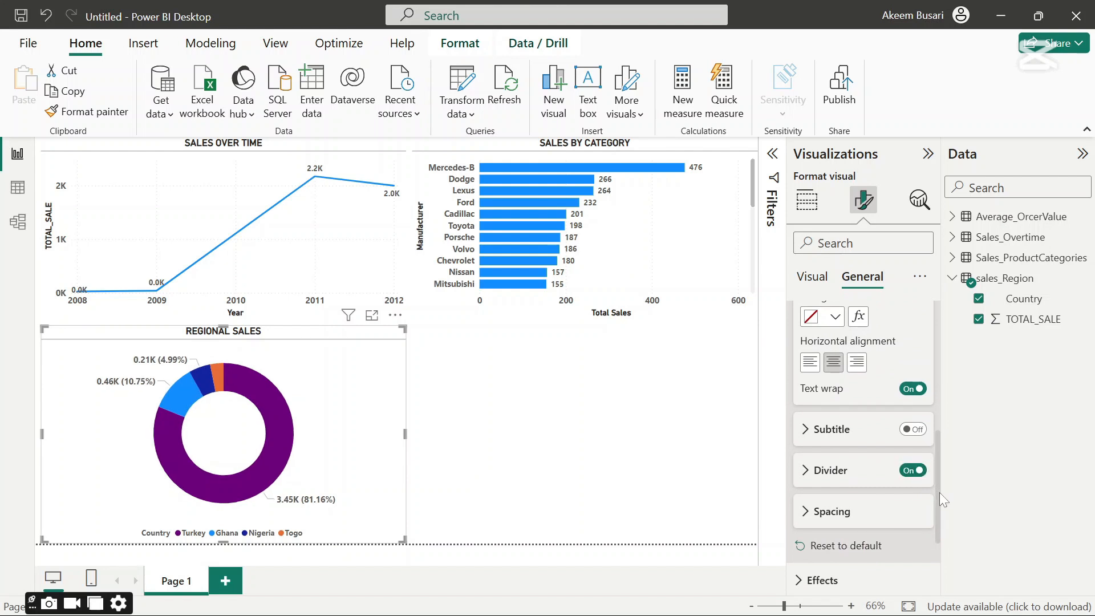
{"action": "left_click_drag", "start_coordinate": [939, 491], "coordinate": [944, 349]}
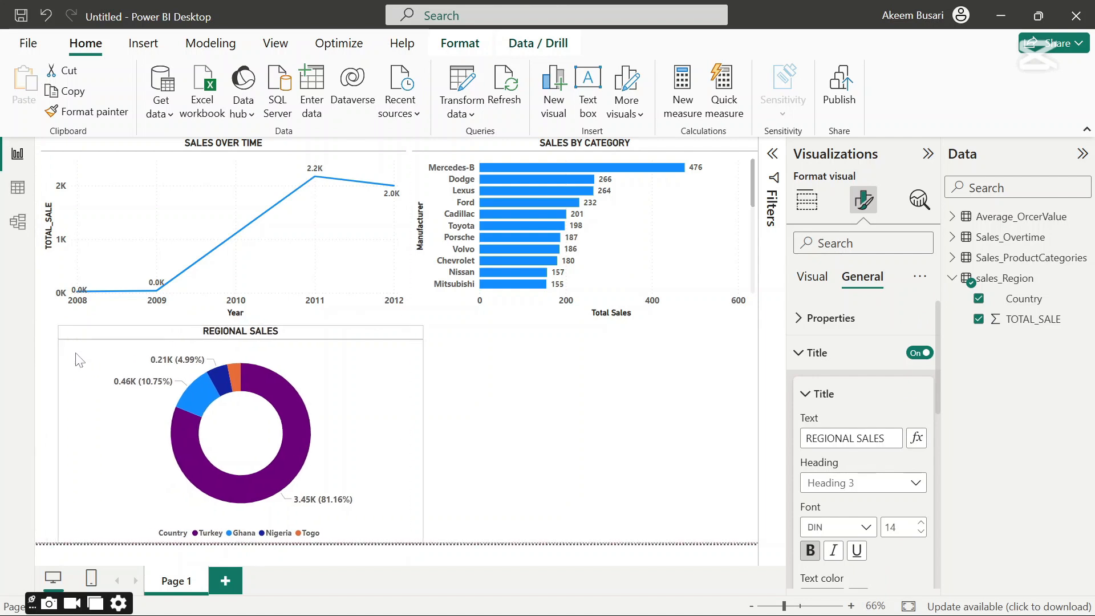
- Resize the donut chart to line up with the line chart's left edge, and extend the line chart's bottom edge down towards it
{"action": "left_click_drag", "start_coordinate": [59, 330], "coordinate": [69, 331]}
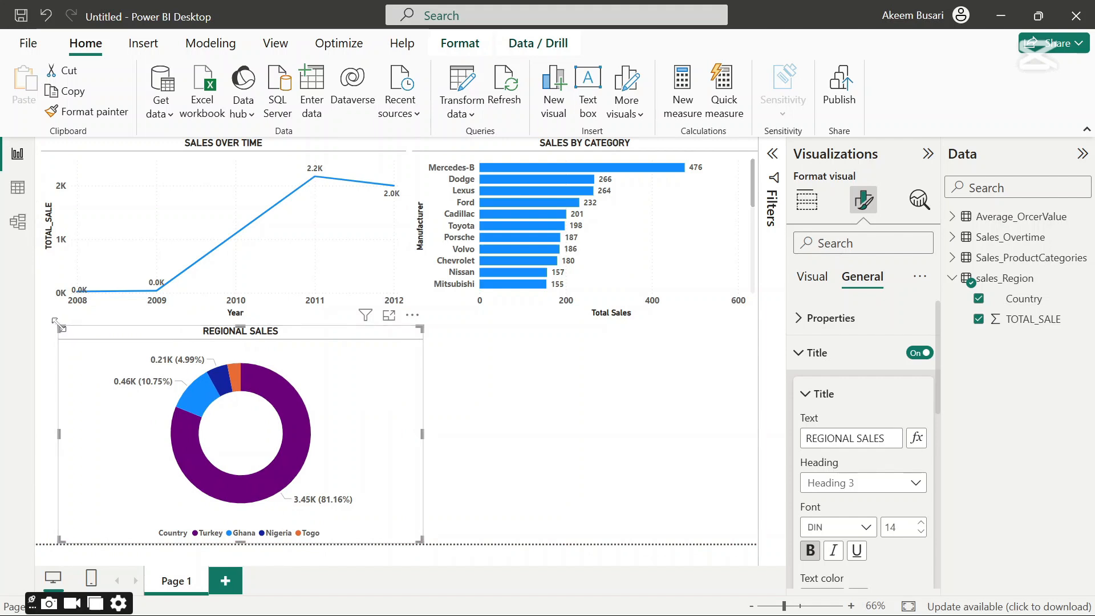
{"action": "mouse_move", "coordinate": [59, 328]}
{"action": "left_mouse_down"}
{"action": "mouse_move", "coordinate": [55, 342]}
{"action": "mouse_move", "coordinate": [36, 337]}
{"action": "mouse_move", "coordinate": [45, 341]}
{"action": "left_mouse_up"}
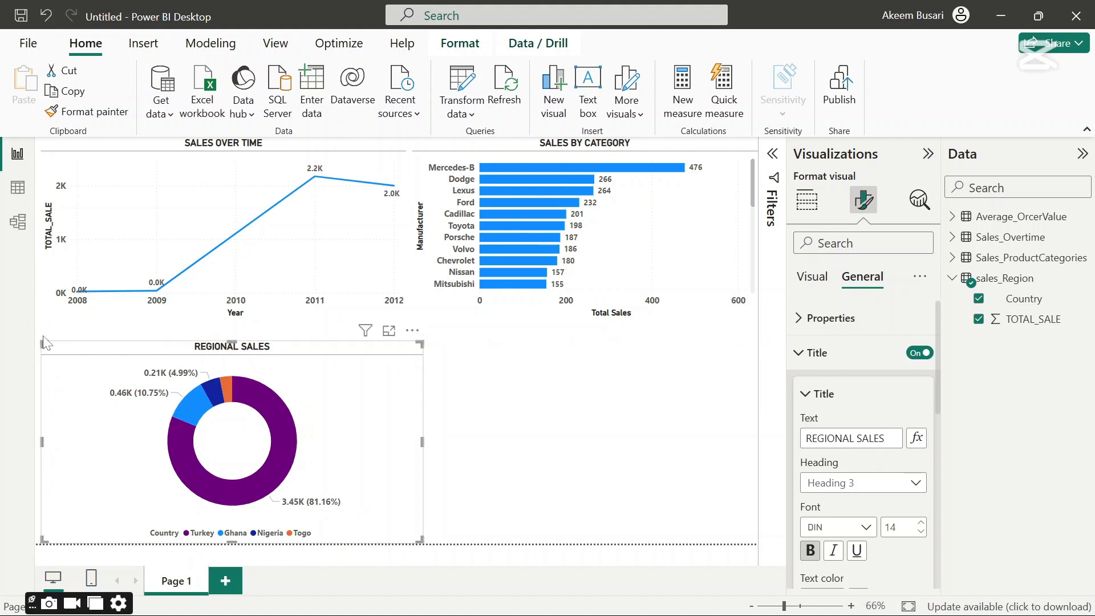
{"action": "left_click", "coordinate": [349, 288]}
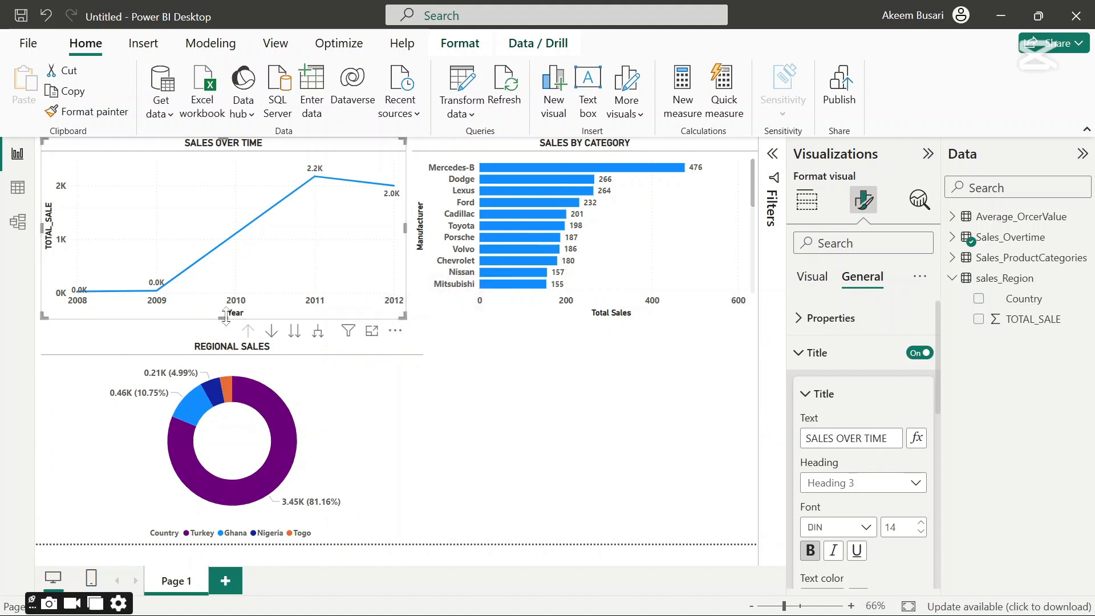
{"action": "mouse_move", "coordinate": [226, 317]}
{"action": "left_mouse_down"}
{"action": "mouse_move", "coordinate": [227, 342]}
{"action": "mouse_move", "coordinate": [226, 331]}
{"action": "left_mouse_up"}
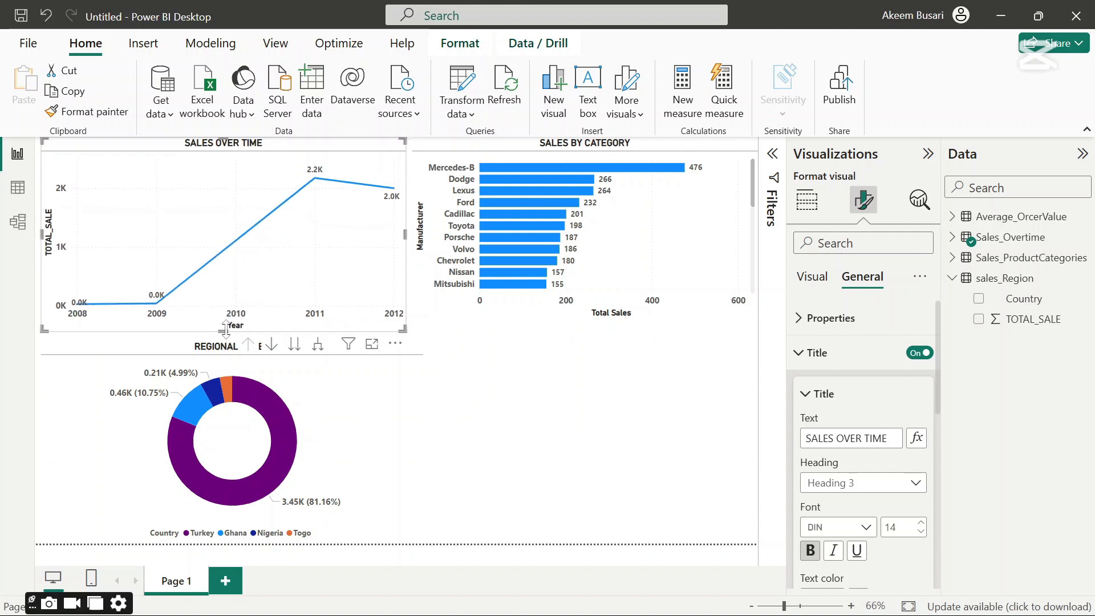
{"action": "left_click", "coordinate": [510, 371]}
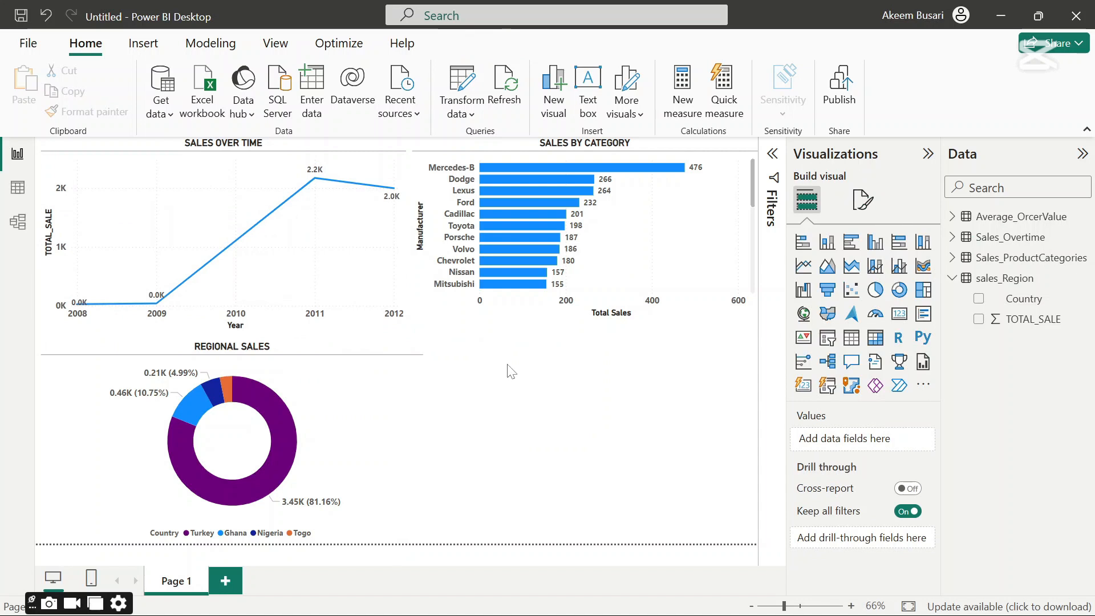
- Narrow the donut chart from its right edge to about the width of the line chart above
{"action": "left_click", "coordinate": [421, 407]}
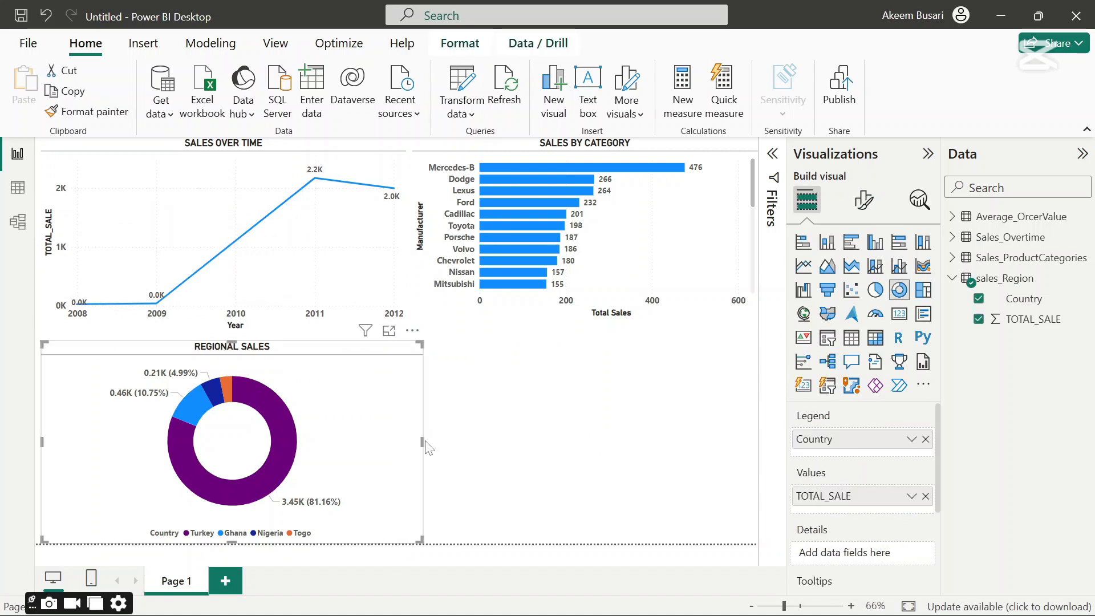
{"action": "left_click_drag", "start_coordinate": [422, 441], "coordinate": [411, 442]}
{"action": "left_click", "coordinate": [499, 463]}
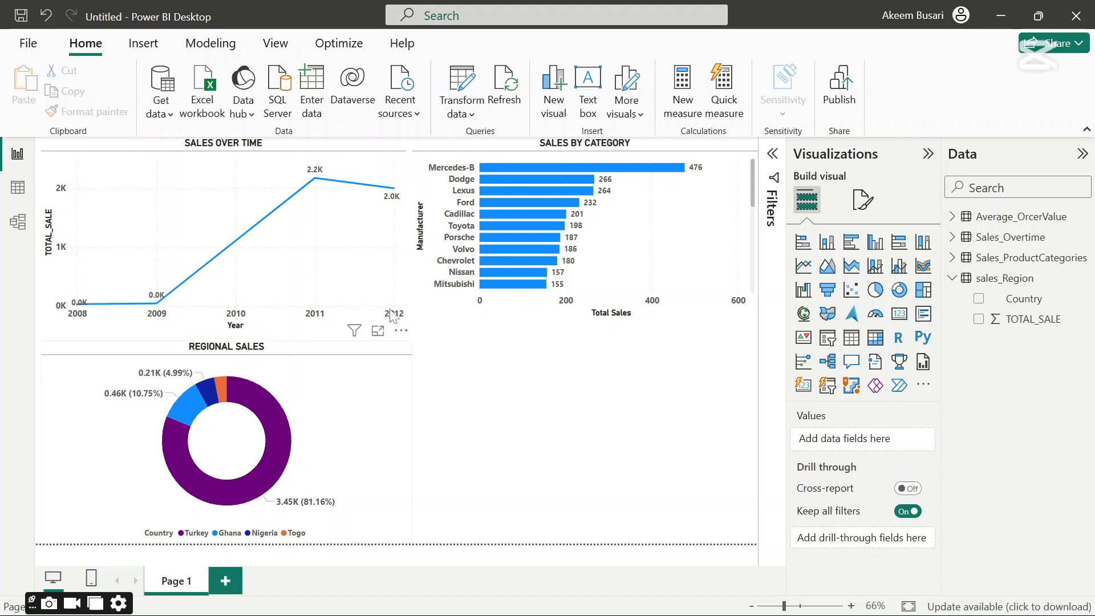
- Collapse the sales_Region field list and convert the REGIONAL SALES donut chart into a map visual
{"action": "left_click", "coordinate": [952, 278]}
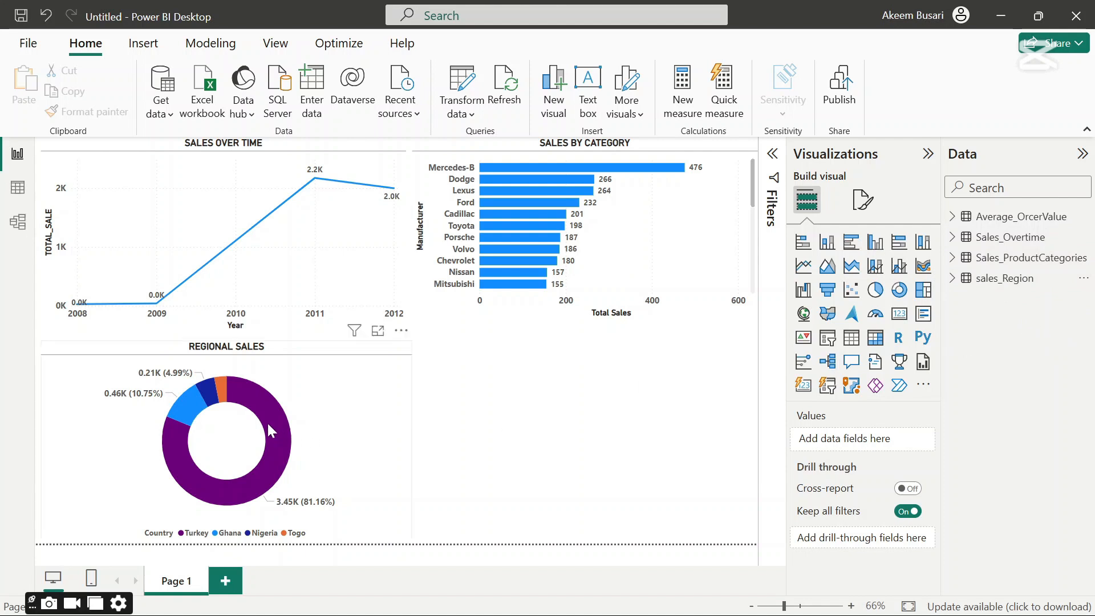
{"action": "mouse_move", "coordinate": [268, 425]}
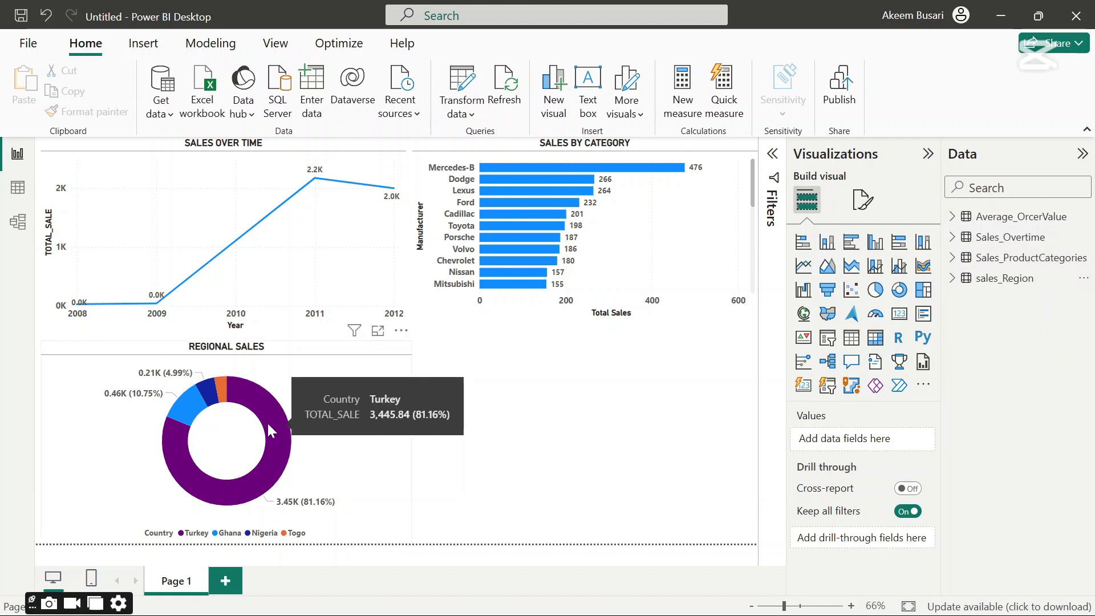
{"action": "left_click", "coordinate": [268, 426]}
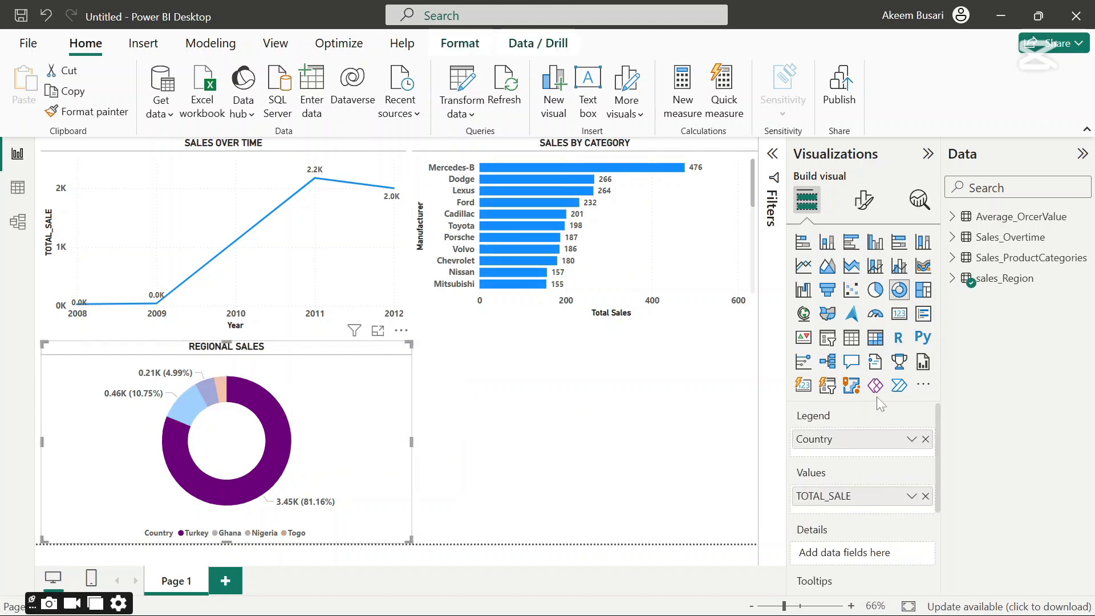
{"action": "left_click", "coordinate": [804, 314]}
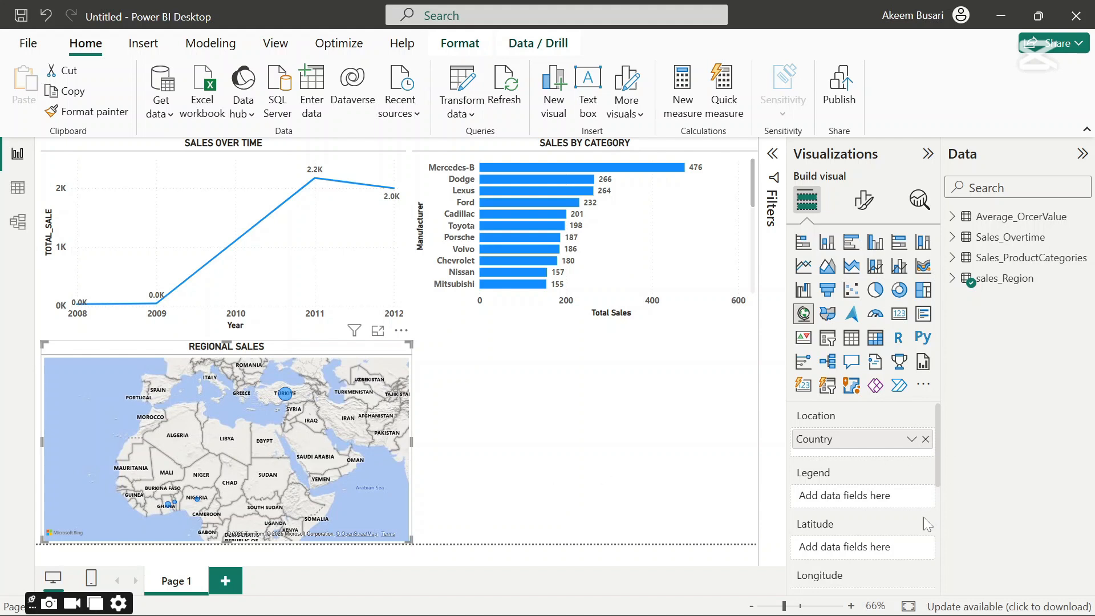
- Set the default colour of the map's bubbles to red
{"action": "left_click", "coordinate": [864, 200]}
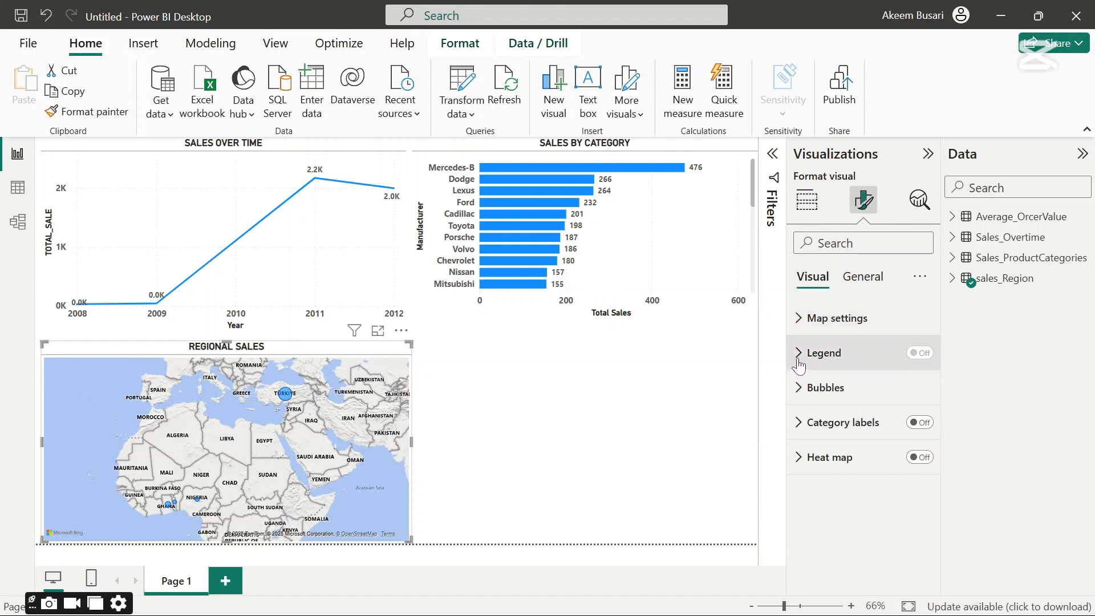
{"action": "left_click", "coordinate": [797, 355]}
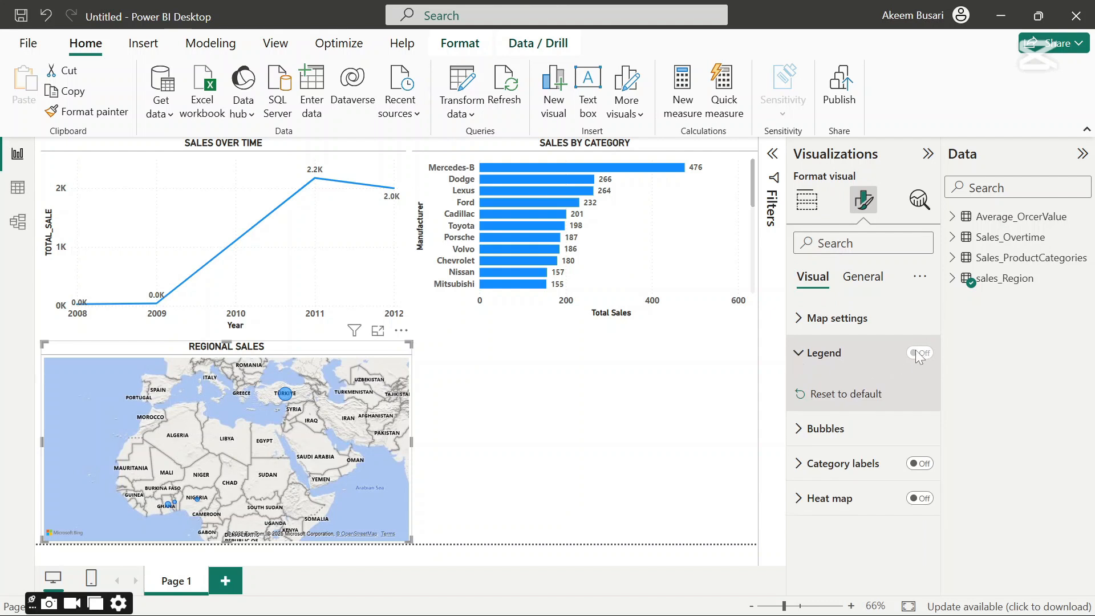
{"action": "left_click", "coordinate": [800, 354]}
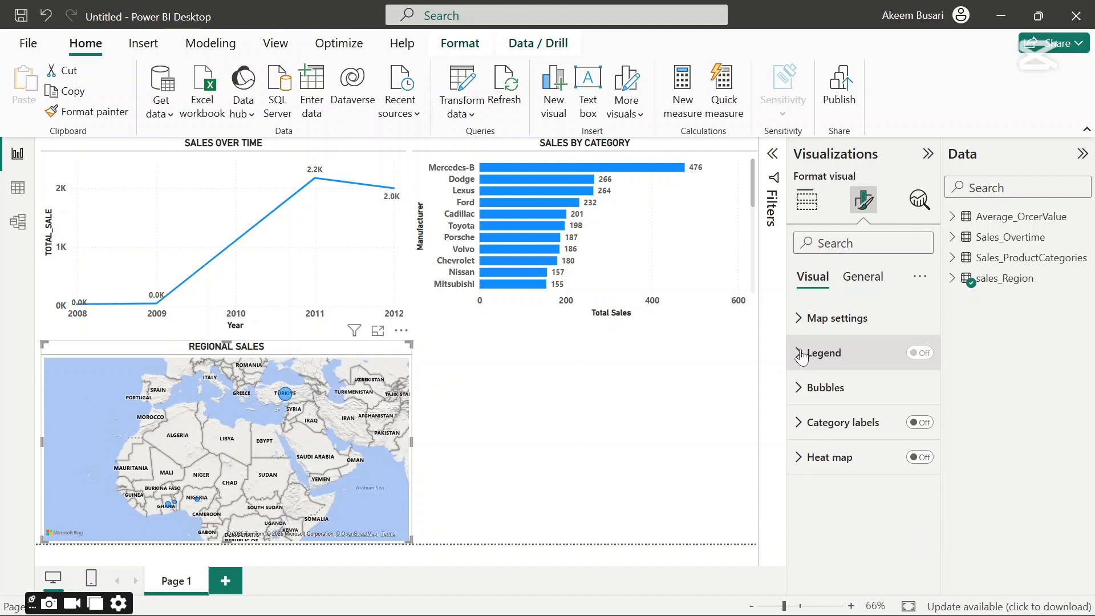
{"action": "left_click", "coordinate": [798, 388]}
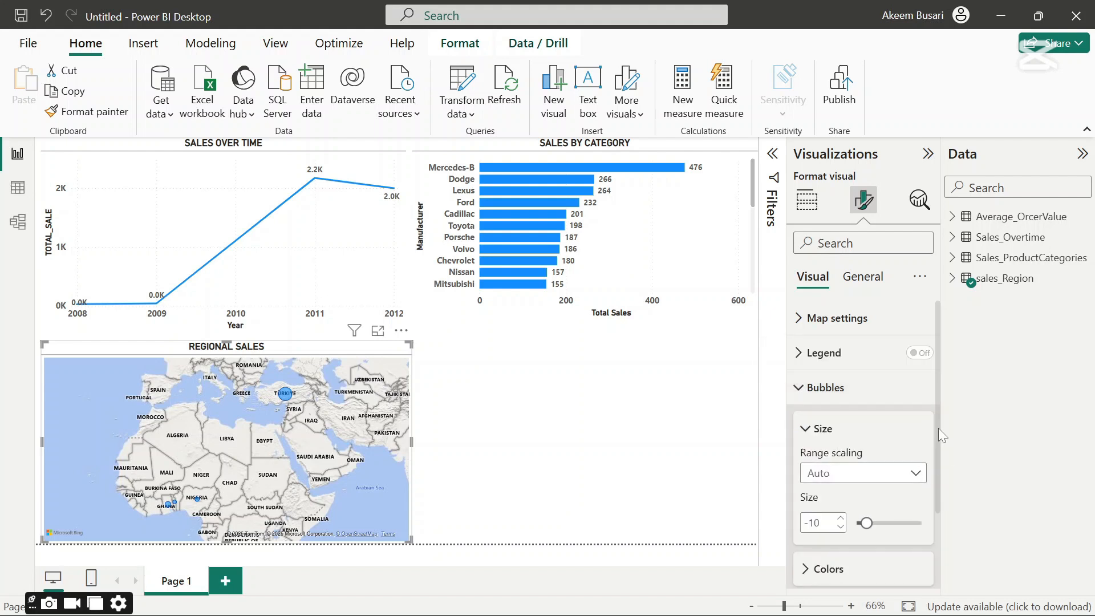
{"action": "left_click_drag", "start_coordinate": [939, 428], "coordinate": [936, 495]}
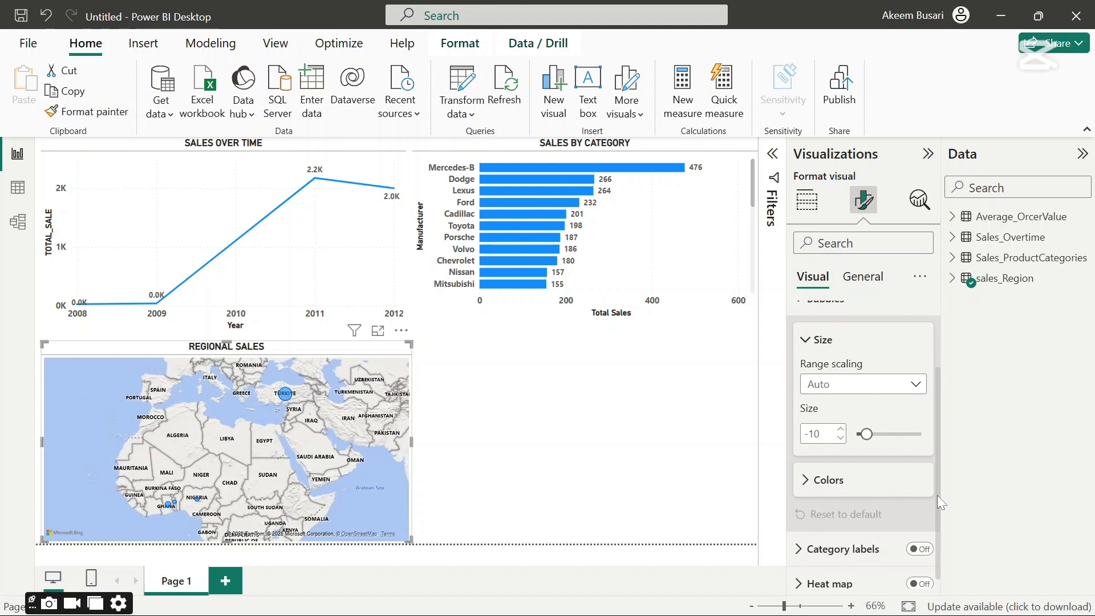
{"action": "left_click", "coordinate": [805, 485]}
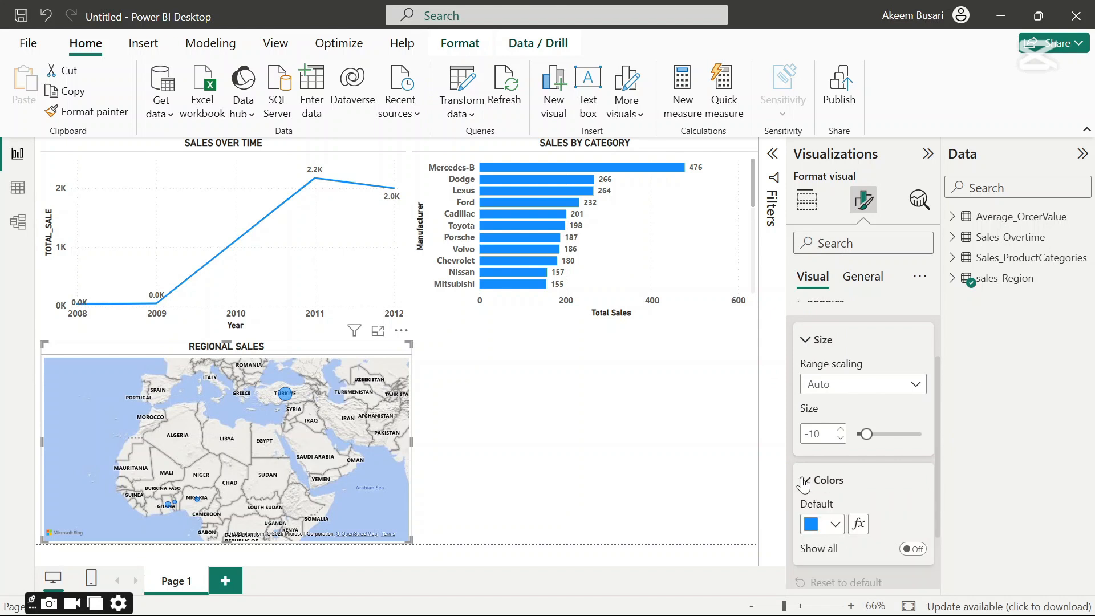
{"action": "left_click", "coordinate": [833, 526]}
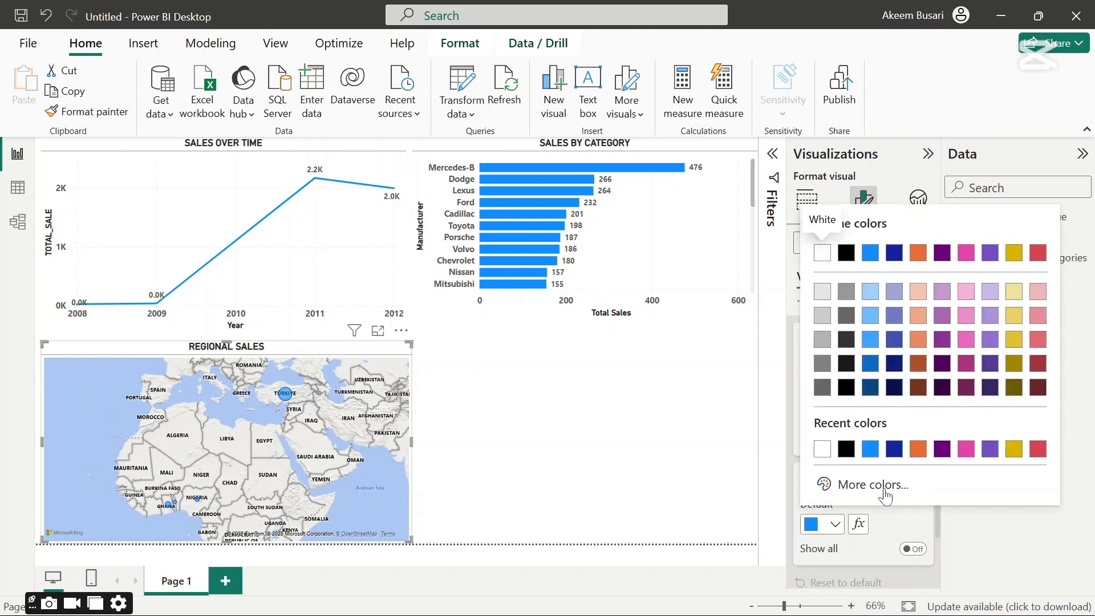
{"action": "left_click", "coordinate": [1036, 451]}
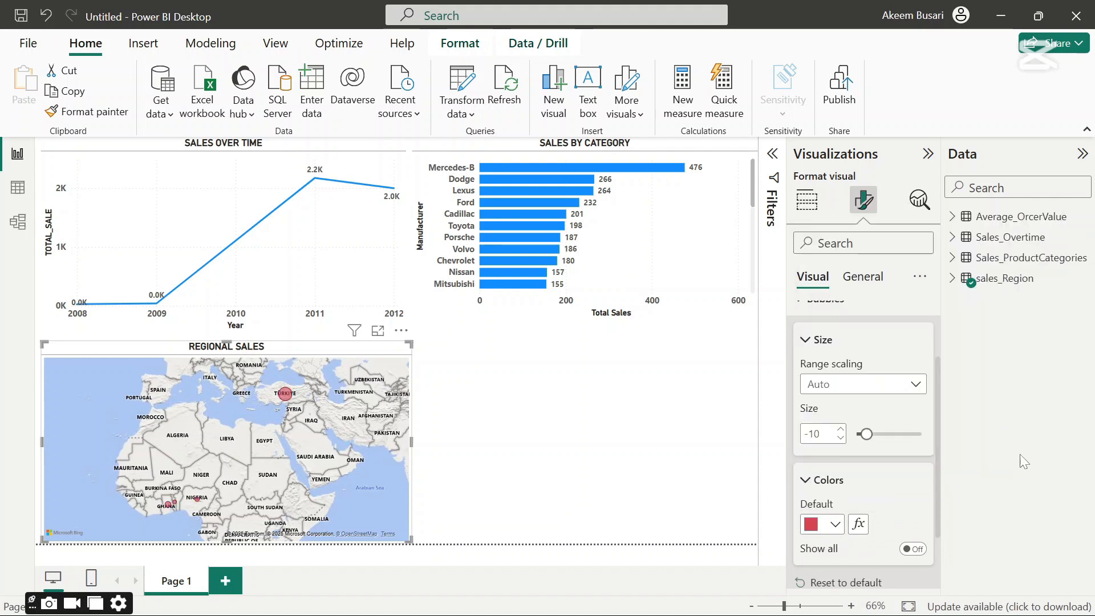
{"action": "left_click_drag", "start_coordinate": [936, 465], "coordinate": [936, 514]}
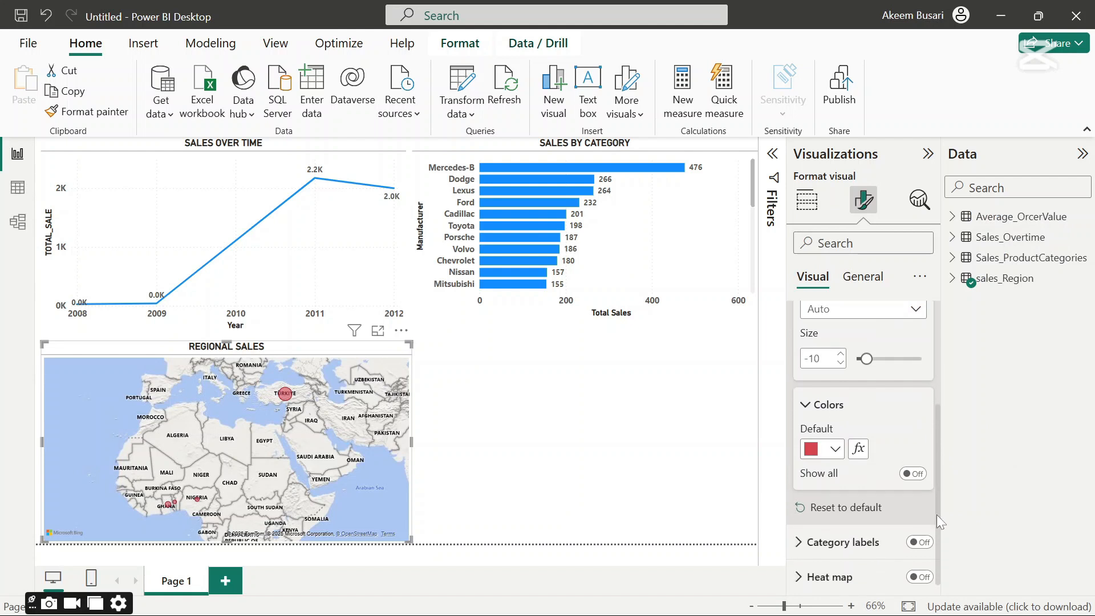
{"action": "left_click", "coordinate": [912, 473]}
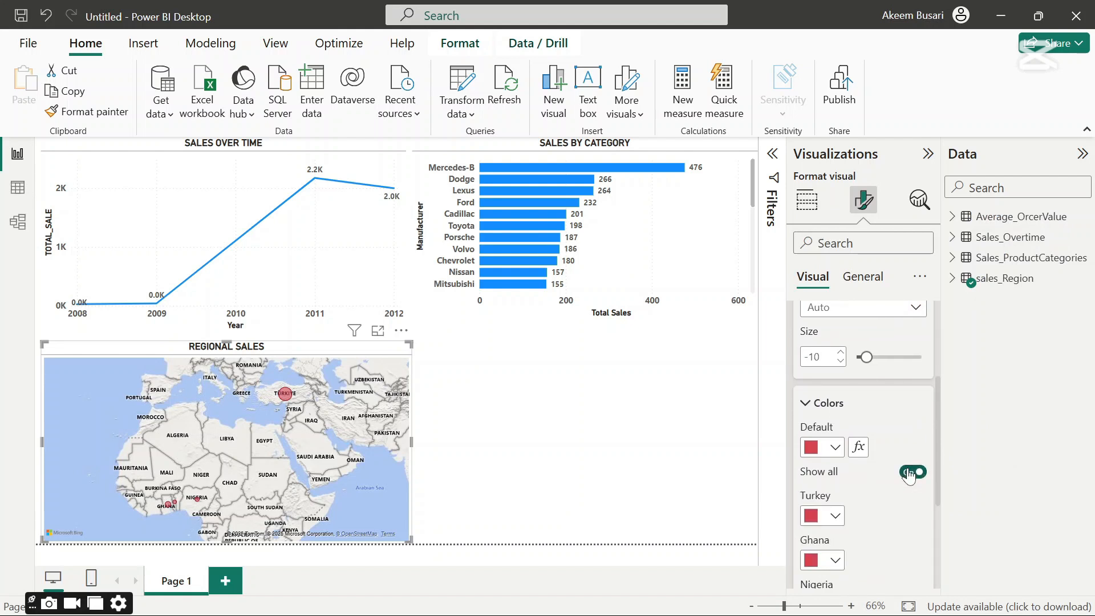
{"action": "left_click", "coordinate": [912, 473]}
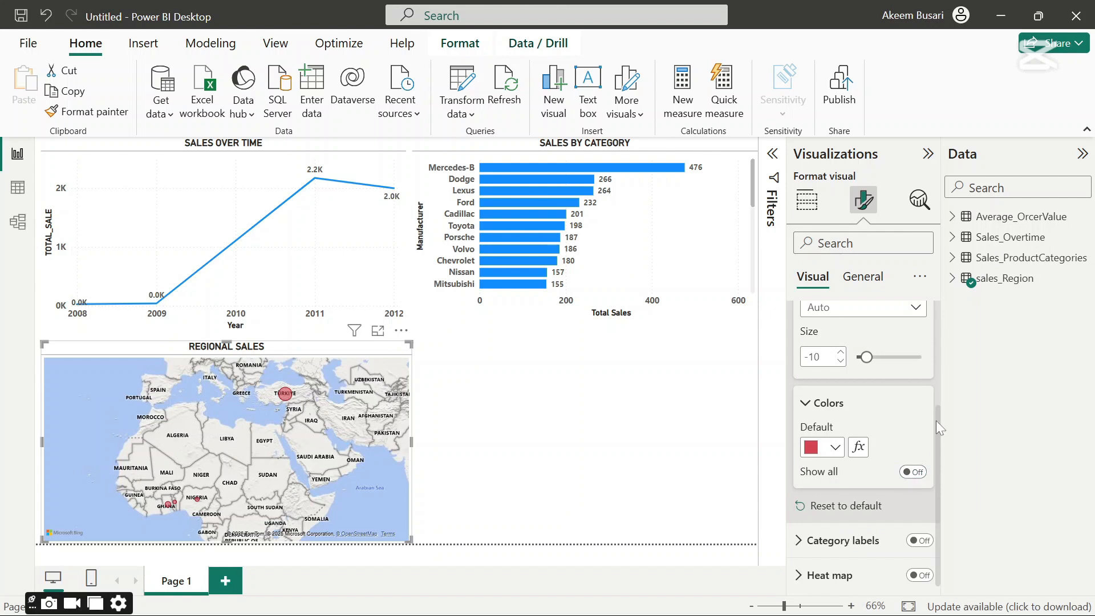
- Turn on category labels for the map and make the label text bold
{"action": "left_click_drag", "start_coordinate": [936, 420], "coordinate": [936, 435]}
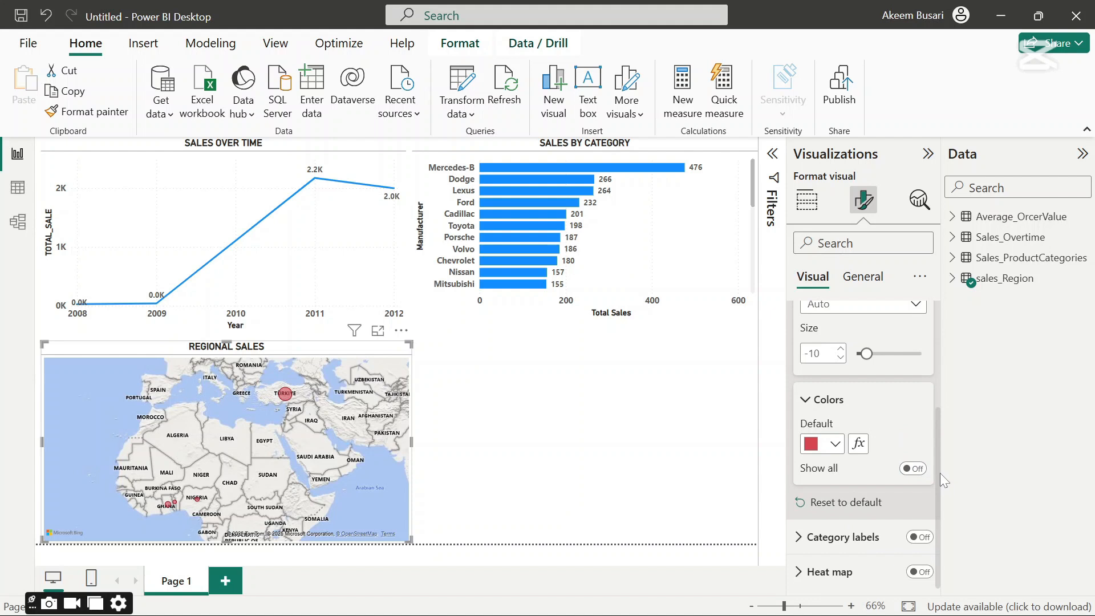
{"action": "left_click", "coordinate": [799, 538]}
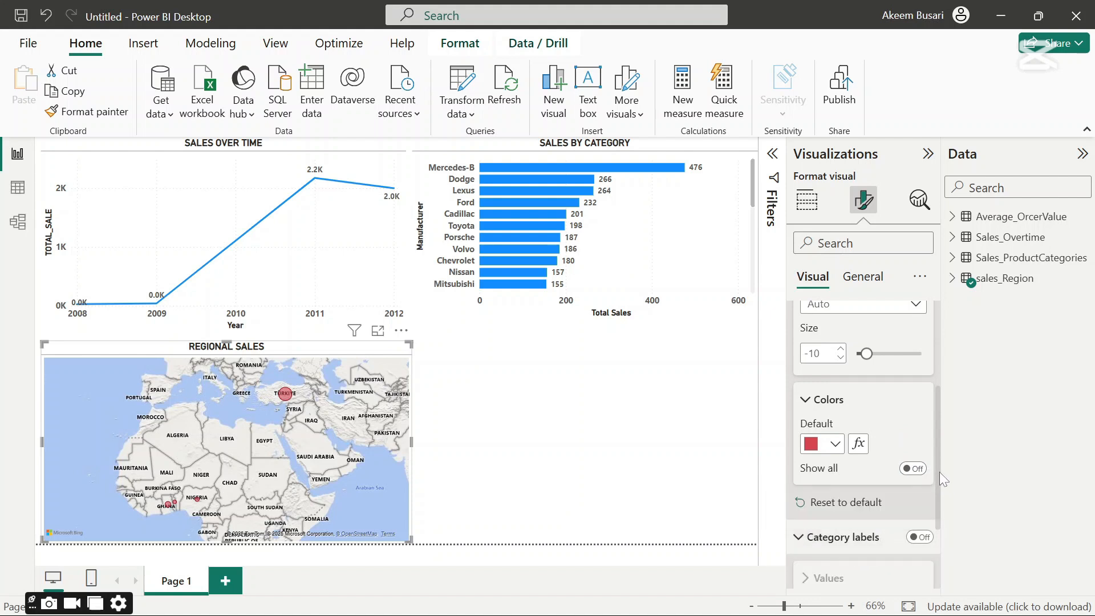
{"action": "left_click_drag", "start_coordinate": [939, 474], "coordinate": [935, 519]}
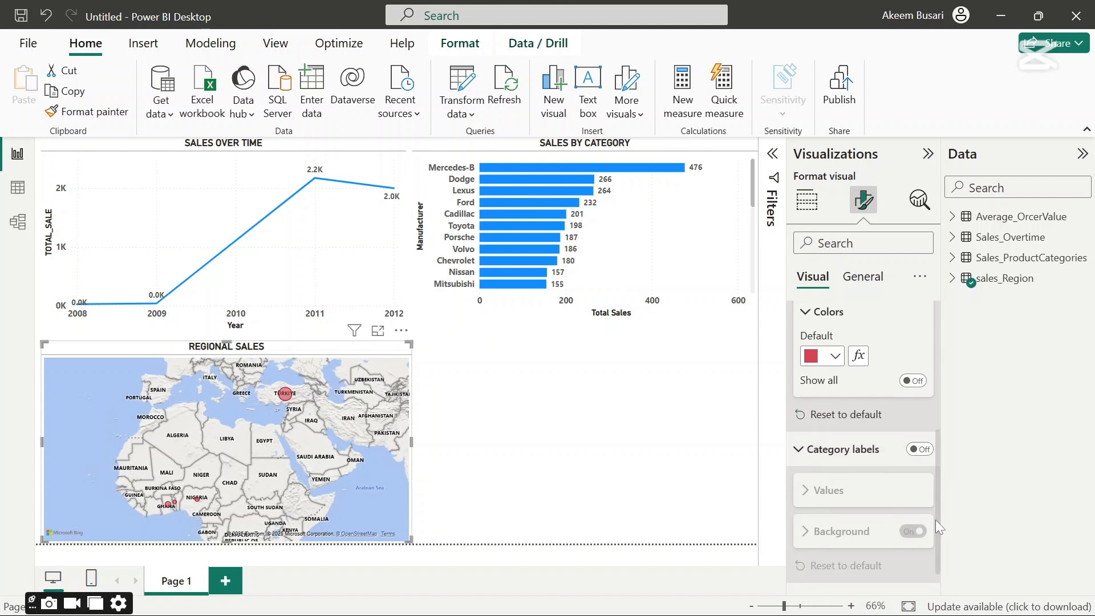
{"action": "left_click", "coordinate": [919, 447]}
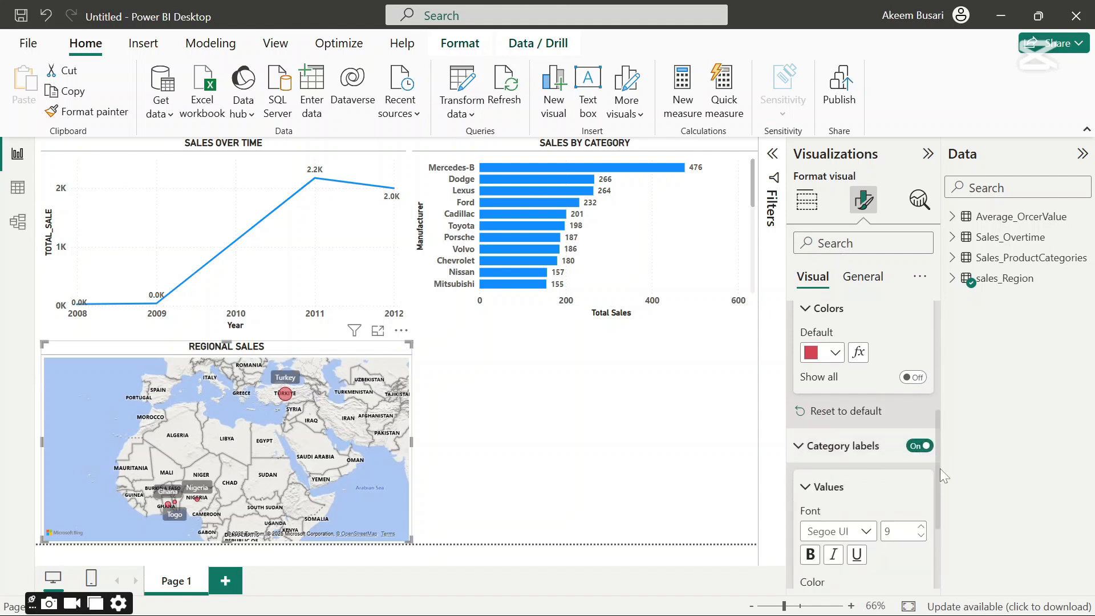
{"action": "left_click_drag", "start_coordinate": [940, 471], "coordinate": [939, 504]}
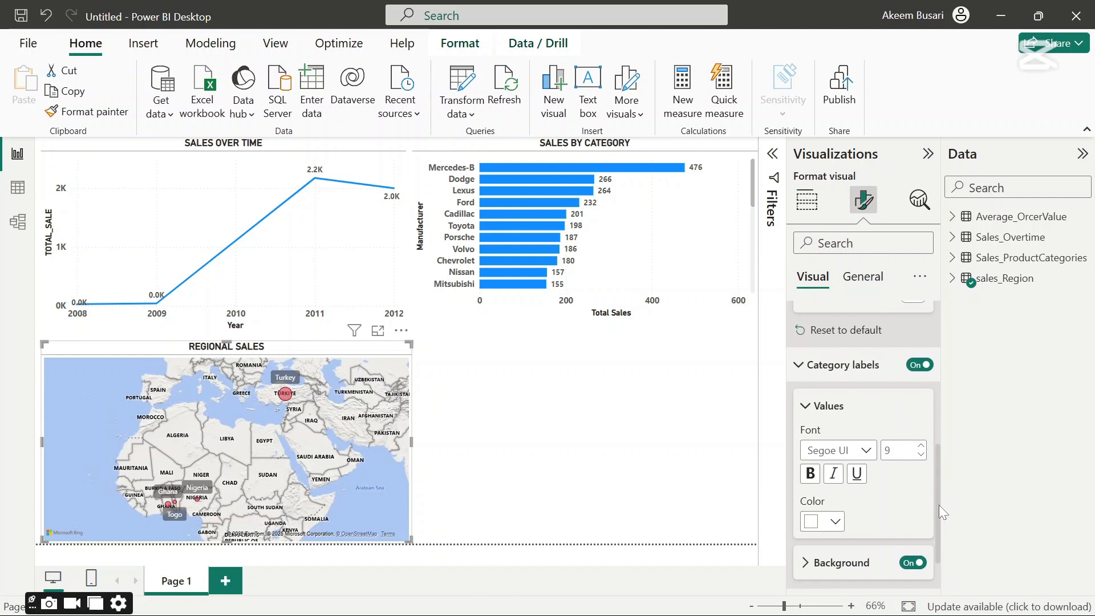
{"action": "left_click", "coordinate": [811, 476]}
{"action": "left_click_drag", "start_coordinate": [940, 468], "coordinate": [952, 303]}
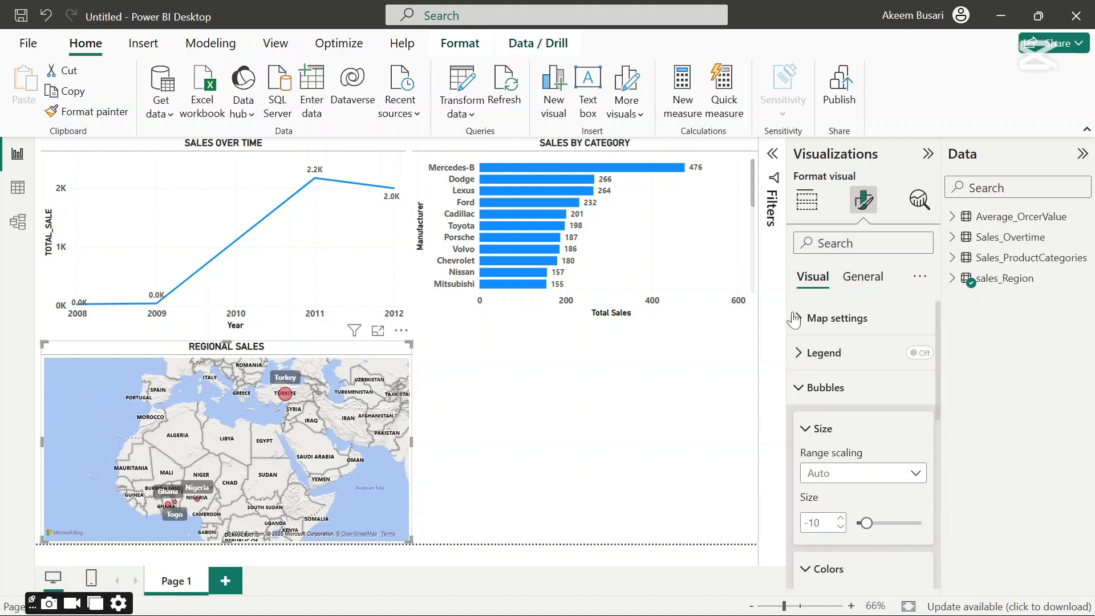
{"action": "left_click", "coordinate": [852, 283]}
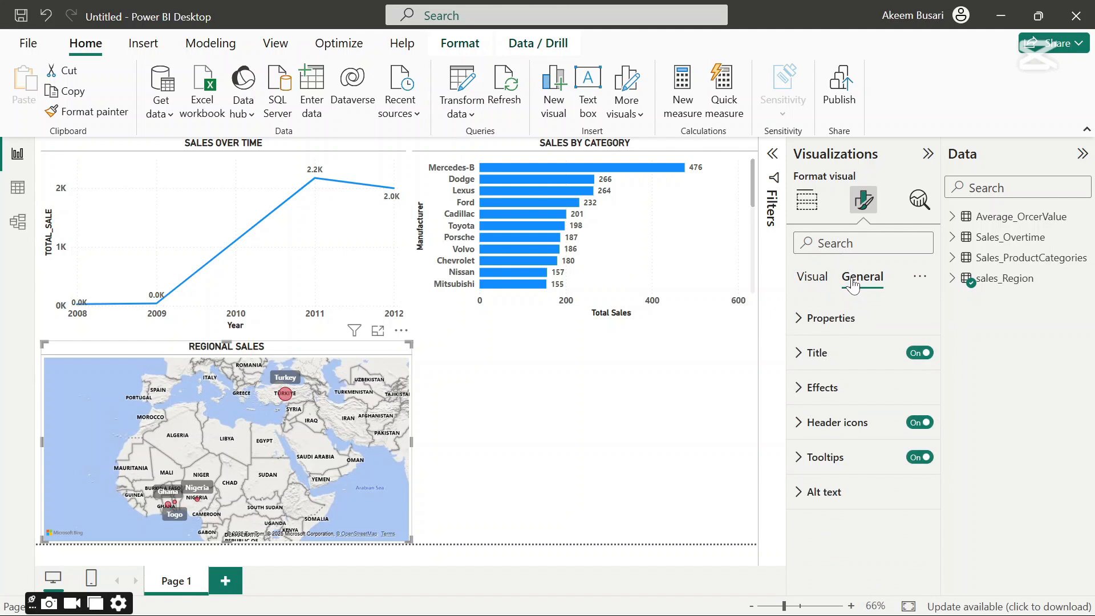
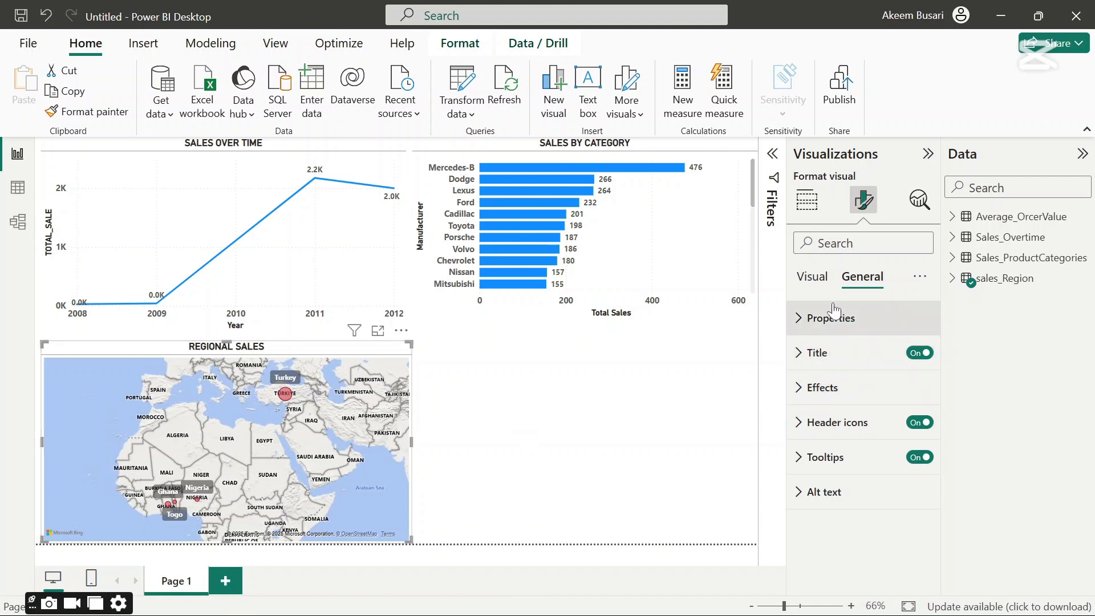
{"action": "left_click", "coordinate": [813, 277]}
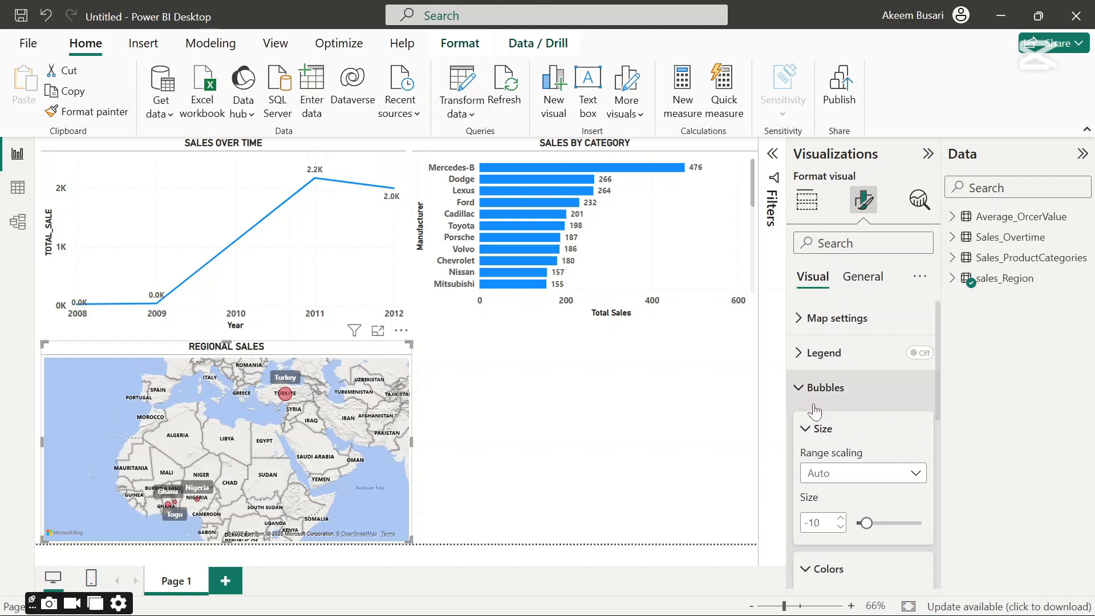
- Collapse the bubble settings and set the map's category label font size to 11
{"action": "left_click", "coordinate": [801, 390]}
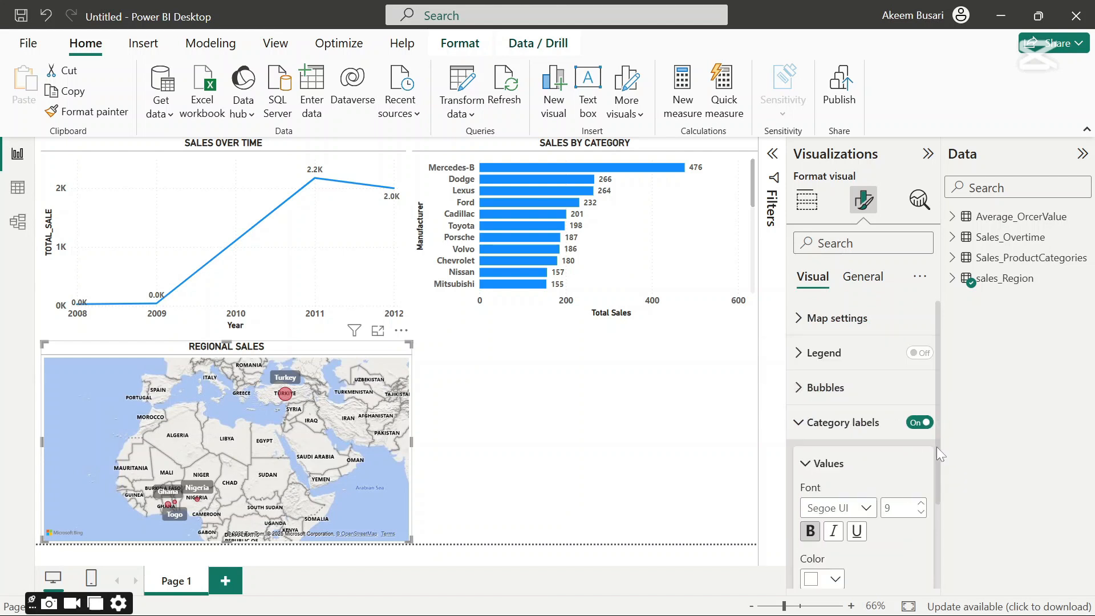
{"action": "left_click_drag", "start_coordinate": [937, 447], "coordinate": [947, 496]}
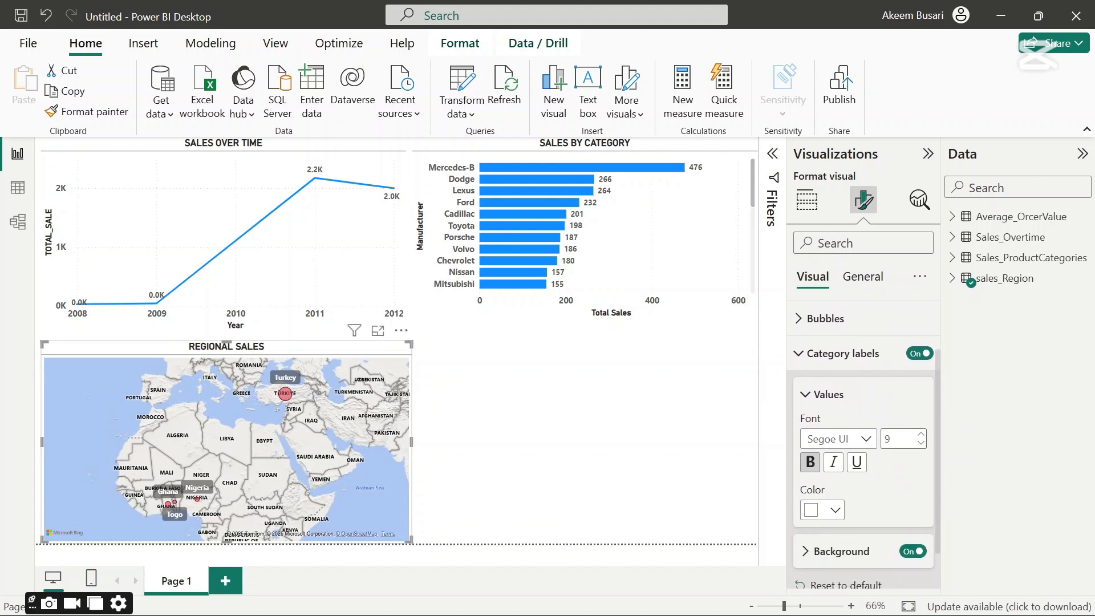
{"action": "left_click", "coordinate": [921, 434]}
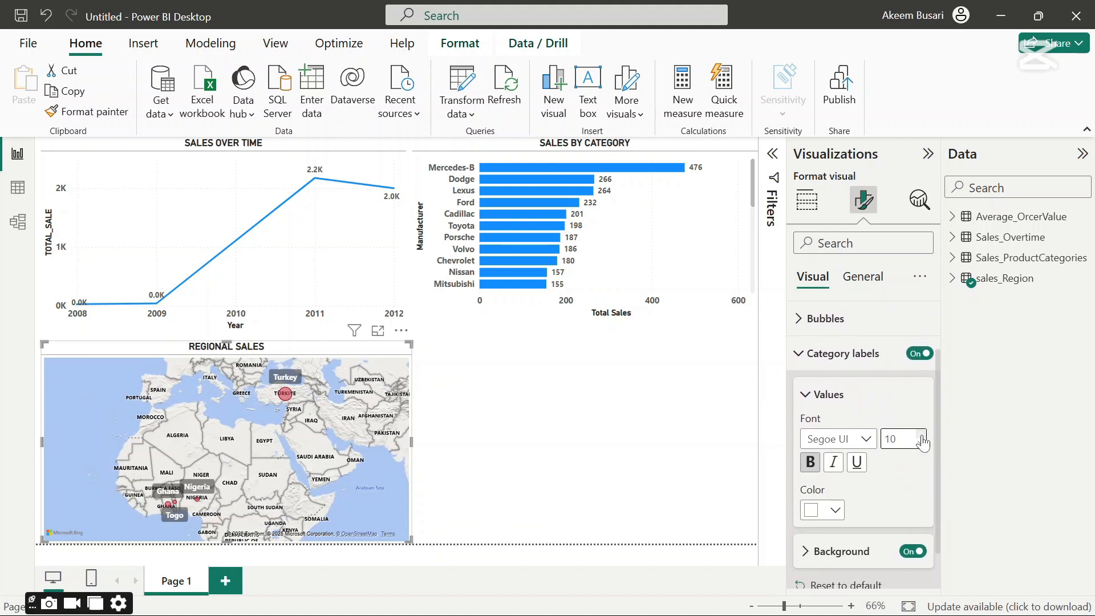
{"action": "left_click", "coordinate": [921, 435]}
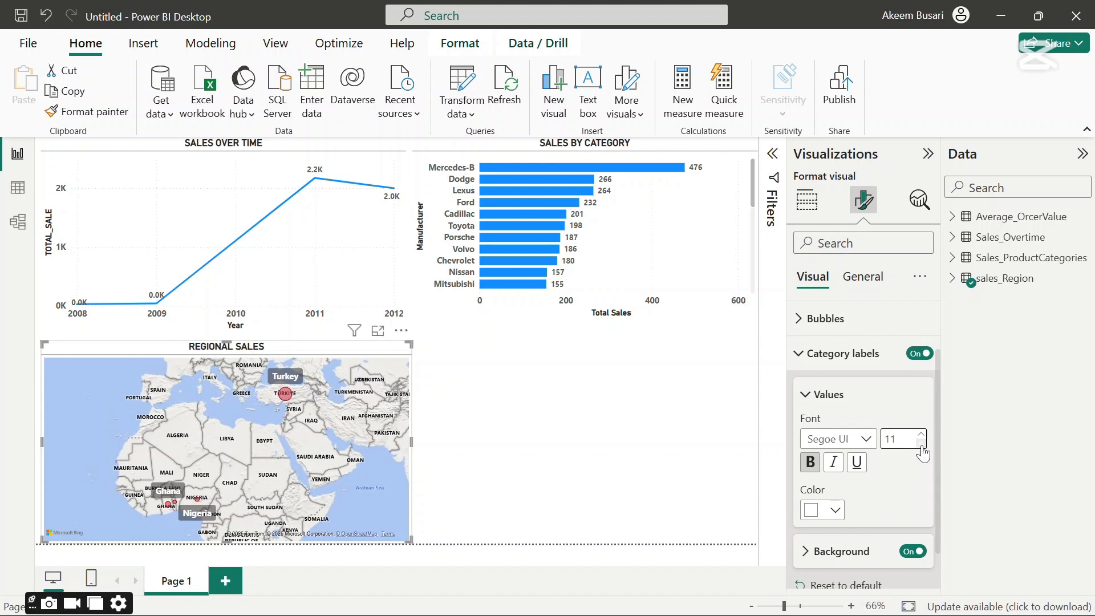
- Set the map's category label font size to 10, then open the map settings and collapse their style options
{"action": "left_click", "coordinate": [921, 444]}
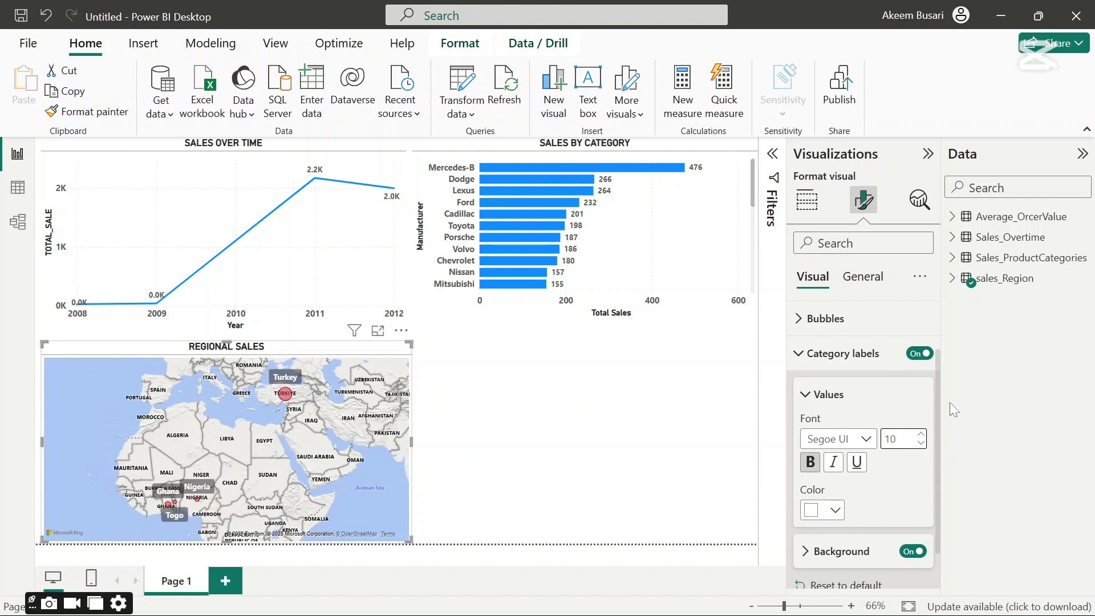
{"action": "left_click_drag", "start_coordinate": [938, 402], "coordinate": [946, 345]}
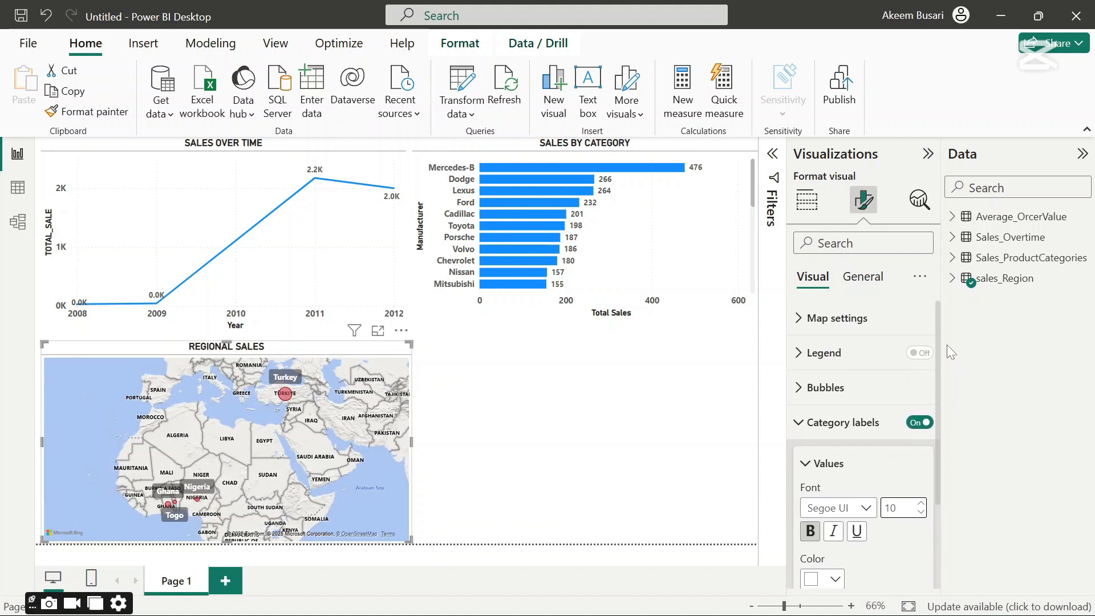
{"action": "left_click", "coordinate": [798, 320]}
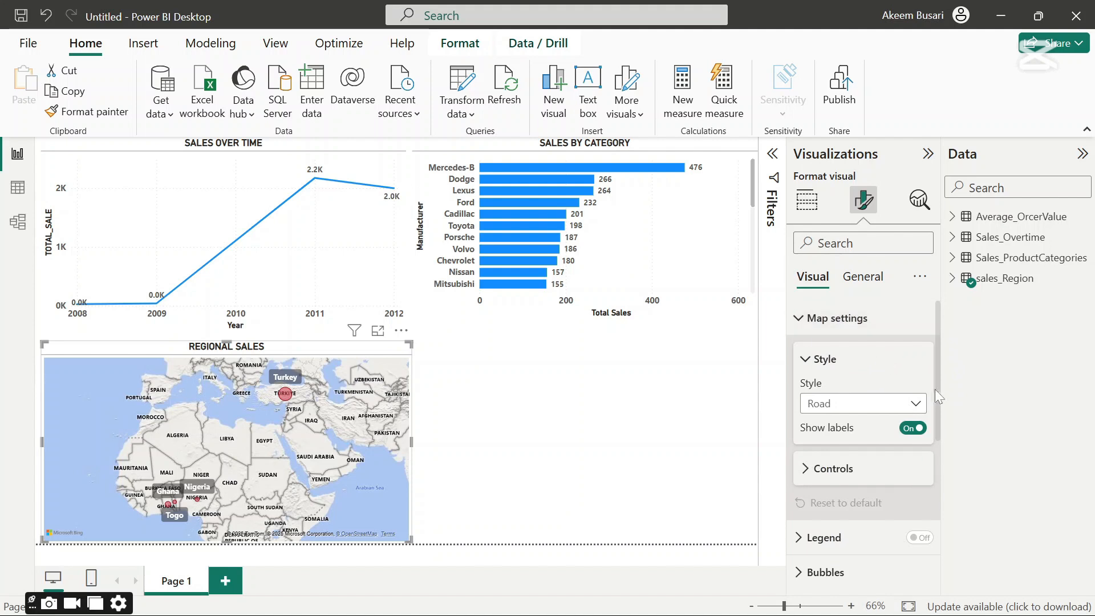
{"action": "left_click", "coordinate": [804, 363]}
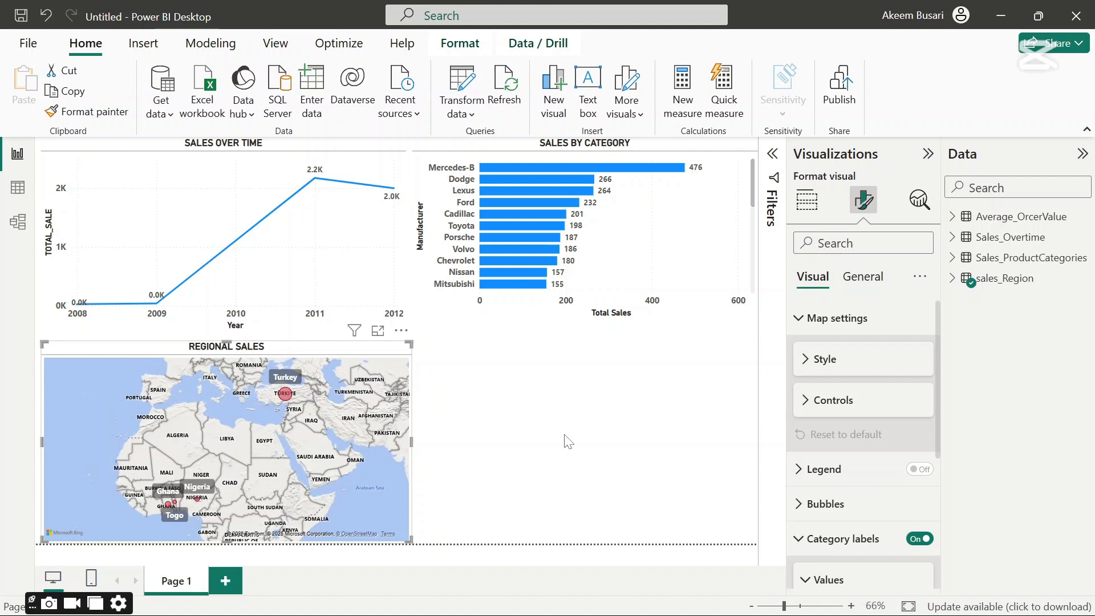
- Add a table of Manufacturer and TOTAL_SALE from Sales_ProductCategories beside the map and narrow it to fit its two columns
{"action": "left_click", "coordinate": [491, 431]}
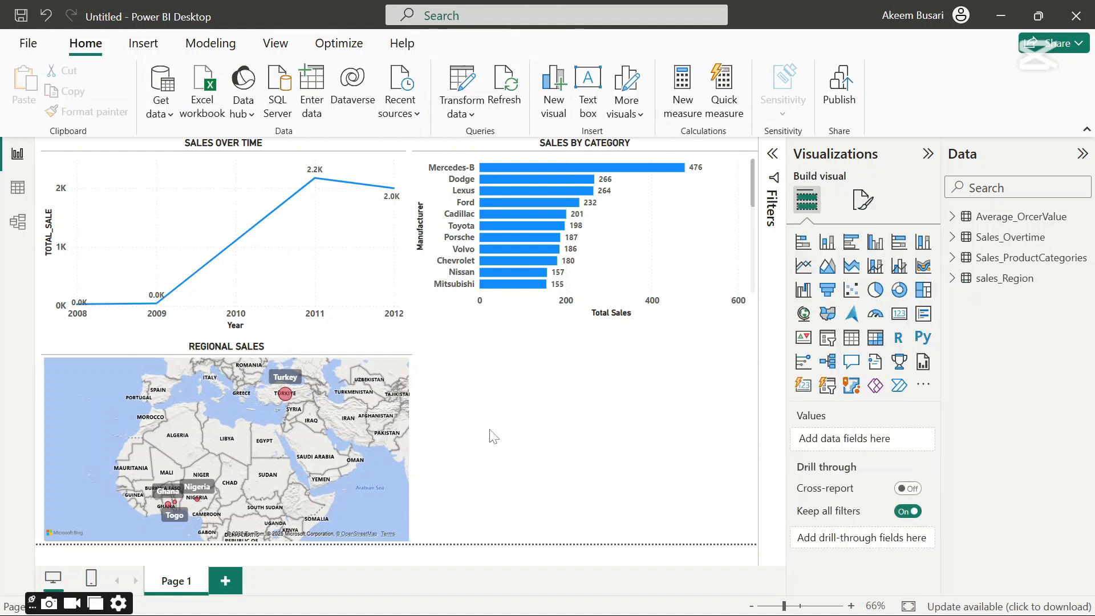
{"action": "left_click", "coordinate": [852, 340]}
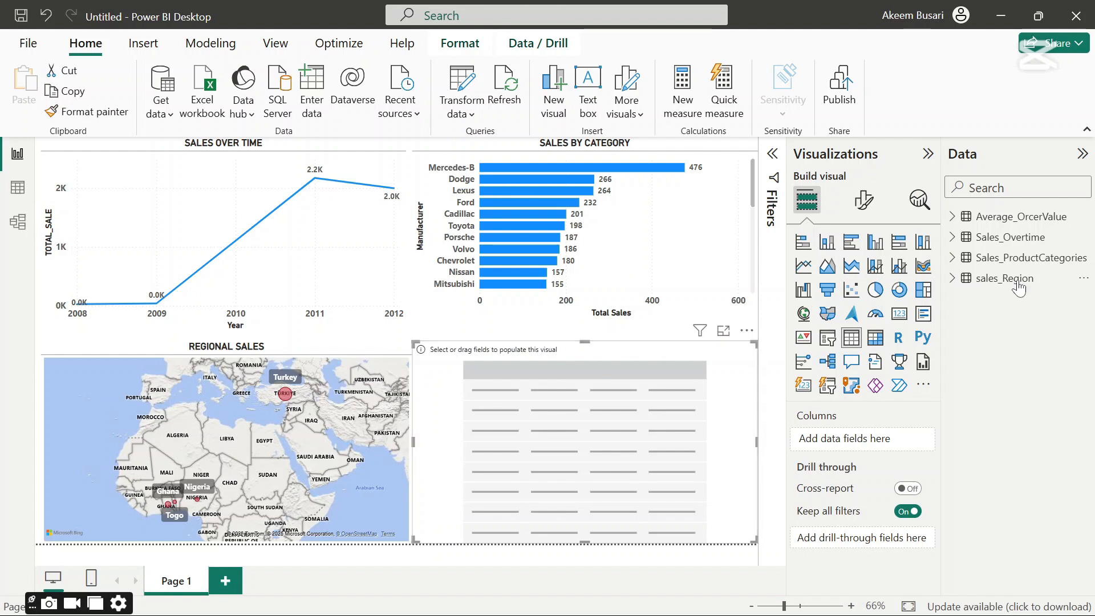
{"action": "left_click", "coordinate": [951, 258]}
{"action": "left_click", "coordinate": [979, 278]}
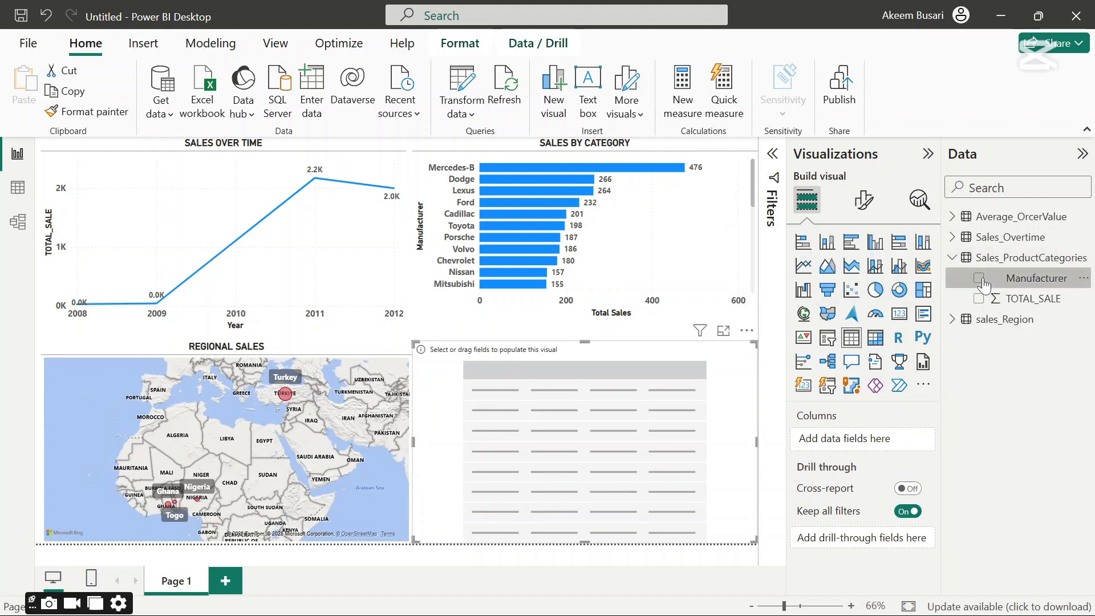
{"action": "left_click", "coordinate": [979, 299]}
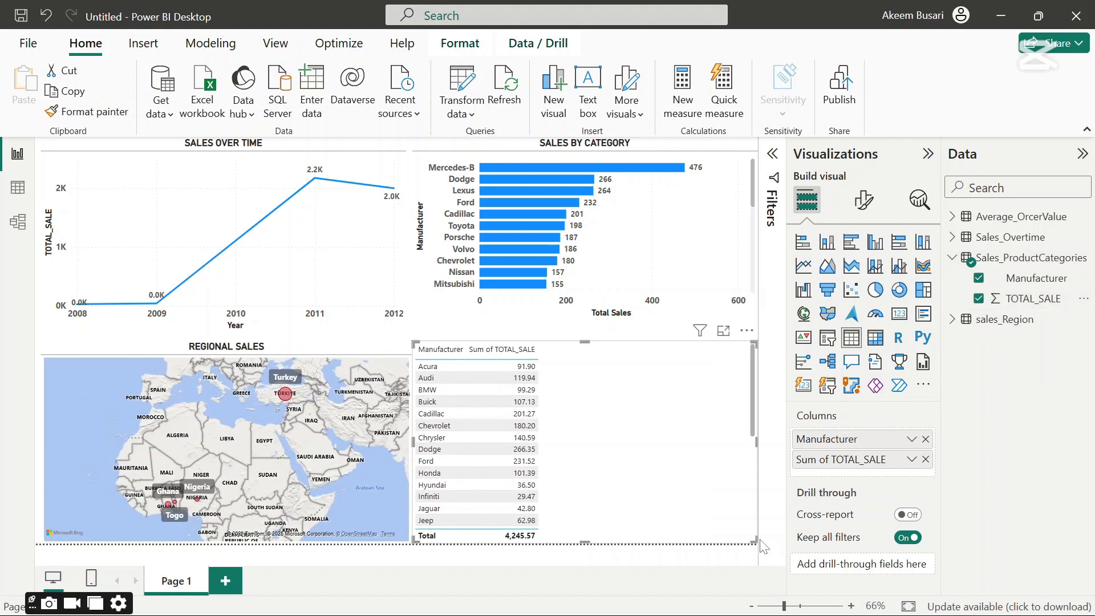
{"action": "left_click_drag", "start_coordinate": [755, 539], "coordinate": [546, 537]}
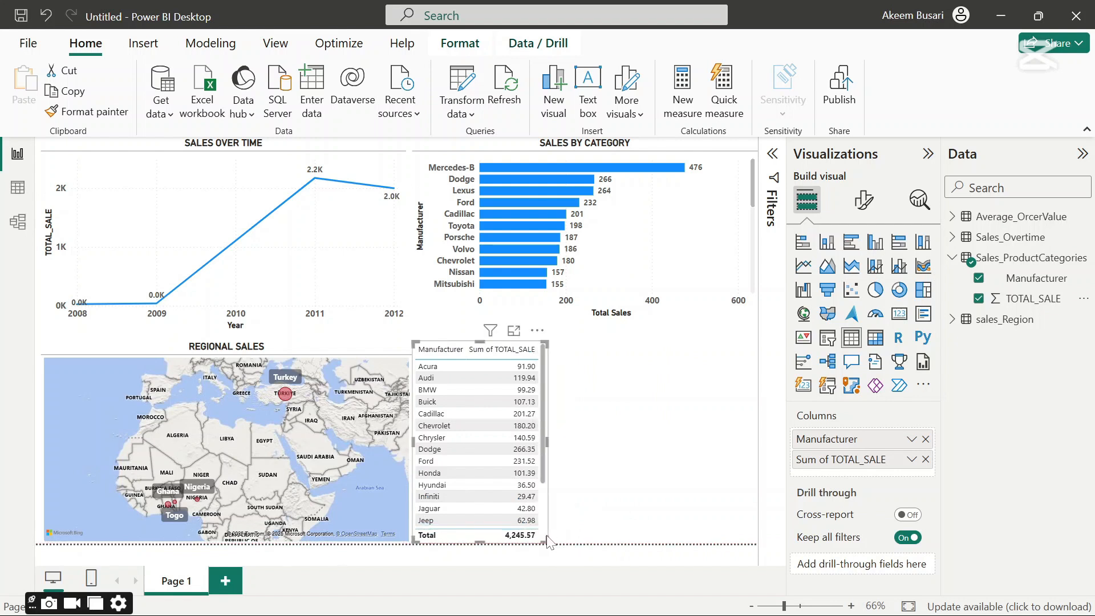
- Insert a second table visual beside the manufacturer table and expand the sales_Region fields in place of the Sales_ProductCategories ones
{"action": "left_click", "coordinate": [661, 459]}
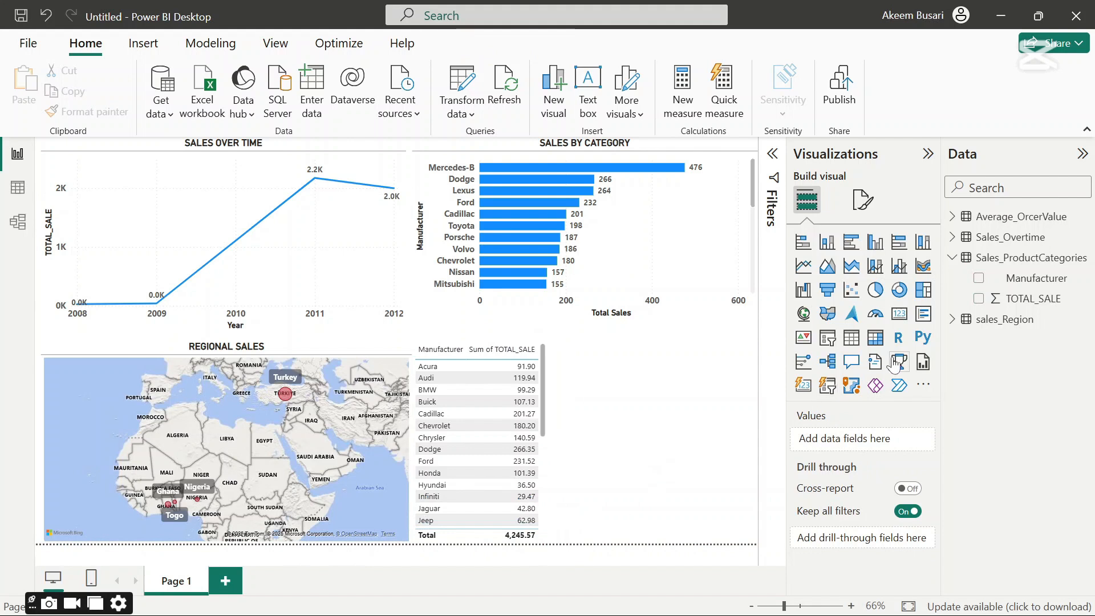
{"action": "left_click", "coordinate": [851, 338]}
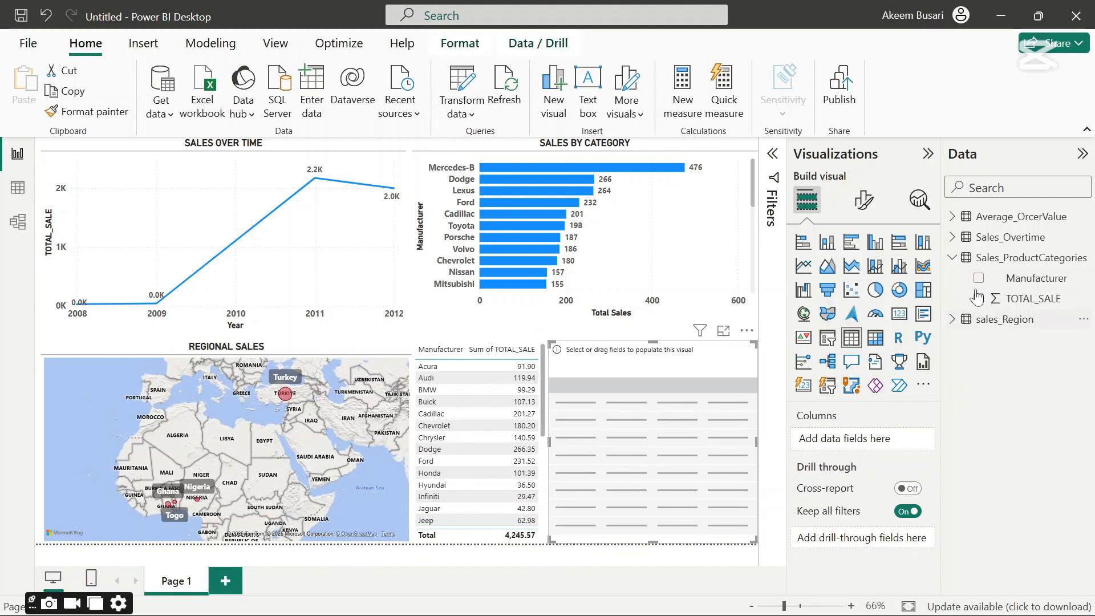
{"action": "left_click", "coordinate": [951, 257]}
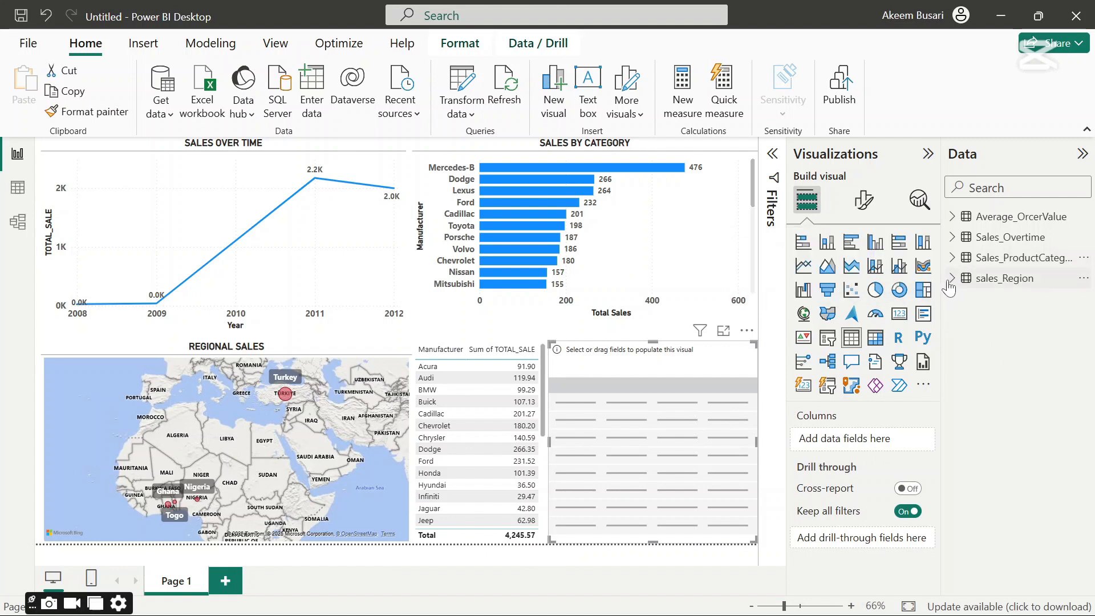
{"action": "left_click", "coordinate": [951, 279]}
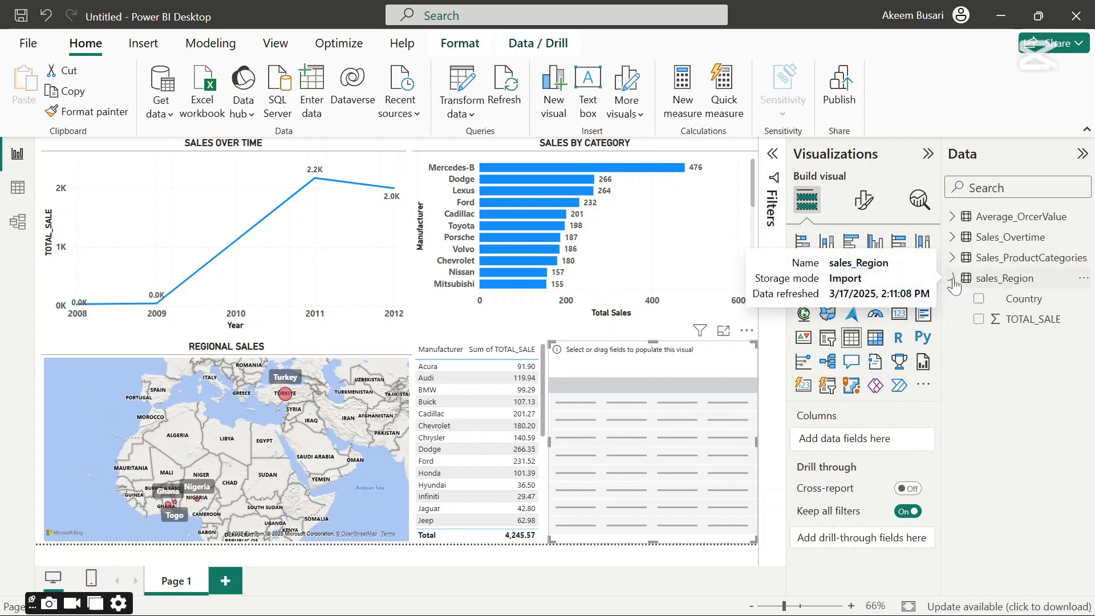
- Fill the empty table with Country and TOTAL_SALE from sales_Region and shrink it to fit its rows
{"action": "left_click", "coordinate": [978, 299]}
{"action": "left_click", "coordinate": [979, 320]}
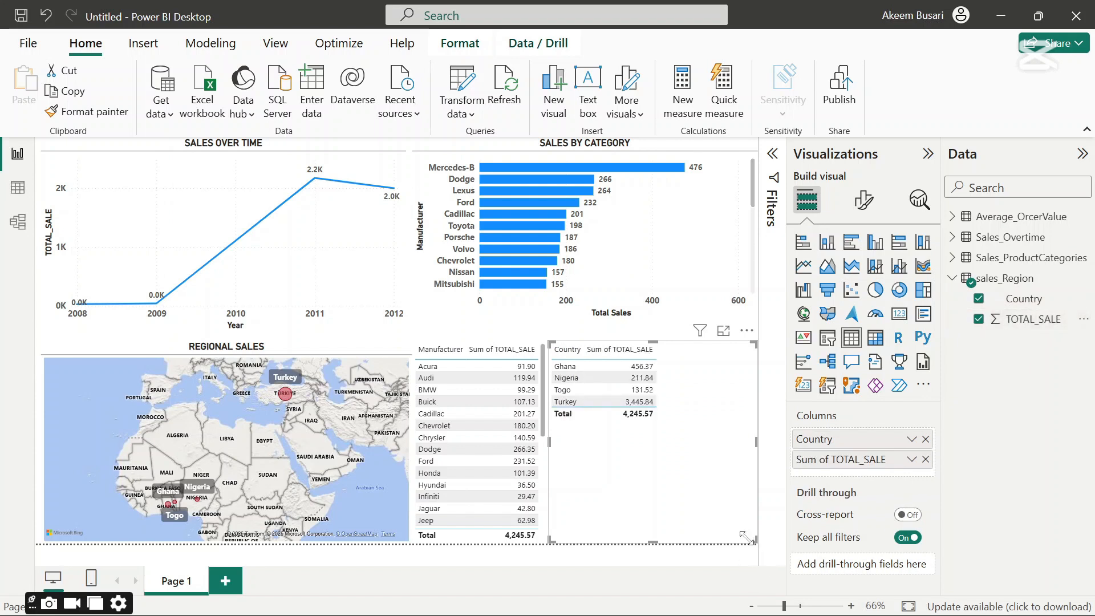
{"action": "left_click_drag", "start_coordinate": [745, 537], "coordinate": [663, 433]}
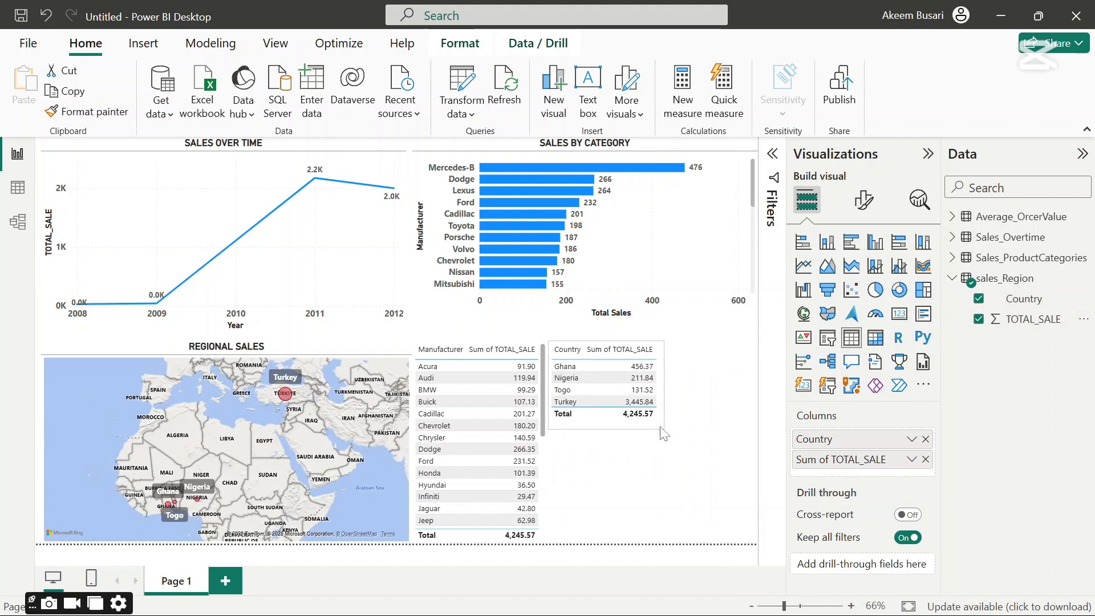
{"action": "left_click", "coordinate": [728, 464]}
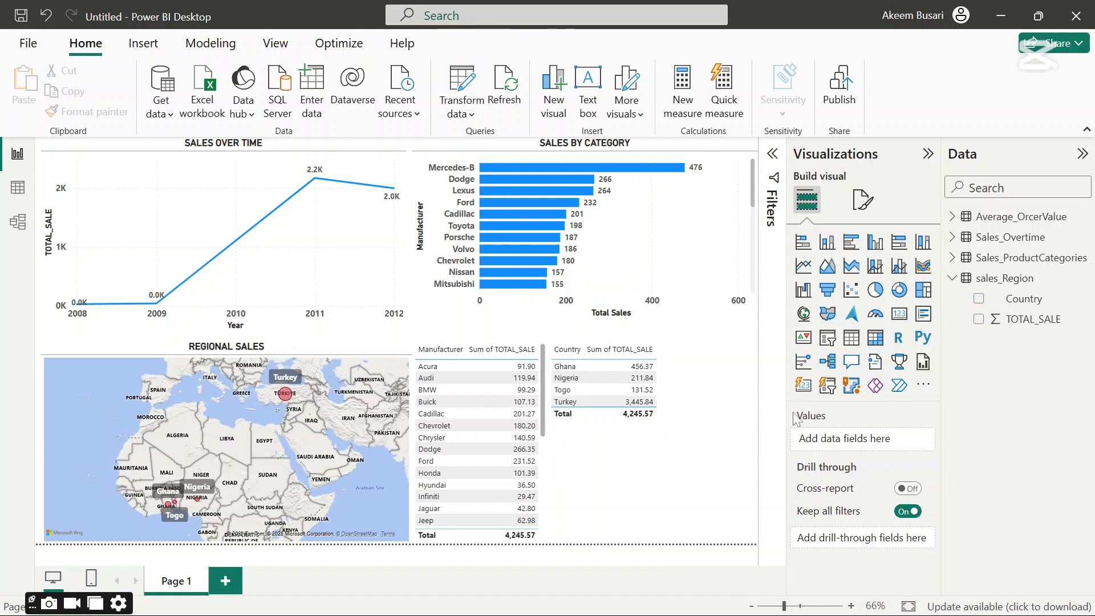
- Insert another empty table, shift the country table to the page's right edge, and place the new table between it and the manufacturer table
{"action": "left_click", "coordinate": [848, 342]}
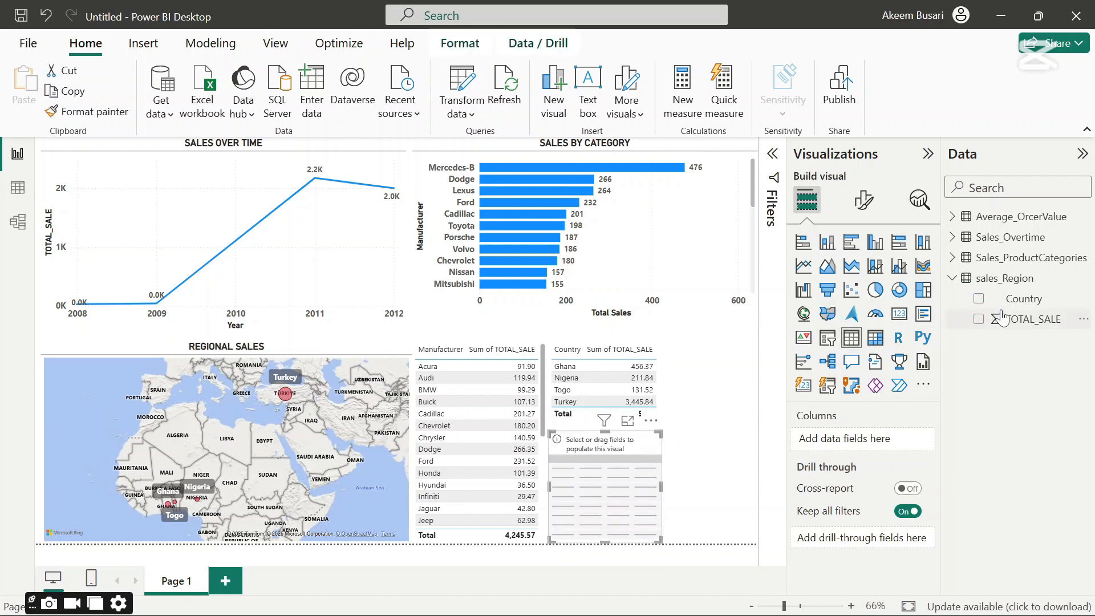
{"action": "left_click", "coordinate": [952, 279]}
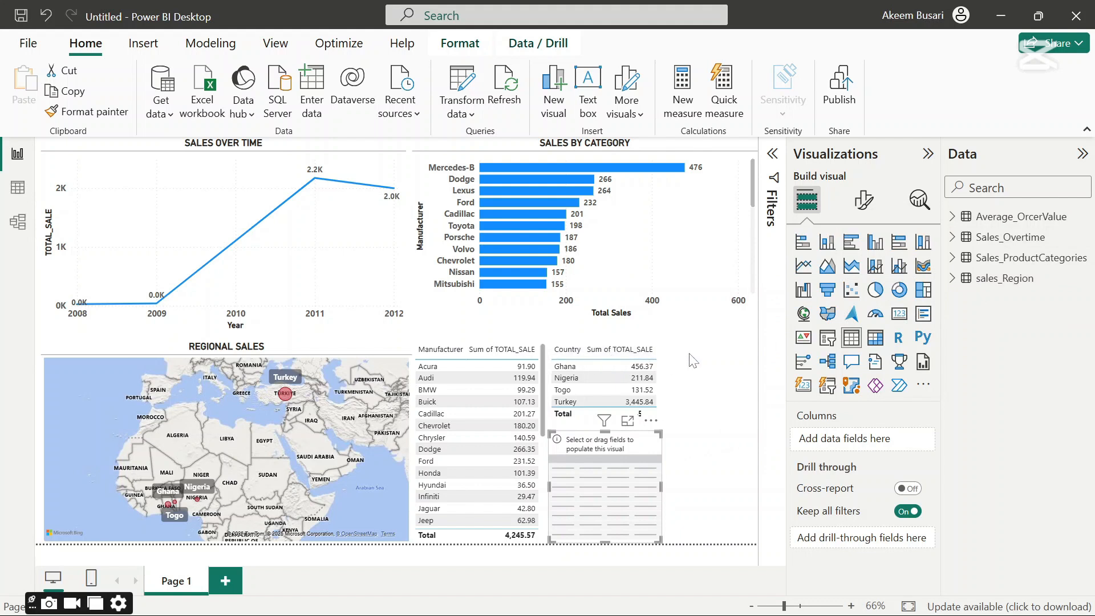
{"action": "left_click", "coordinate": [660, 400]}
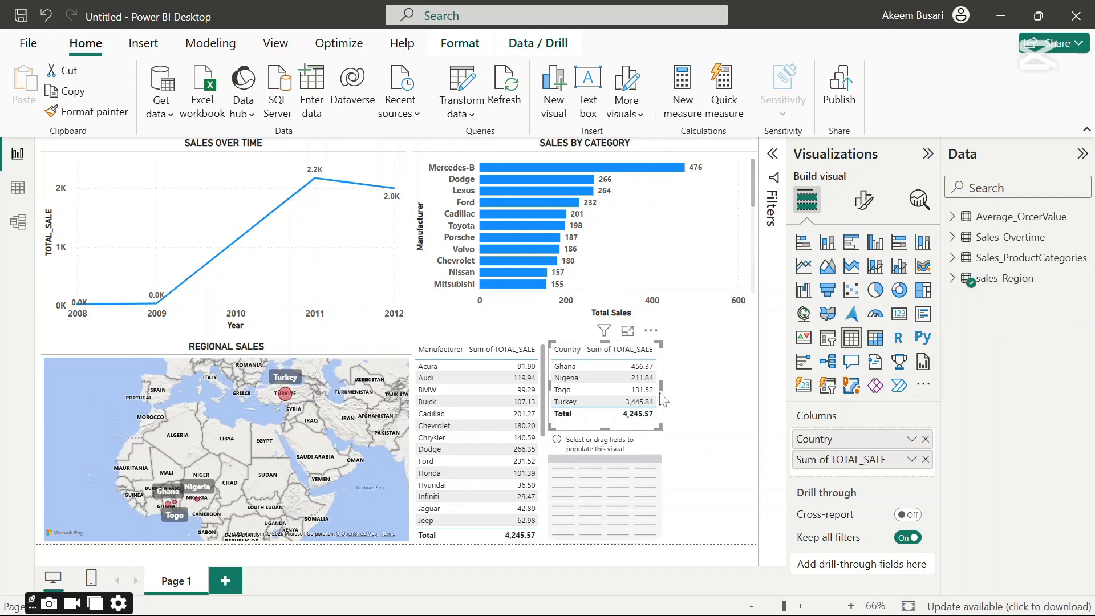
{"action": "left_click_drag", "start_coordinate": [660, 398], "coordinate": [756, 398]}
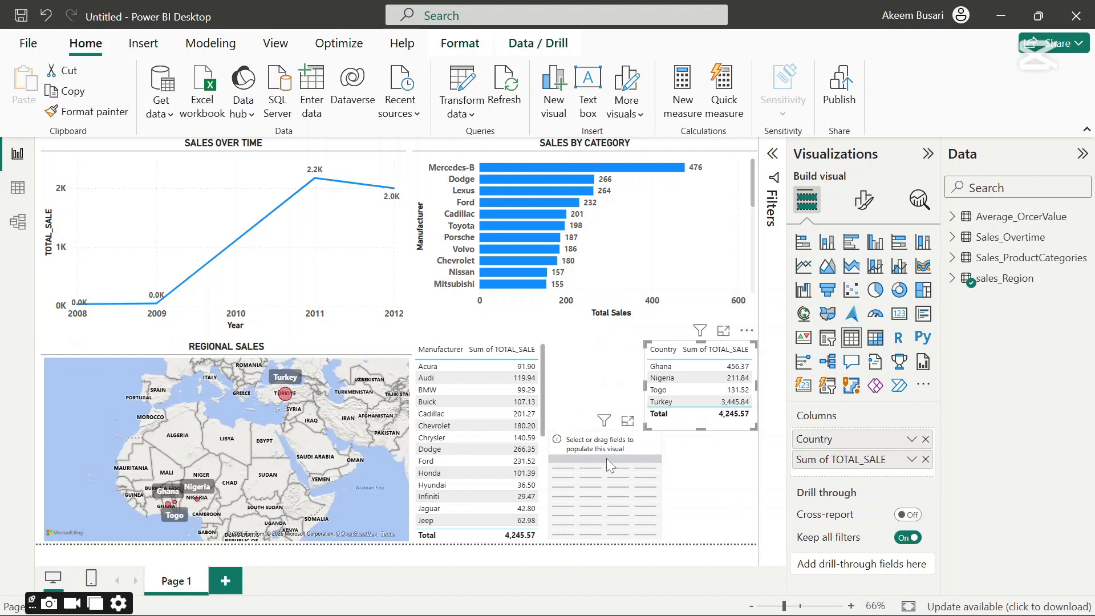
{"action": "left_click_drag", "start_coordinate": [593, 449], "coordinate": [593, 358]}
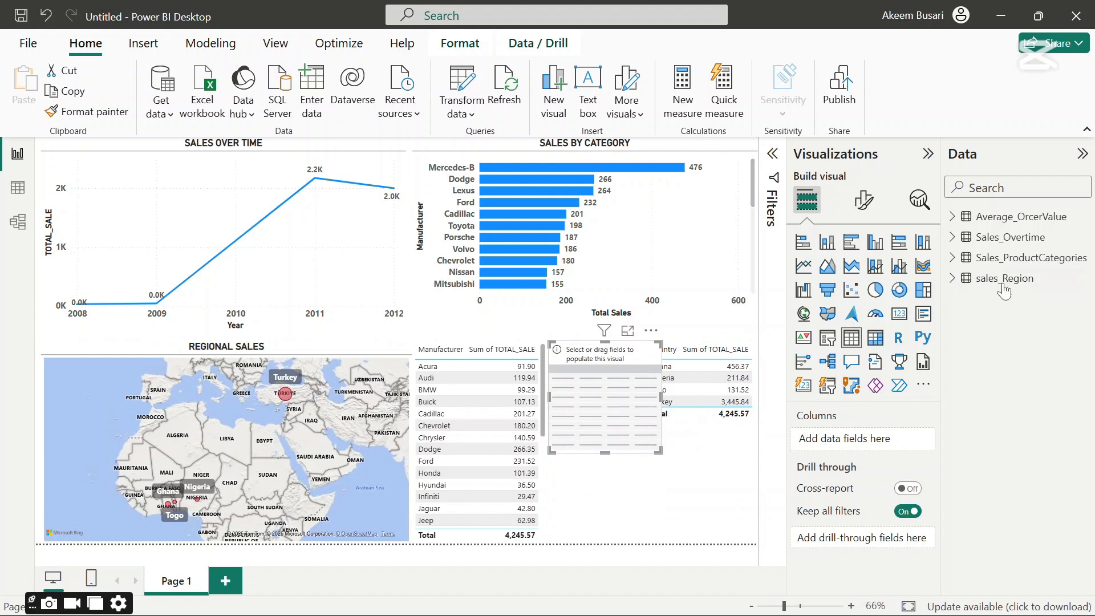
- Add Latest_Launch and TOTAL_SALE from Sales_Overtime to the empty table and stretch it down to the page's lower edge
{"action": "left_click", "coordinate": [953, 239]}
{"action": "left_click", "coordinate": [978, 257]}
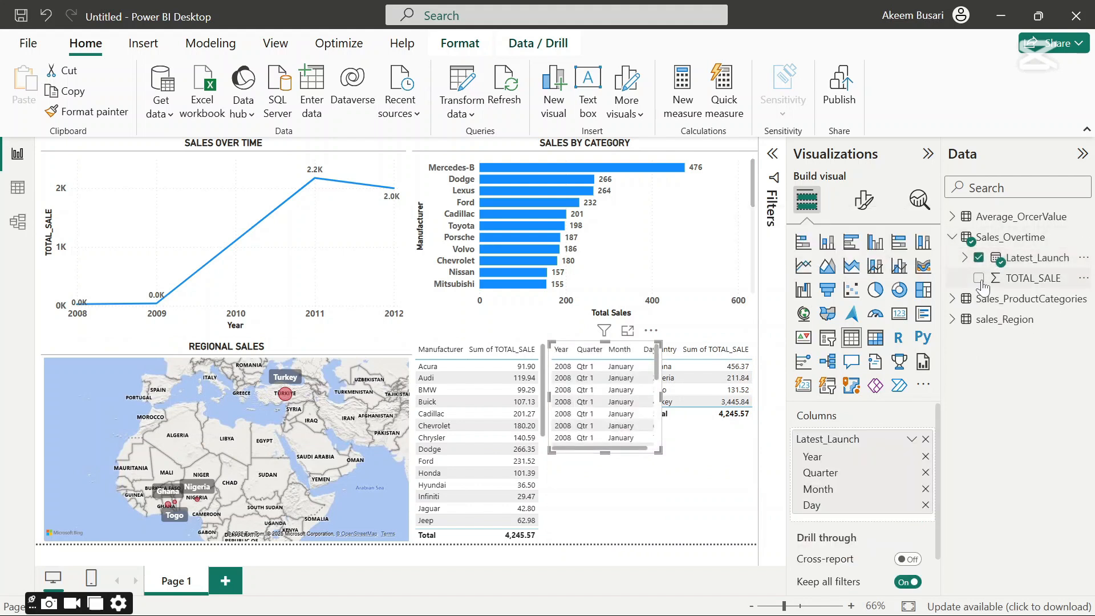
{"action": "left_click", "coordinate": [979, 278]}
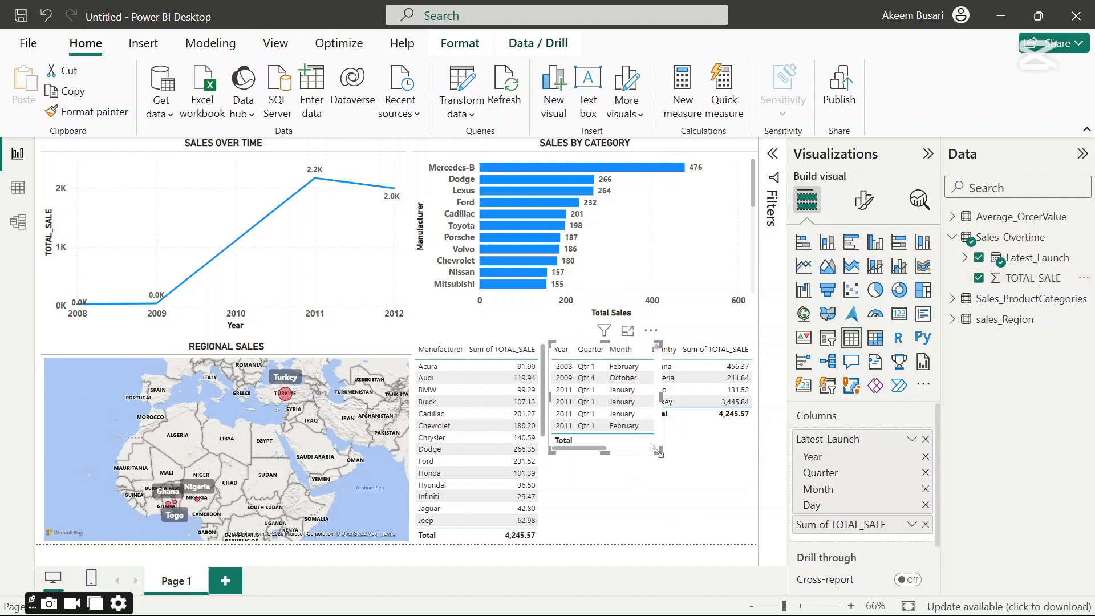
{"action": "left_click_drag", "start_coordinate": [657, 452], "coordinate": [654, 546]}
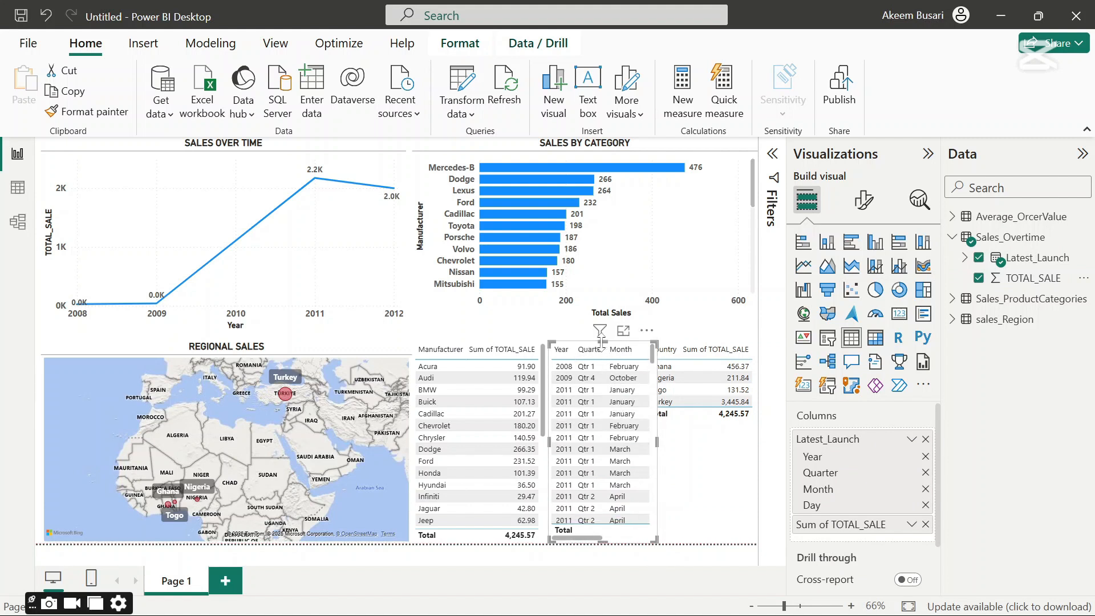
{"action": "left_click_drag", "start_coordinate": [600, 344], "coordinate": [600, 348]}
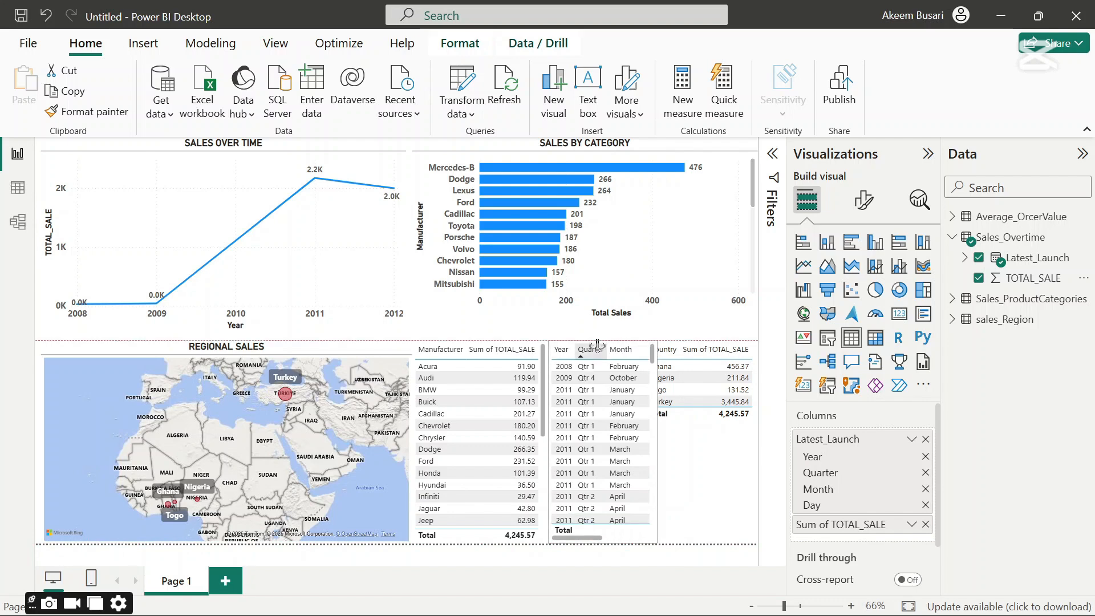
{"action": "left_click", "coordinate": [707, 498]}
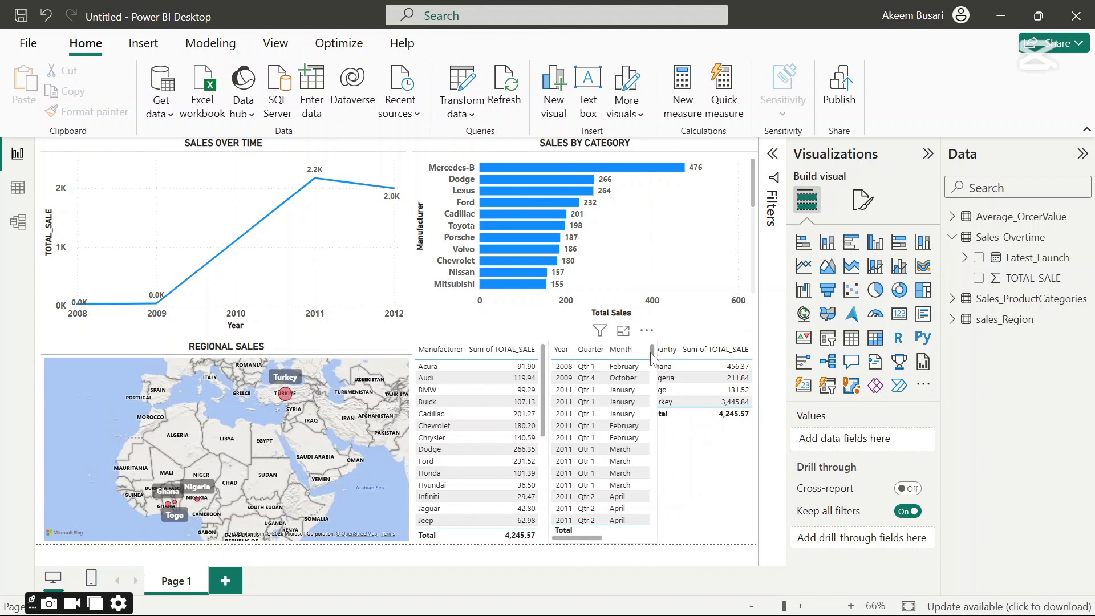
{"action": "mouse_move", "coordinate": [653, 358]}
{"action": "left_mouse_down"}
{"action": "mouse_move", "coordinate": [653, 546]}
{"action": "mouse_move", "coordinate": [662, 349]}
{"action": "mouse_move", "coordinate": [648, 561]}
{"action": "mouse_move", "coordinate": [648, 346]}
{"action": "left_mouse_up"}
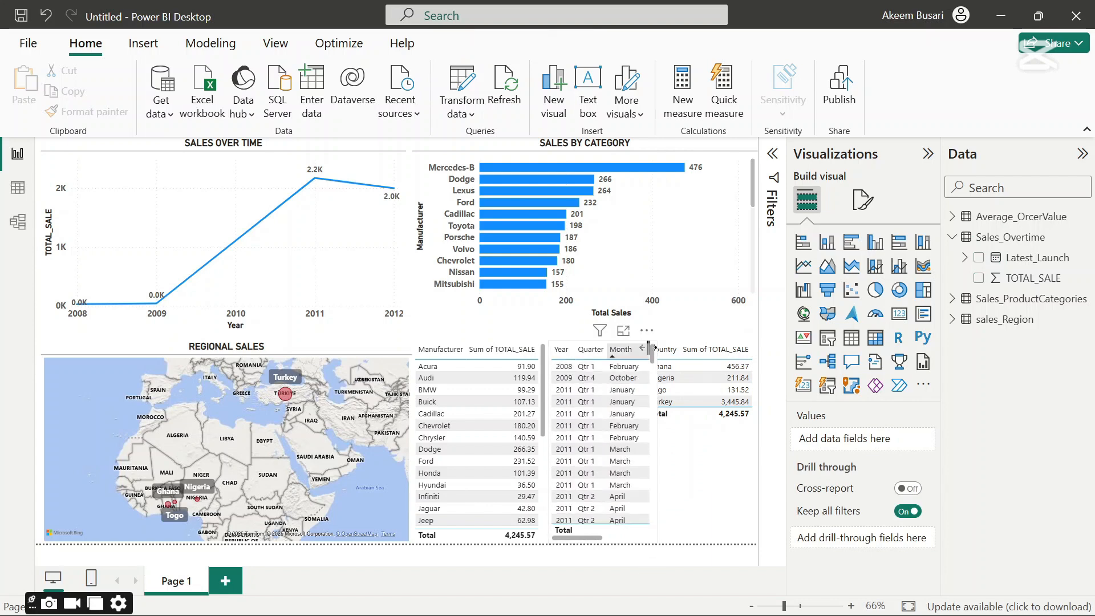
{"action": "left_click", "coordinate": [648, 346]}
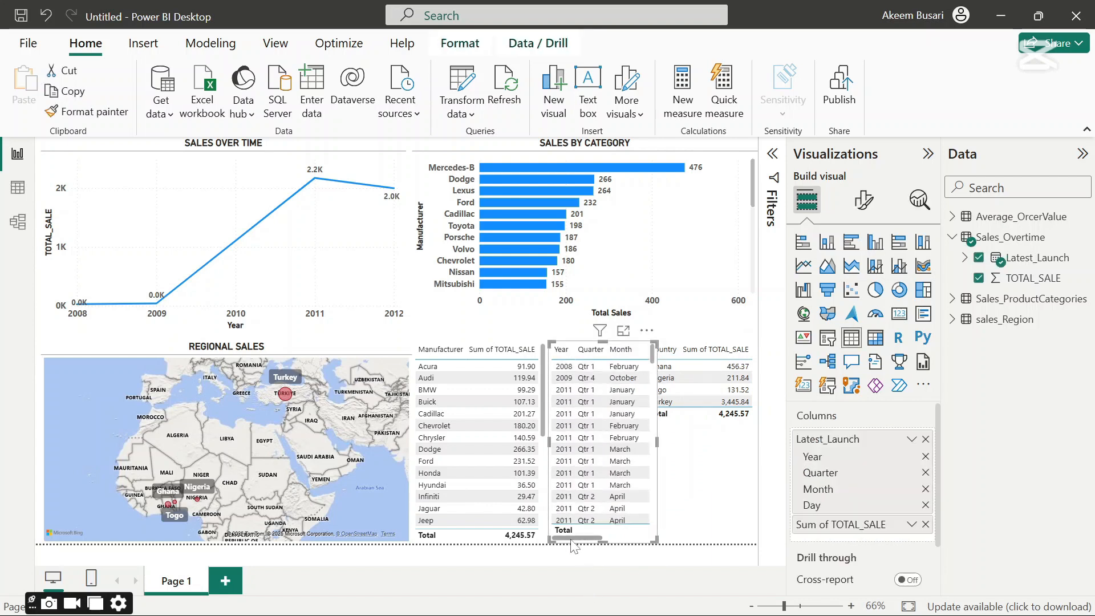
{"action": "left_click_drag", "start_coordinate": [585, 540], "coordinate": [555, 526]}
- Stretch the country table down to the page's lower edge to match the date table
{"action": "left_click", "coordinate": [695, 403]}
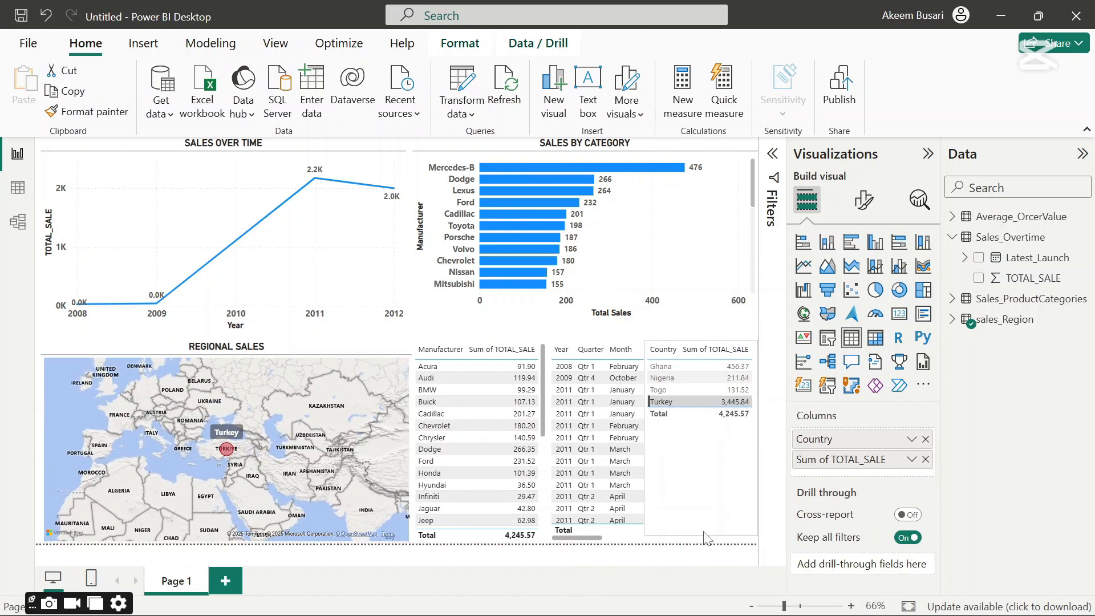
{"action": "left_click", "coordinate": [622, 521]}
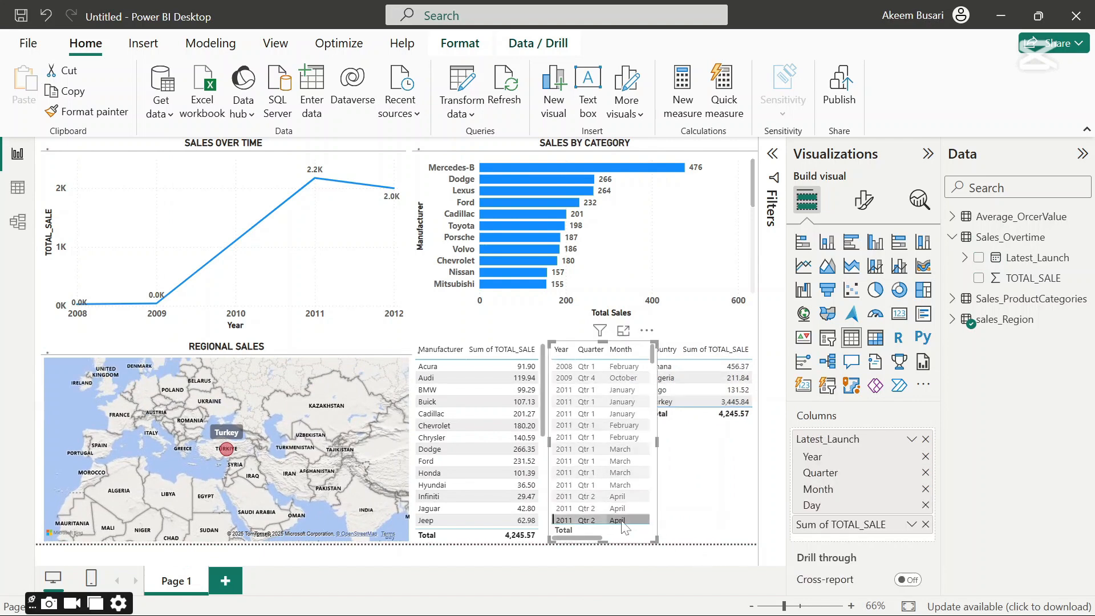
- Sort the manufacturer table by Sum of TOTAL_SALE, and switch its sorting back to Manufacturer in ascending order
{"action": "left_click", "coordinate": [487, 522]}
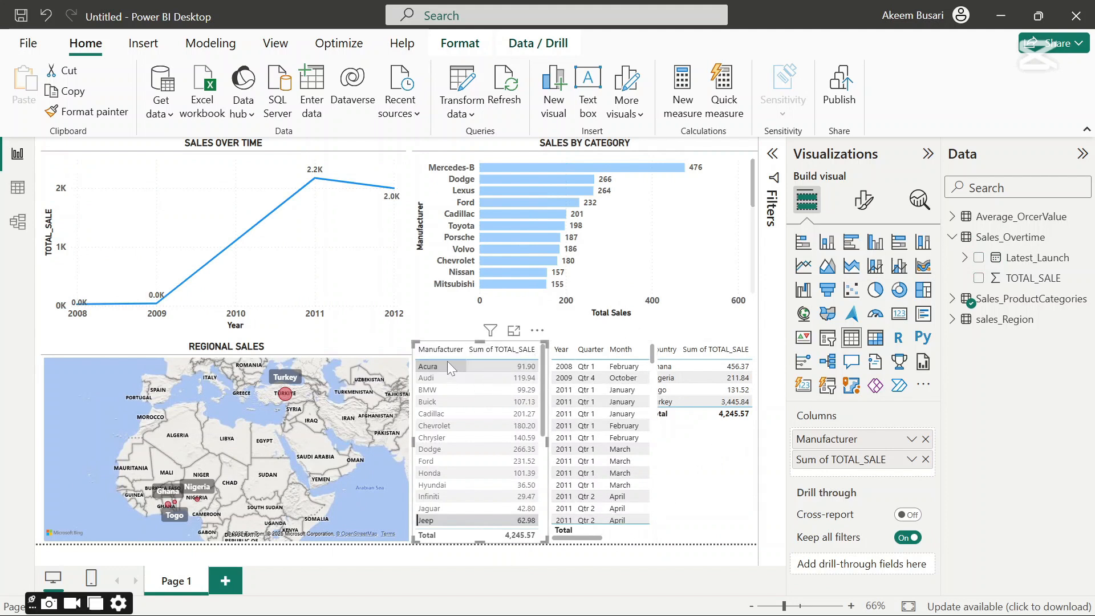
{"action": "right_click", "coordinate": [493, 355]}
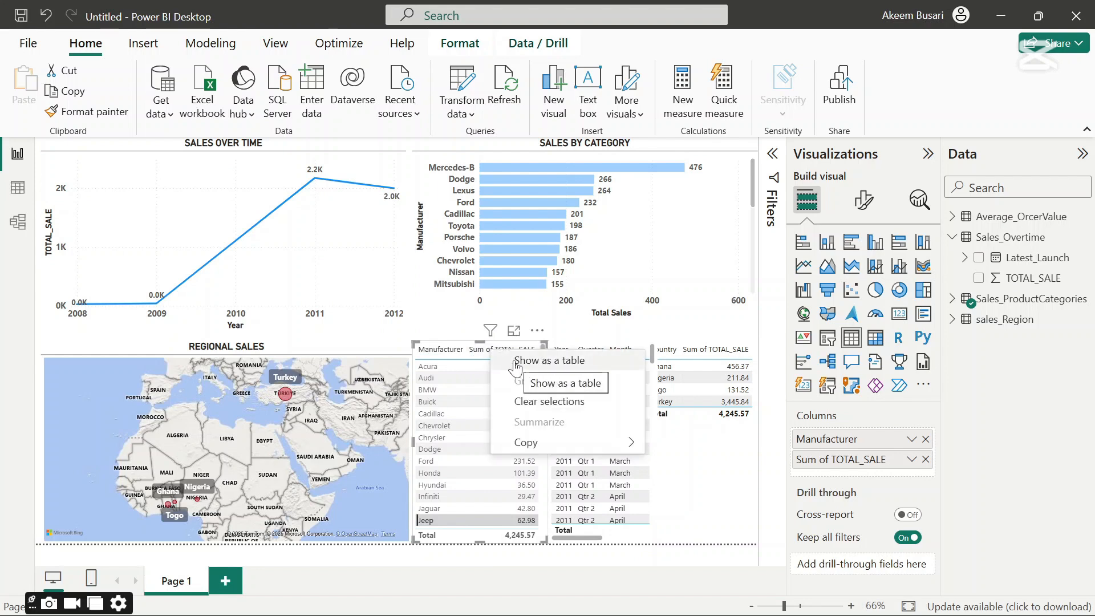
{"action": "left_click", "coordinate": [484, 357]}
{"action": "left_click", "coordinate": [485, 357]}
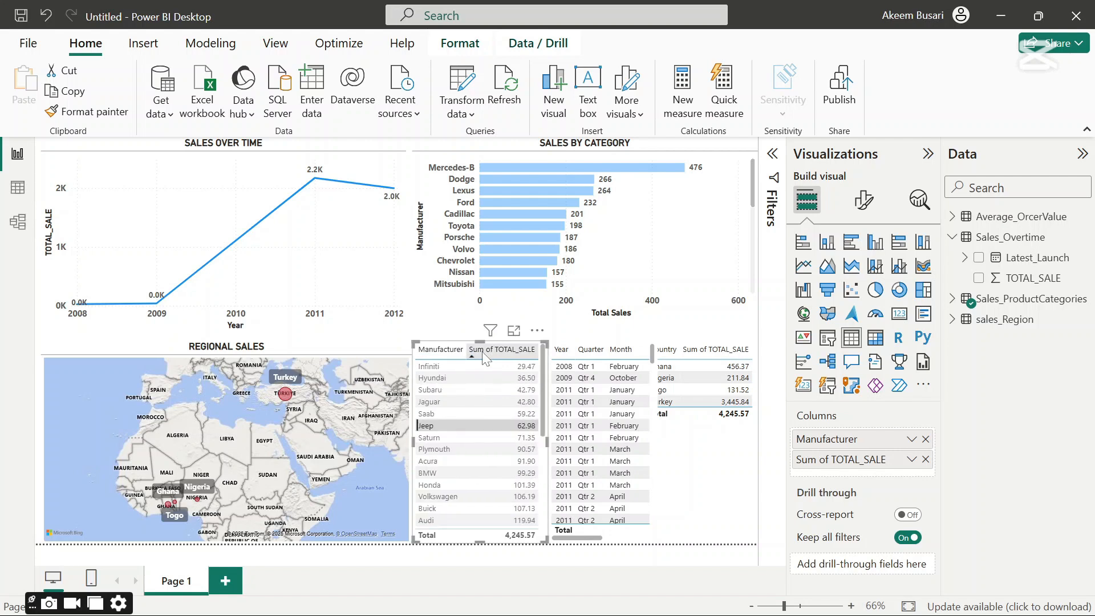
{"action": "right_click", "coordinate": [484, 355]}
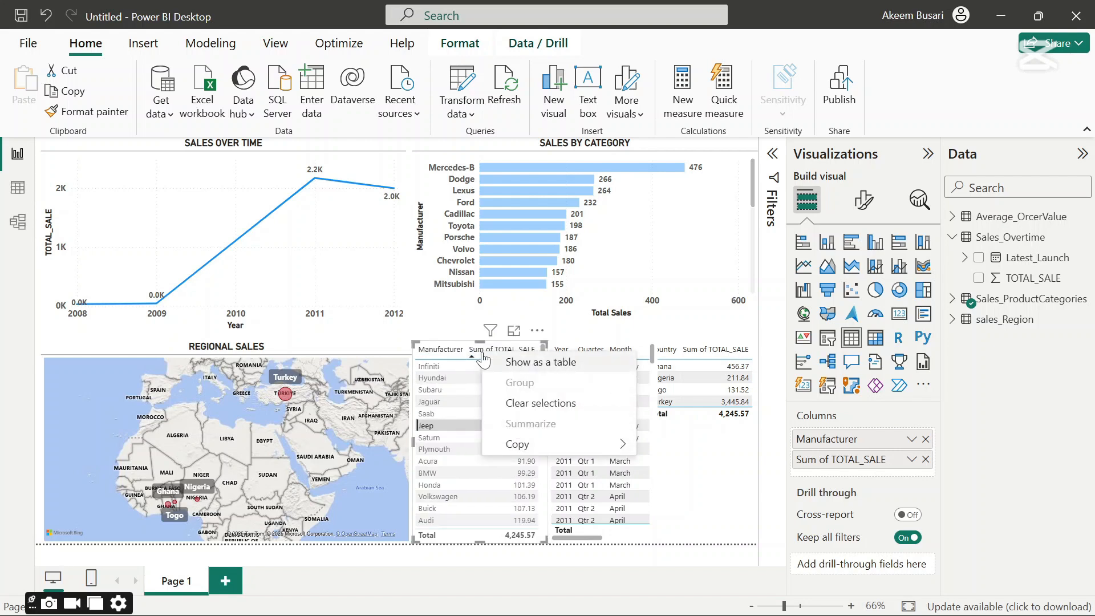
{"action": "left_click", "coordinate": [447, 357]}
{"action": "left_click", "coordinate": [447, 357]}
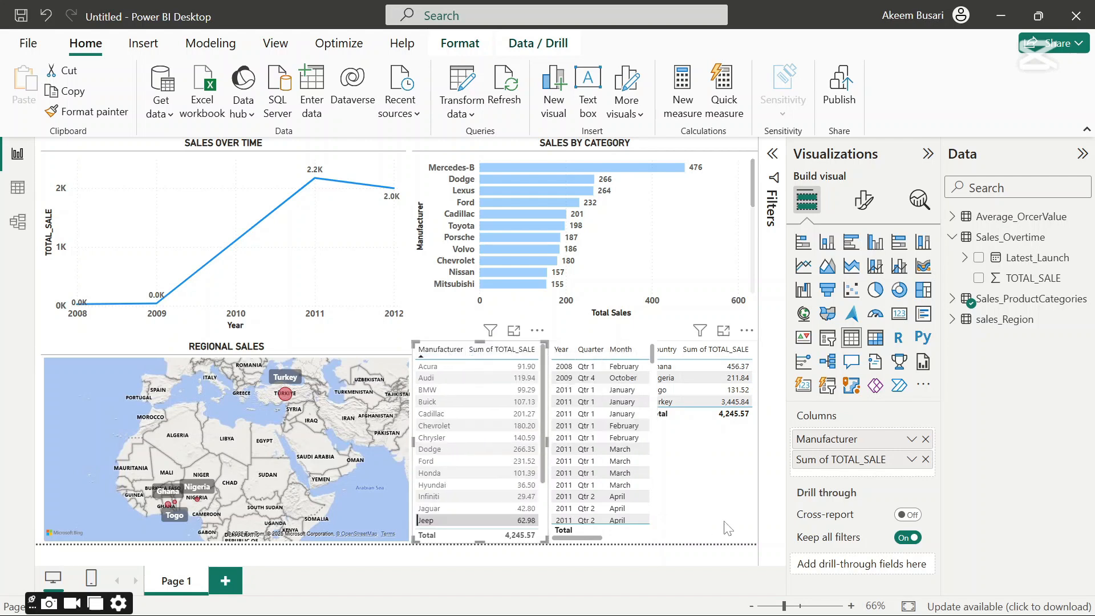
{"action": "left_click", "coordinate": [693, 563]}
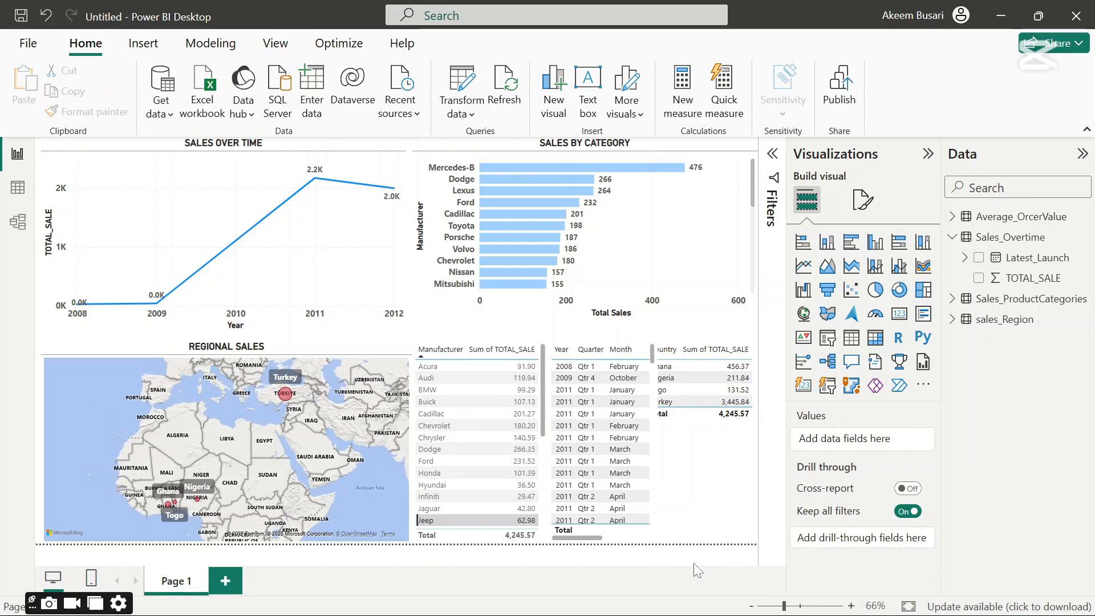
- Shorten the manufacturer, date and country tables to the same height, freeing the space beneath them on the page
{"action": "left_click", "coordinate": [487, 494]}
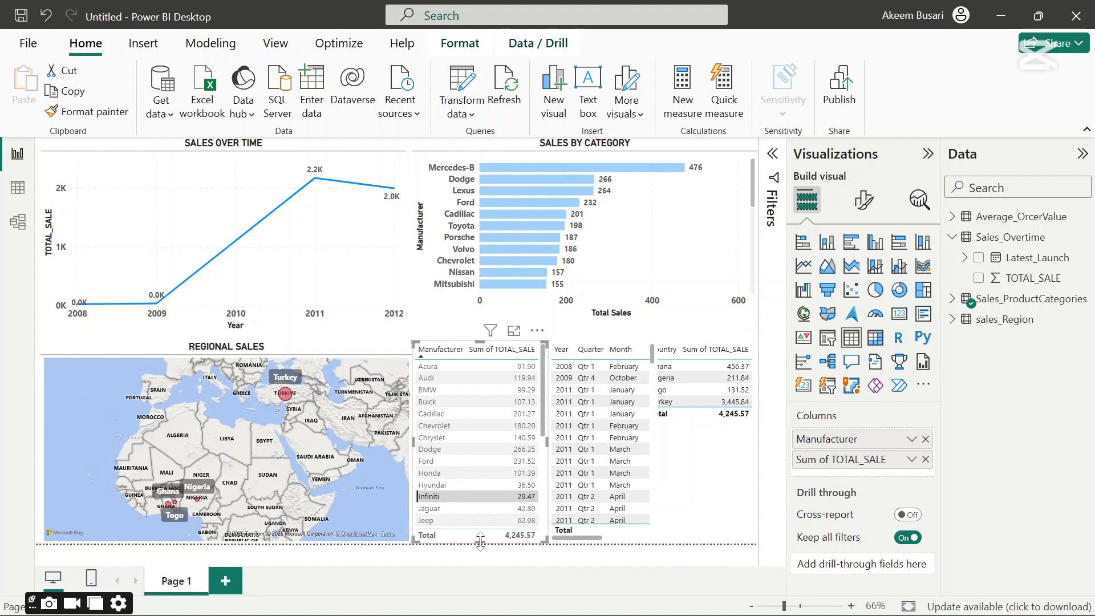
{"action": "left_click_drag", "start_coordinate": [481, 541], "coordinate": [489, 443]}
{"action": "left_click", "coordinate": [609, 540]}
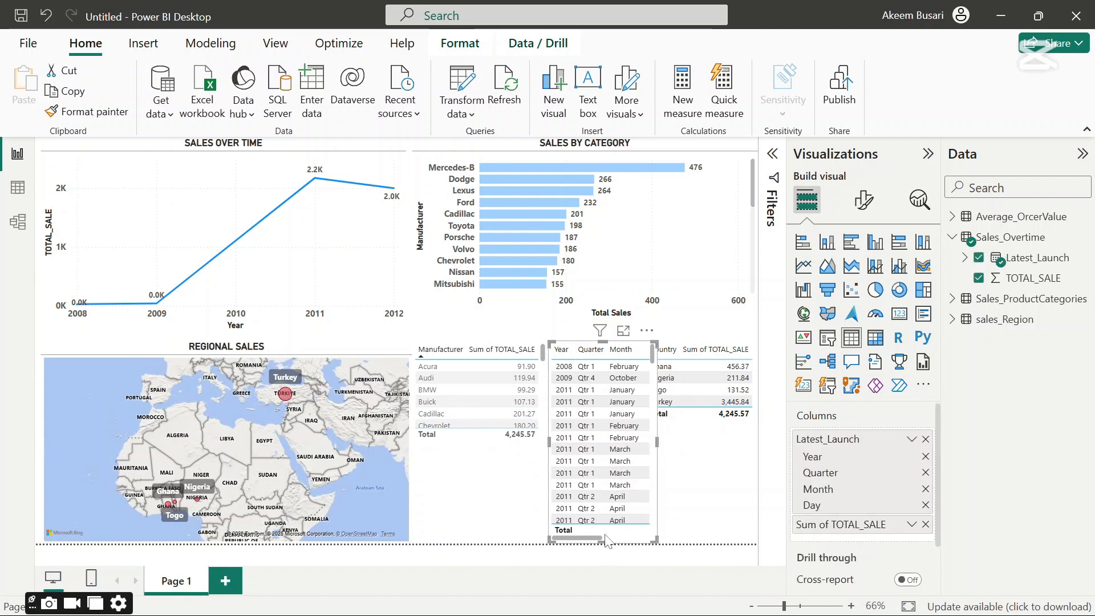
{"action": "left_click_drag", "start_coordinate": [605, 544], "coordinate": [598, 439]}
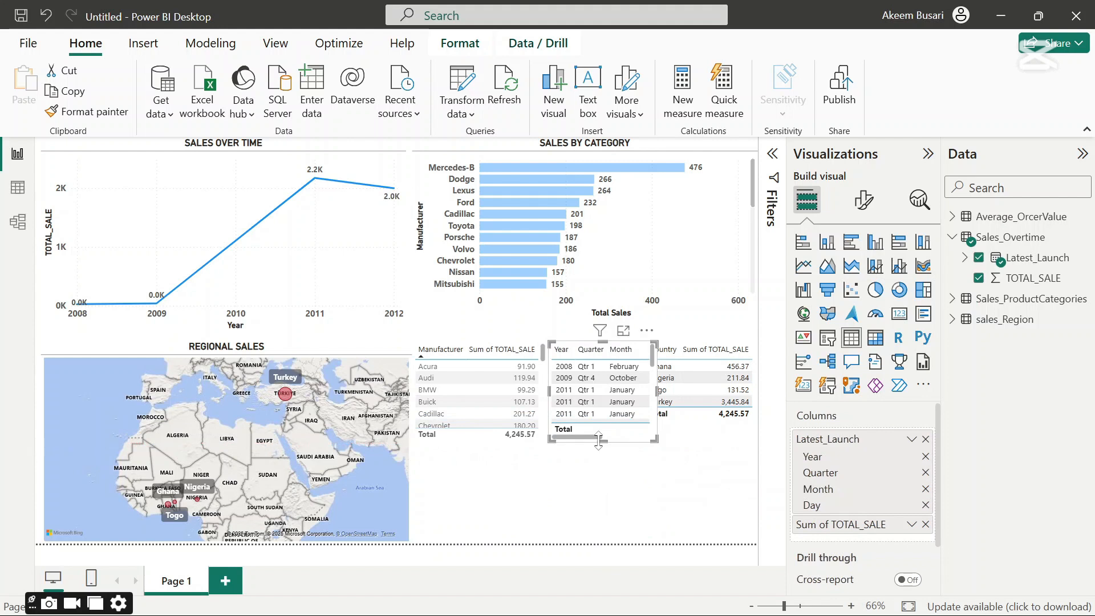
{"action": "left_click", "coordinate": [701, 421]}
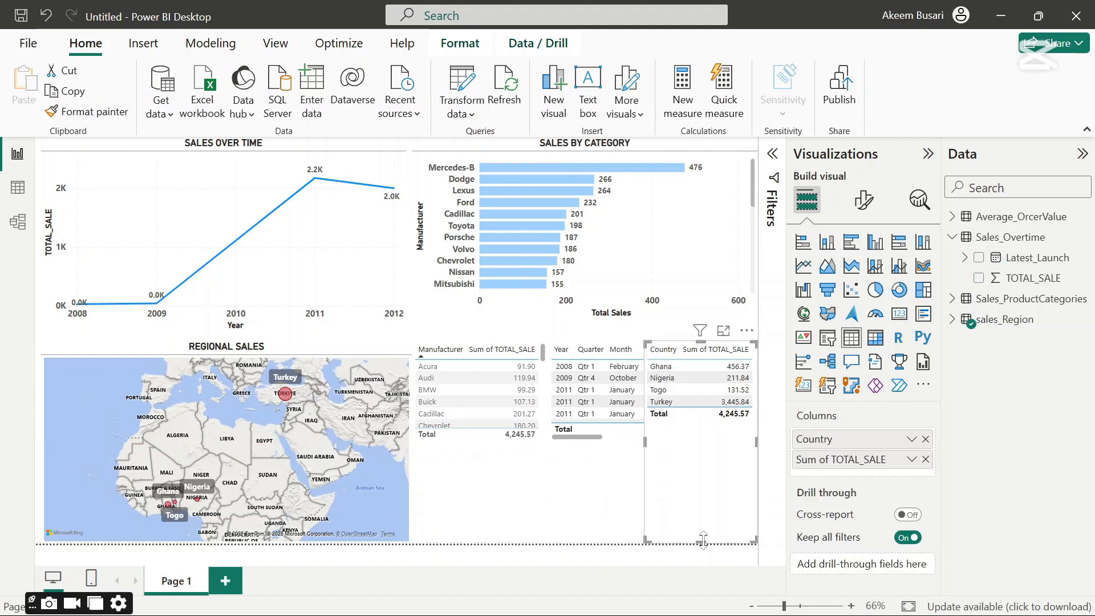
{"action": "left_click_drag", "start_coordinate": [701, 539], "coordinate": [696, 444]}
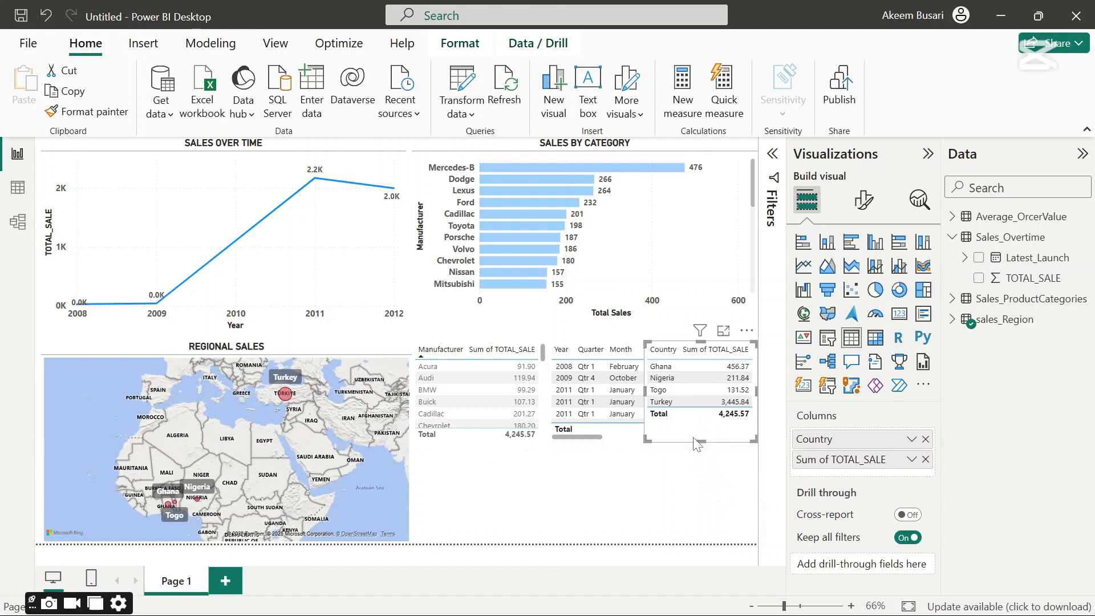
{"action": "left_click", "coordinate": [705, 477]}
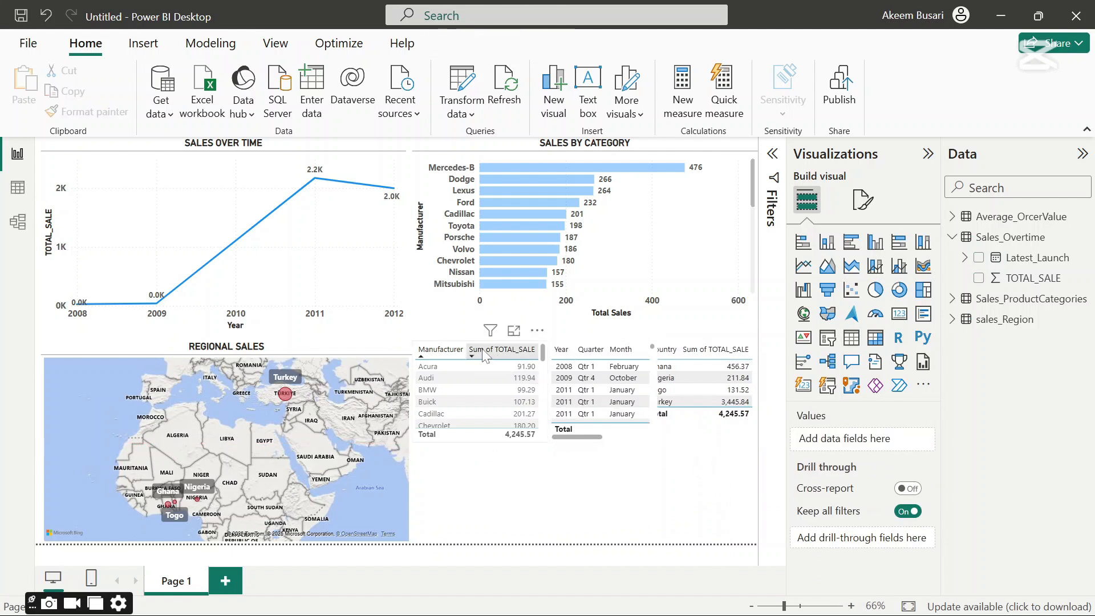
- Sort the manufacturer table by Manufacturer in descending order and make its column header text bold
{"action": "left_click", "coordinate": [440, 356]}
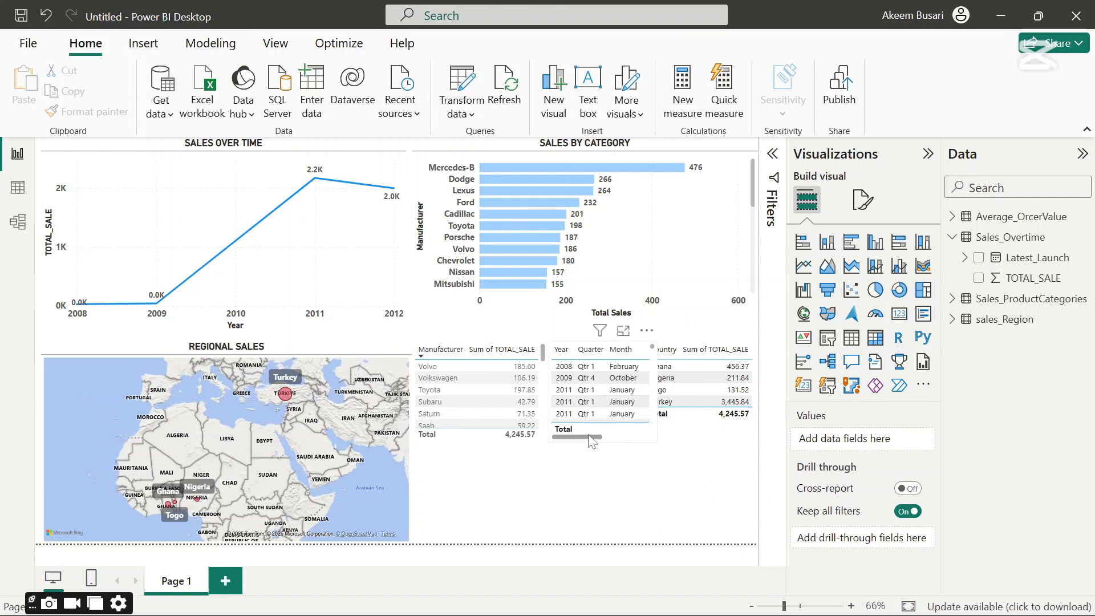
{"action": "left_click", "coordinate": [469, 442]}
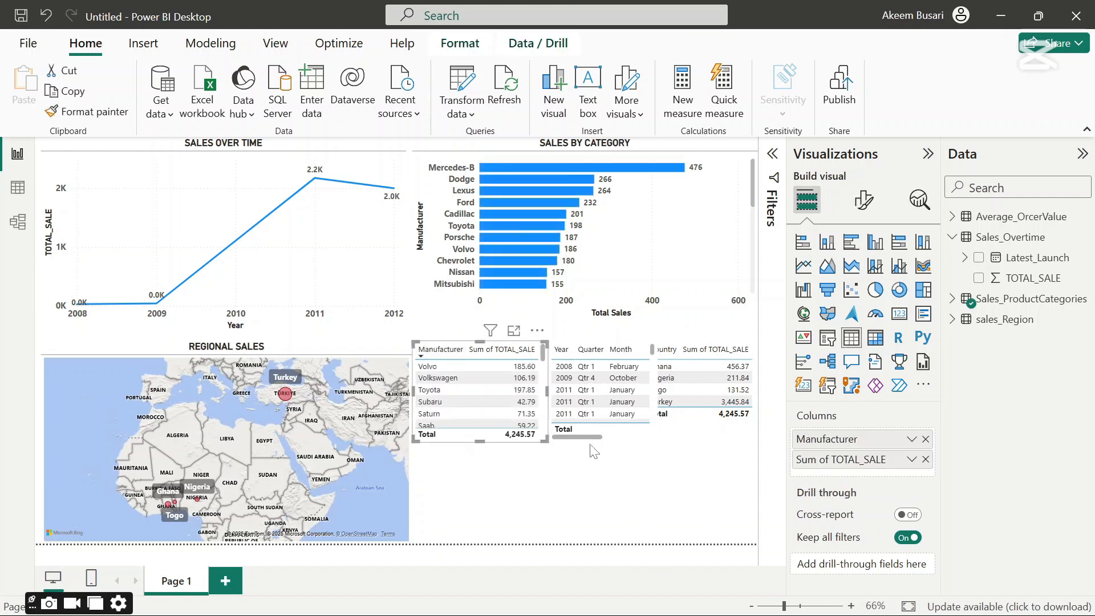
{"action": "left_click", "coordinate": [863, 199]}
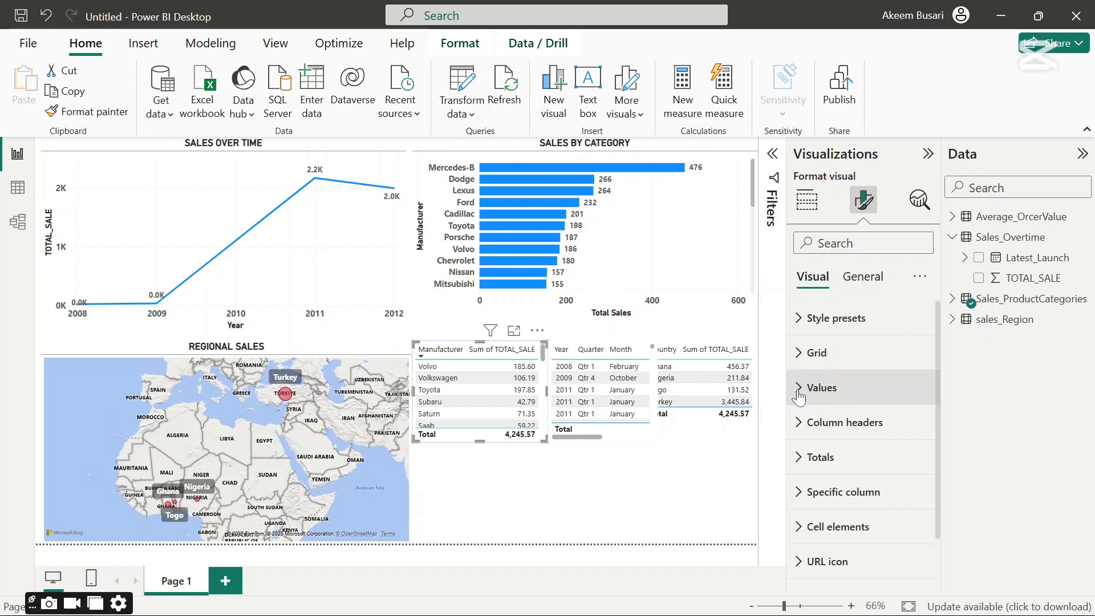
{"action": "left_click", "coordinate": [836, 434]}
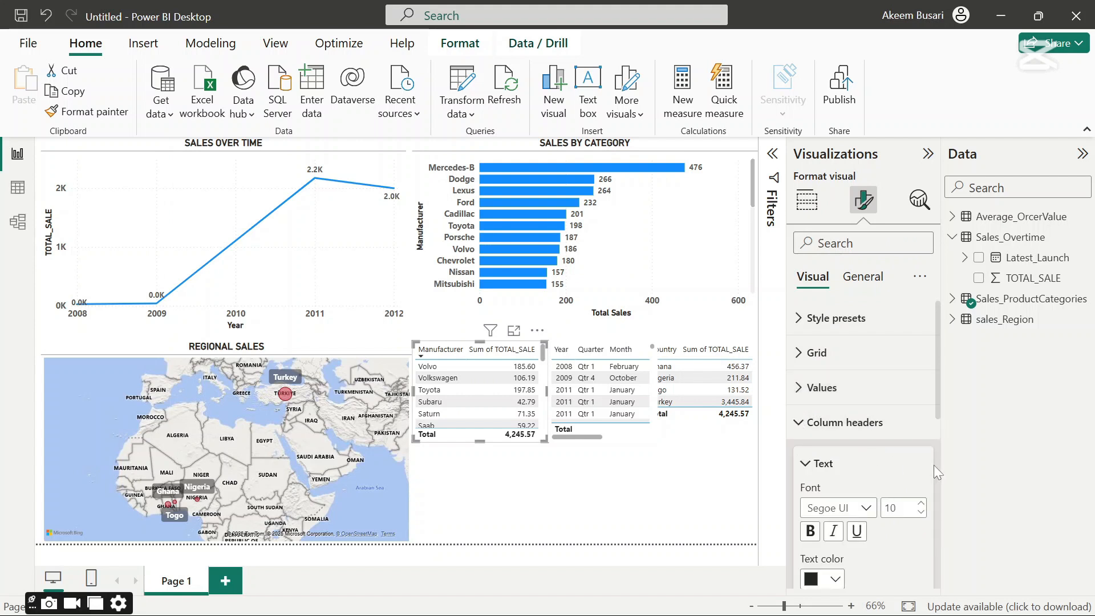
{"action": "left_click", "coordinate": [812, 534]}
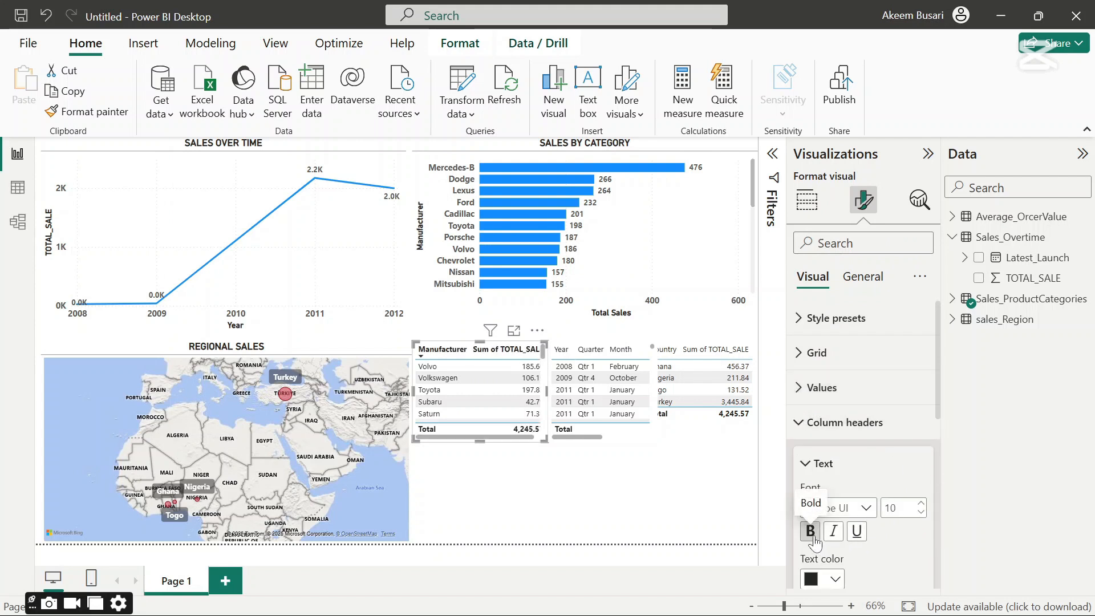
{"action": "mouse_move", "coordinate": [936, 389]}
{"action": "left_mouse_down"}
{"action": "mouse_move", "coordinate": [934, 559]}
{"action": "mouse_move", "coordinate": [940, 378]}
{"action": "left_mouse_up"}
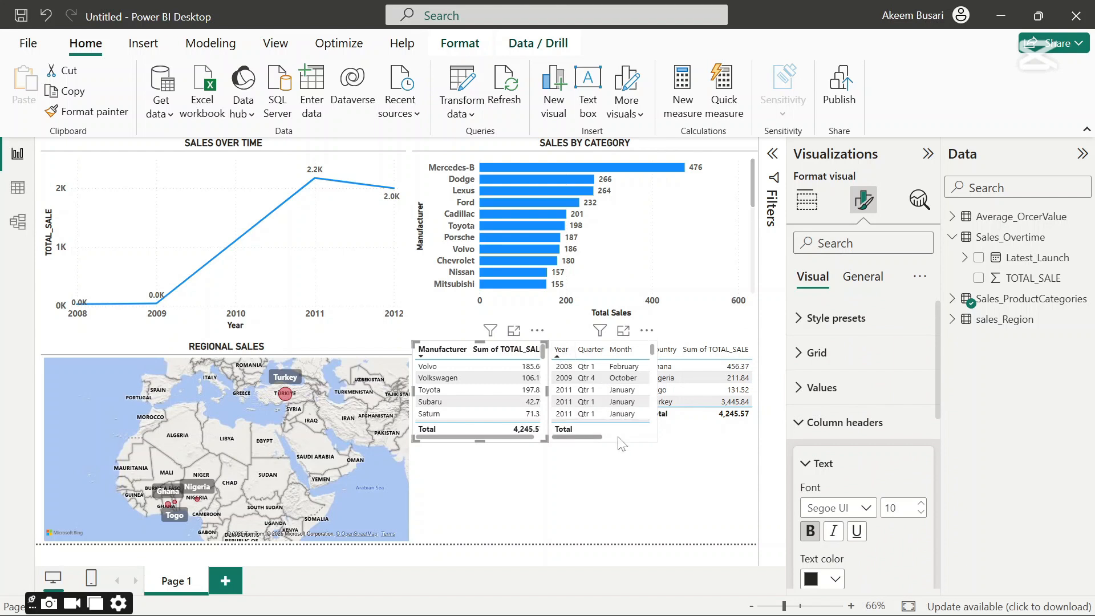
- Make the column header text bold in the date table and the country table
{"action": "left_click_drag", "start_coordinate": [573, 438], "coordinate": [619, 438]}
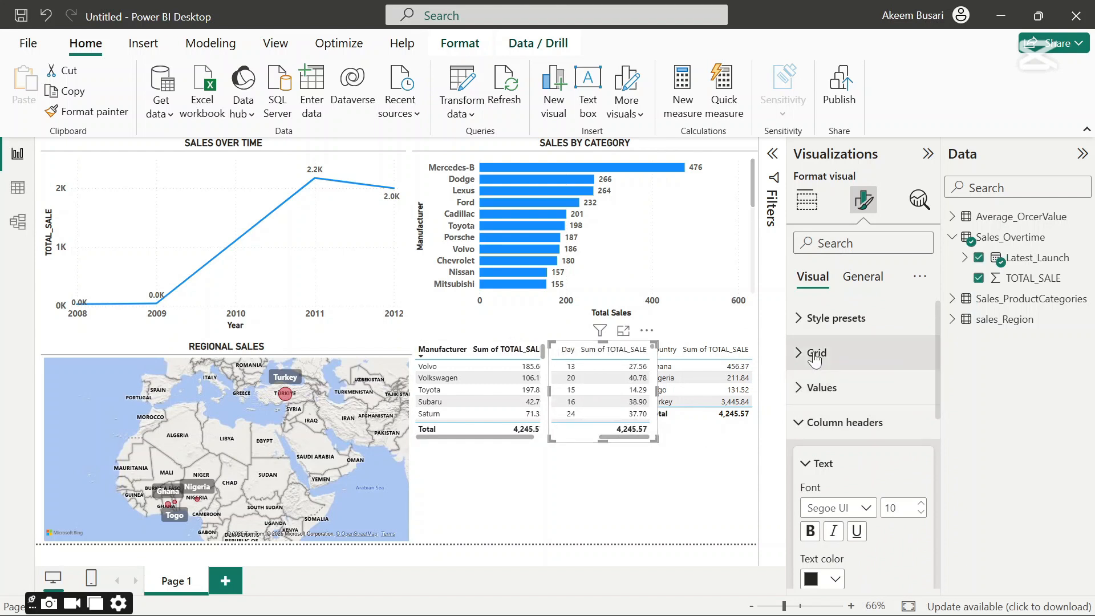
{"action": "left_click", "coordinate": [810, 531]}
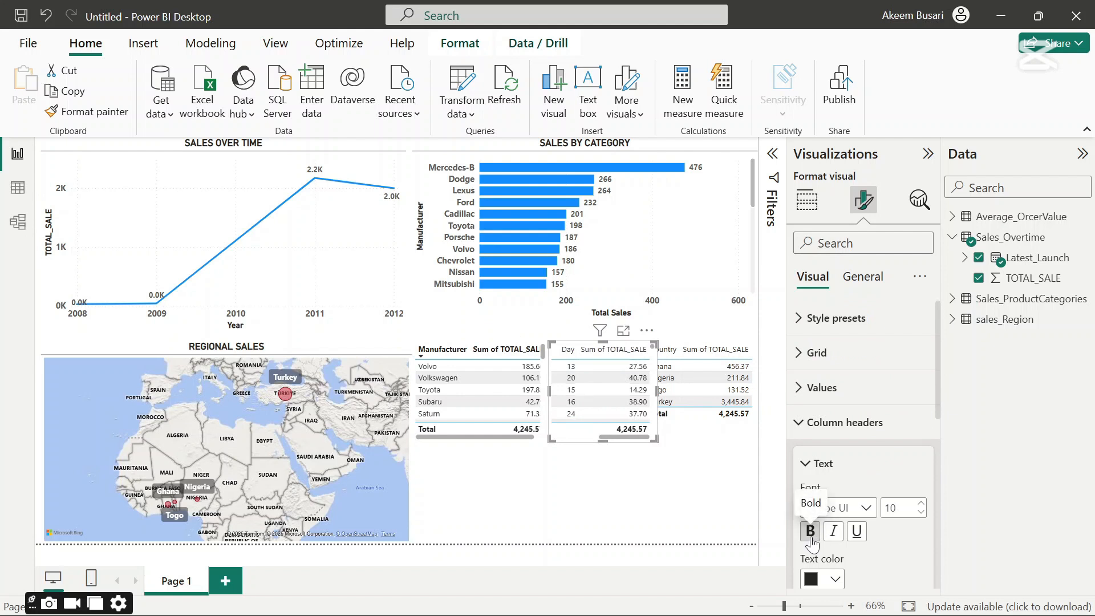
{"action": "left_click", "coordinate": [684, 431]}
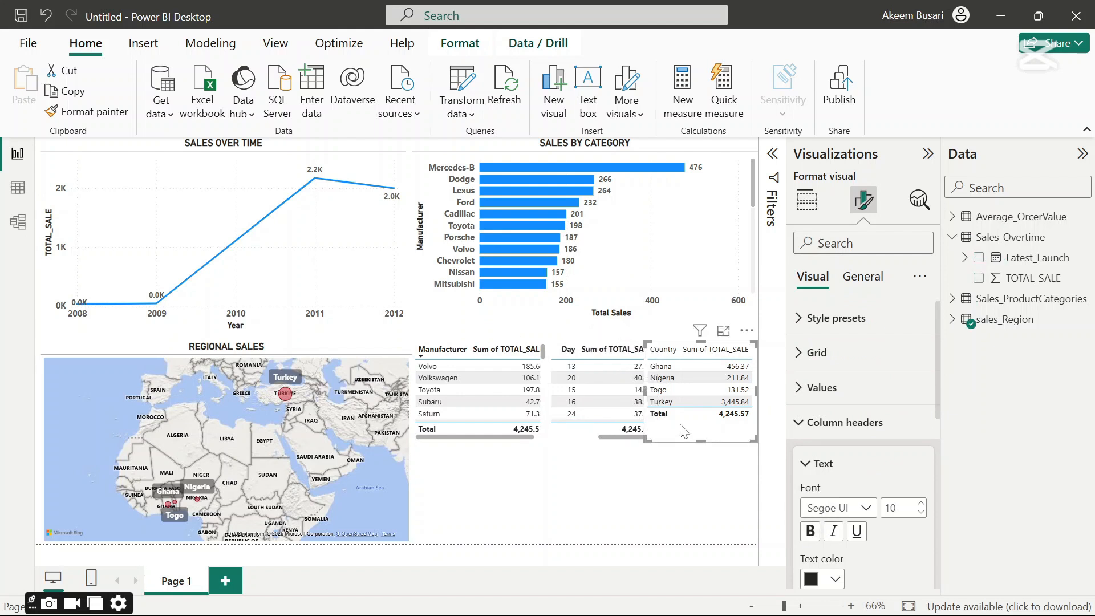
{"action": "left_click", "coordinate": [809, 531]}
{"action": "left_click", "coordinate": [643, 483]}
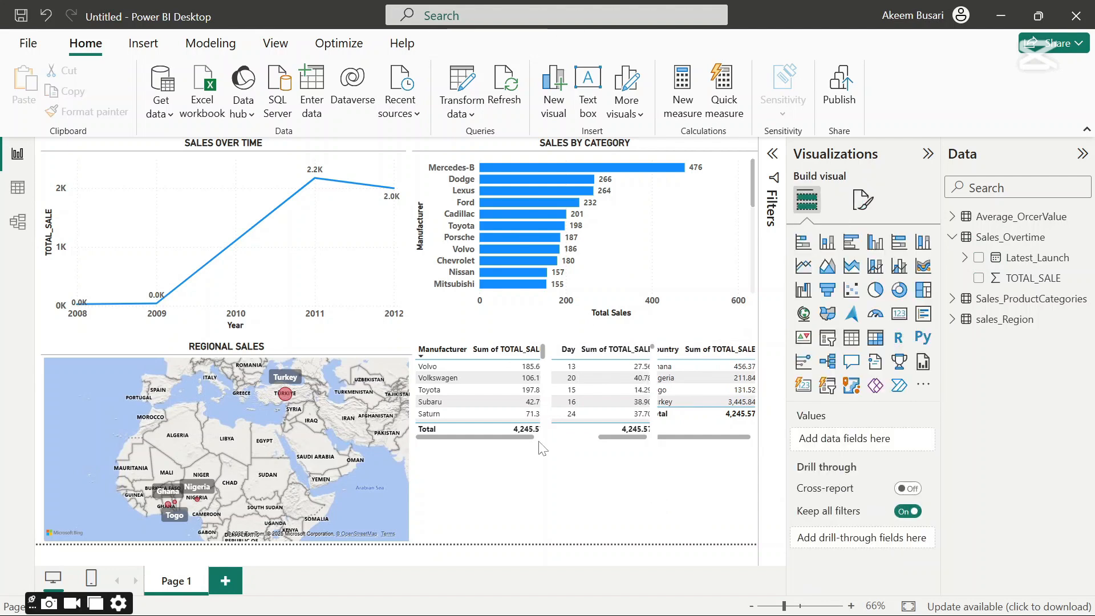
{"action": "left_click_drag", "start_coordinate": [615, 441], "coordinate": [573, 437]}
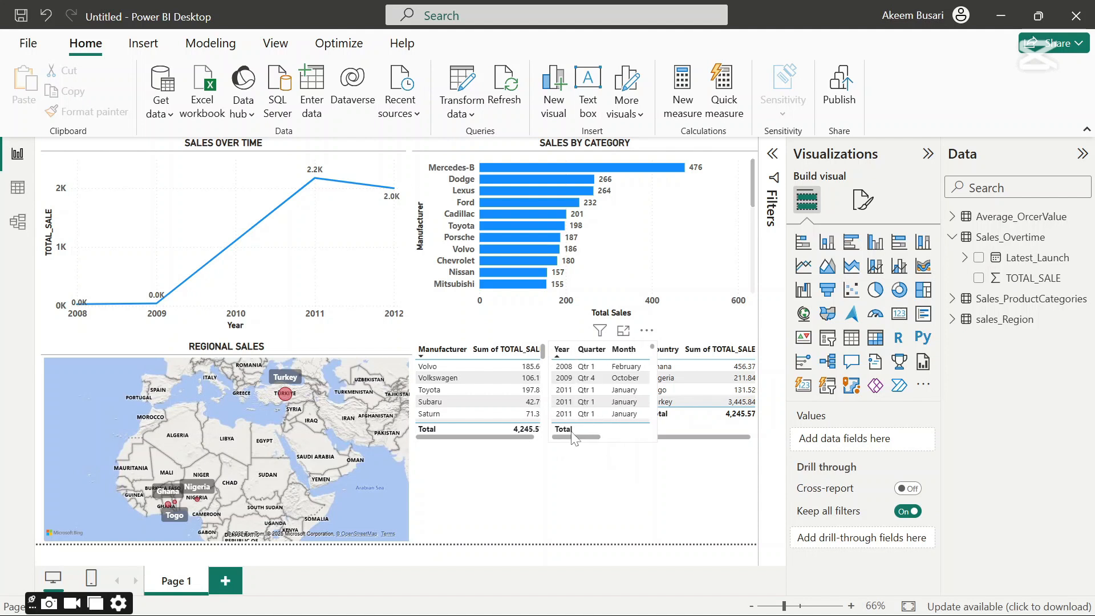
{"action": "left_click", "coordinate": [572, 439]}
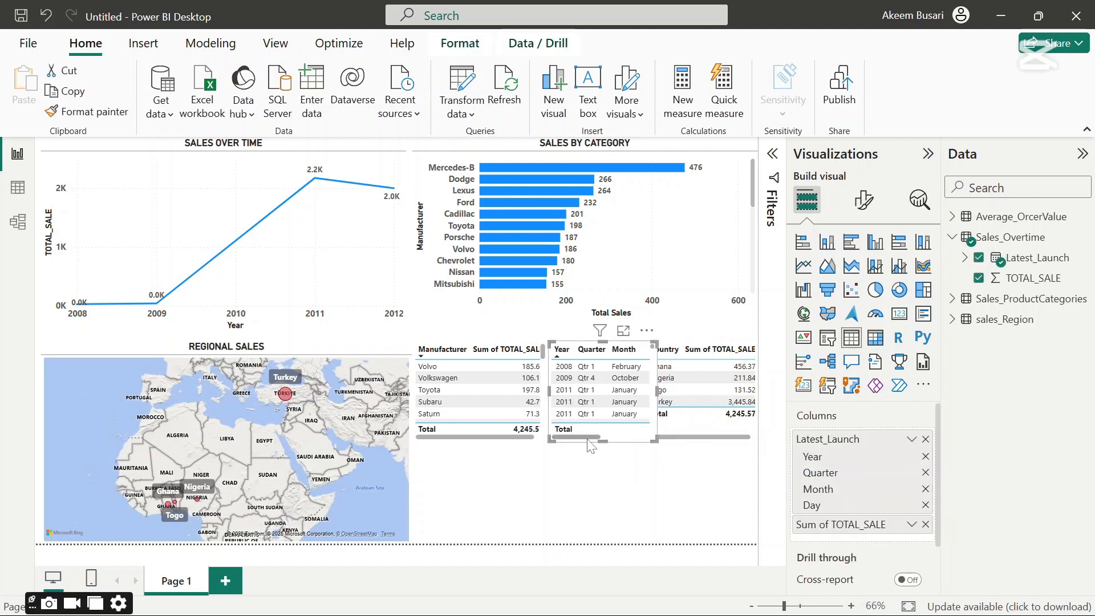
{"action": "mouse_move", "coordinate": [587, 440]}
{"action": "left_mouse_down"}
{"action": "mouse_move", "coordinate": [652, 434]}
{"action": "mouse_move", "coordinate": [585, 450]}
{"action": "mouse_move", "coordinate": [623, 448]}
{"action": "mouse_move", "coordinate": [592, 441]}
{"action": "left_mouse_up"}
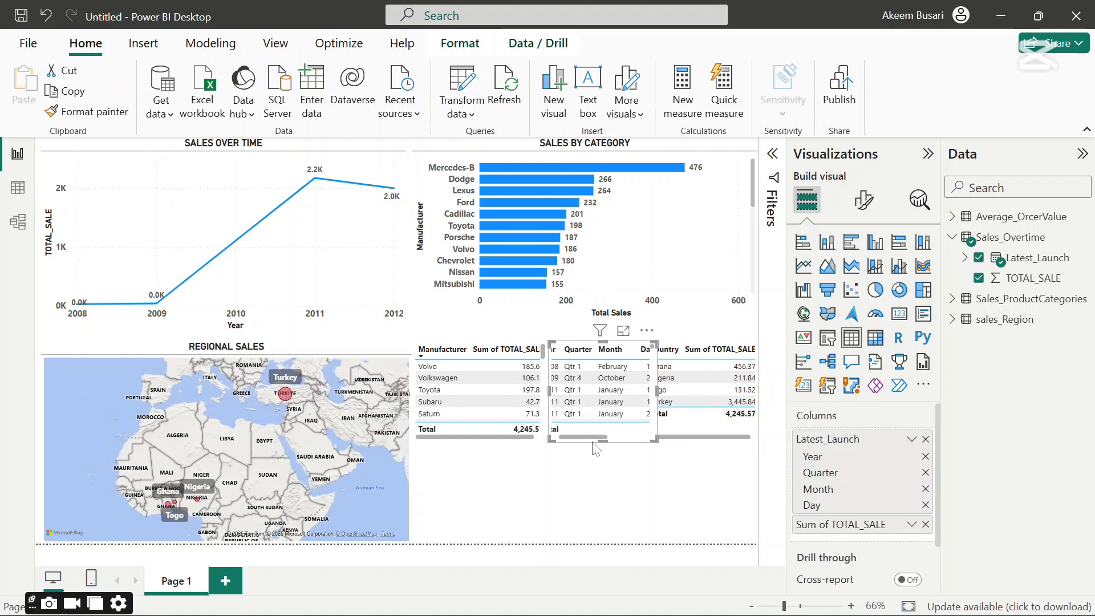
{"action": "left_click", "coordinate": [647, 331]}
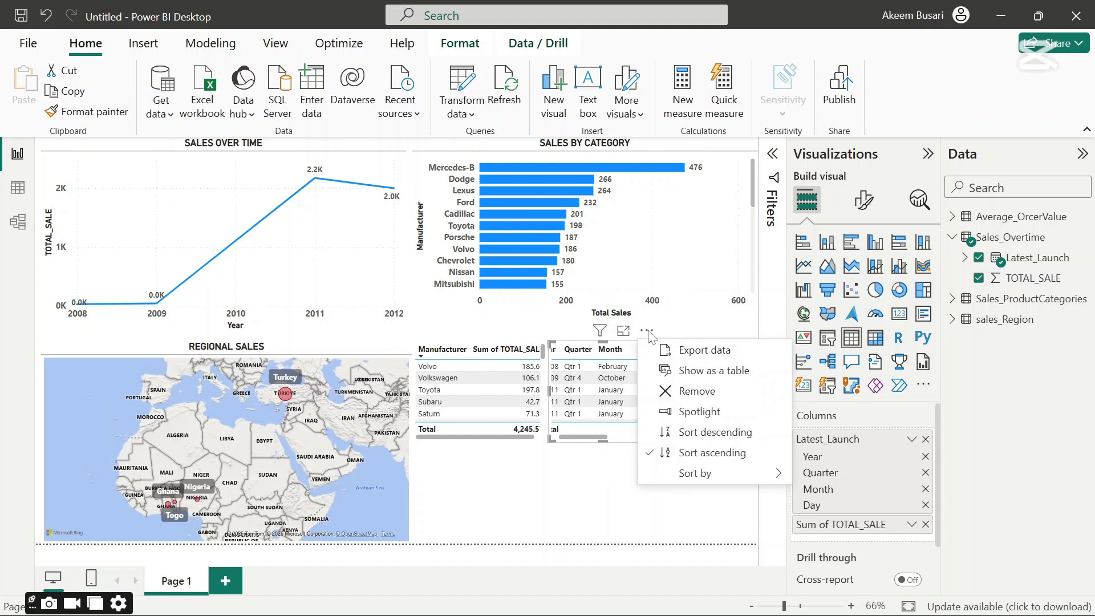
{"action": "left_click", "coordinate": [601, 331]}
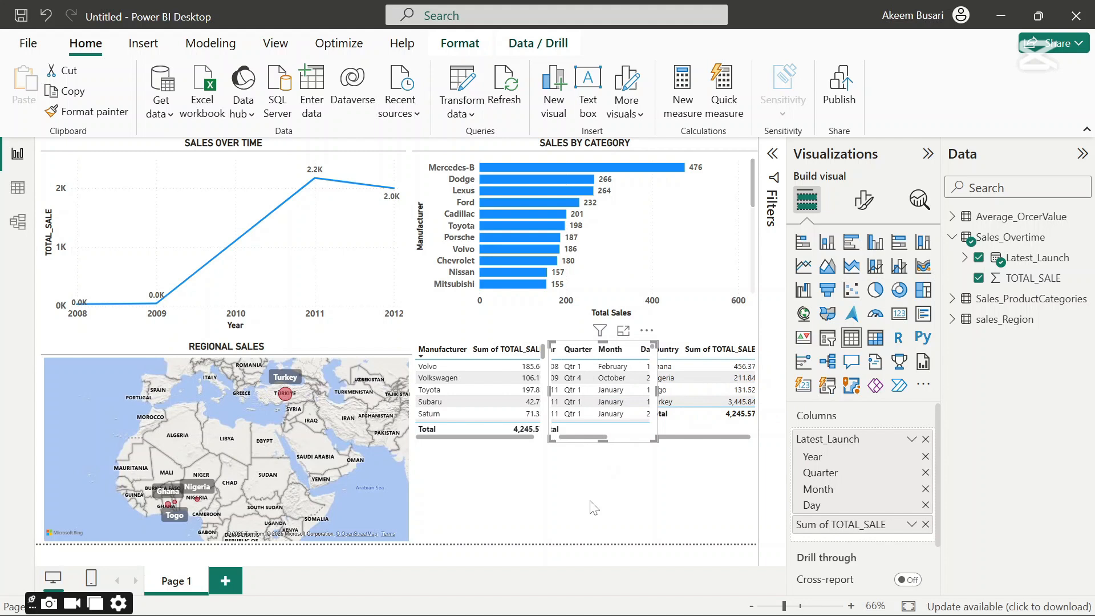
{"action": "left_click", "coordinate": [458, 364]}
{"action": "left_click", "coordinate": [458, 364]}
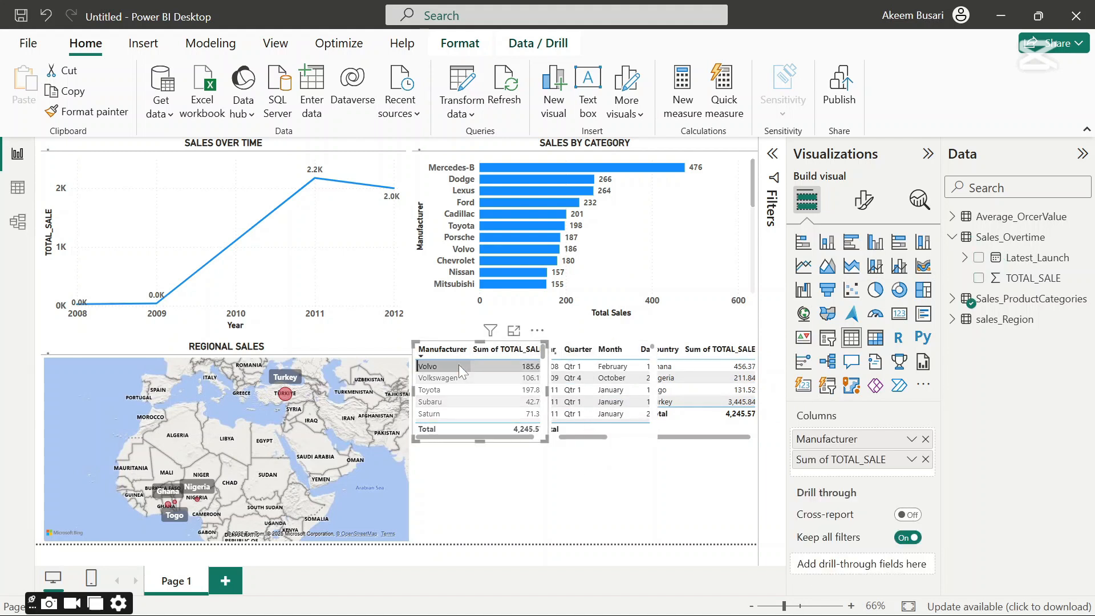
{"action": "mouse_move", "coordinate": [458, 365]}
{"action": "left_mouse_down"}
{"action": "mouse_move", "coordinate": [456, 379]}
{"action": "mouse_move", "coordinate": [461, 369]}
{"action": "left_mouse_up"}
{"action": "left_click", "coordinate": [616, 442]}
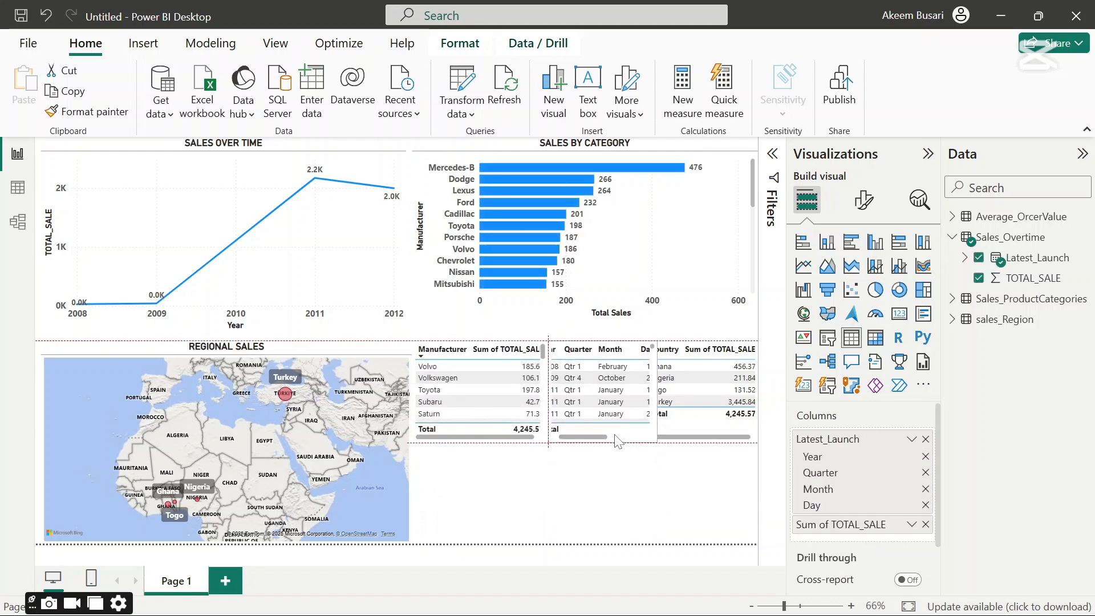
{"action": "left_click", "coordinate": [647, 498]}
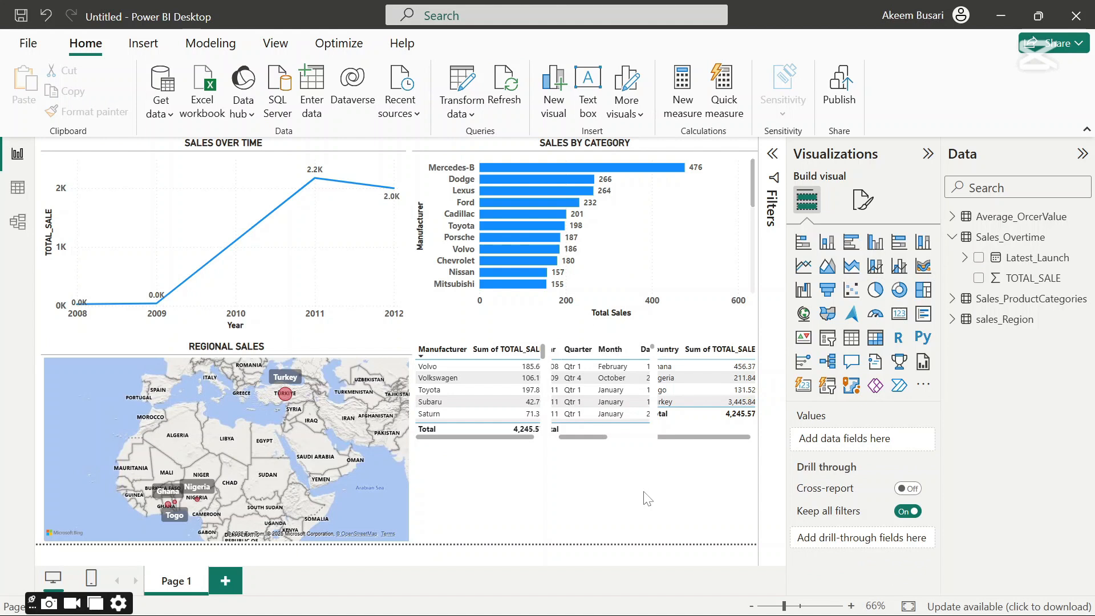
- Add a card visual beneath the manufacturer table showing the Count (Distinct) of Country from sales_Region
{"action": "left_click", "coordinate": [952, 237]}
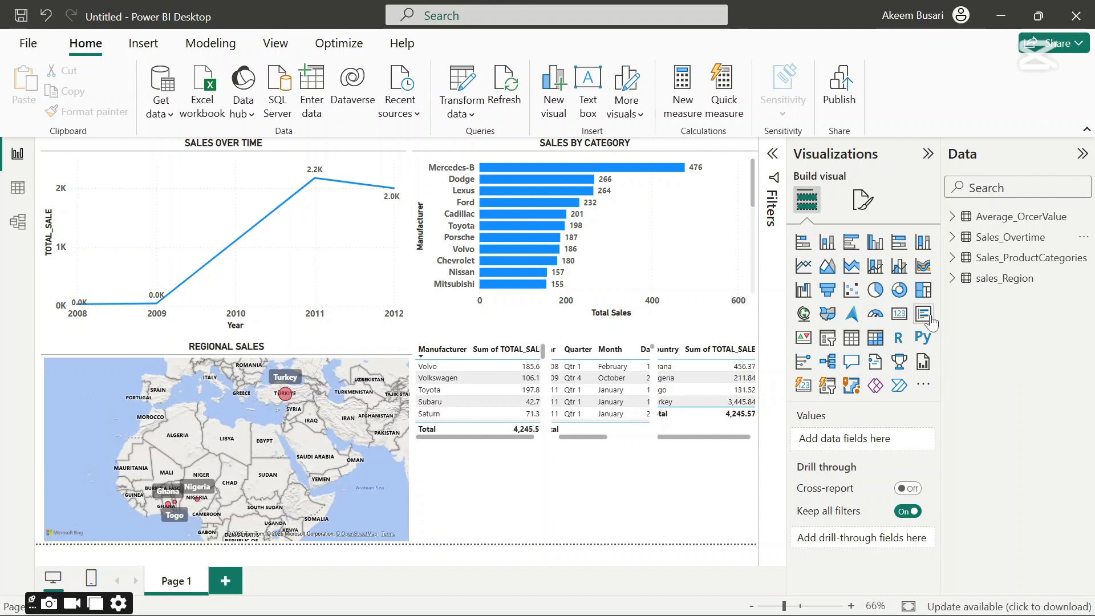
{"action": "left_click", "coordinate": [899, 314]}
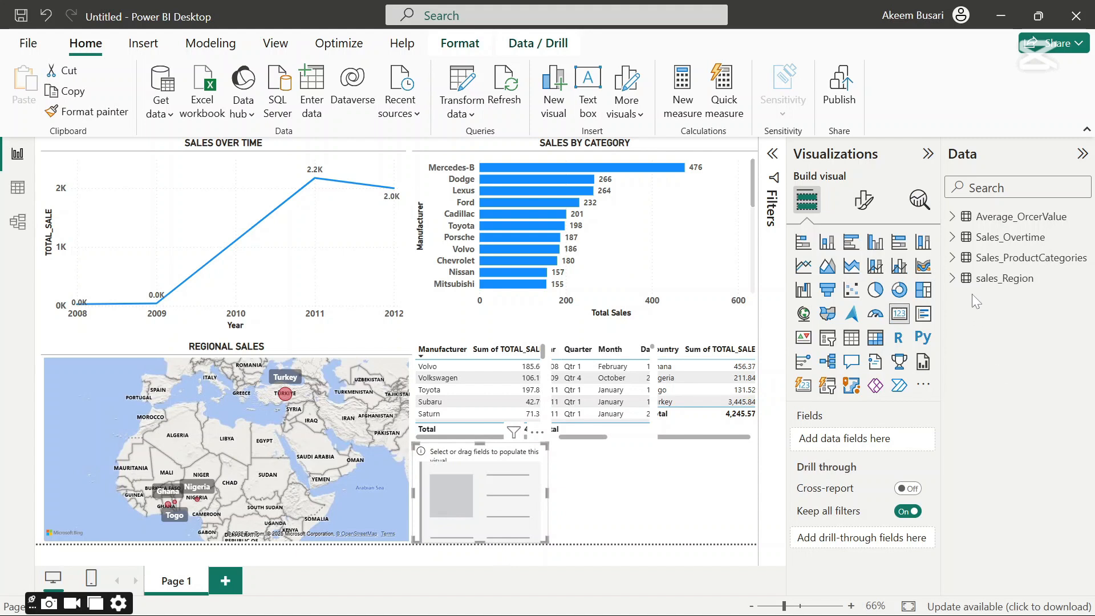
{"action": "left_click", "coordinate": [953, 279]}
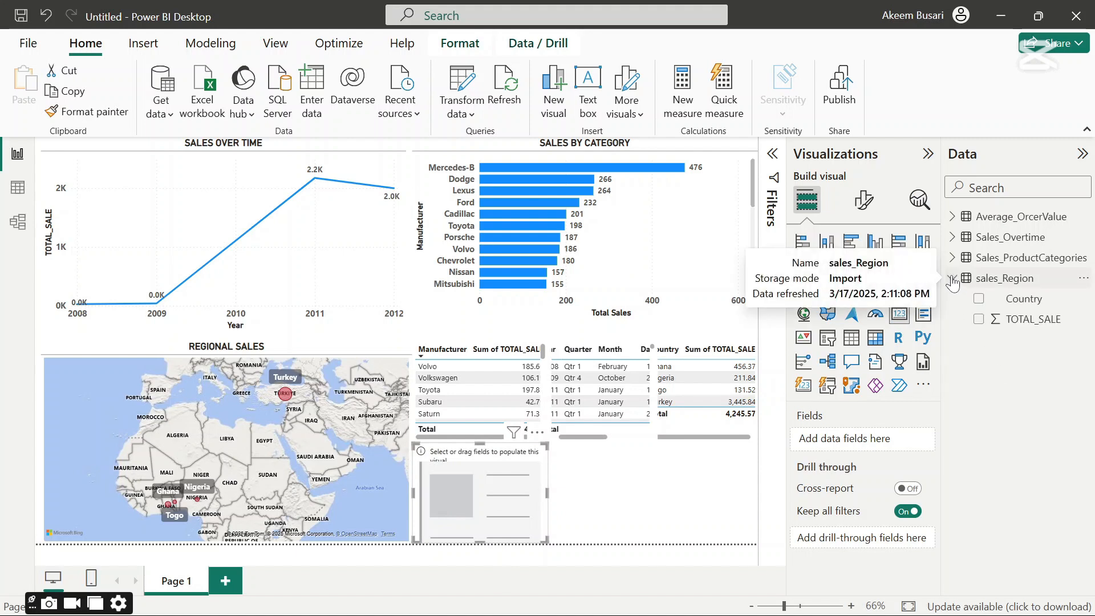
{"action": "left_click", "coordinate": [979, 298]}
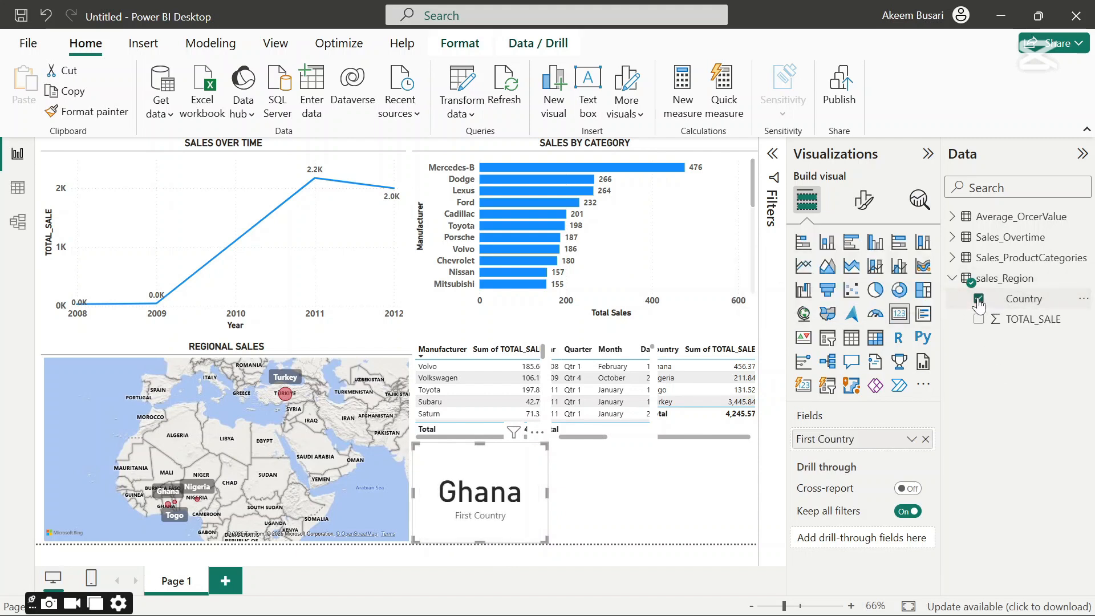
{"action": "left_click", "coordinate": [912, 440]}
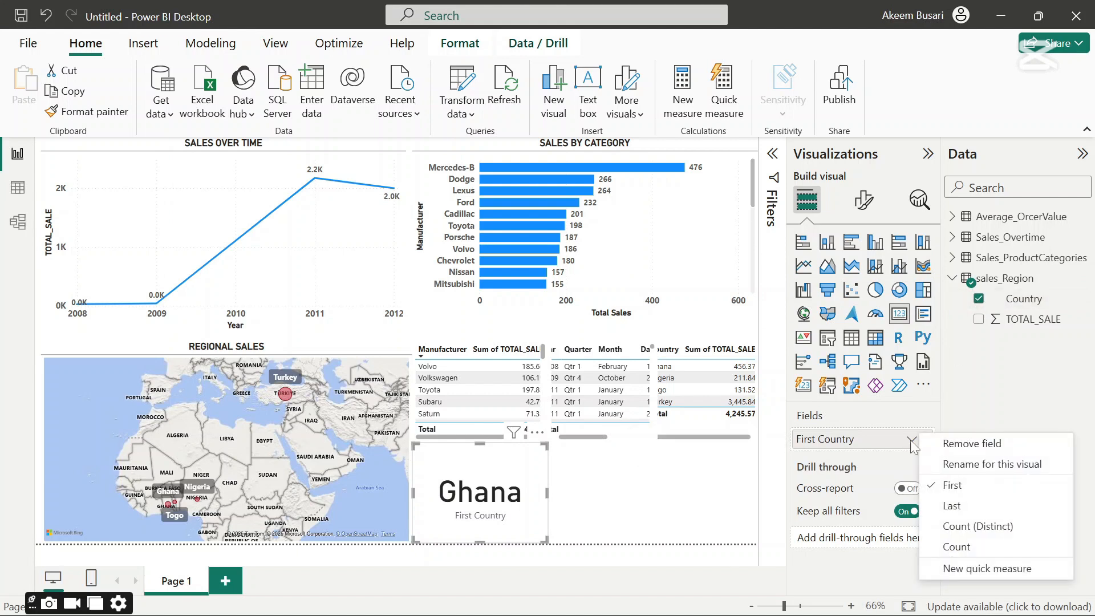
{"action": "left_click", "coordinate": [993, 530]}
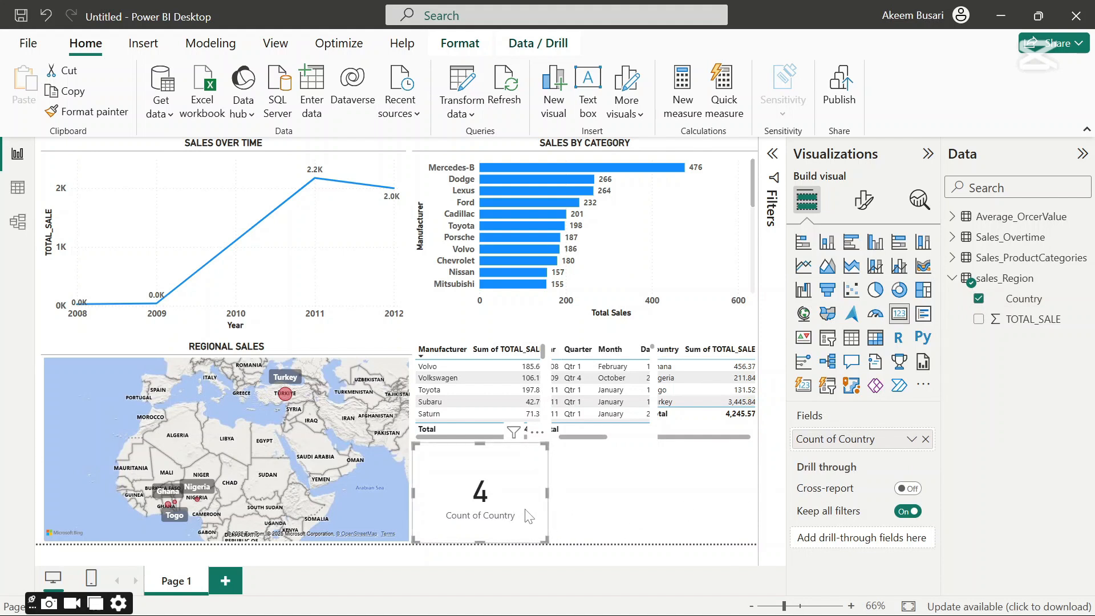
- Make the country count card's category label bold
{"action": "left_click", "coordinate": [865, 201]}
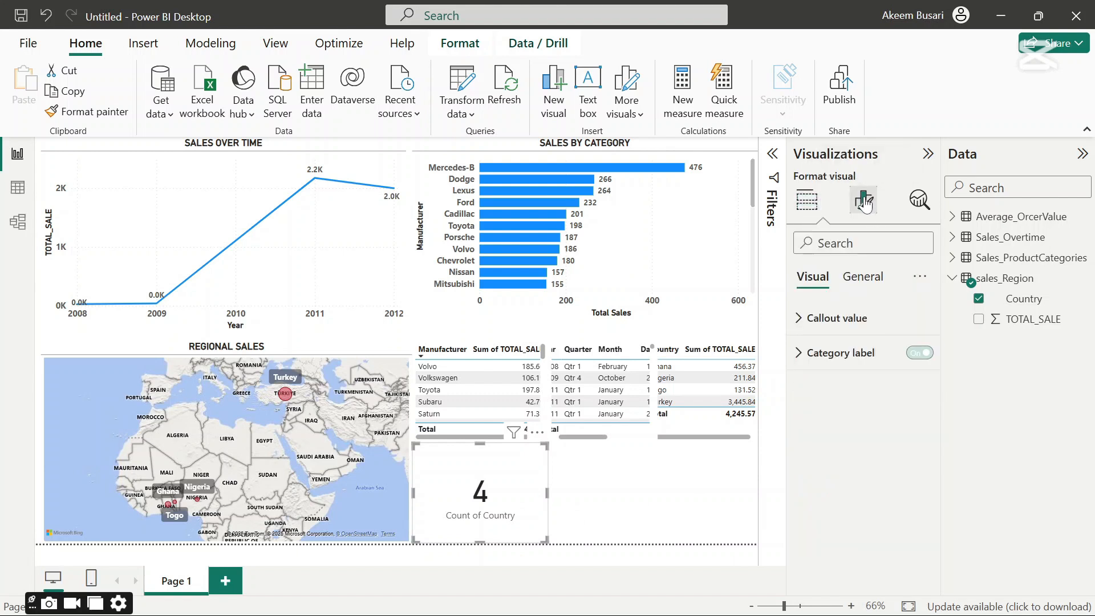
{"action": "left_click", "coordinate": [796, 354]}
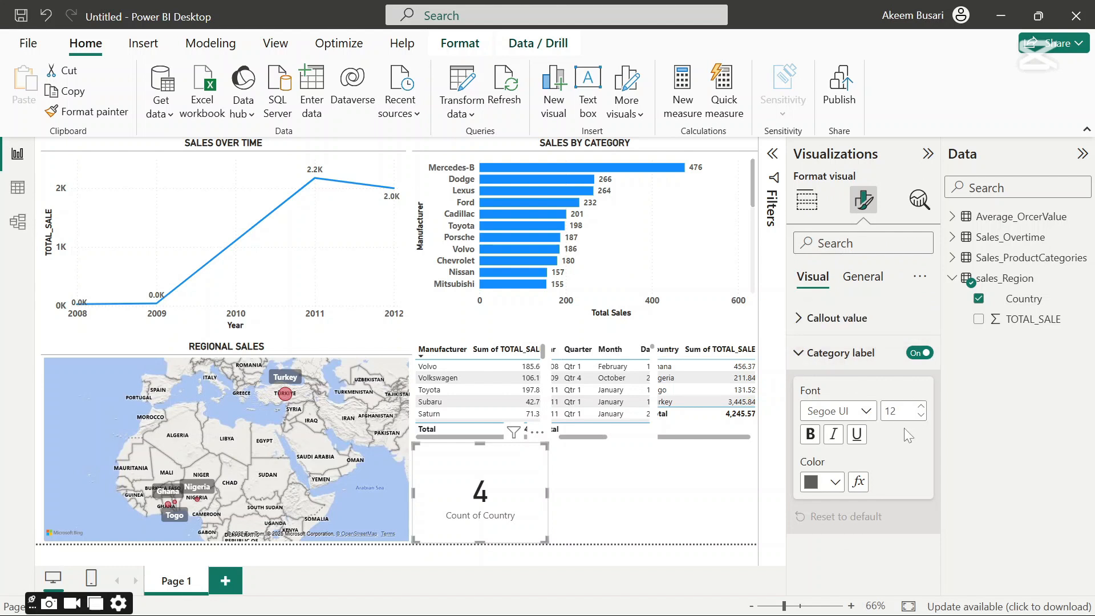
{"action": "left_click", "coordinate": [814, 440]}
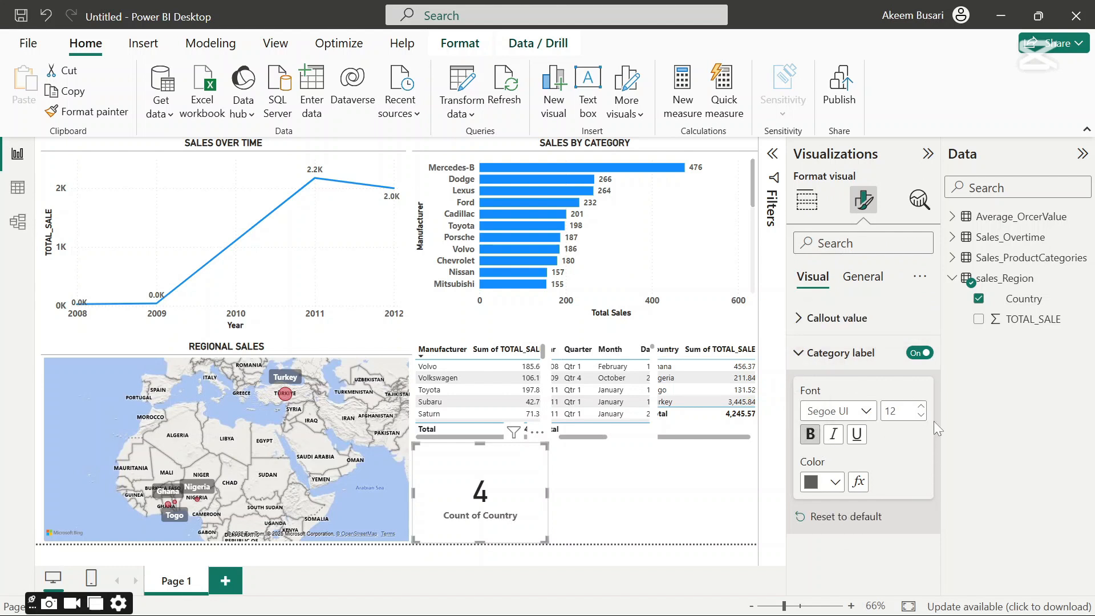
{"action": "left_click", "coordinate": [800, 353]}
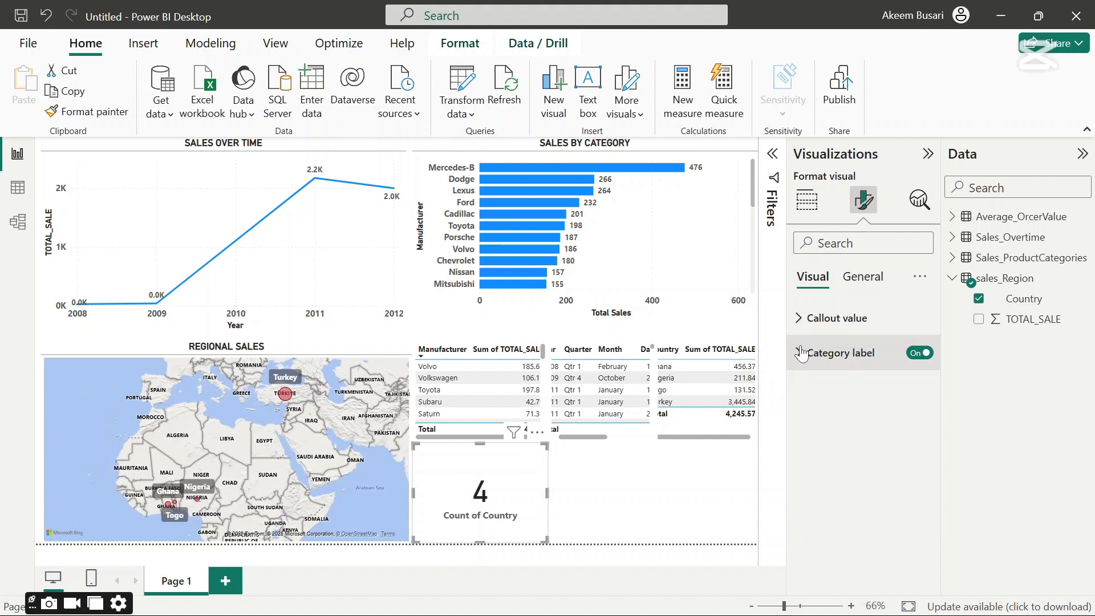
{"action": "left_click", "coordinate": [799, 317]}
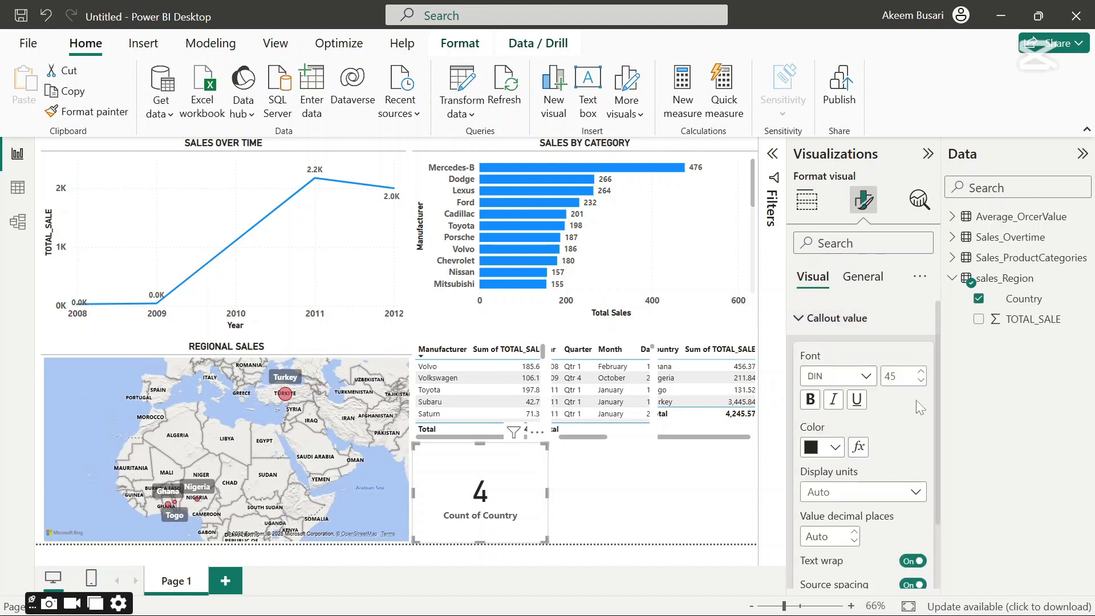
{"action": "scroll", "coordinate": [939, 439], "scroll_direction": "down", "scroll_amount": 2}
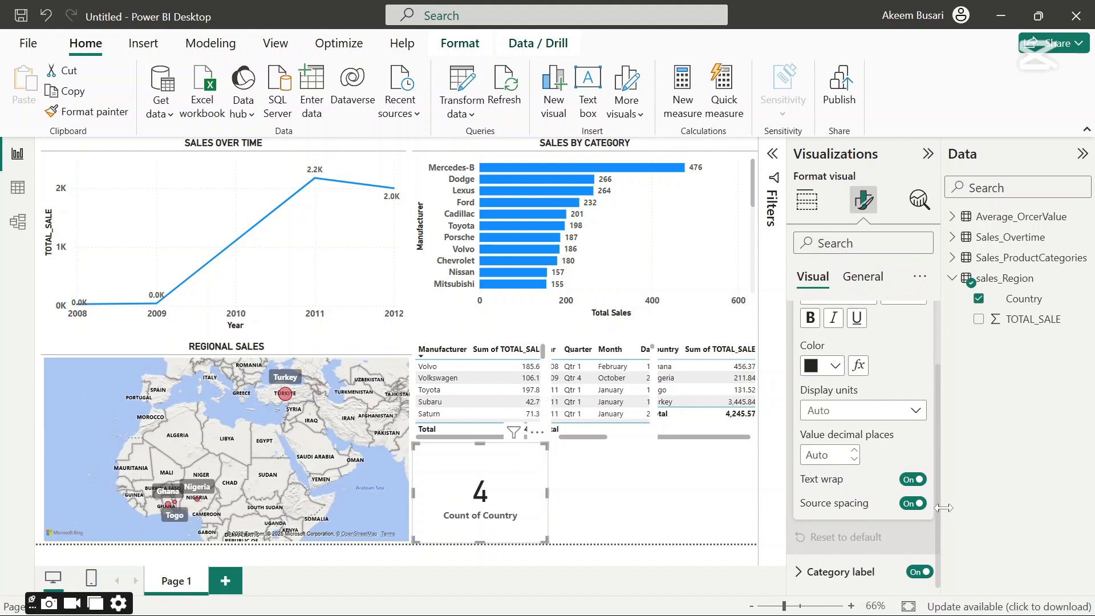
{"action": "scroll", "coordinate": [942, 402], "scroll_direction": "up", "scroll_amount": 2}
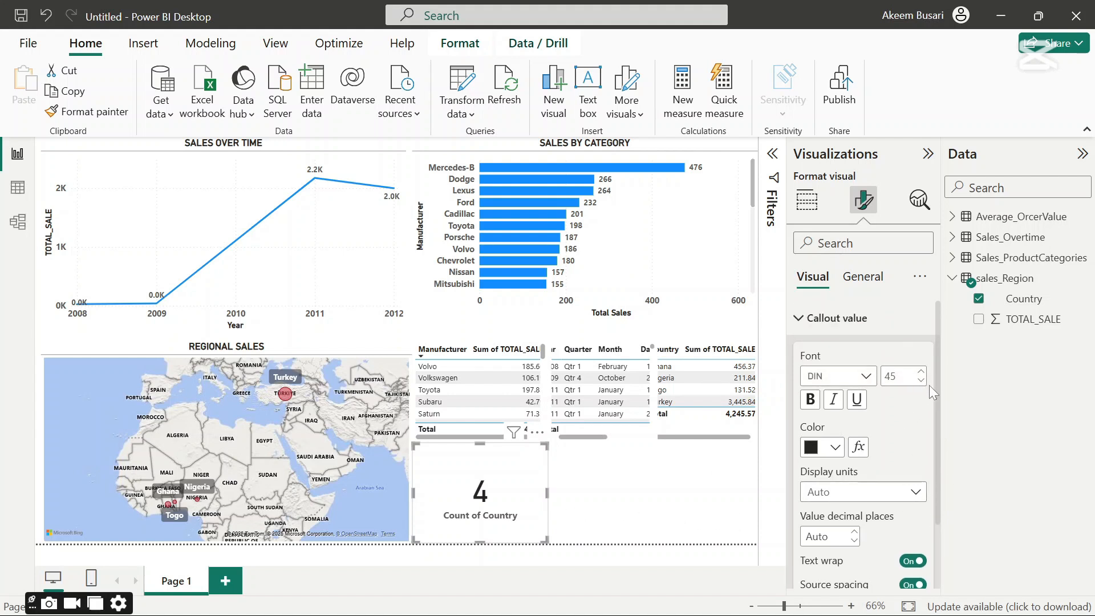
{"action": "left_click", "coordinate": [799, 319]}
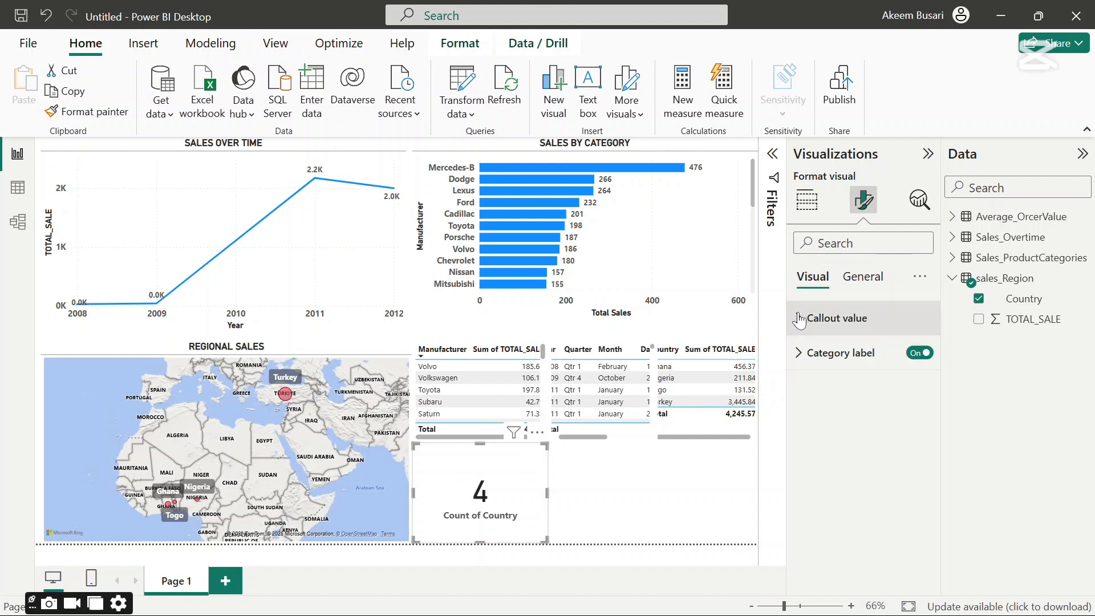
- Turn on the country count card's title, set its text to "NO OF COUNTRIES" and make it bold
{"action": "left_click", "coordinate": [870, 282]}
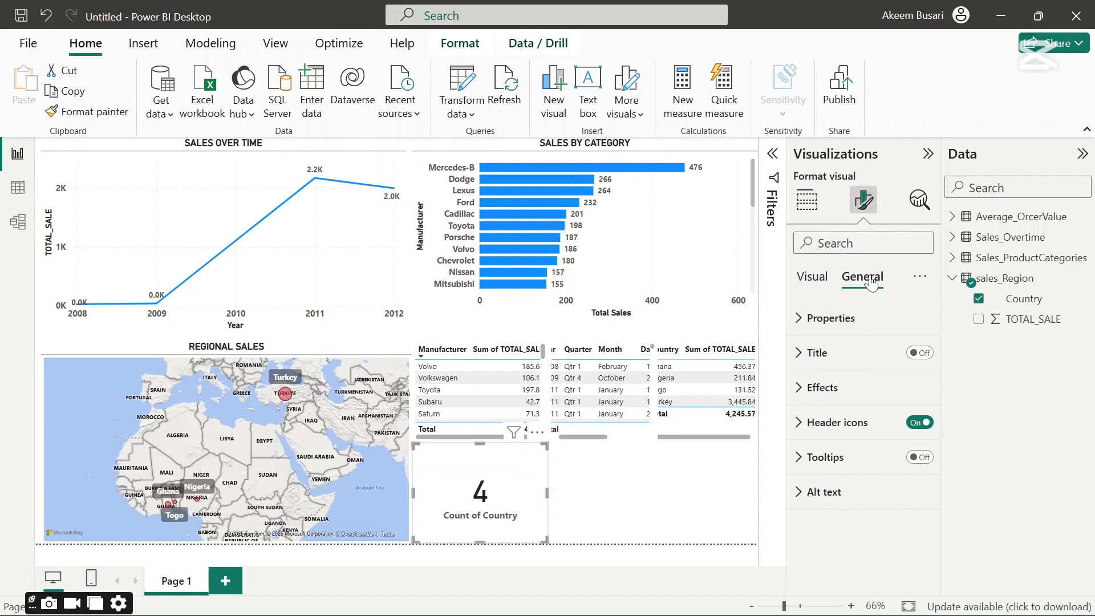
{"action": "left_click", "coordinate": [797, 429]}
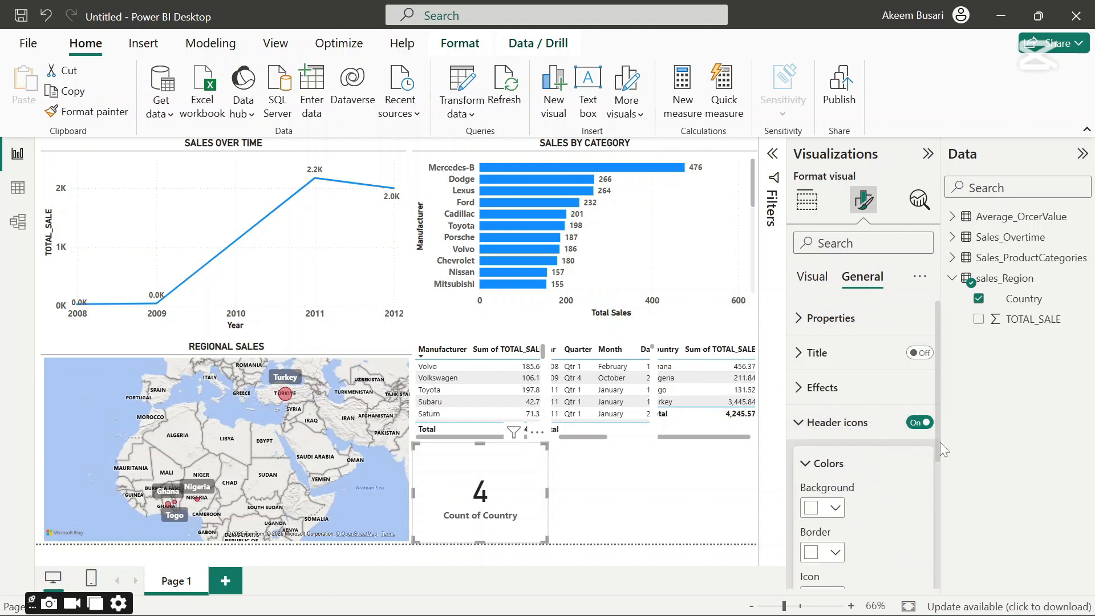
{"action": "left_click_drag", "start_coordinate": [938, 446], "coordinate": [987, 432]}
{"action": "left_click", "coordinate": [883, 361]}
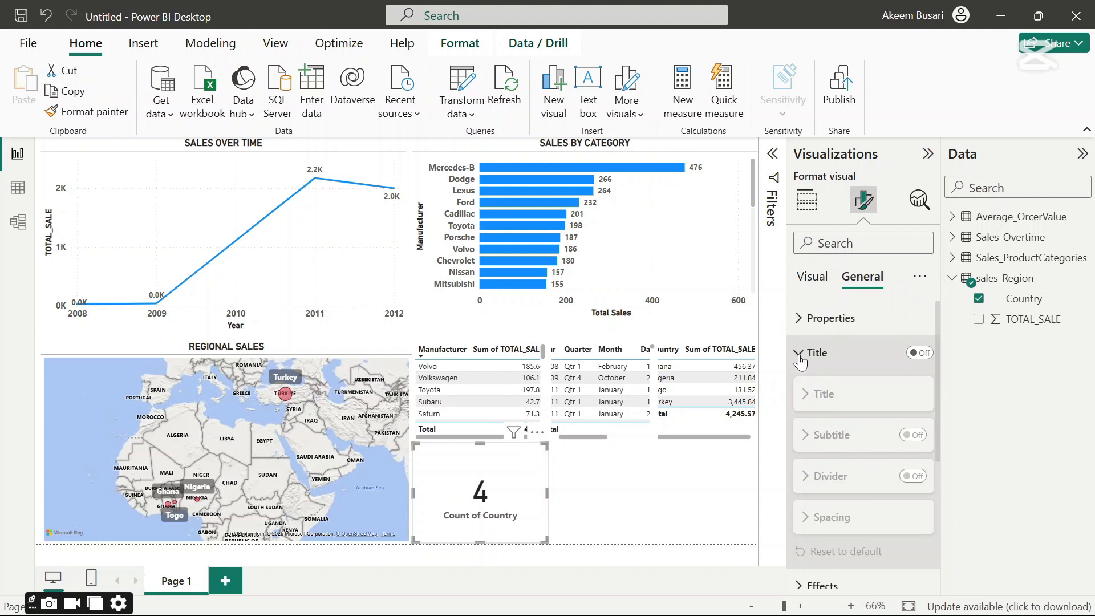
{"action": "left_click", "coordinate": [919, 354]}
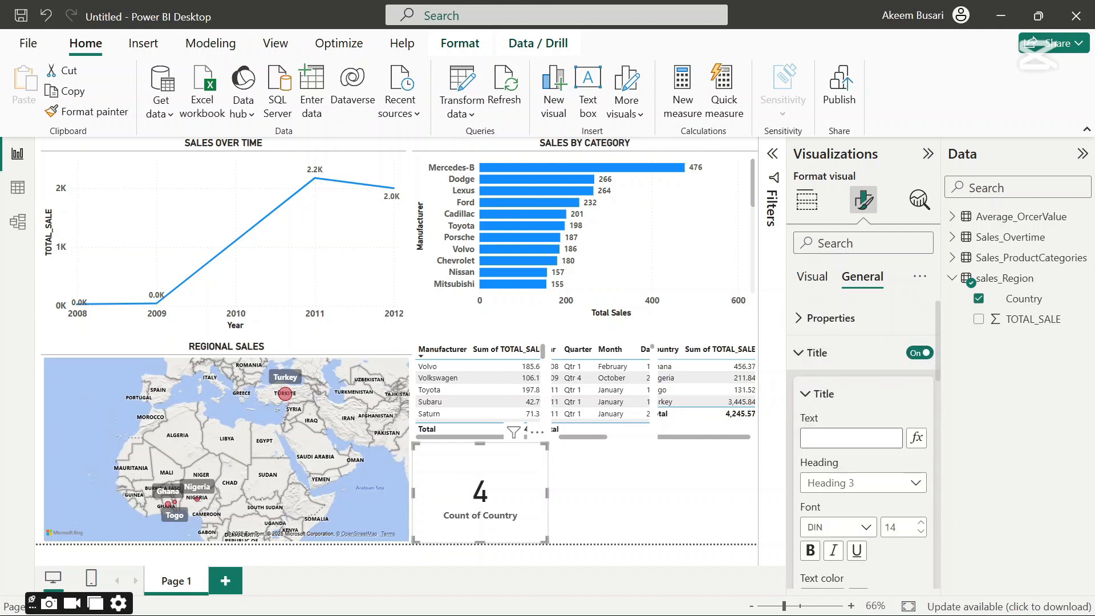
{"action": "left_click", "coordinate": [847, 438]}
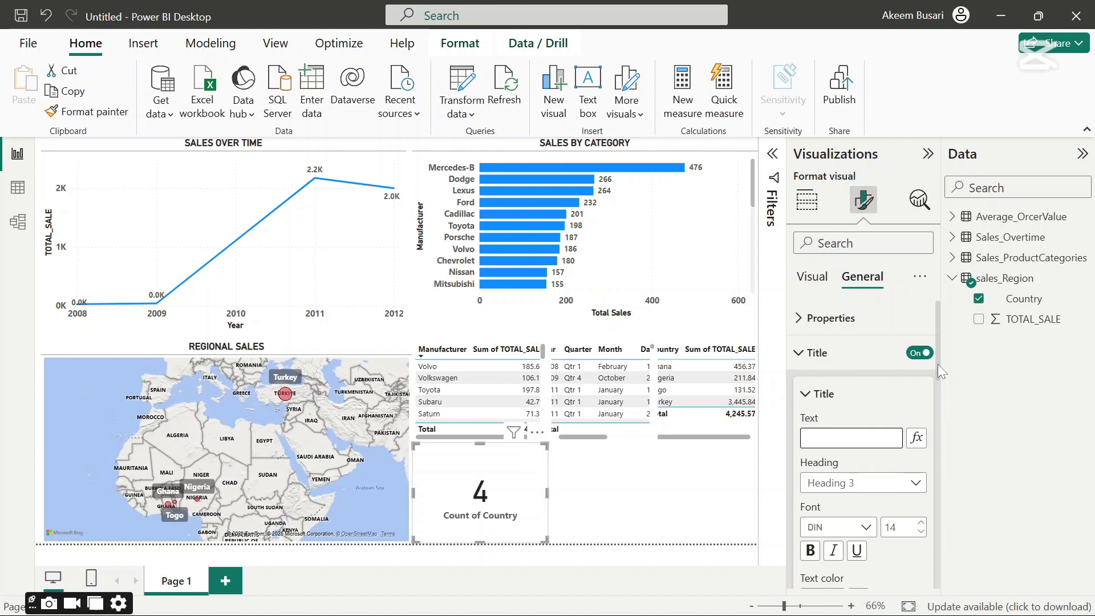
{"action": "mouse_move", "coordinate": [937, 364]}
{"action": "left_mouse_down"}
{"action": "mouse_move", "coordinate": [936, 460]}
{"action": "mouse_move", "coordinate": [942, 370]}
{"action": "left_mouse_up"}
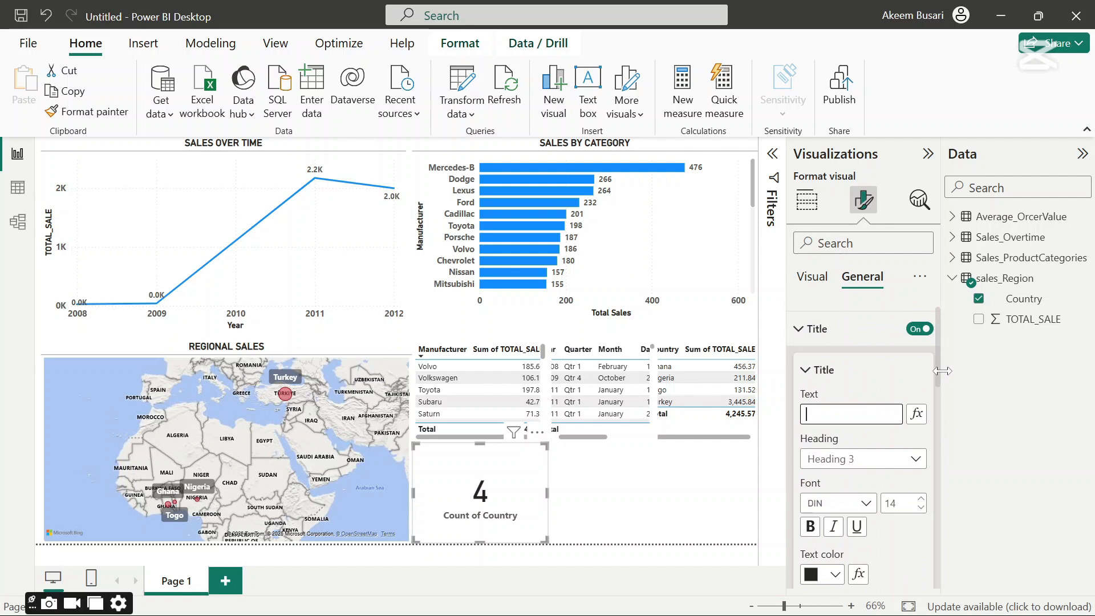
{"action": "left_click_drag", "start_coordinate": [942, 372], "coordinate": [942, 373]}
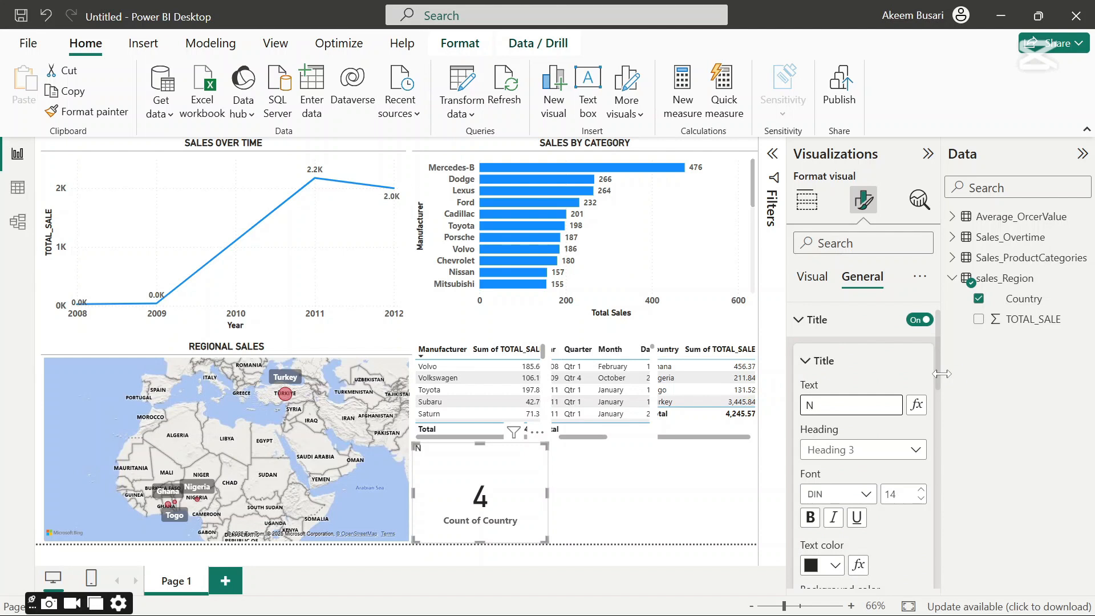
{"action": "type", "text": "OF COUNTRIES"}
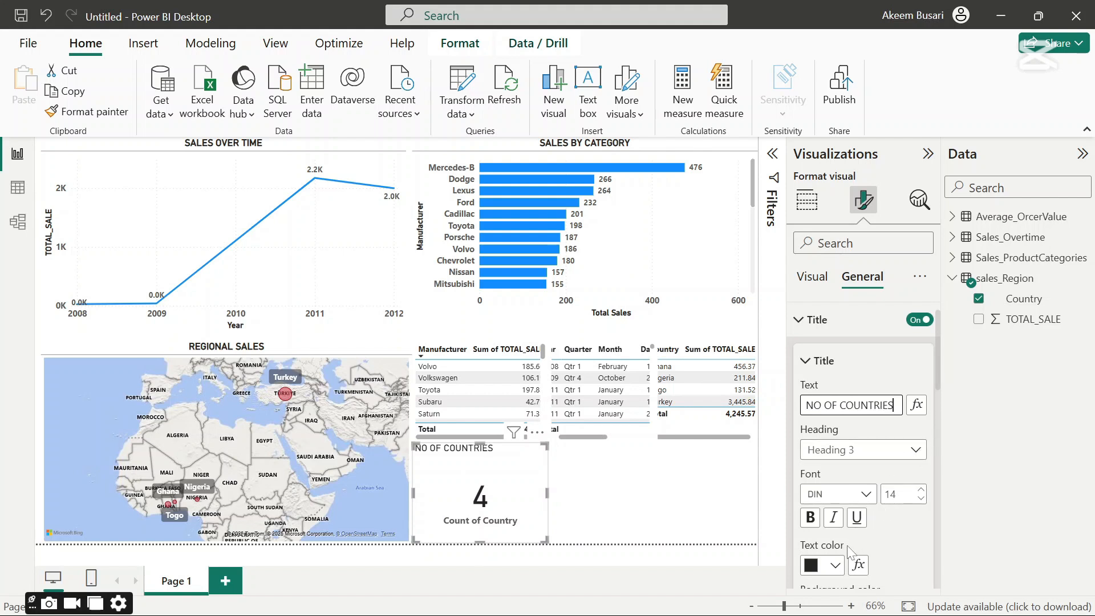
{"action": "left_click", "coordinate": [815, 520]}
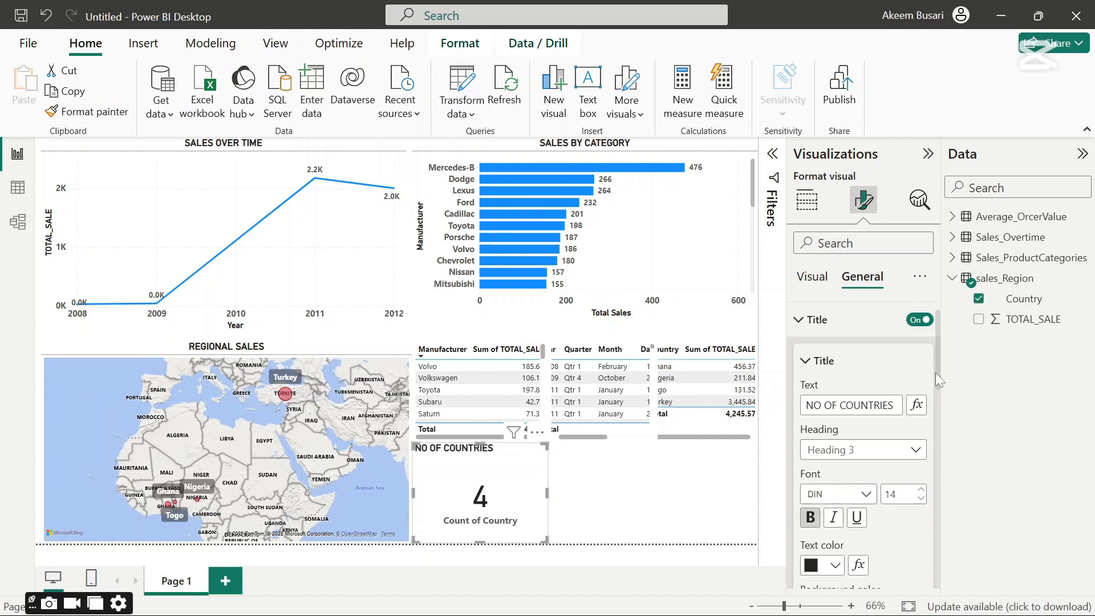
- Centre the country count card's title horizontally and turn on the divider beneath it
{"action": "left_click_drag", "start_coordinate": [936, 372], "coordinate": [939, 432]}
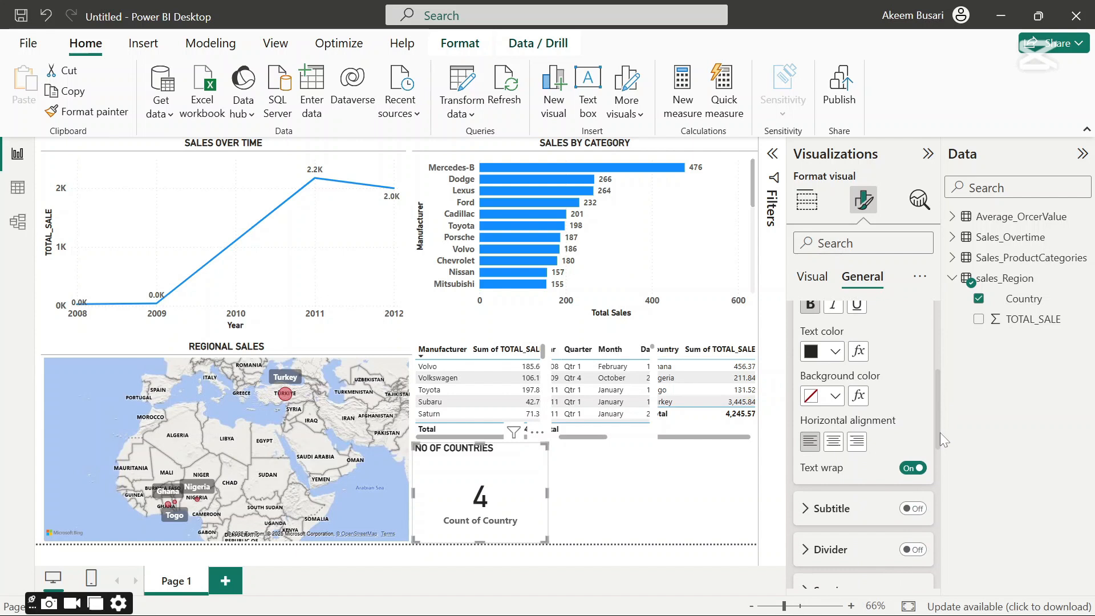
{"action": "left_click", "coordinate": [836, 443]}
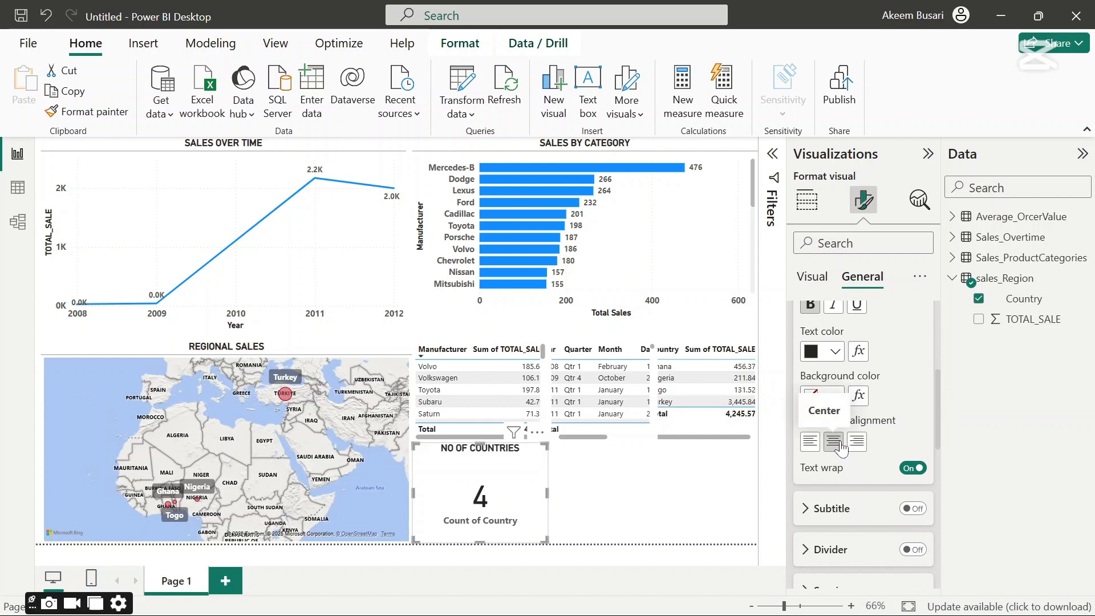
{"action": "left_click", "coordinate": [839, 556]}
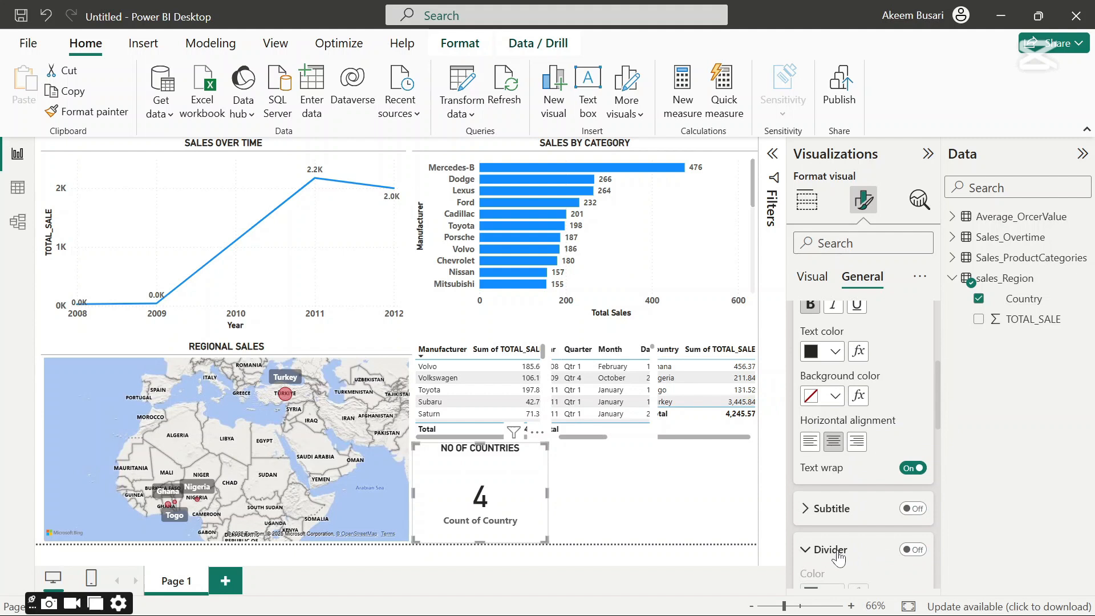
{"action": "left_click", "coordinate": [913, 549]}
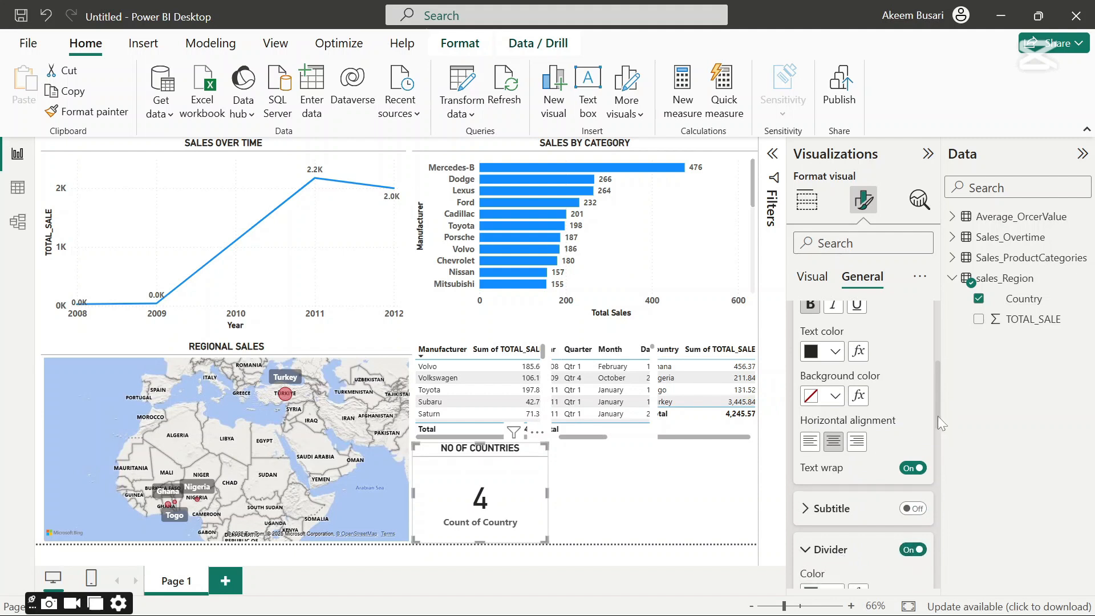
{"action": "left_click_drag", "start_coordinate": [937, 417], "coordinate": [934, 495]}
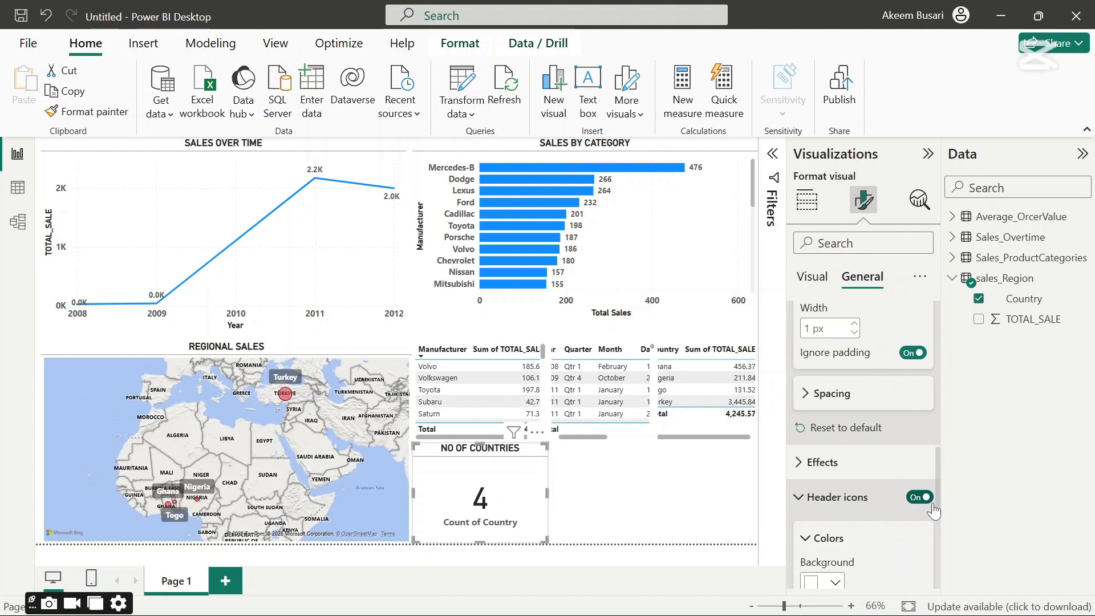
- Turn off the category label on the country count card
{"action": "scroll", "coordinate": [934, 510], "scroll_direction": "up", "scroll_amount": 8}
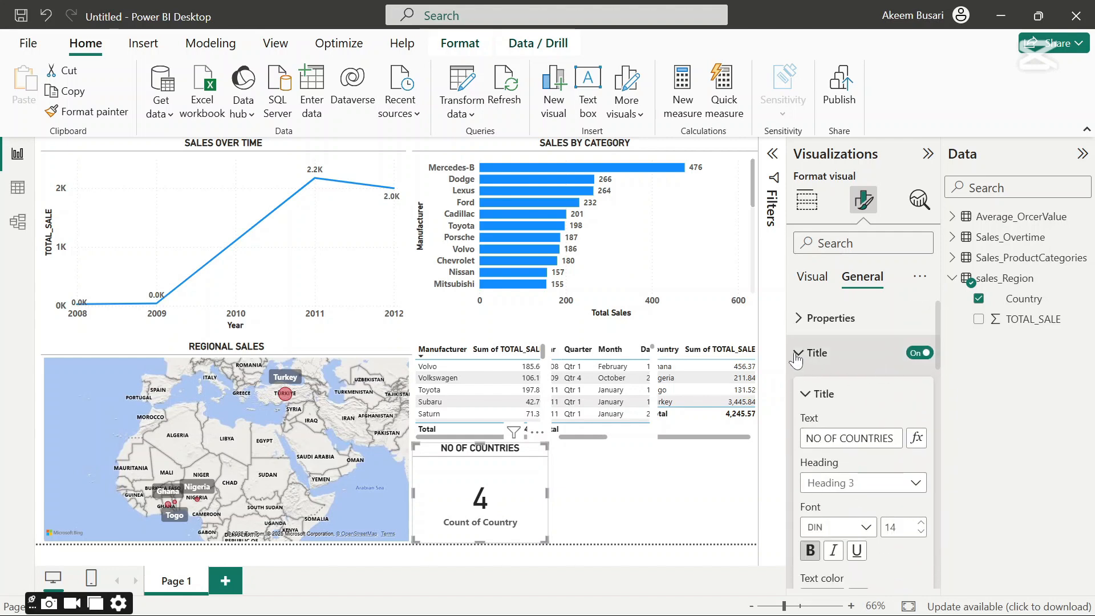
{"action": "left_click", "coordinate": [802, 360]}
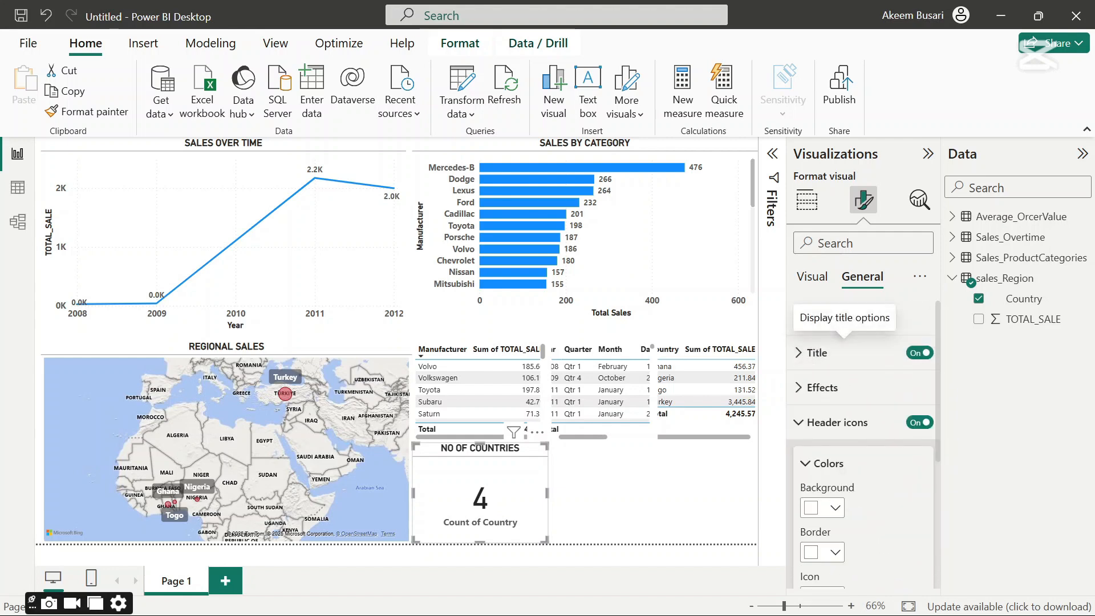
{"action": "left_click", "coordinate": [812, 277]}
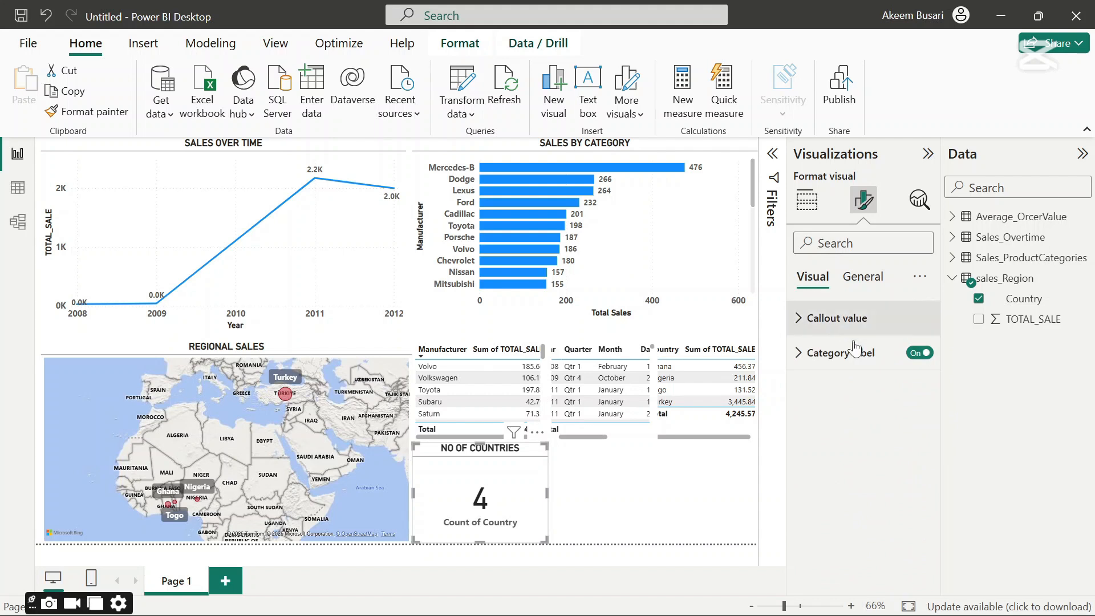
{"action": "left_click", "coordinate": [799, 353]}
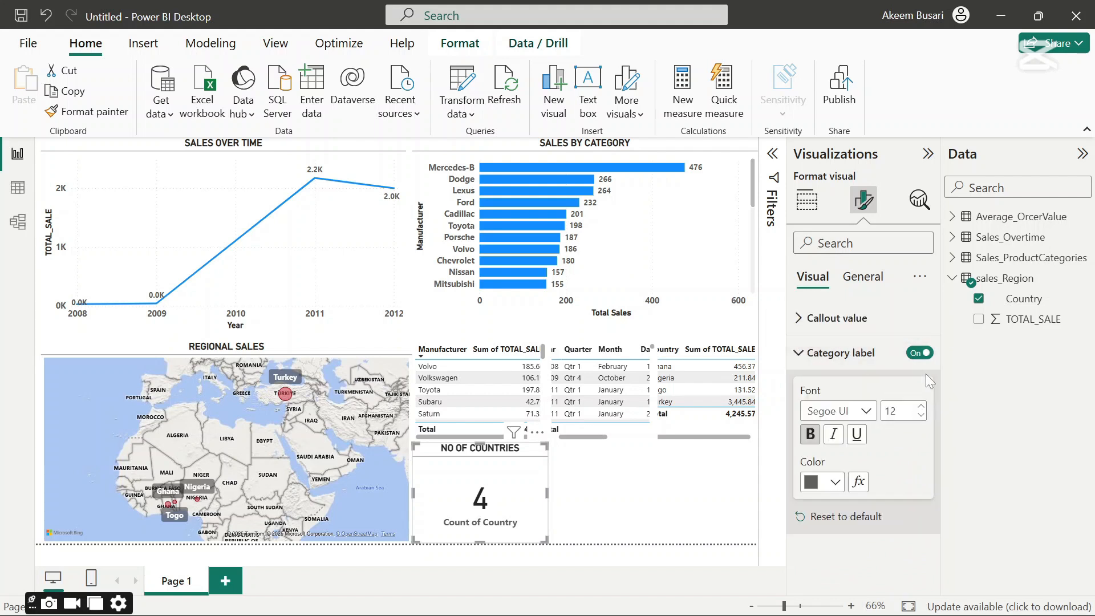
{"action": "left_click", "coordinate": [925, 353]}
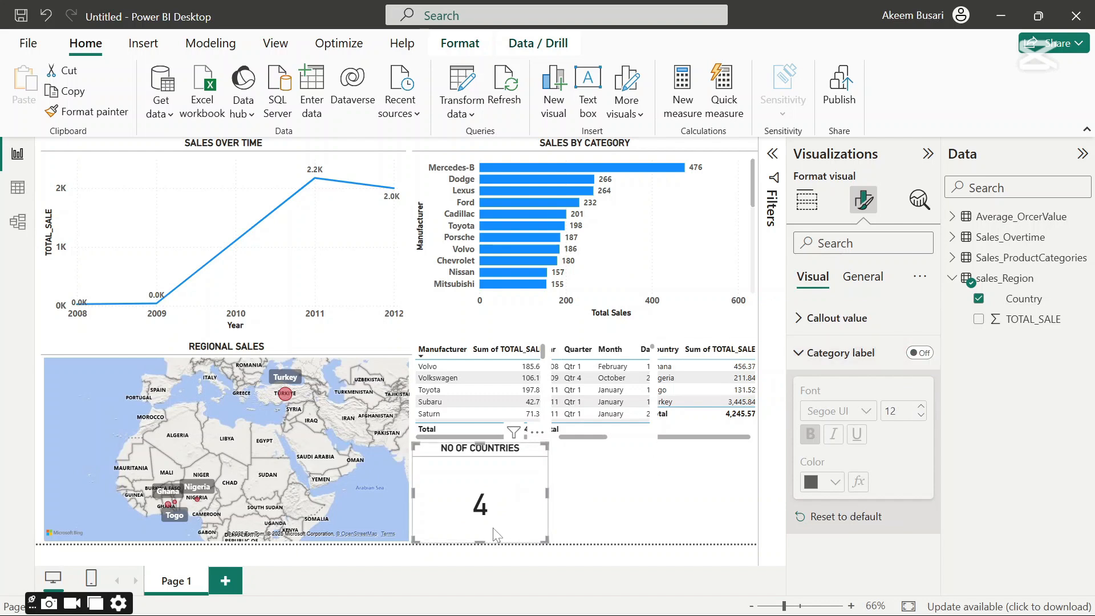
{"action": "left_click", "coordinate": [593, 500]}
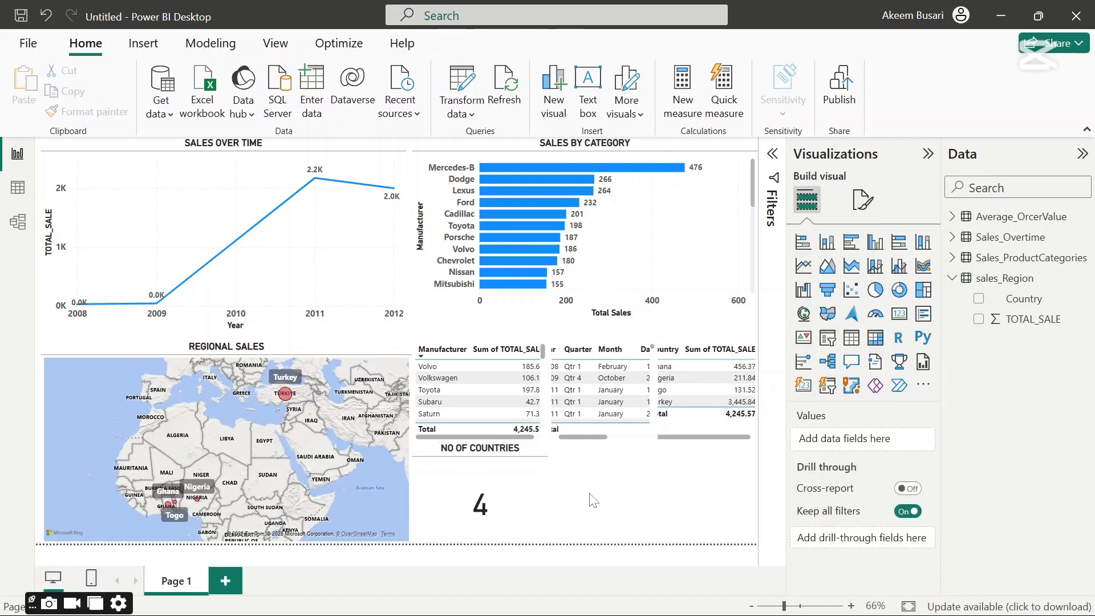
- Lower the upper edge of the country count card slightly to leave a gap below the manufacturer table
{"action": "left_click", "coordinate": [518, 481]}
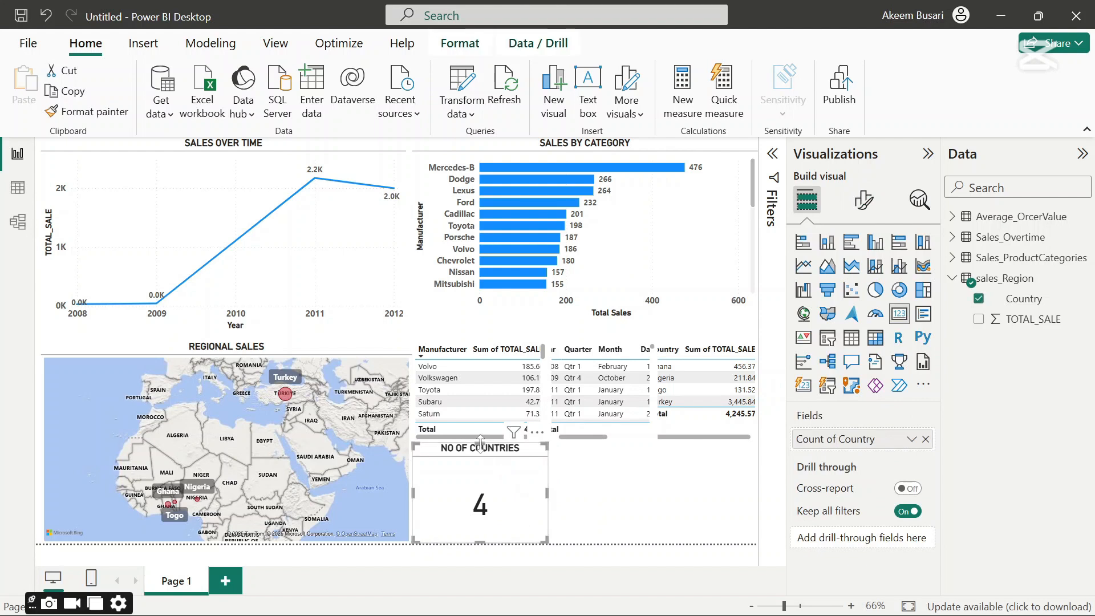
{"action": "left_click_drag", "start_coordinate": [480, 443], "coordinate": [480, 457]}
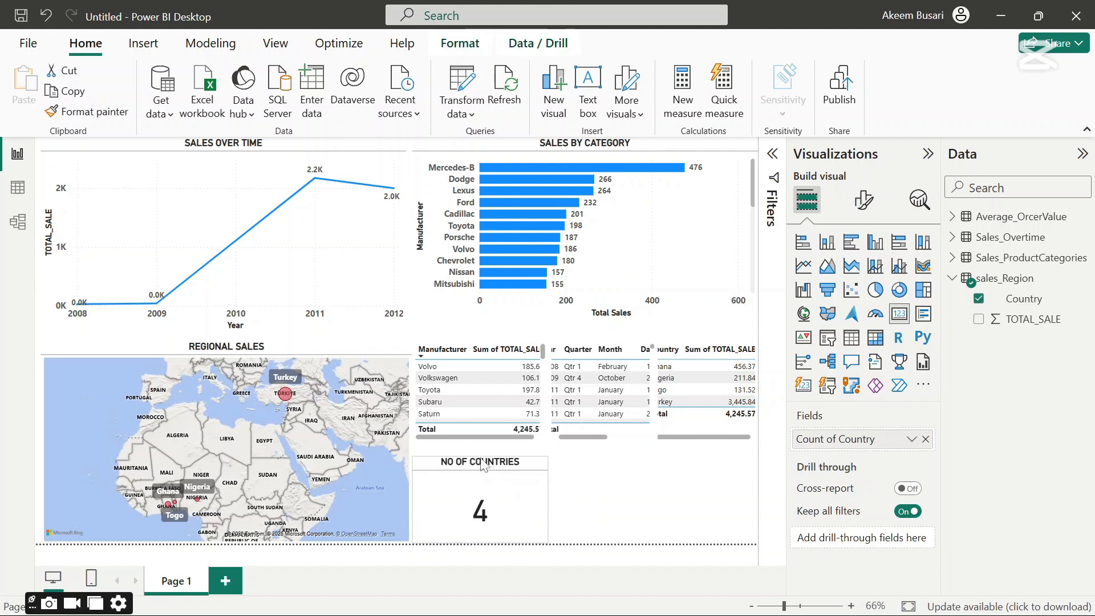
{"action": "left_click", "coordinate": [605, 492]}
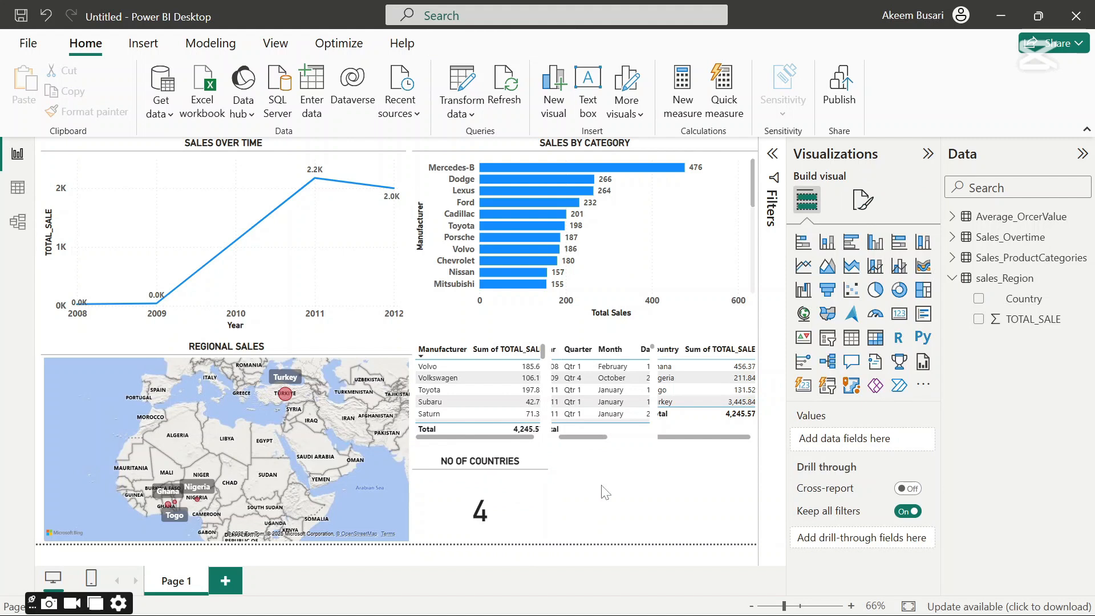
- Duplicate the NO OF COUNTRIES card and place the copy directly beside the original on its right
{"action": "left_click", "coordinate": [512, 518]}
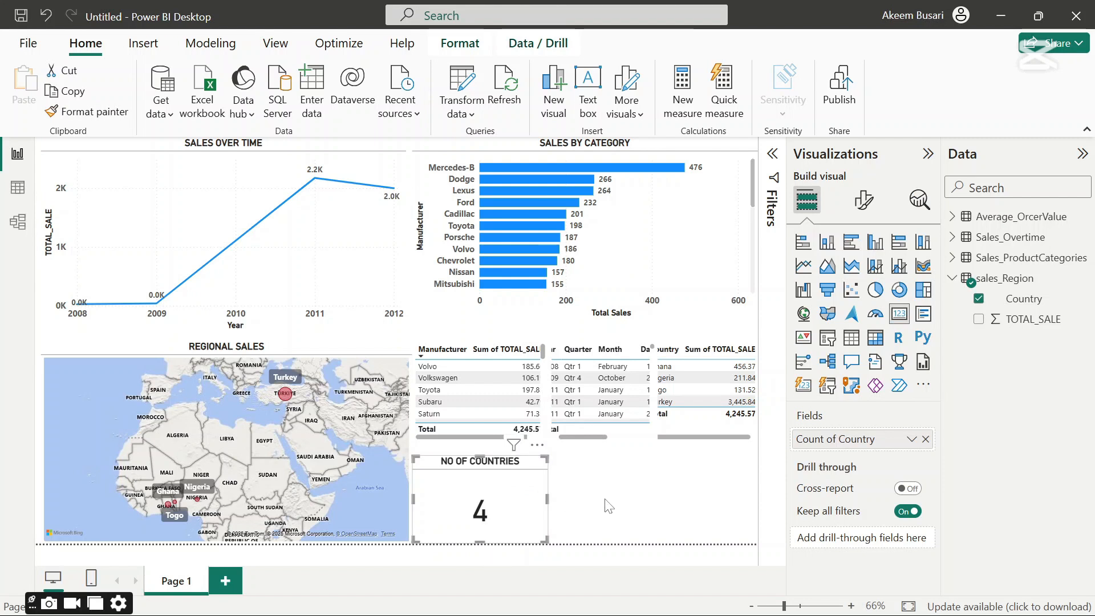
{"action": "right_click", "coordinate": [536, 507]}
{"action": "mouse_move", "coordinate": [579, 556]}
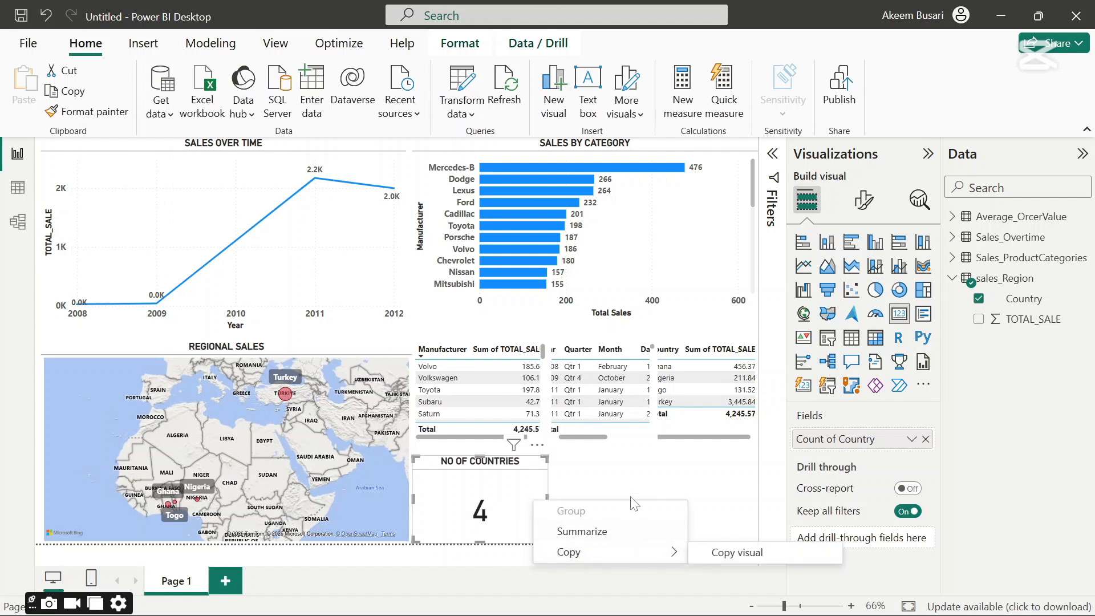
{"action": "left_click", "coordinate": [724, 553]}
{"action": "key", "text": "ctrl+v"}
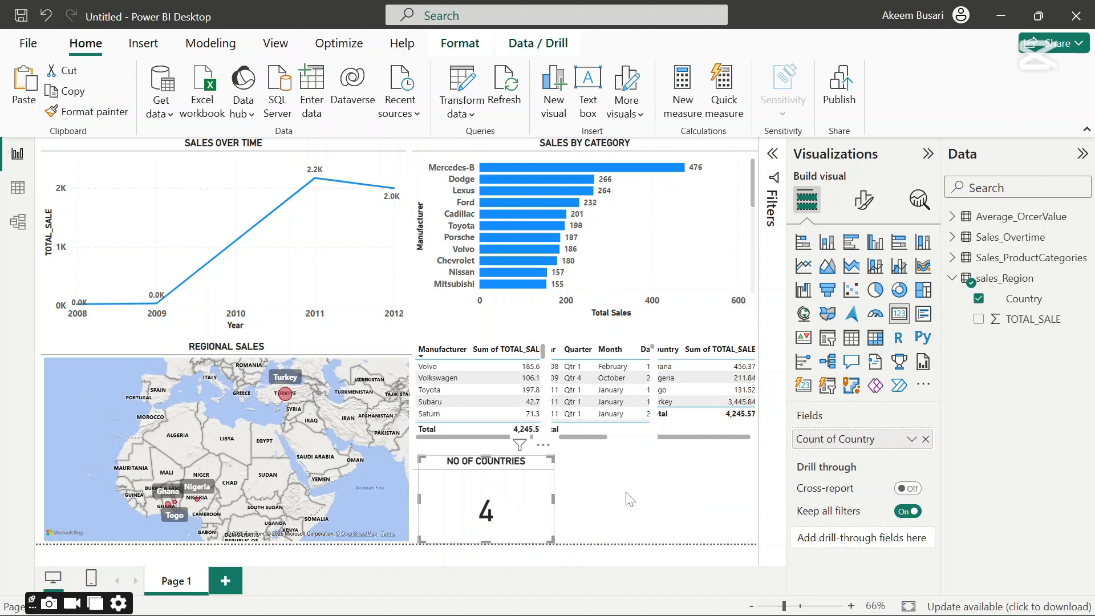
{"action": "left_click_drag", "start_coordinate": [522, 492], "coordinate": [657, 503]}
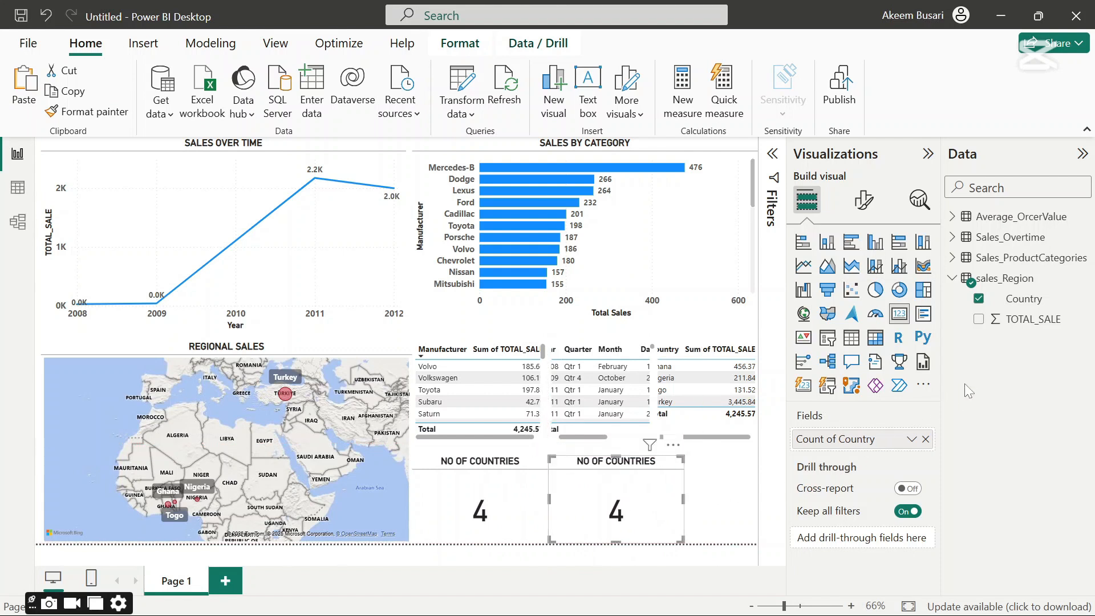
- Replace Country in the copied card with Manufacturer from Sales_ProductCategories, summarized as Count (Distinct)
{"action": "left_click", "coordinate": [952, 278]}
{"action": "left_click", "coordinate": [954, 259]}
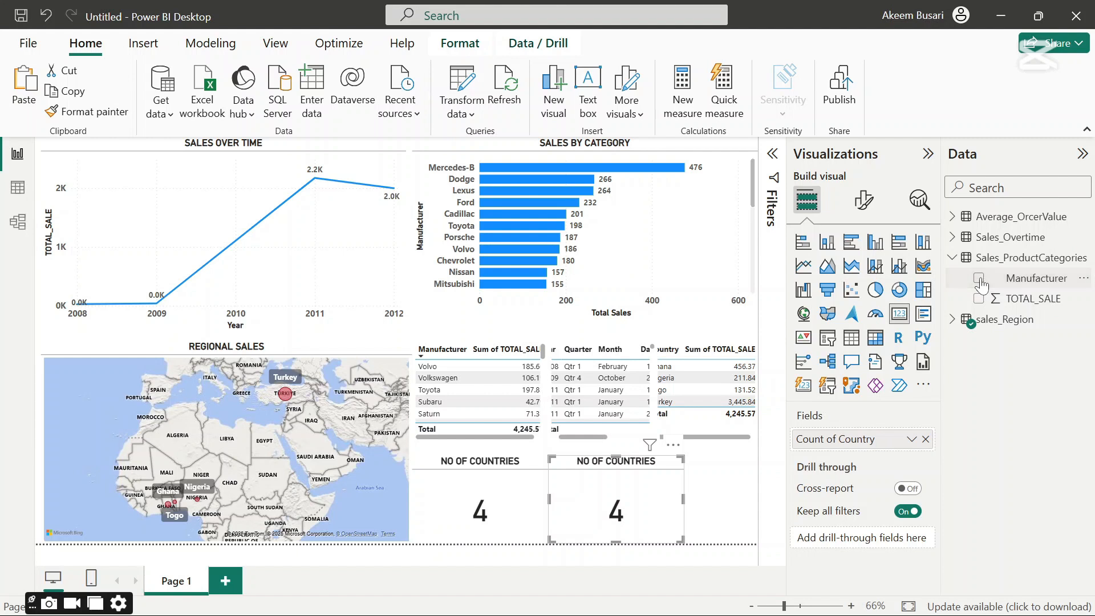
{"action": "left_click", "coordinate": [952, 321]}
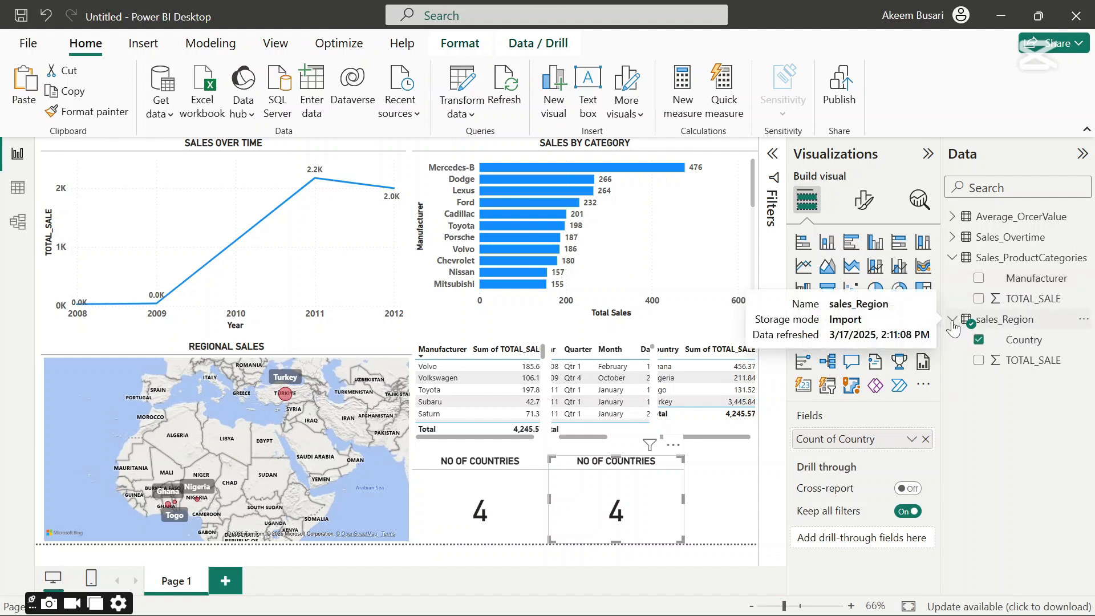
{"action": "left_click", "coordinate": [978, 340]}
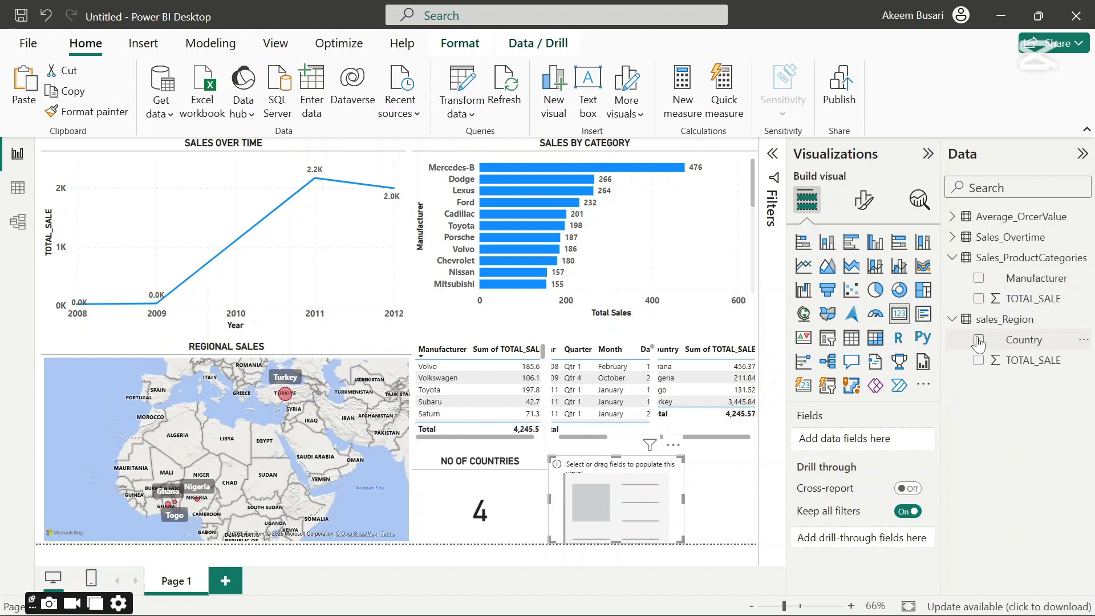
{"action": "left_click", "coordinate": [978, 279]}
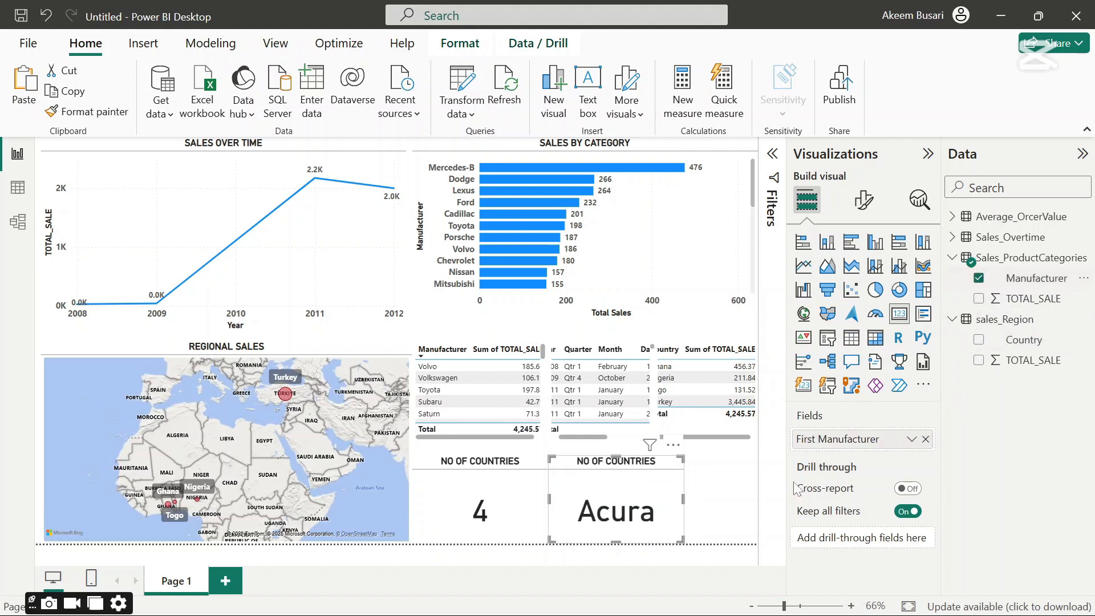
{"action": "left_click", "coordinate": [911, 440]}
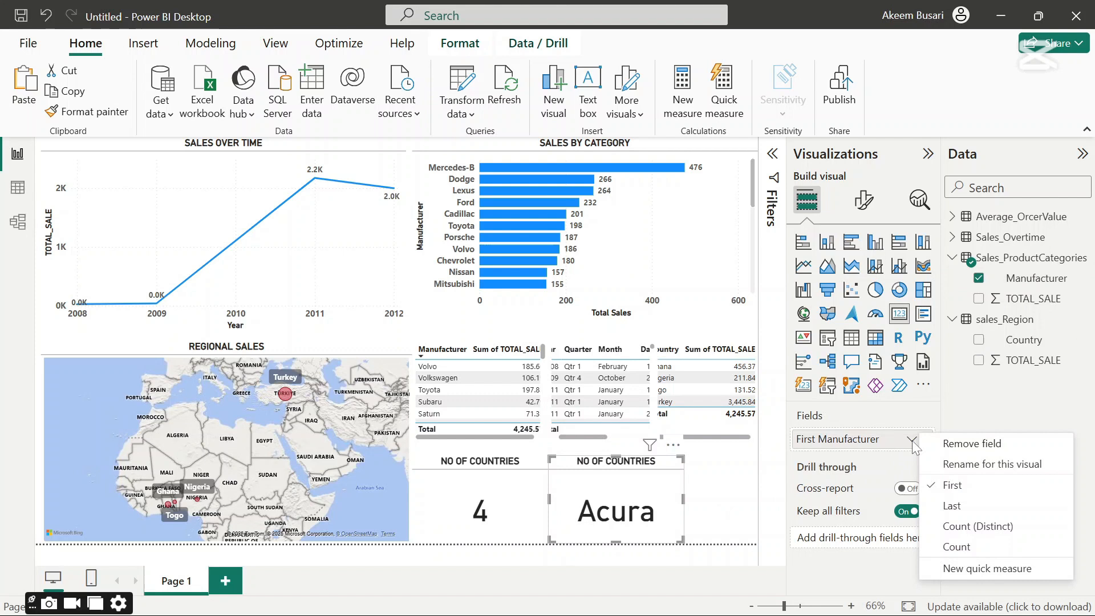
{"action": "left_click", "coordinate": [970, 526]}
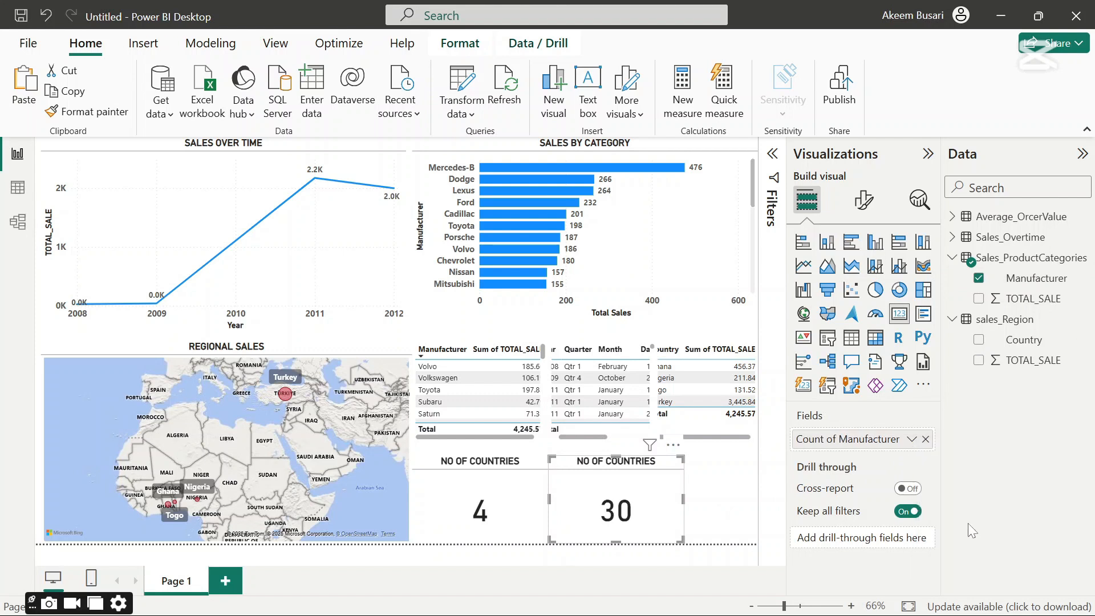
- Rename the copied card's count field to "Manufacturer" for this visual
{"action": "left_click", "coordinate": [911, 440]}
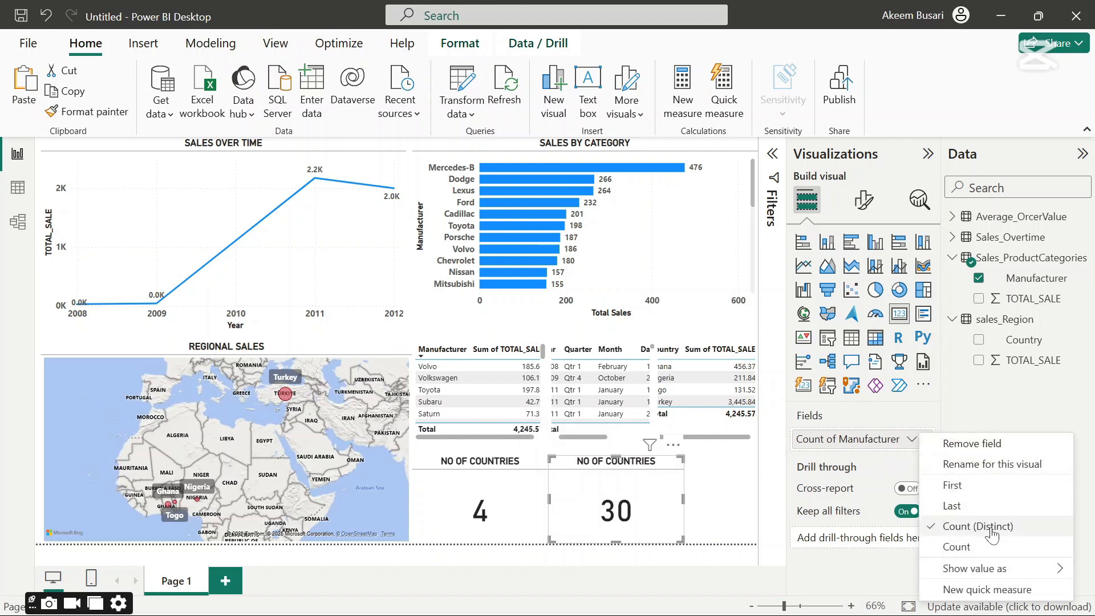
{"action": "left_click", "coordinate": [982, 464]}
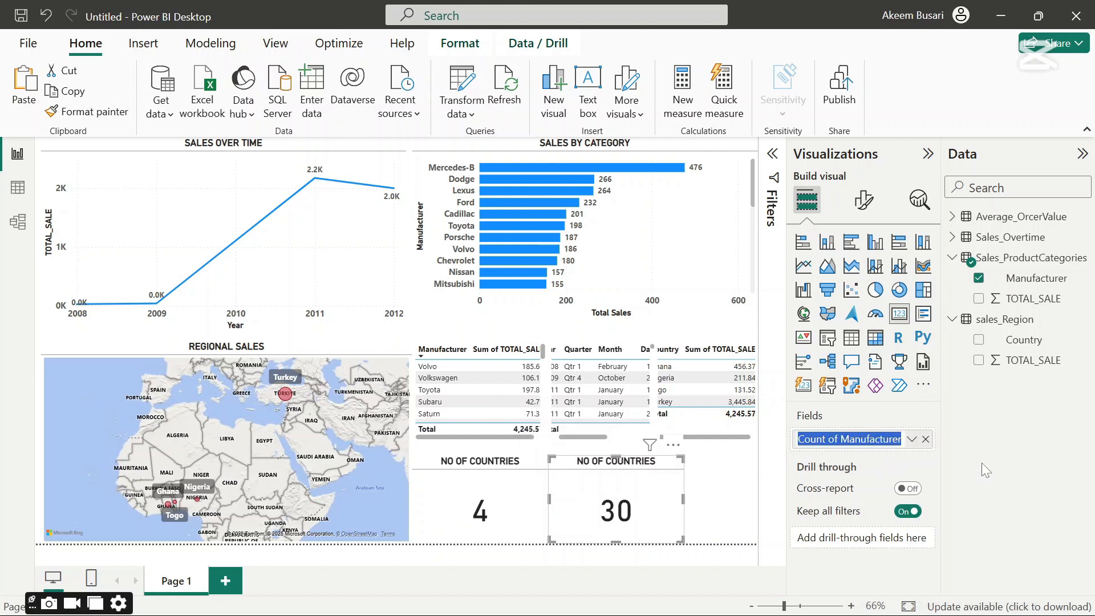
{"action": "key", "text": "Home"}
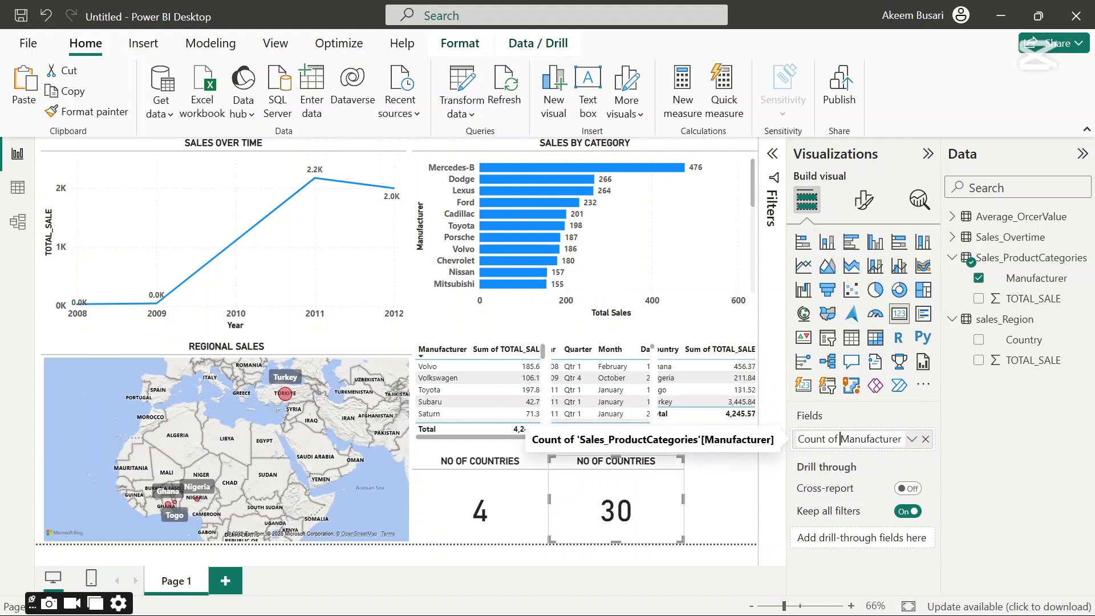
{"action": "key", "text": "Delete"}
{"action": "key", "text": "Delete"}
{"action": "key", "text": "Delete"}
{"action": "key", "text": "Delete"}
{"action": "key", "text": "Delete"}
{"action": "key", "text": "Delete"}
{"action": "key", "text": "Delete"}
{"action": "key", "text": "Delete"}
{"action": "key", "text": "Delete"}
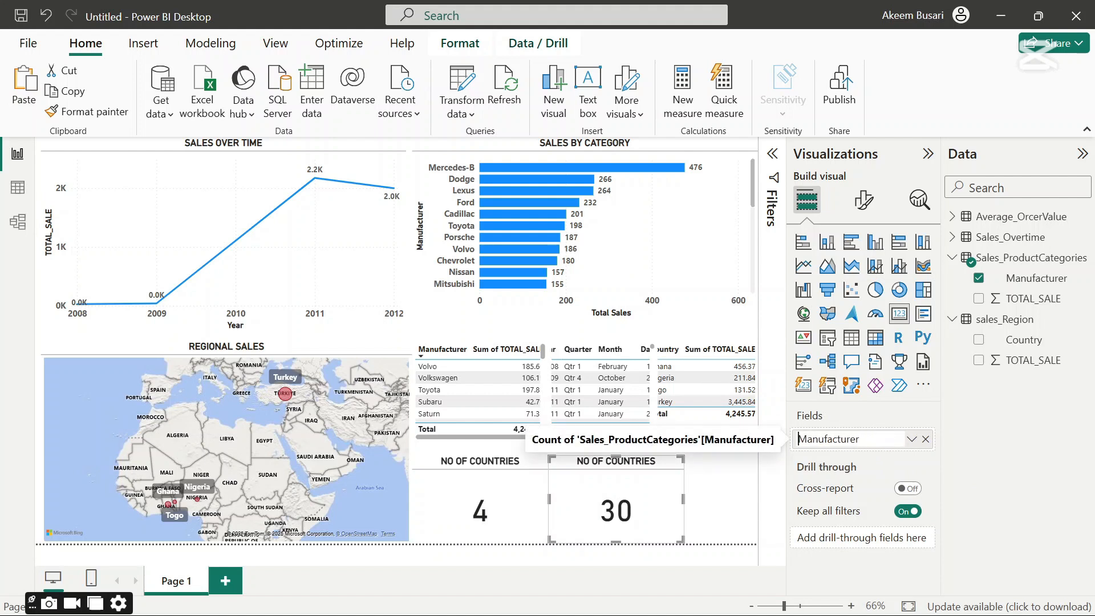
{"action": "key", "text": "Return"}
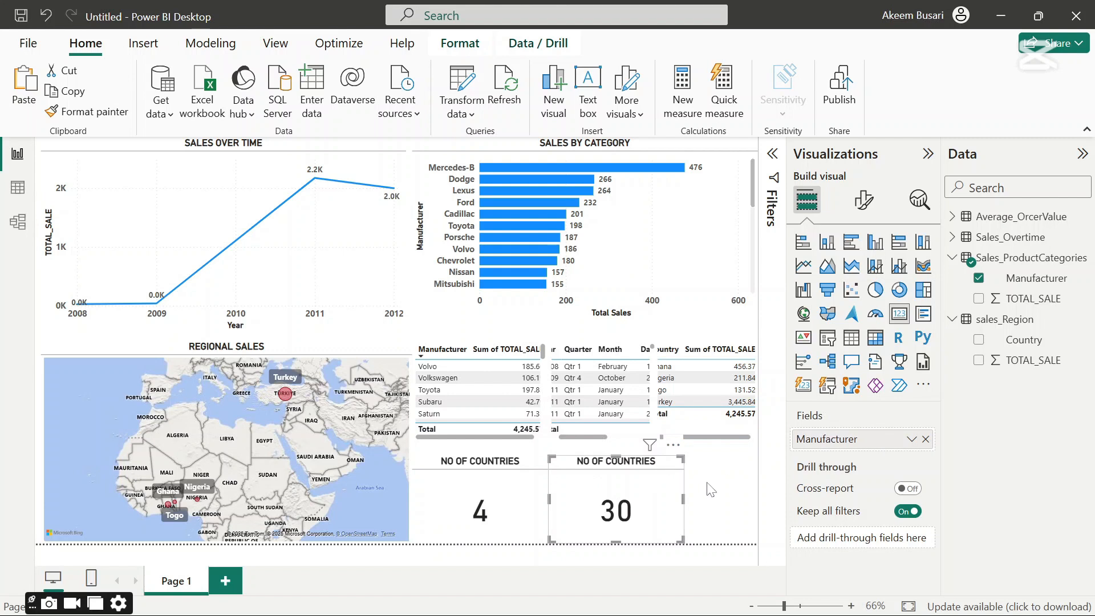
- Change the copied card's title text to "NO OF MANUFACTURERS"
{"action": "left_click", "coordinate": [863, 201]}
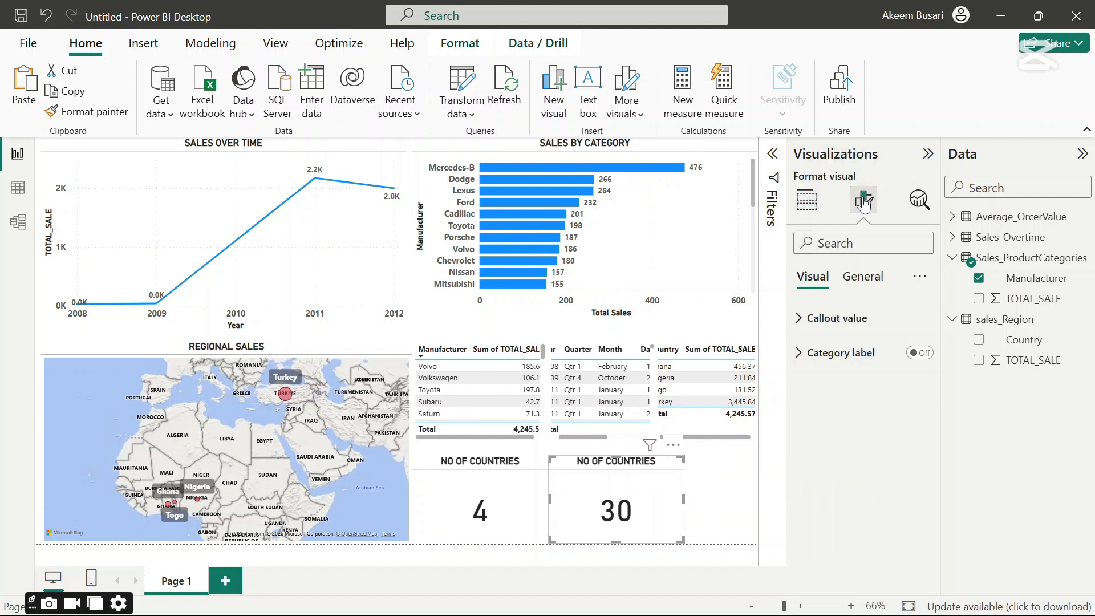
{"action": "left_click", "coordinate": [862, 278]}
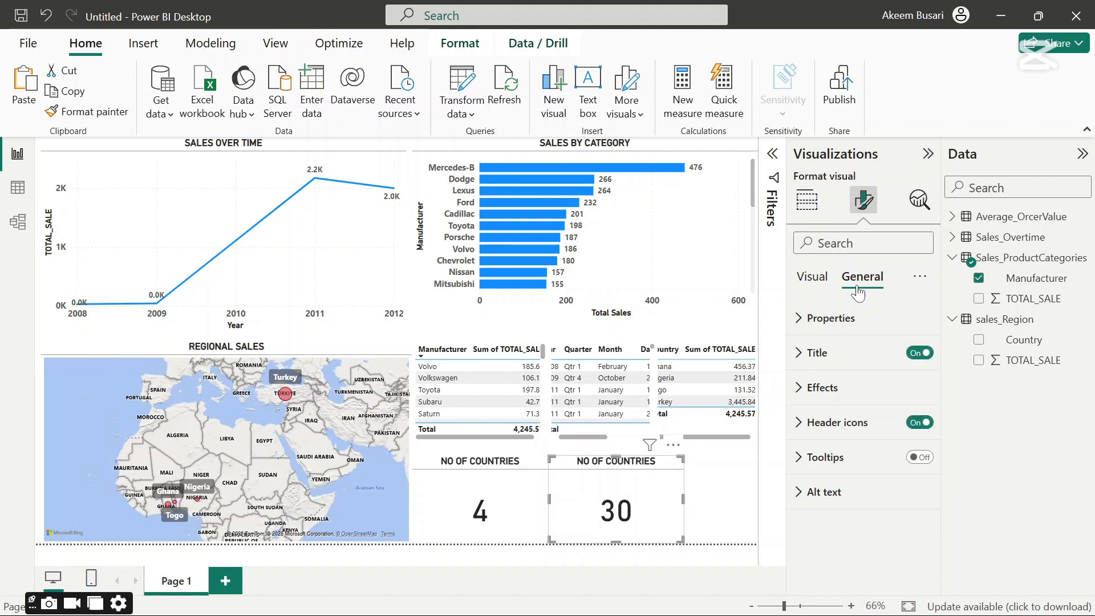
{"action": "left_click", "coordinate": [800, 356]}
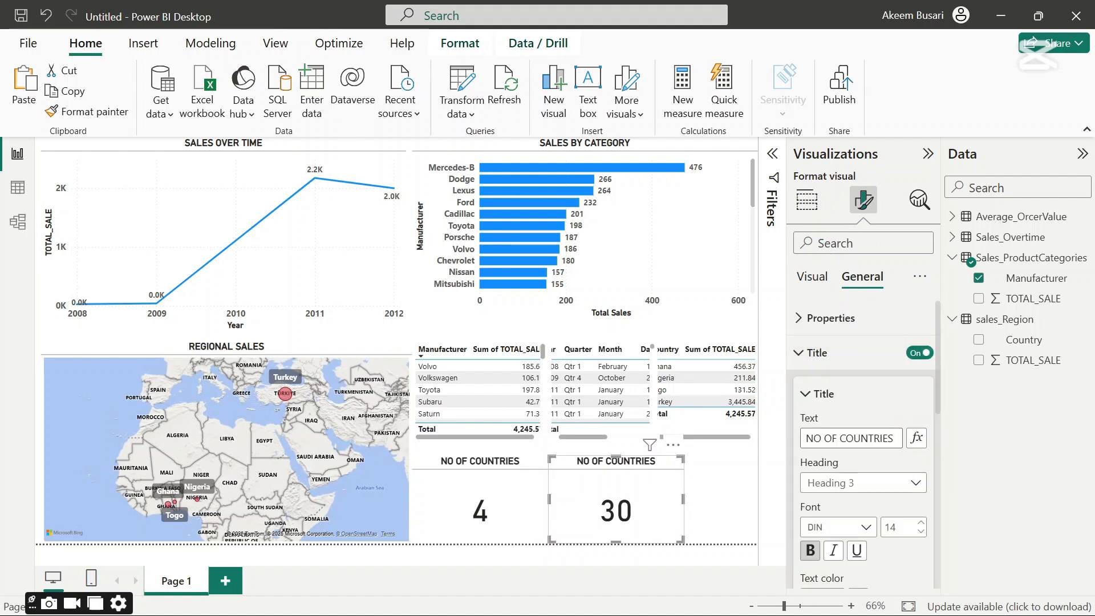
{"action": "double_click", "coordinate": [867, 438]}
{"action": "type", "text": "MAN"}
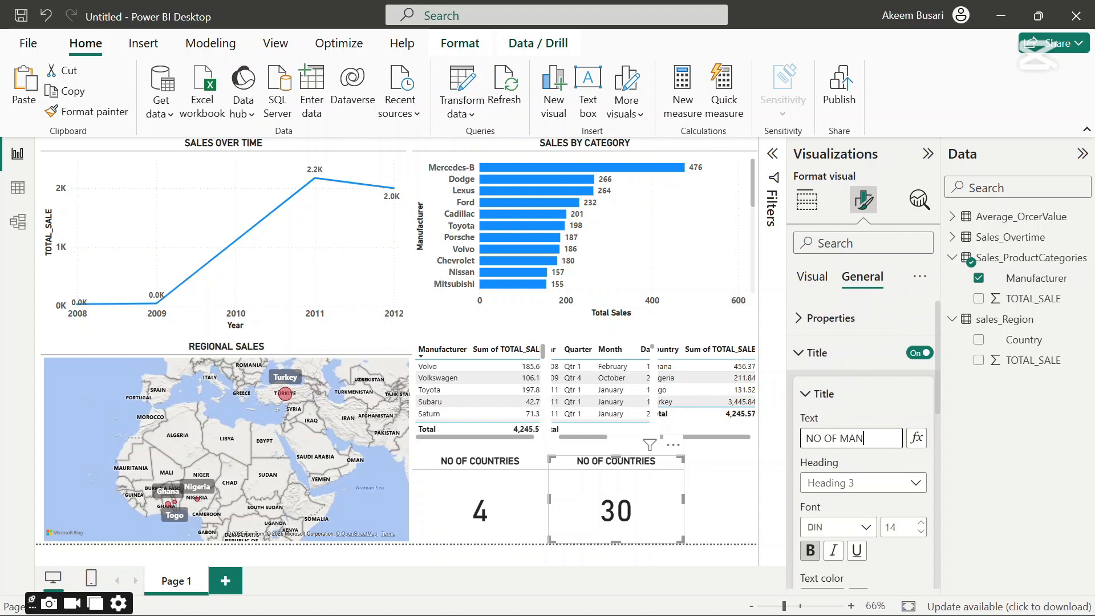
{"action": "type", "text": "UFACTURE"}
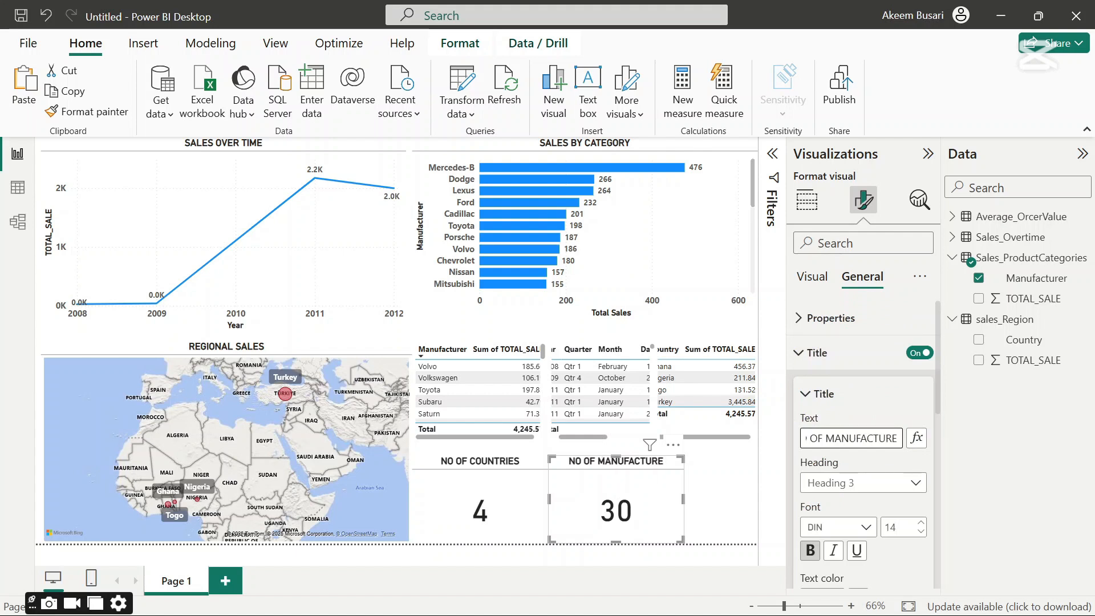
{"action": "type", "text": "RS"}
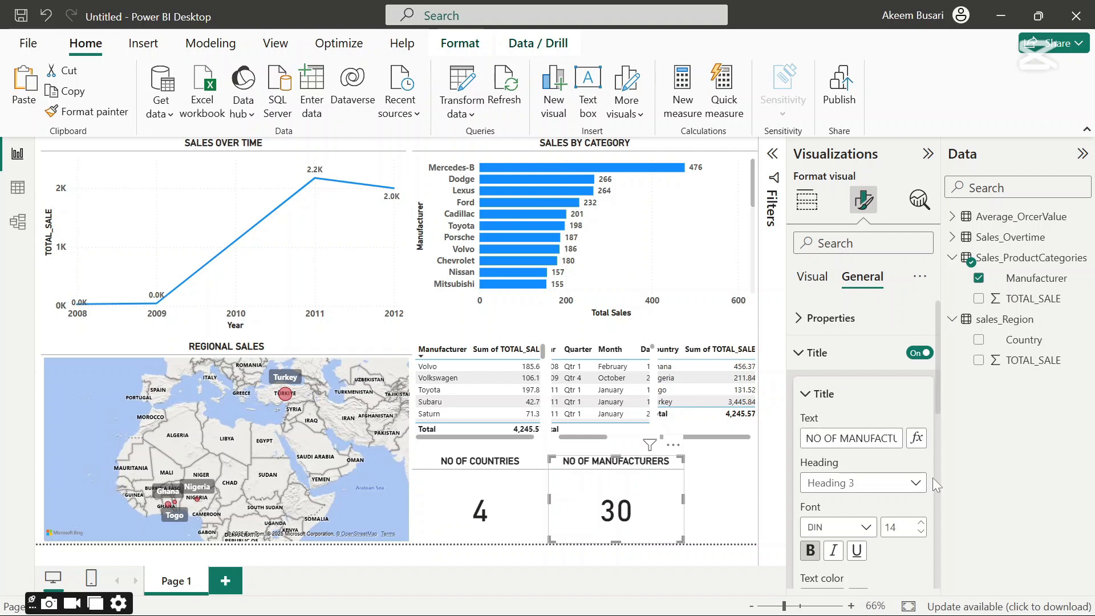
{"action": "left_click", "coordinate": [707, 515]}
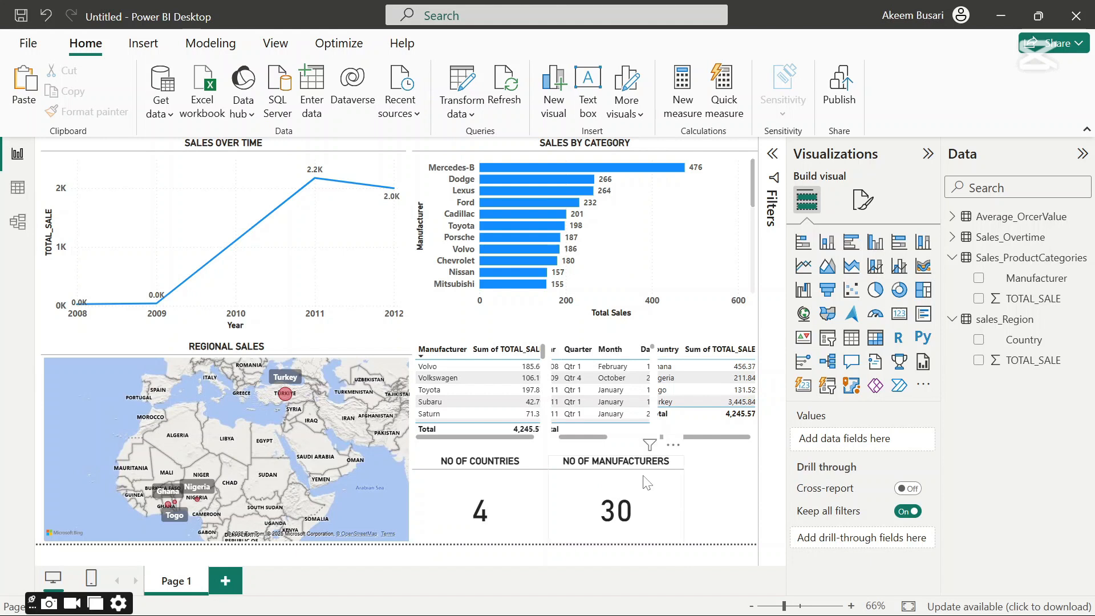
{"action": "left_click", "coordinate": [953, 259]}
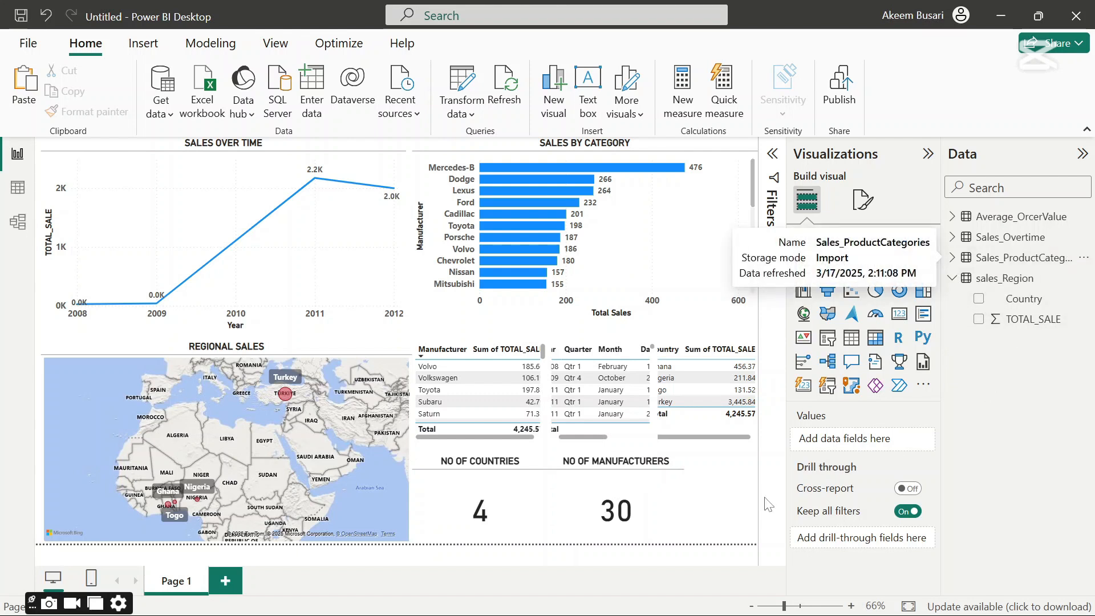
{"action": "left_click", "coordinate": [687, 498]}
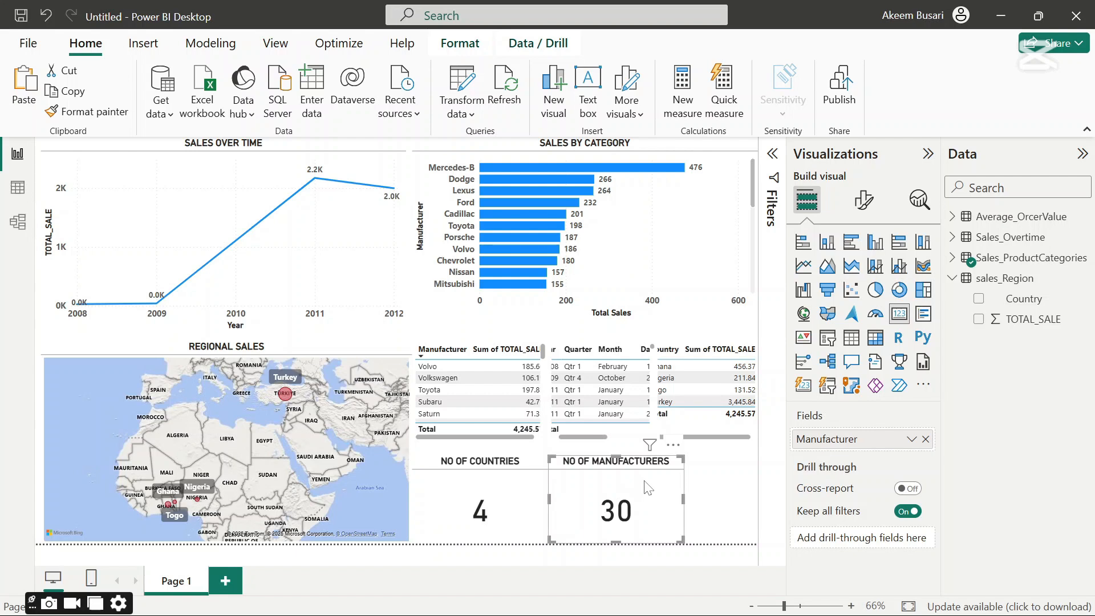
{"action": "left_click", "coordinate": [671, 250]}
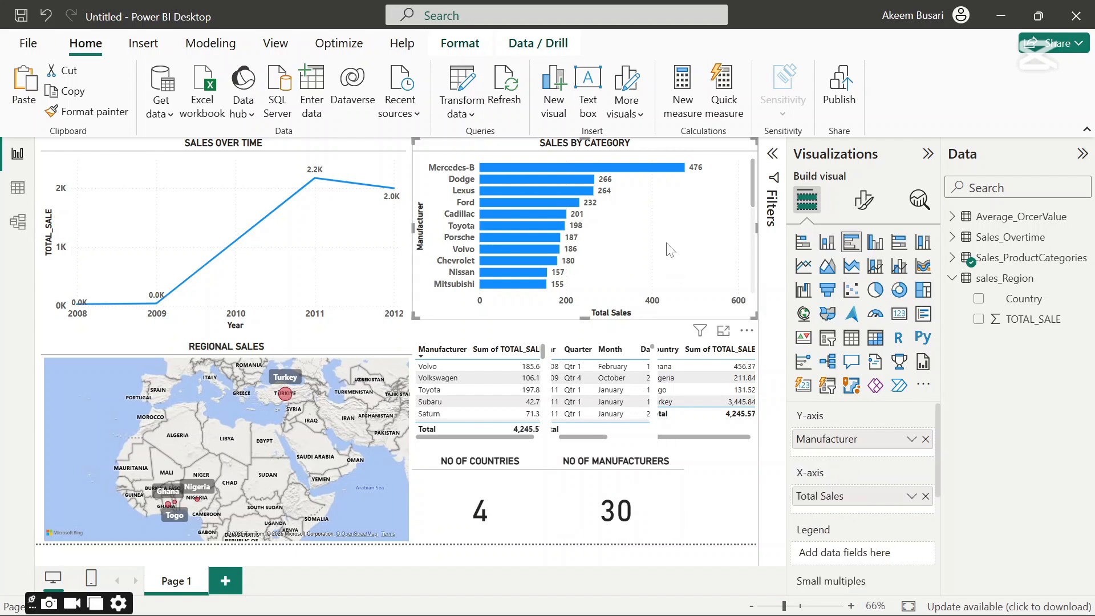
- Cross-filter the report by selecting Nigeria in the country sales table
{"action": "left_click", "coordinate": [696, 381]}
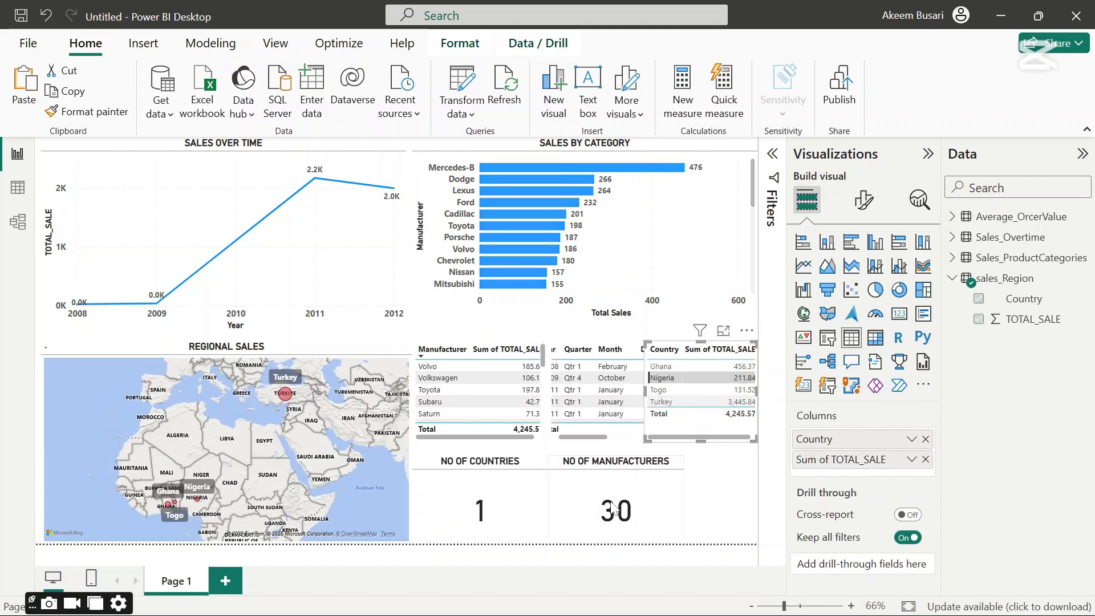
{"action": "left_click", "coordinate": [598, 502]}
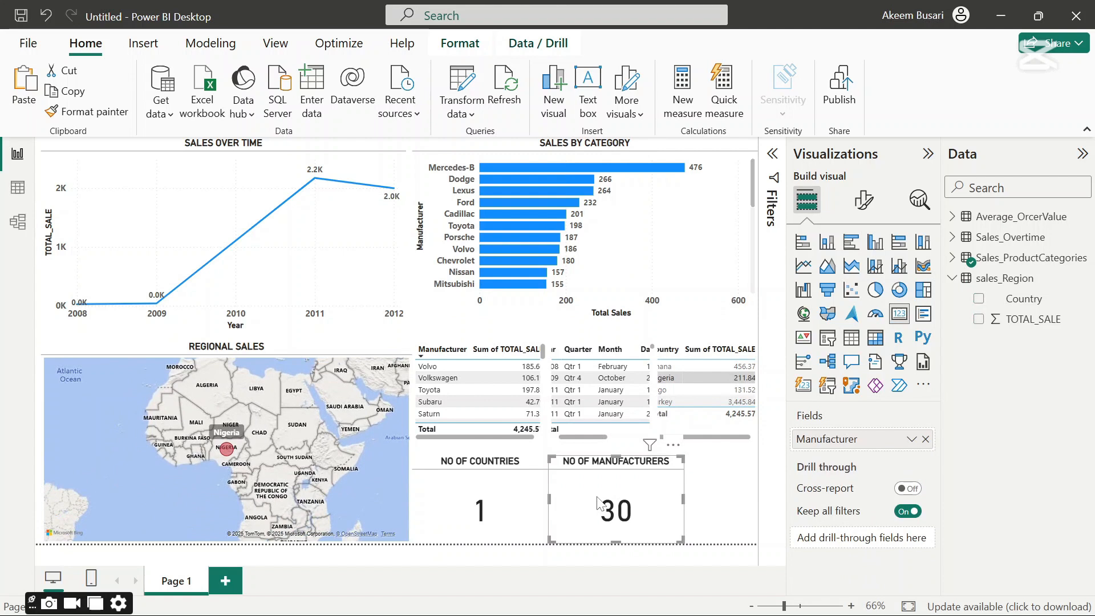
{"action": "left_click", "coordinate": [723, 491]}
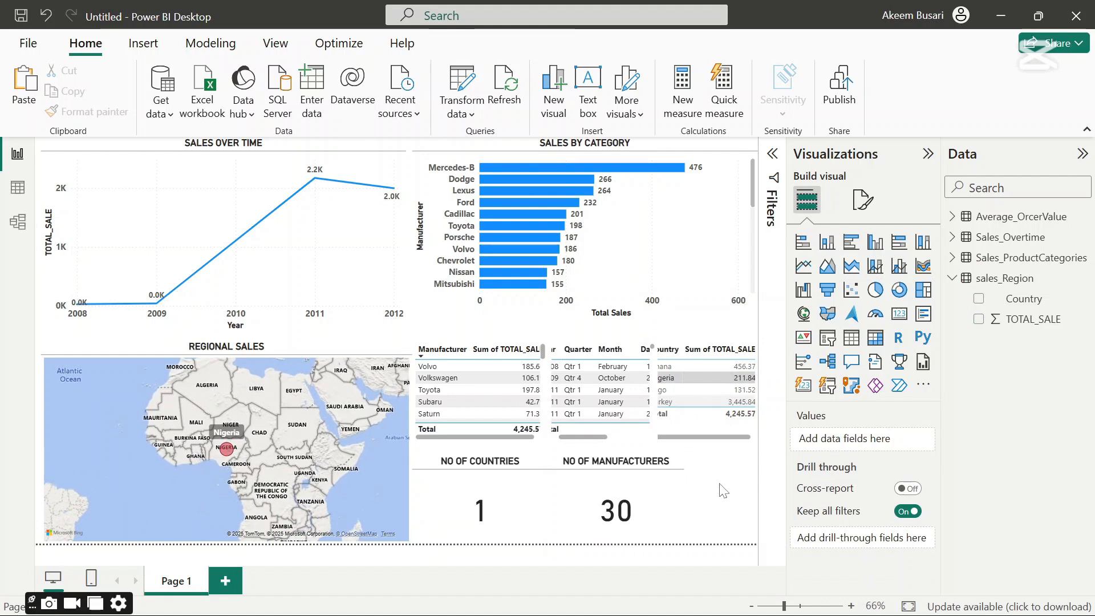
- Duplicate the NO OF MANUFACTURERS card and place the copy at the right end of the card row
{"action": "left_click", "coordinate": [642, 495]}
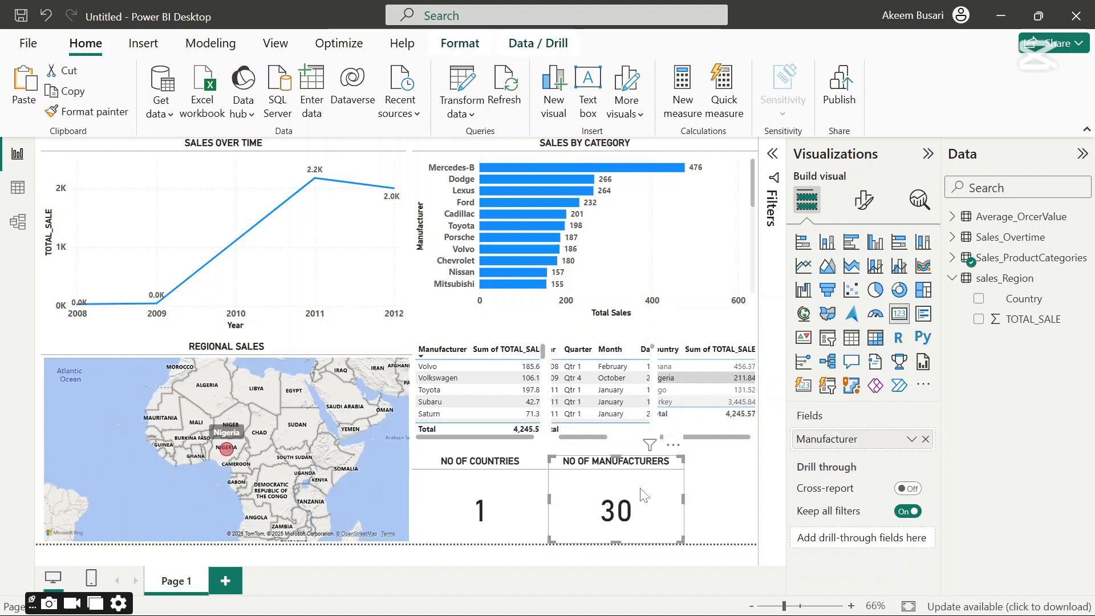
{"action": "right_click", "coordinate": [644, 494]}
{"action": "mouse_move", "coordinate": [681, 547]}
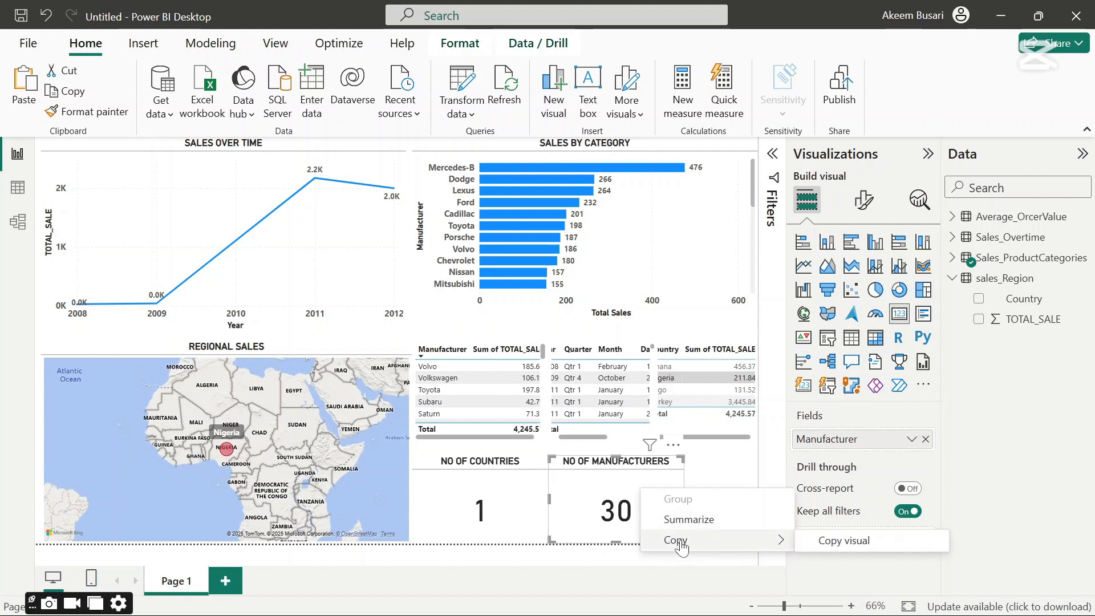
{"action": "left_click", "coordinate": [846, 544]}
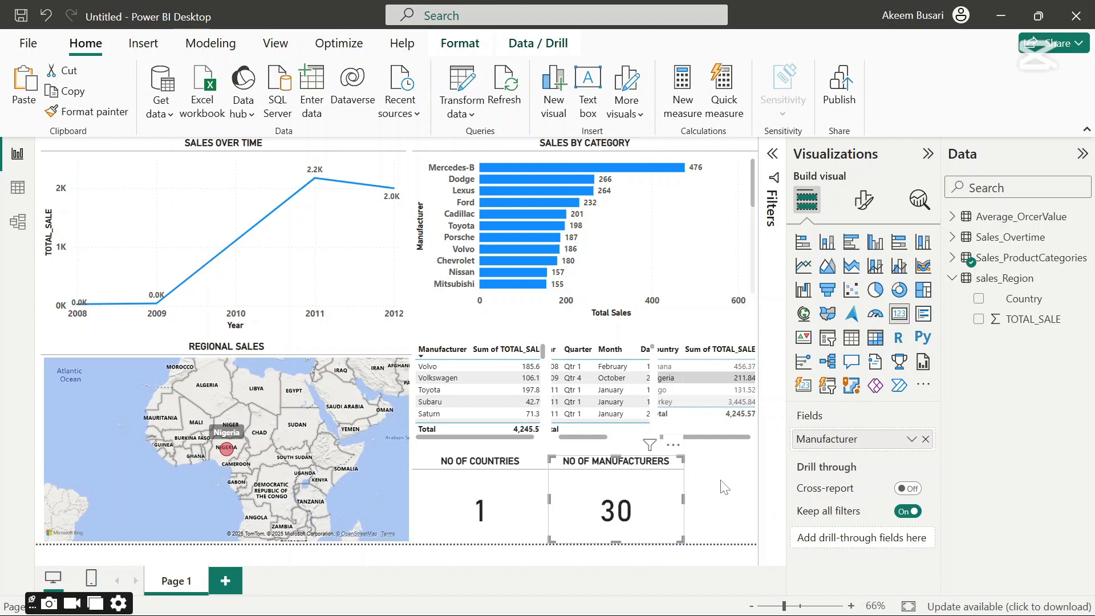
{"action": "key", "text": "ctrl+v"}
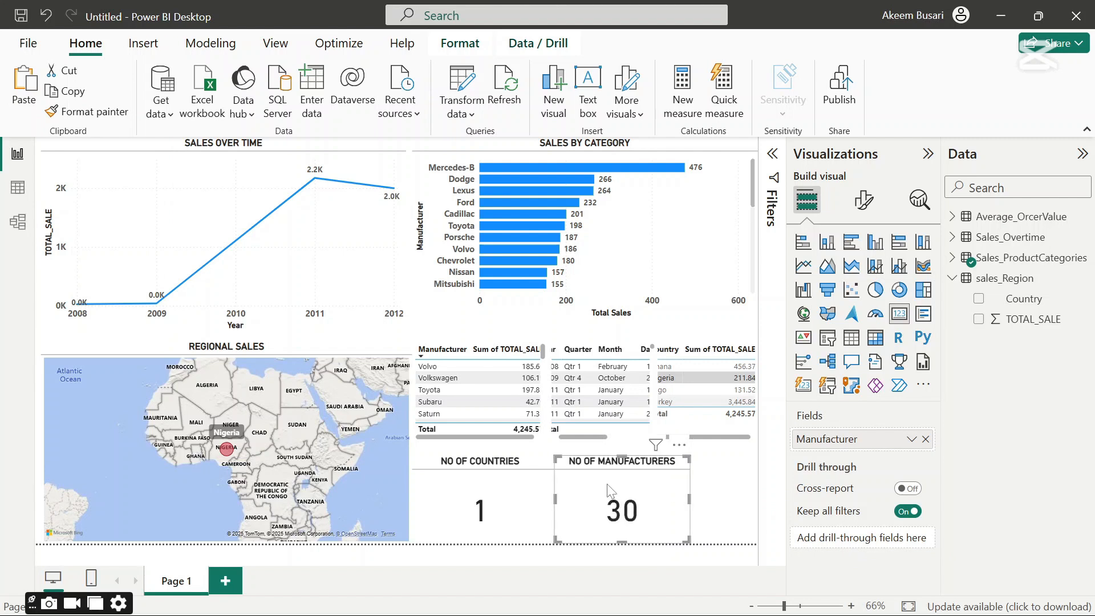
{"action": "key", "text": "ctrl+v"}
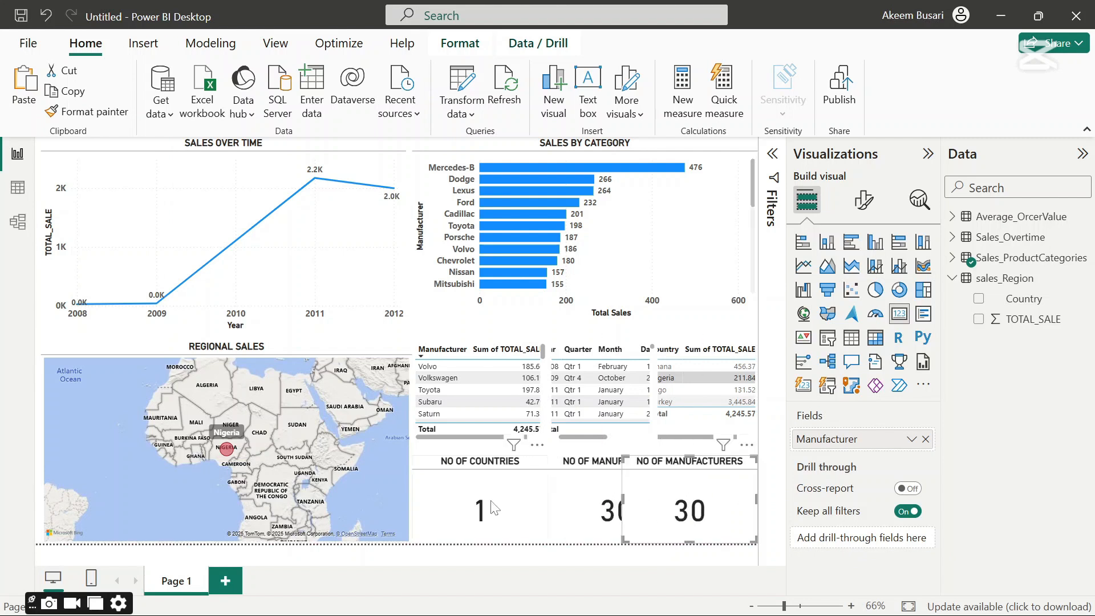
- Narrow the NO OF COUNTRIES card and the original NO OF MANUFACTURERS card, keeping them side by side to make room for the third card
{"action": "left_click", "coordinate": [494, 507]}
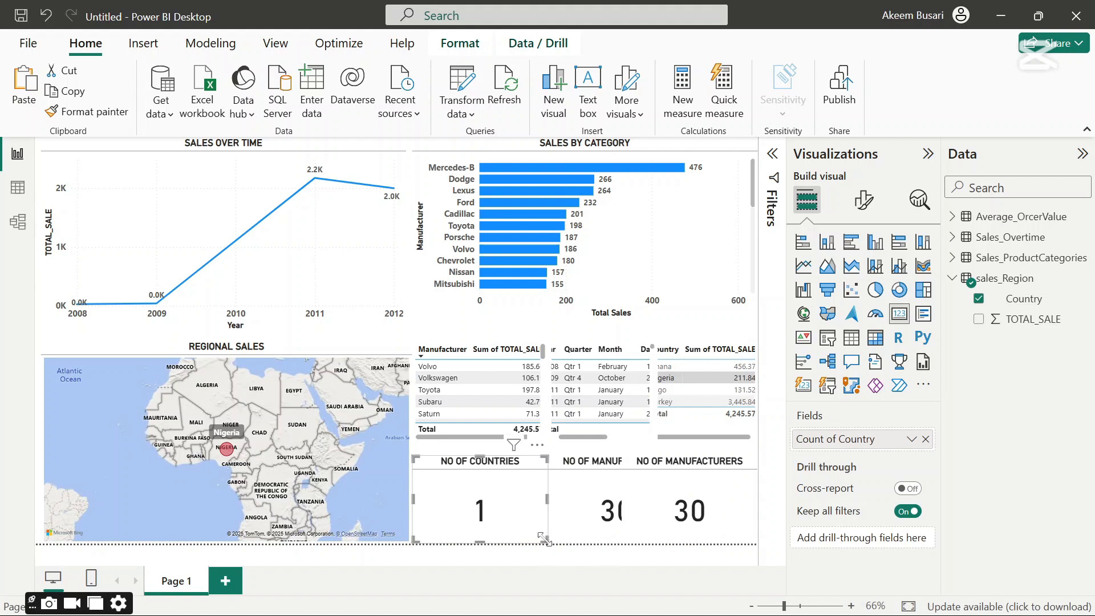
{"action": "mouse_move", "coordinate": [543, 538]}
{"action": "left_mouse_down"}
{"action": "mouse_move", "coordinate": [513, 537]}
{"action": "mouse_move", "coordinate": [554, 530]}
{"action": "mouse_move", "coordinate": [543, 533]}
{"action": "left_mouse_up"}
{"action": "left_click", "coordinate": [573, 524]}
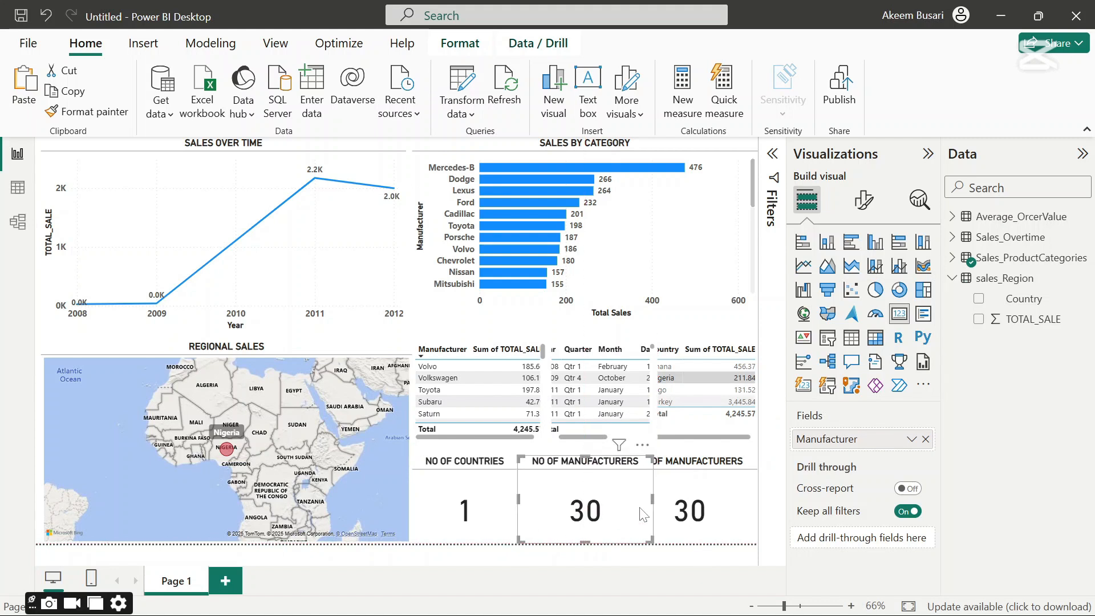
{"action": "left_click_drag", "start_coordinate": [650, 540], "coordinate": [632, 545]}
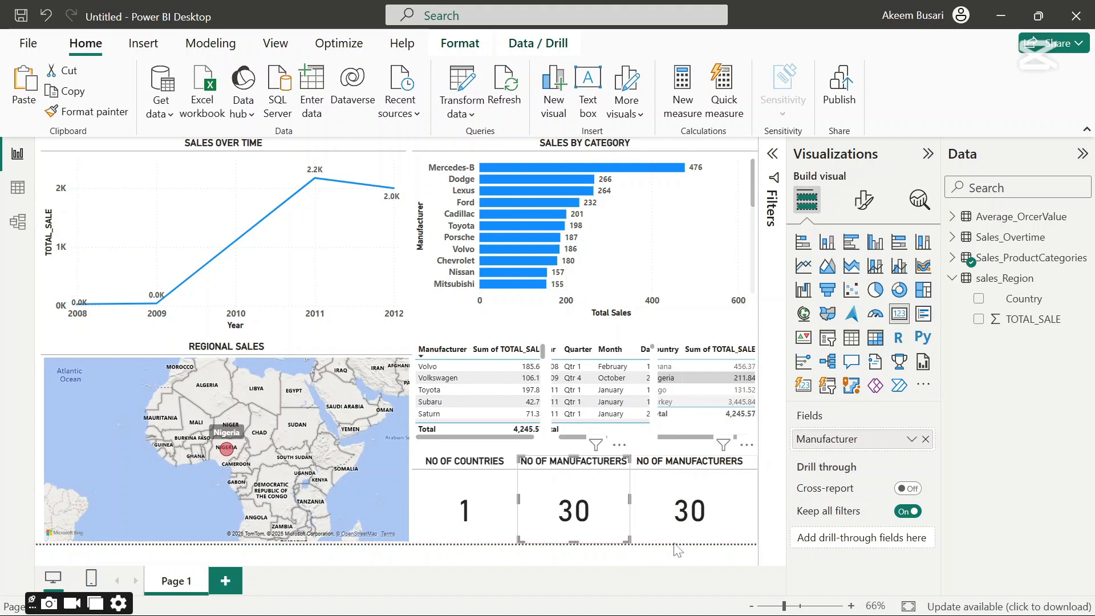
- Replace Manufacturer in the rightmost card with the average order field from the Average_OrcerValue table
{"action": "left_click", "coordinate": [694, 536]}
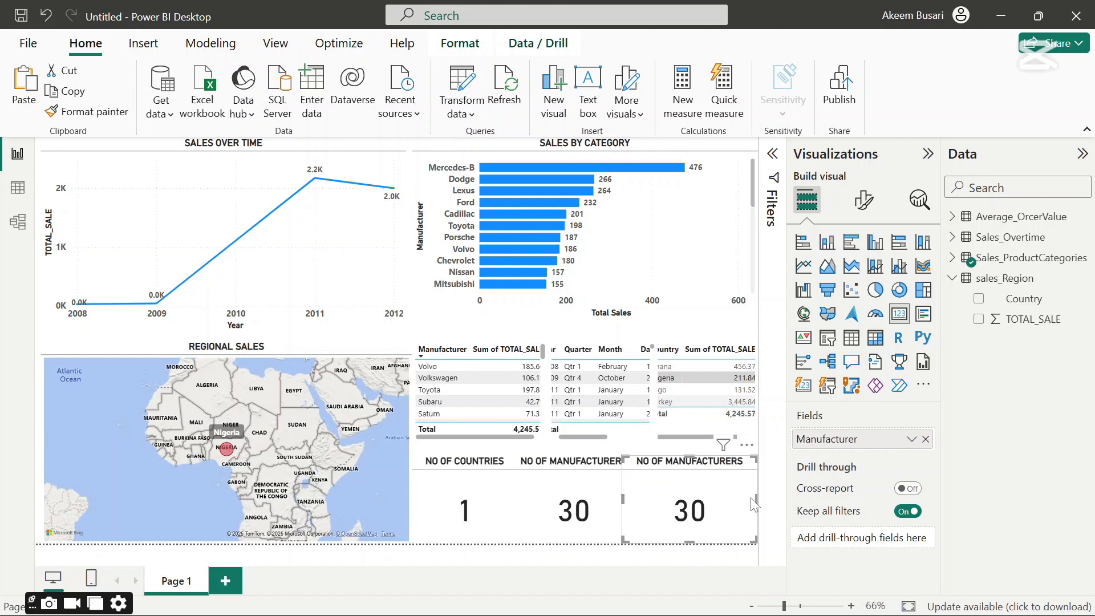
{"action": "left_click", "coordinate": [973, 280]}
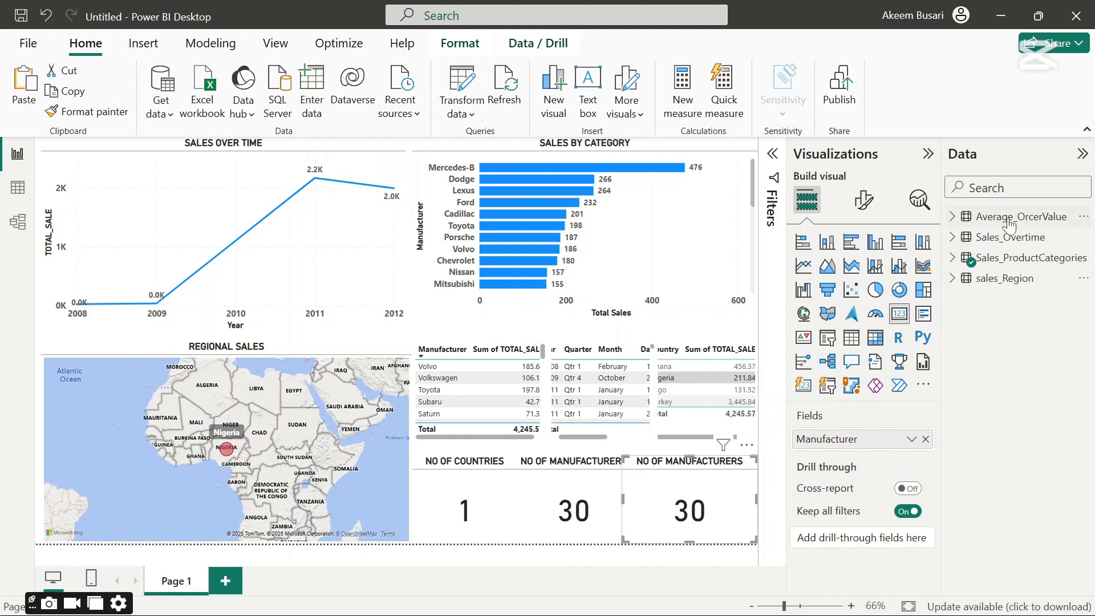
{"action": "left_click", "coordinate": [962, 220]}
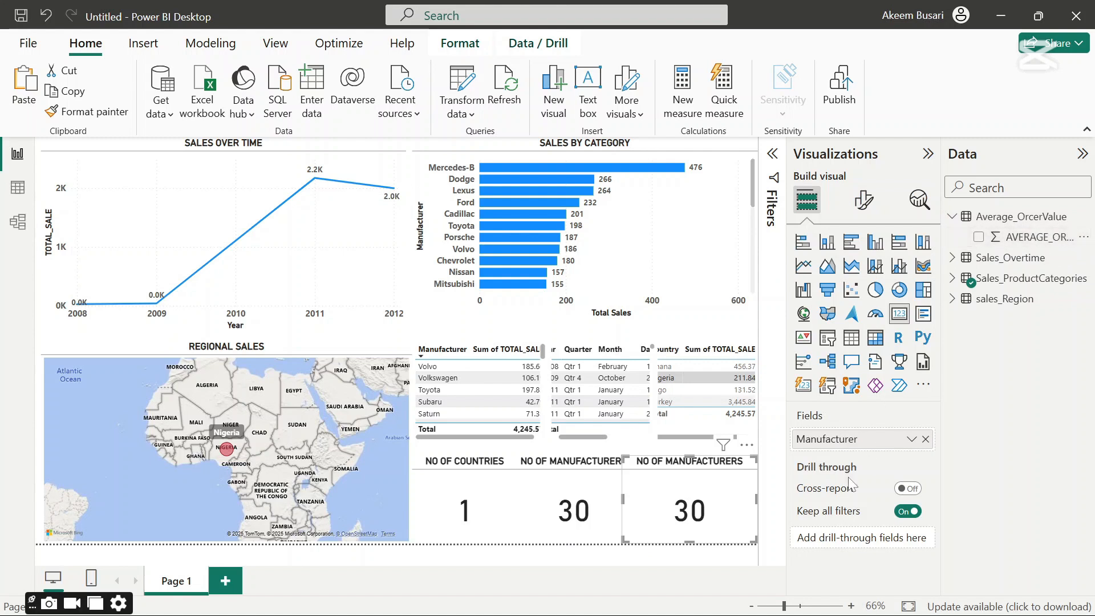
{"action": "left_click", "coordinate": [953, 280]}
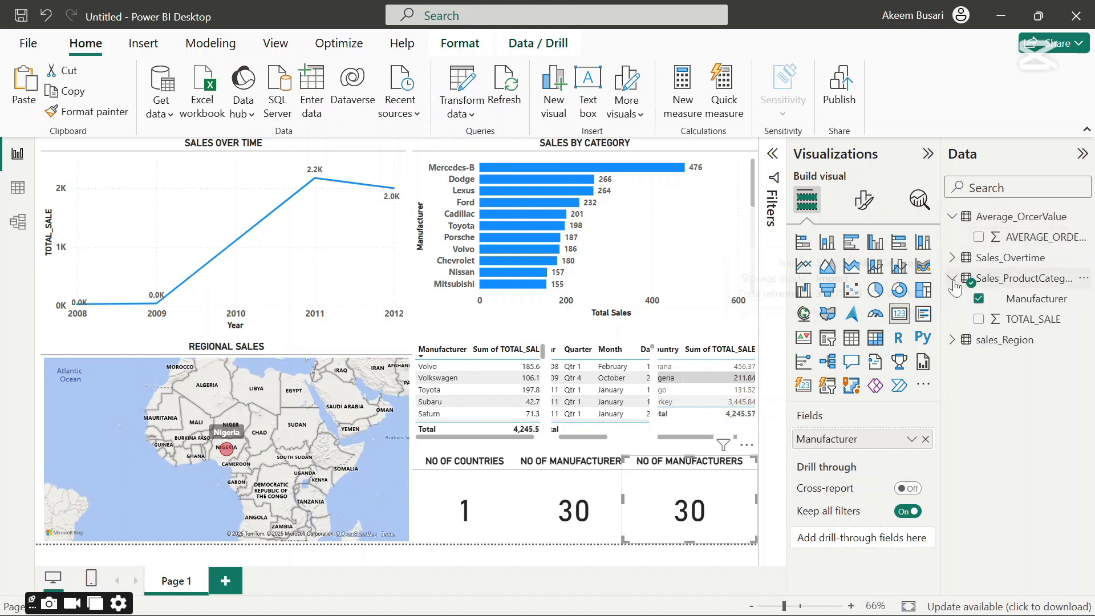
{"action": "left_click", "coordinate": [978, 298]}
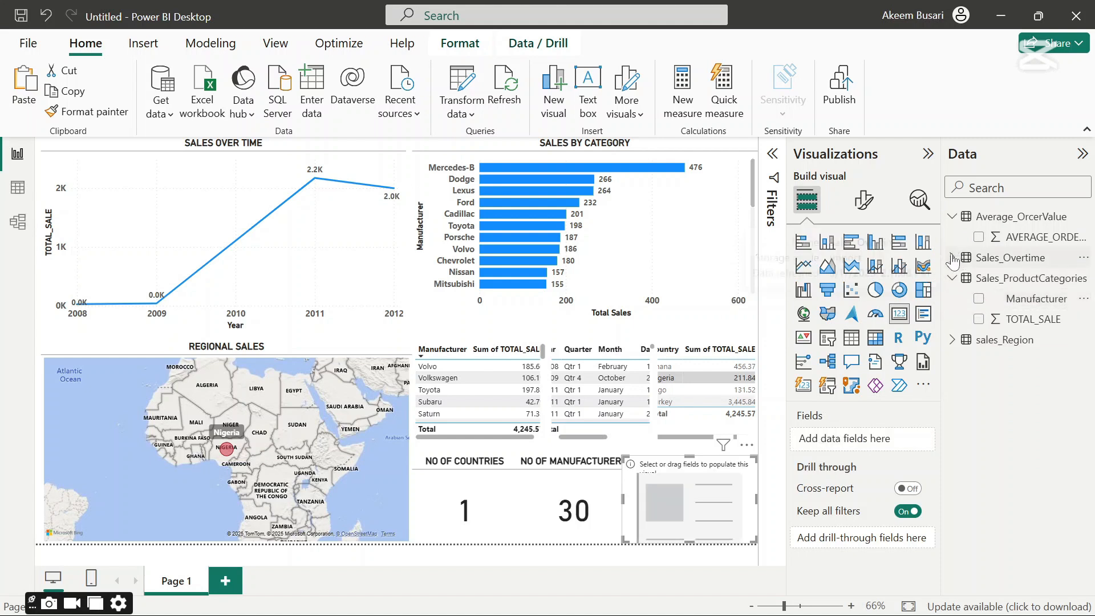
{"action": "left_click", "coordinate": [979, 237]}
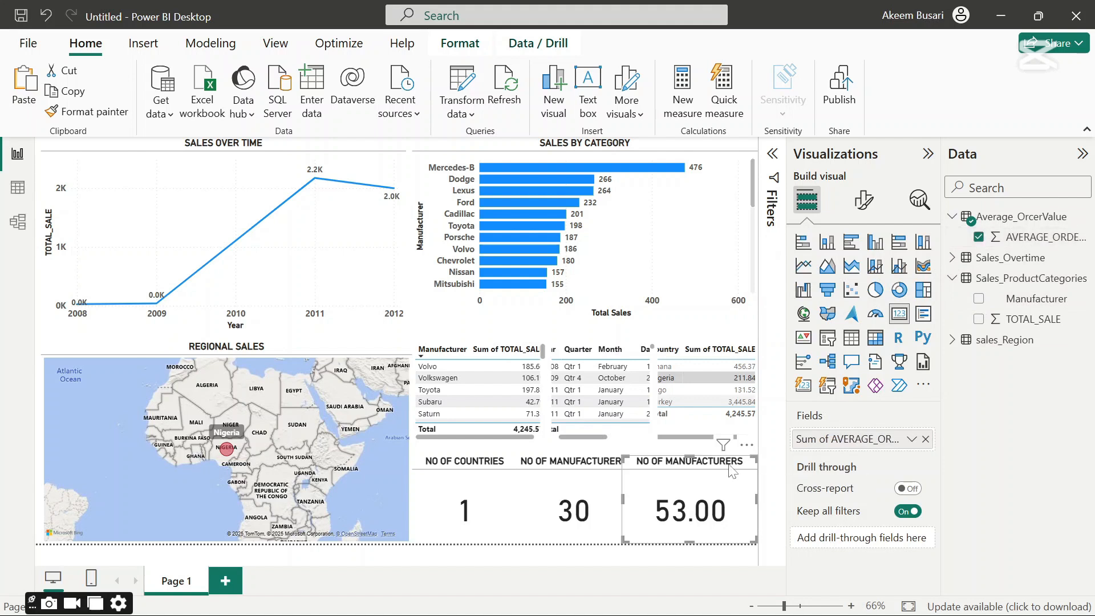
- Change the rightmost card's title text to "AVERAGE ORDER VALUE"
{"action": "left_click", "coordinate": [860, 203]}
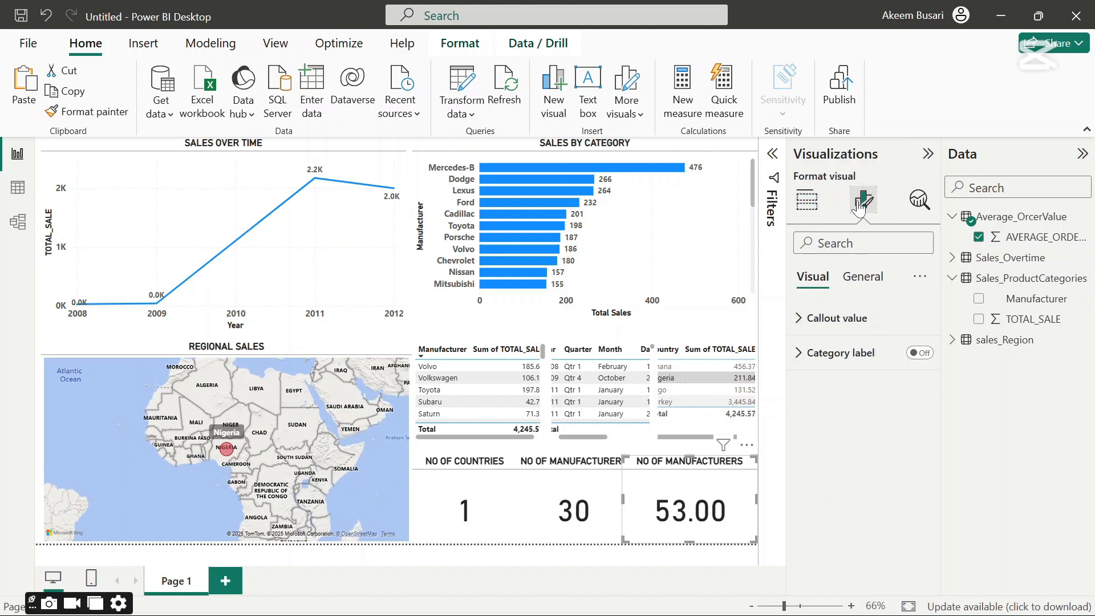
{"action": "left_click", "coordinate": [853, 279]}
{"action": "left_click", "coordinate": [800, 354]}
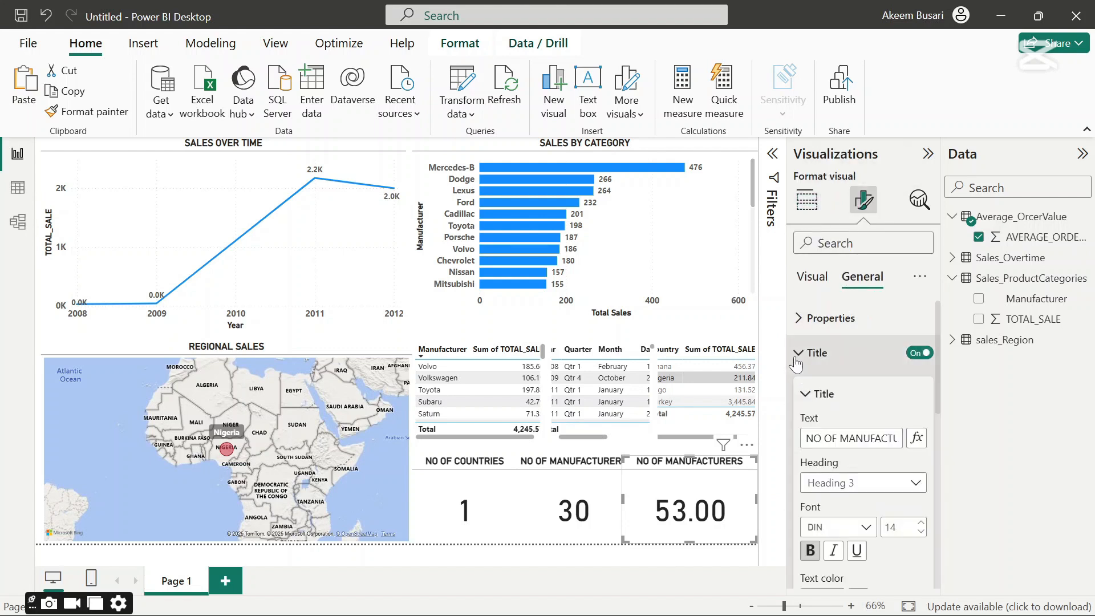
{"action": "double_click", "coordinate": [883, 433]}
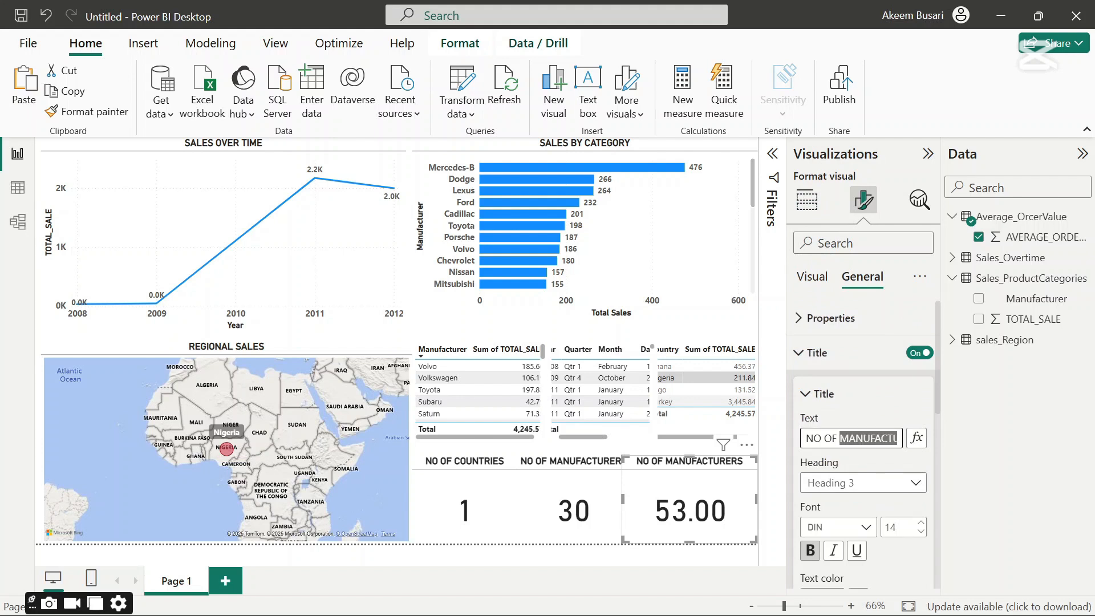
{"action": "key", "text": "BackSpace"}
{"action": "key", "text": "BackSpace"}
{"action": "key", "text": "BackSpace"}
{"action": "key", "text": "BackSpace"}
{"action": "key", "text": "BackSpace"}
{"action": "key", "text": "BackSpace"}
{"action": "key", "text": "BackSpace"}
{"action": "type", "text": "A"}
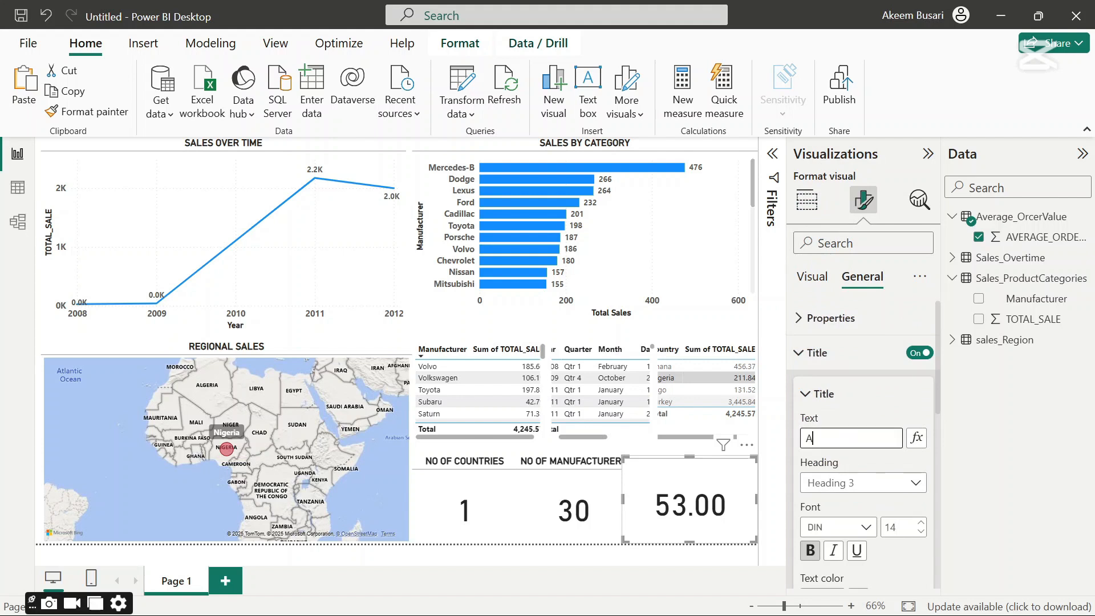
{"action": "type", "text": "VERAGE"}
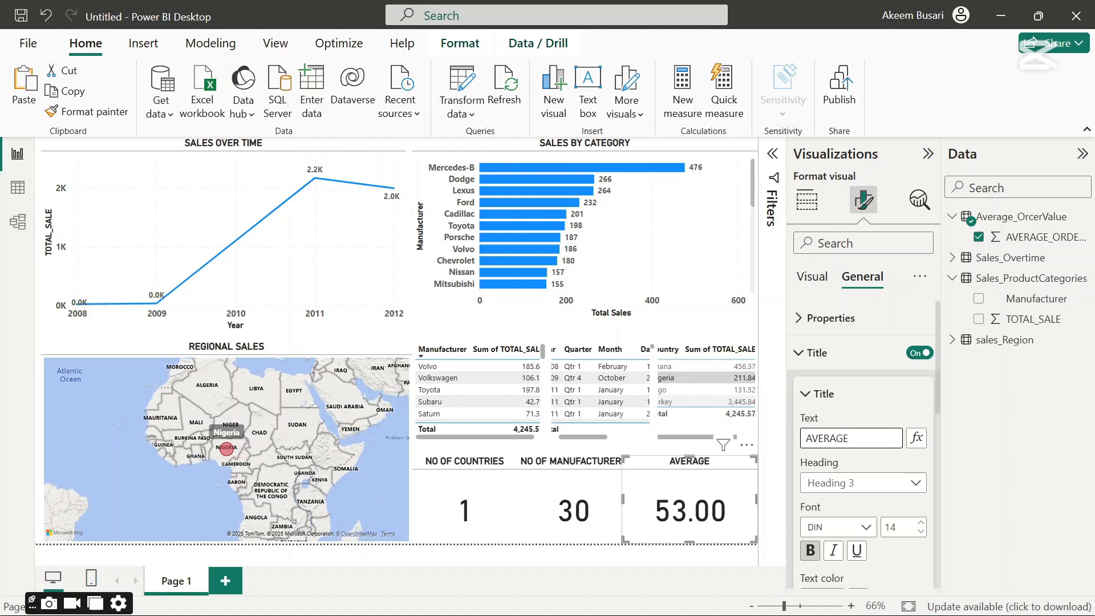
{"action": "type", "text": " ORDER"}
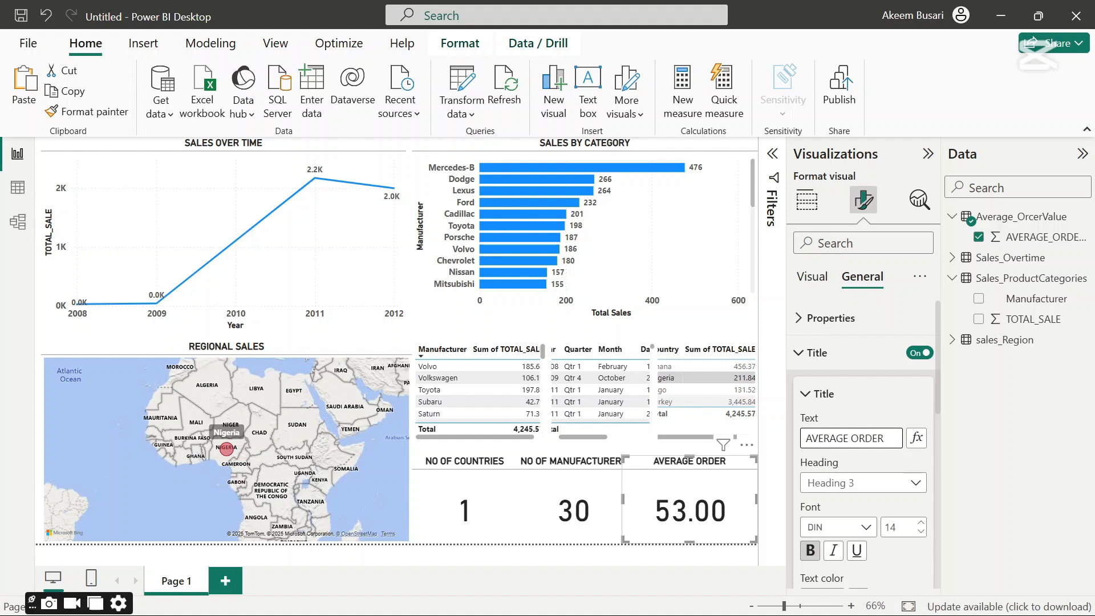
{"action": "type", "text": " VALUE"}
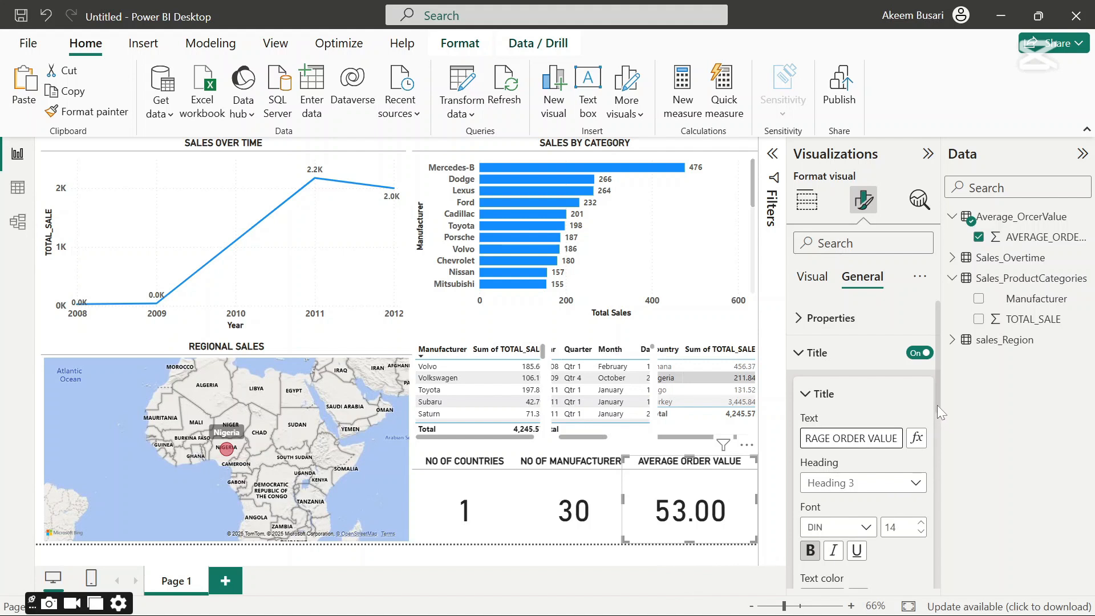
{"action": "left_click_drag", "start_coordinate": [937, 404], "coordinate": [920, 571]}
{"action": "left_click", "coordinate": [696, 558]}
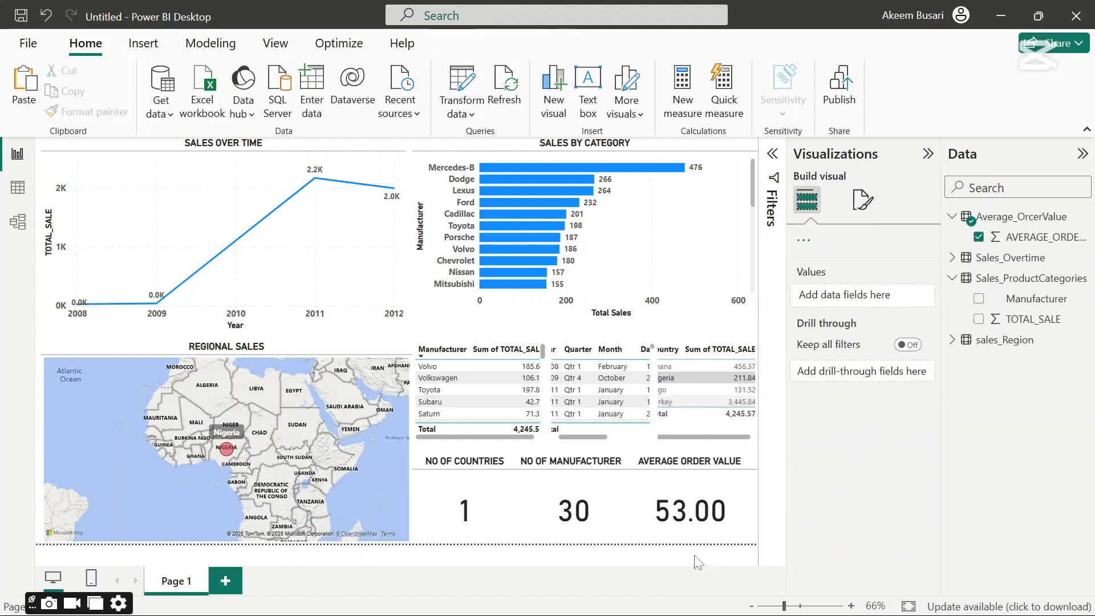
- Narrow the AVERAGE ORDER VALUE card from its left side to clear the manufacturers card, keeping its bottom edge aligned with the row
{"action": "left_click", "coordinate": [719, 533]}
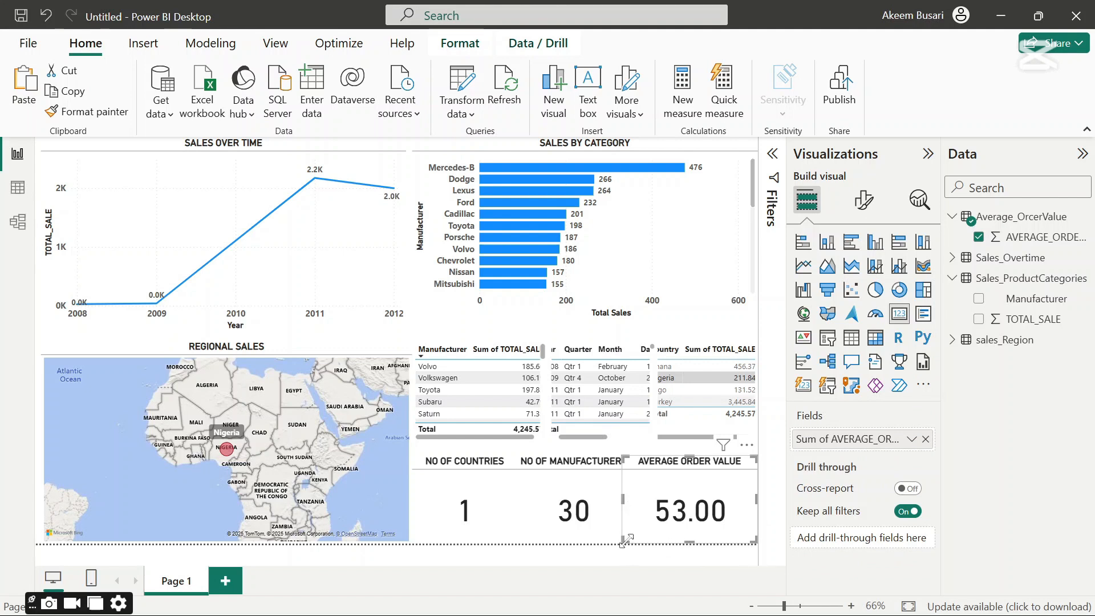
{"action": "mouse_move", "coordinate": [628, 546]}
{"action": "left_mouse_down"}
{"action": "mouse_move", "coordinate": [469, 543]}
{"action": "mouse_move", "coordinate": [665, 539]}
{"action": "mouse_move", "coordinate": [638, 541]}
{"action": "left_mouse_up"}
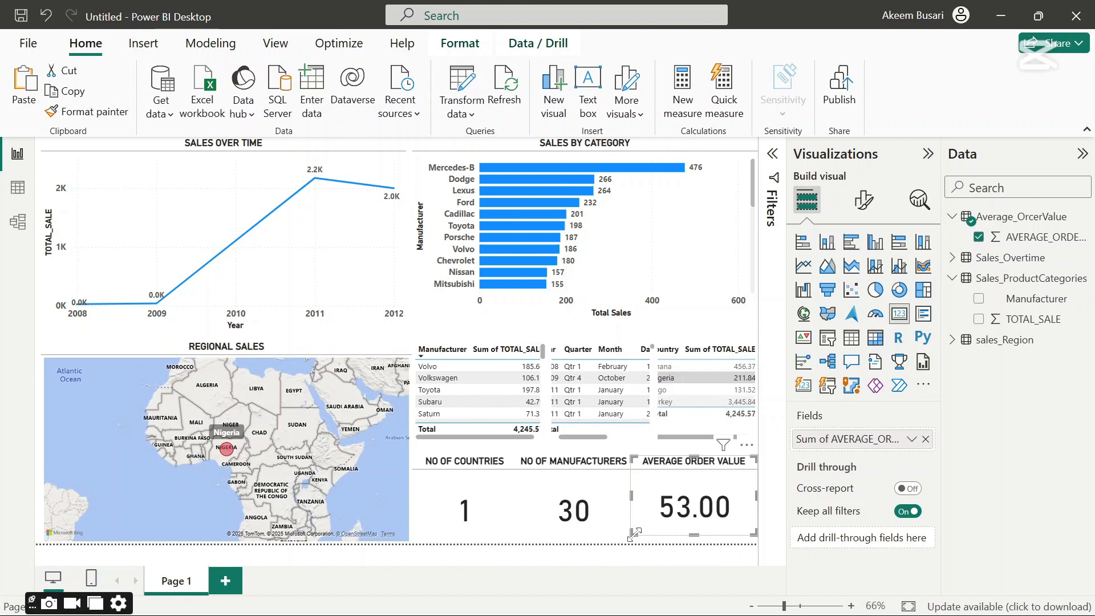
{"action": "left_click_drag", "start_coordinate": [637, 538], "coordinate": [639, 546]}
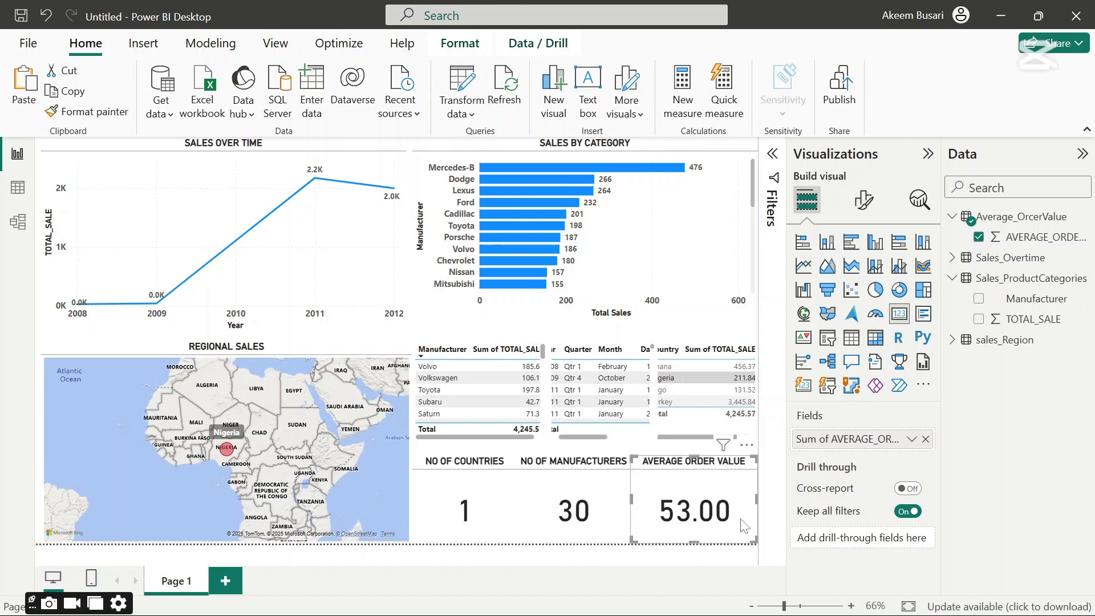
{"action": "left_click", "coordinate": [676, 558]}
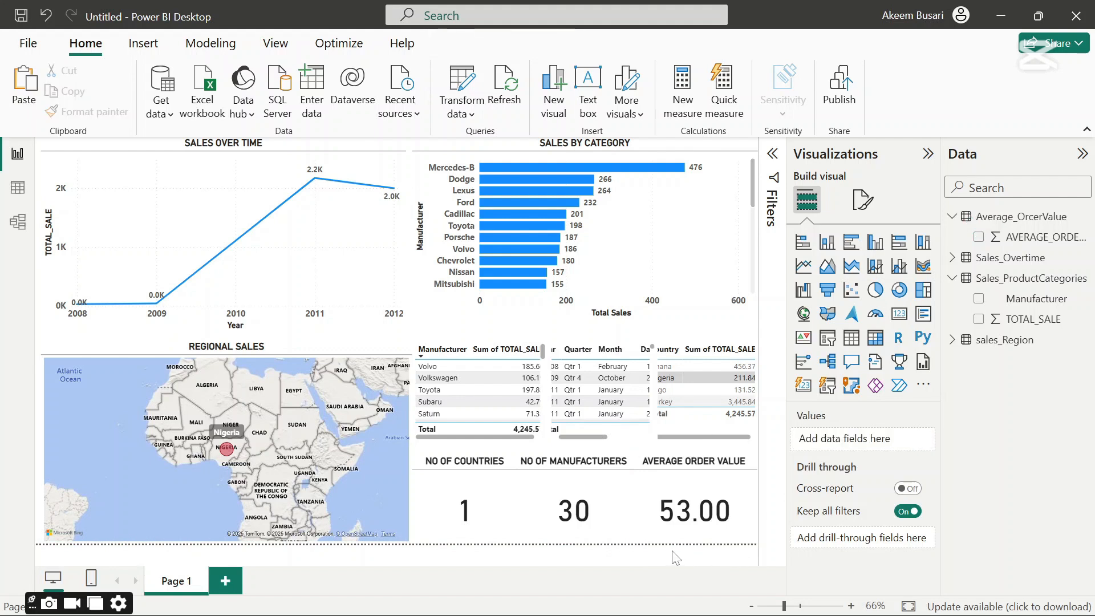
- Narrow the REGIONAL SALES map and the SALES OVER TIME chart from their right edges to widen the gap beside the second column
{"action": "left_click", "coordinate": [370, 485]}
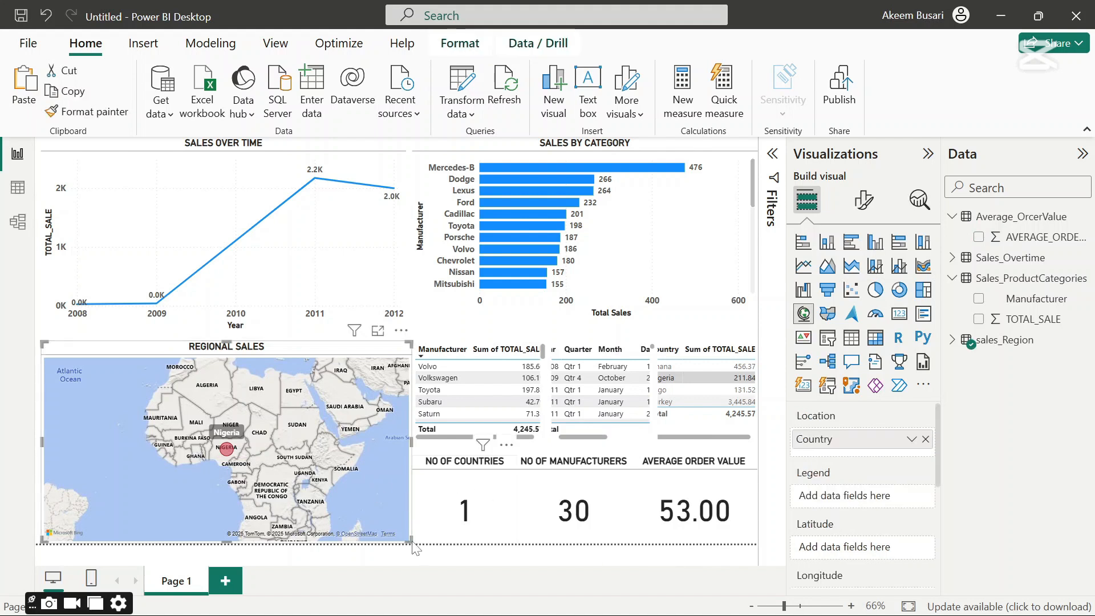
{"action": "left_click_drag", "start_coordinate": [409, 541], "coordinate": [397, 546]}
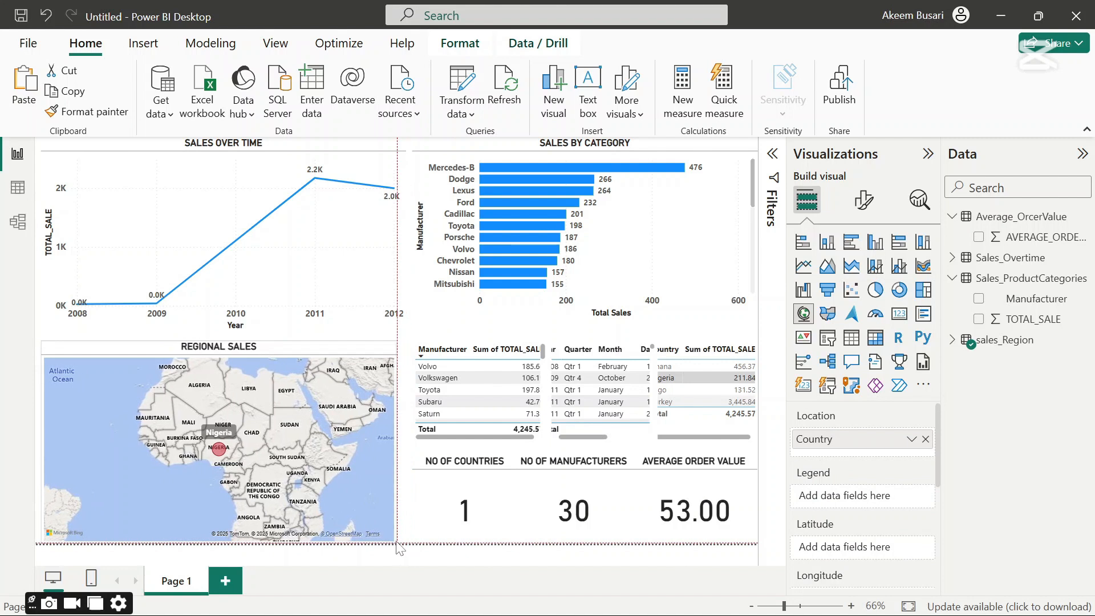
{"action": "left_click", "coordinate": [386, 286]}
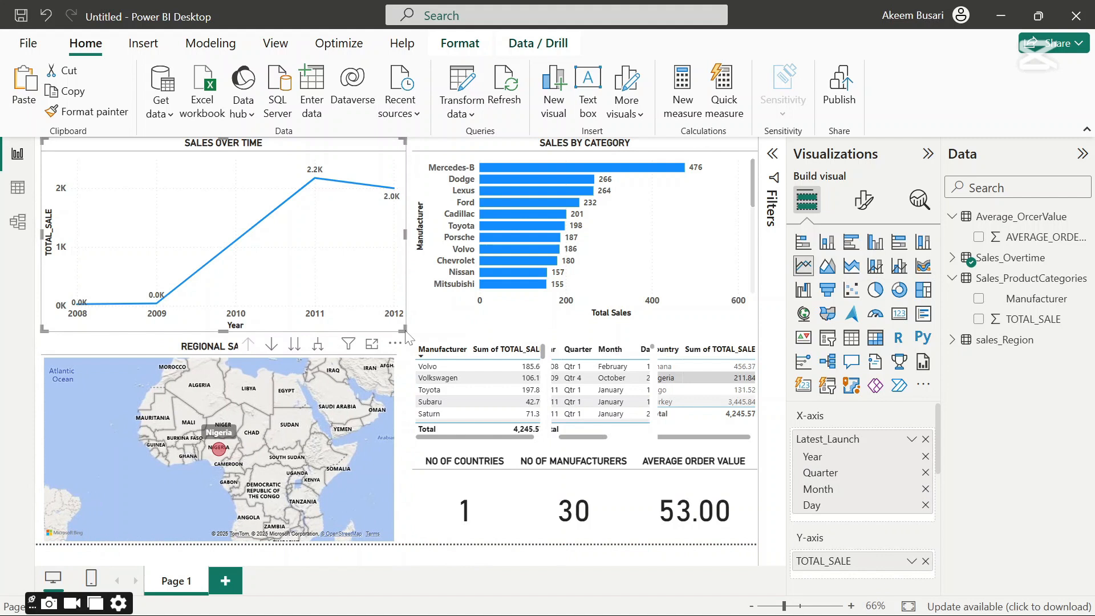
{"action": "left_click_drag", "start_coordinate": [405, 330], "coordinate": [392, 330]}
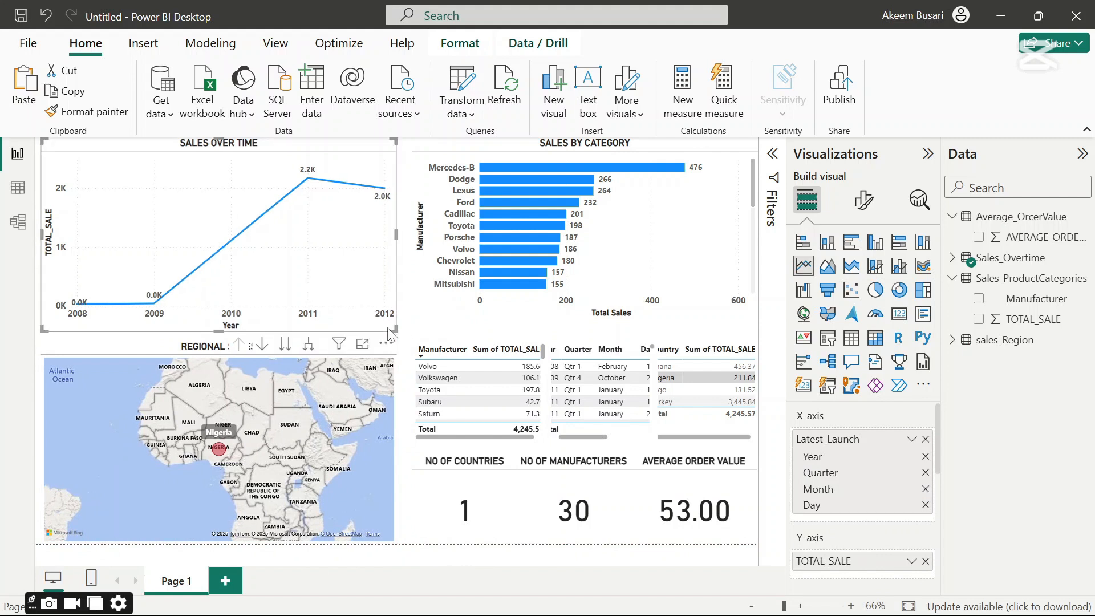
- Extend the SALES BY CATEGORY chart downward so its bottom edge aligns with the SALES OVER TIME chart
{"action": "left_click", "coordinate": [427, 311]}
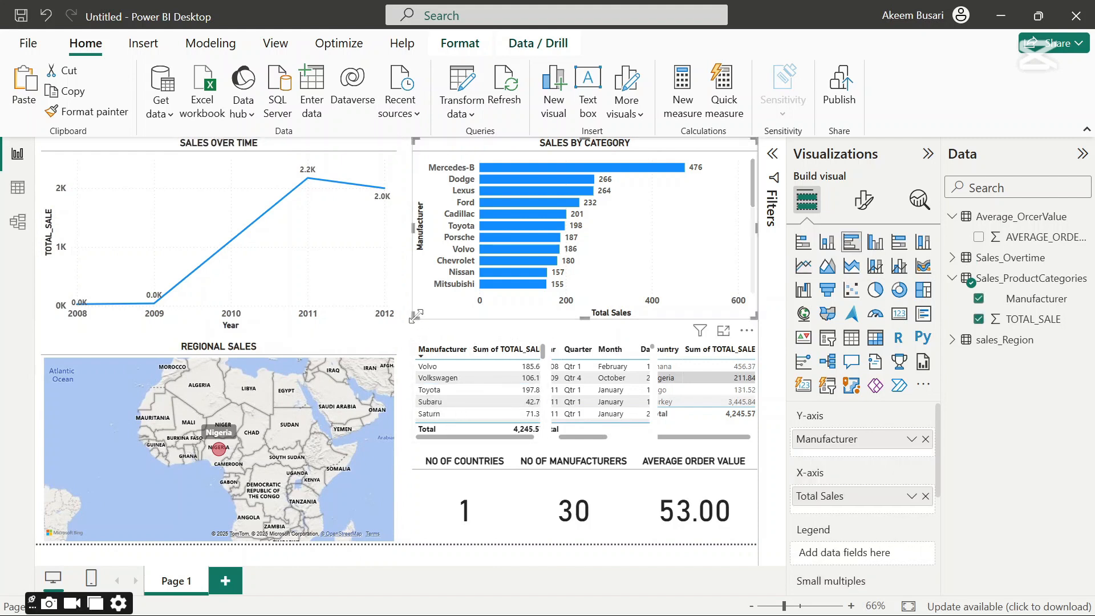
{"action": "left_click_drag", "start_coordinate": [428, 324], "coordinate": [423, 336]}
{"action": "left_click", "coordinate": [491, 560]}
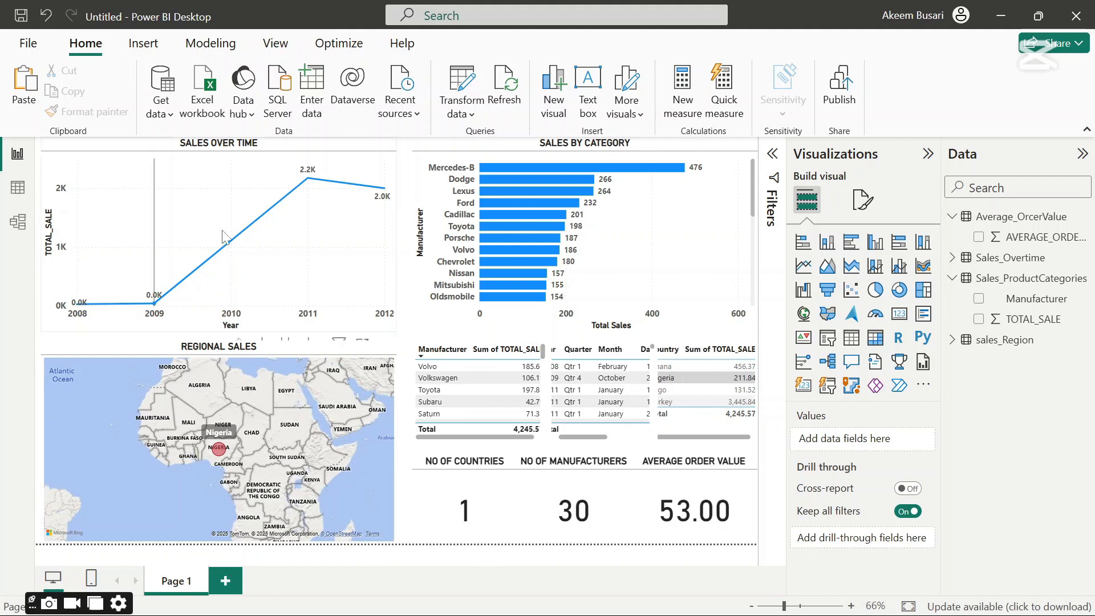
- Lower the top edges of the SALES OVER TIME and SALES BY CATEGORY charts to the same height, leaving free space above them
{"action": "left_click", "coordinate": [115, 167]}
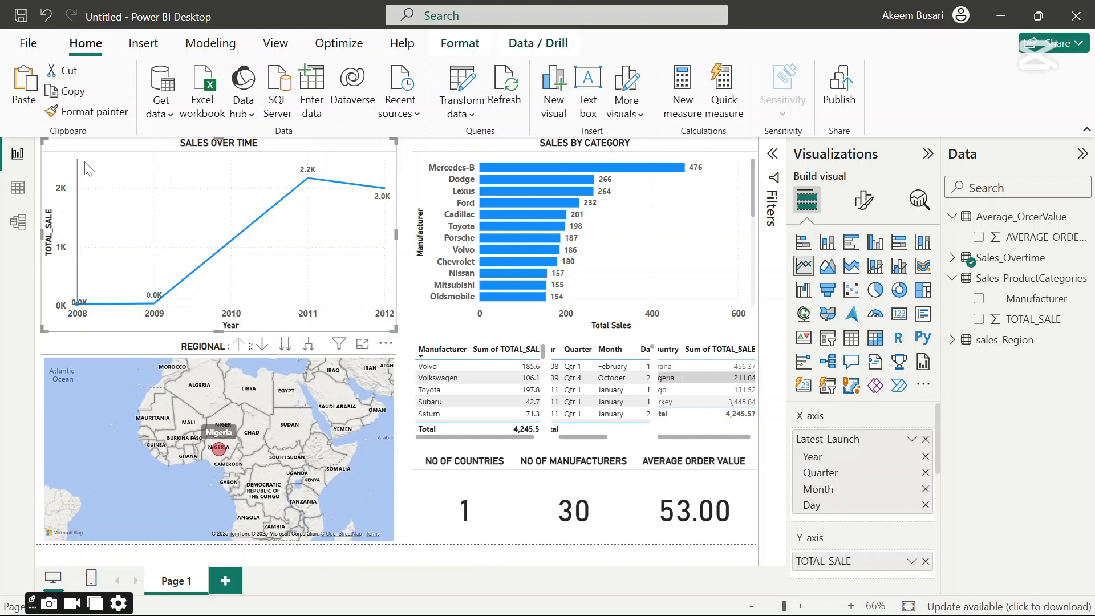
{"action": "left_click_drag", "start_coordinate": [41, 137], "coordinate": [44, 170]}
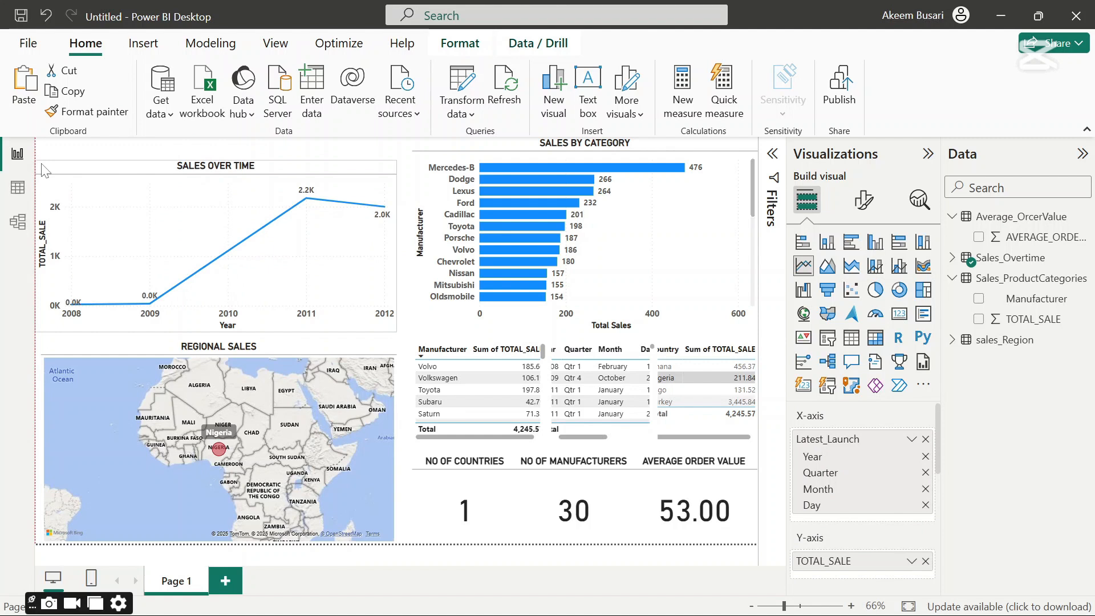
{"action": "left_click_drag", "start_coordinate": [43, 170], "coordinate": [43, 169]}
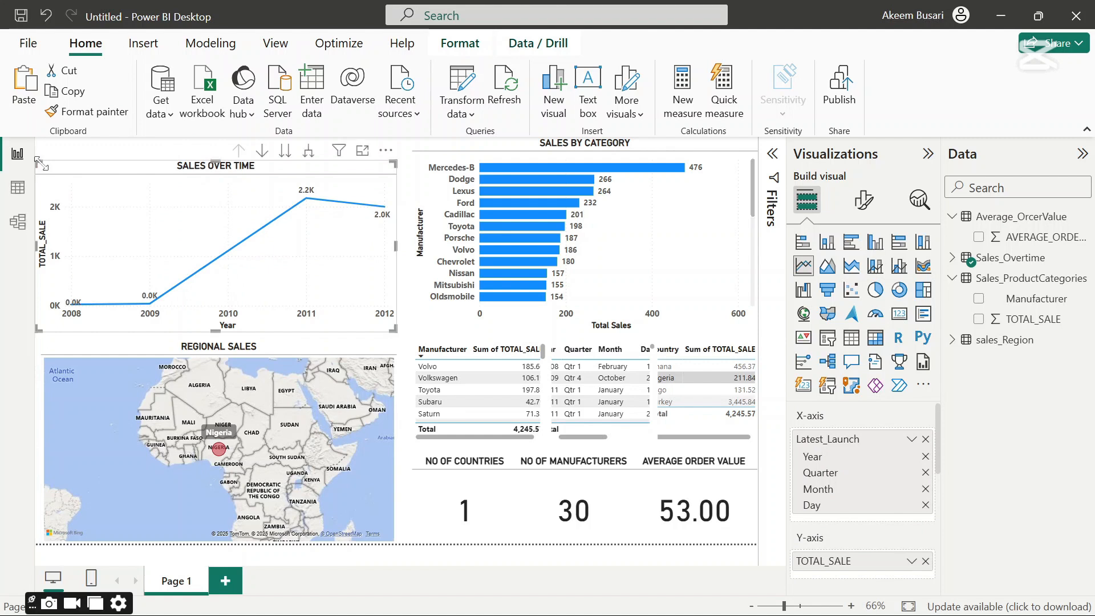
{"action": "left_click", "coordinate": [420, 174]}
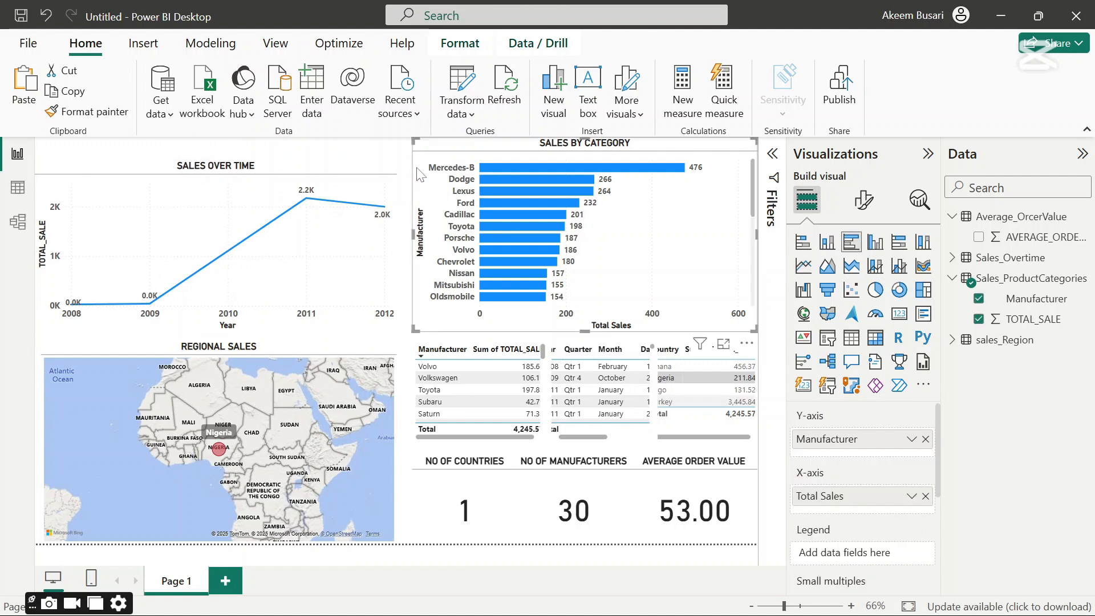
{"action": "left_click_drag", "start_coordinate": [419, 148], "coordinate": [426, 172]}
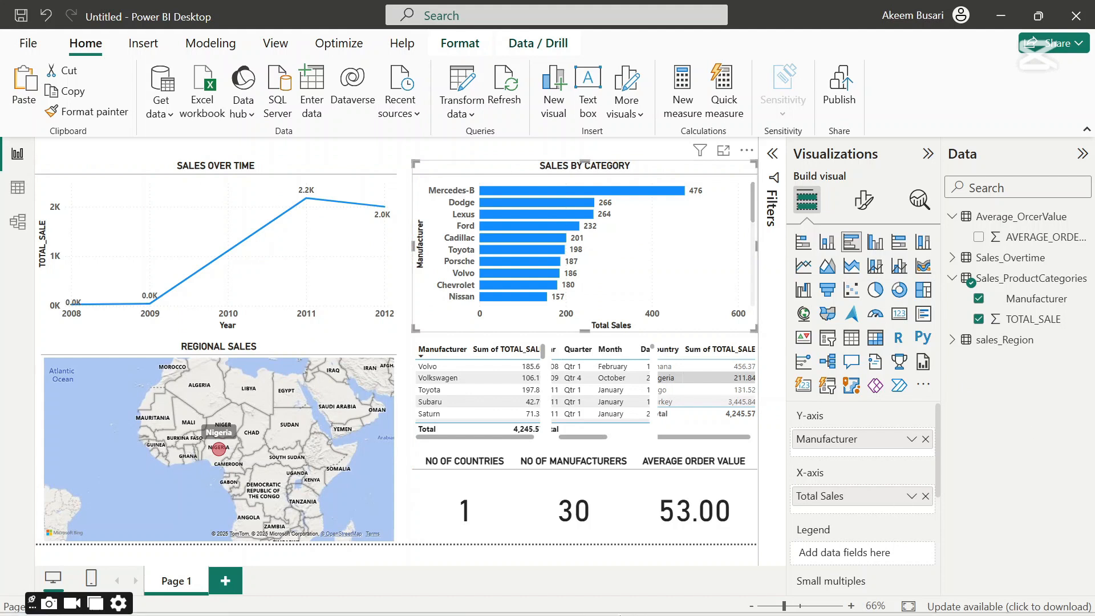
{"action": "mouse_move", "coordinate": [637, 614]}
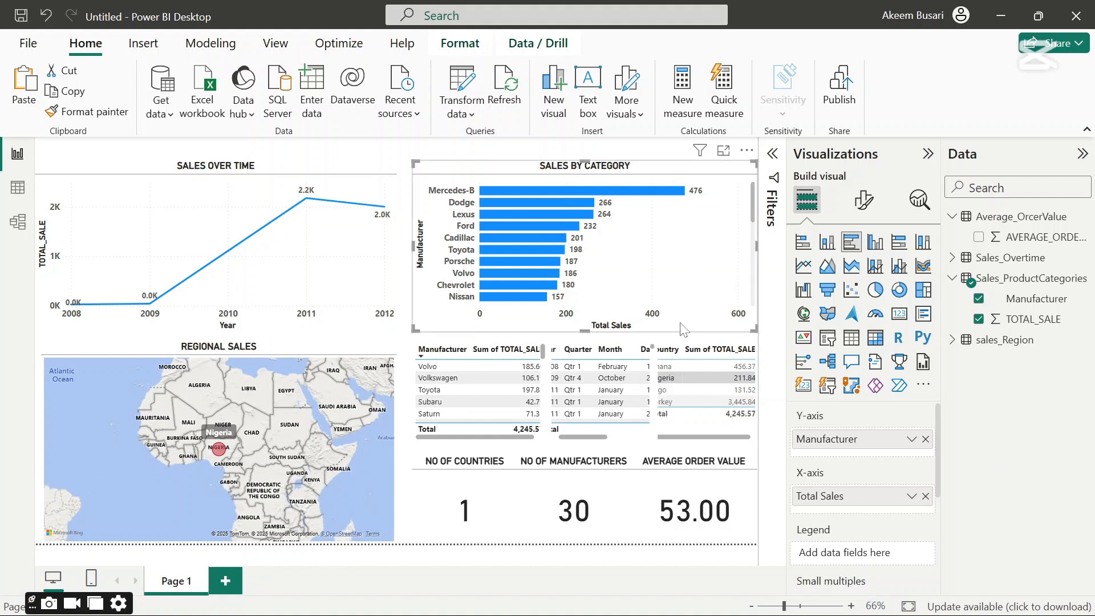
{"action": "left_click", "coordinate": [393, 372]}
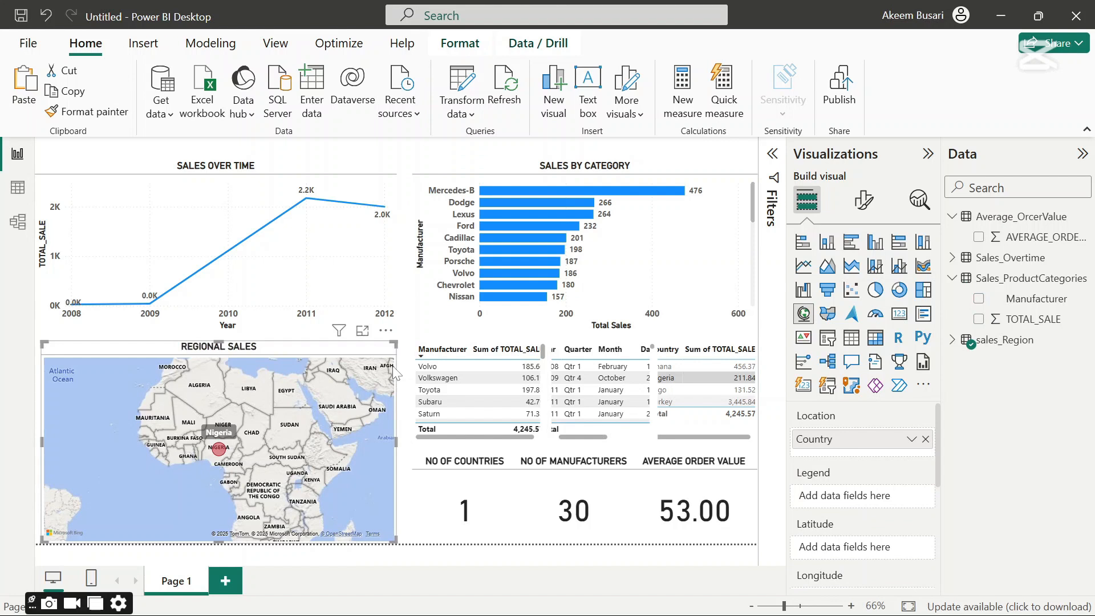
{"action": "left_click", "coordinate": [547, 564]}
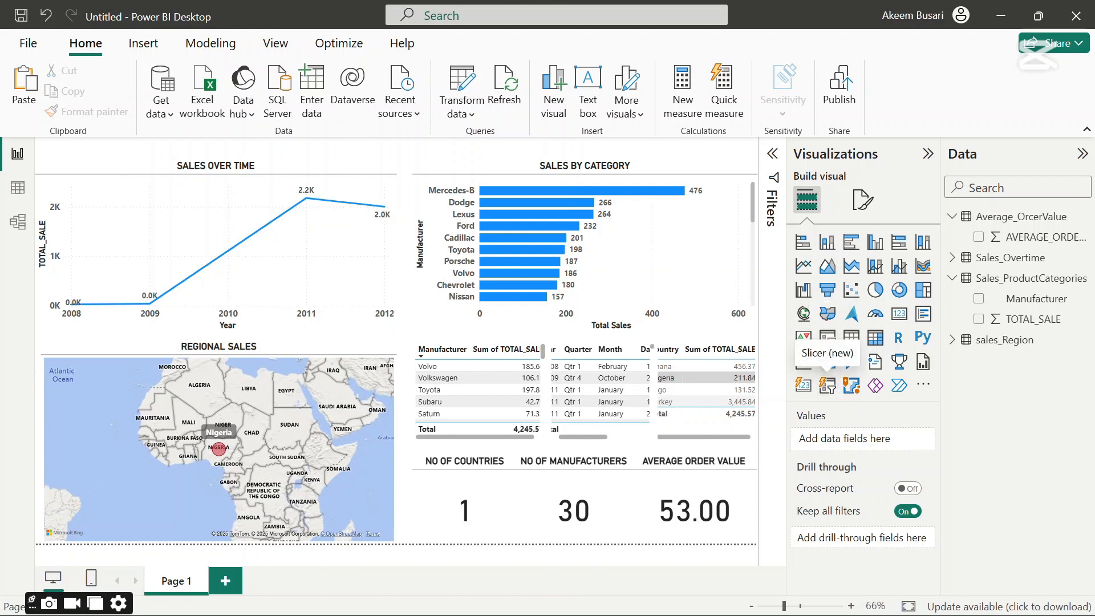
- Add a slicer on the Manufacturer field from Sales_ProductCategories and shorten it to a small box
{"action": "left_click", "coordinate": [828, 339]}
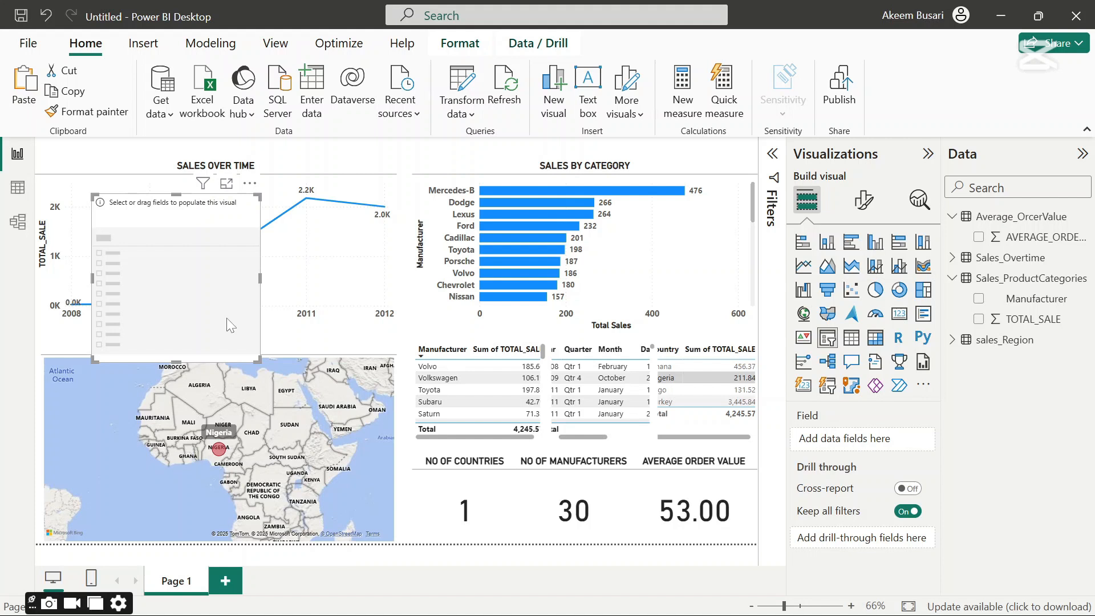
{"action": "left_click", "coordinate": [978, 300]}
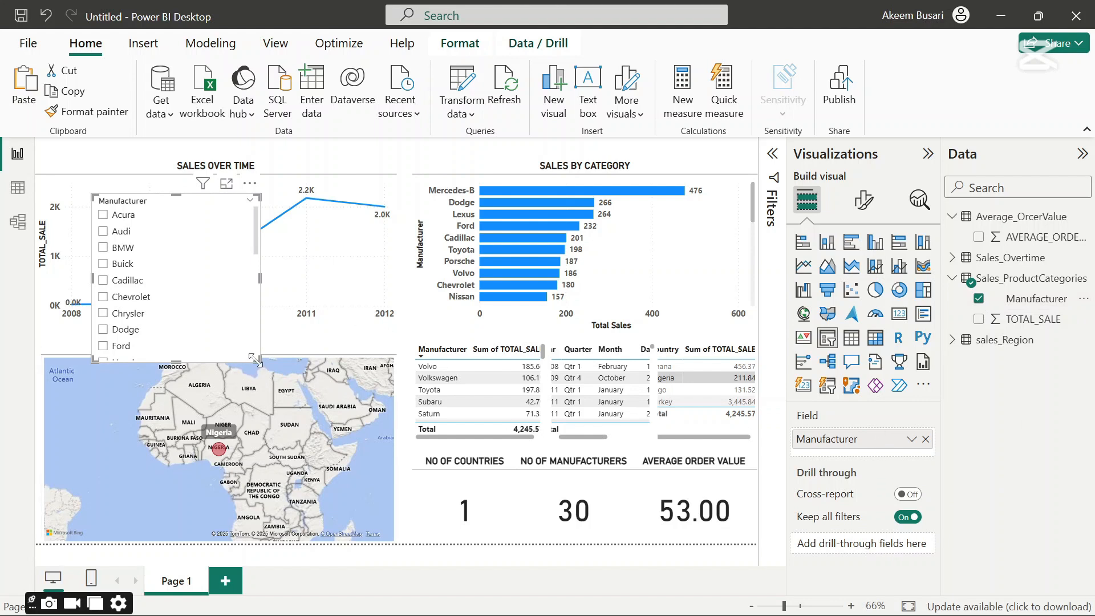
{"action": "left_click_drag", "start_coordinate": [257, 360], "coordinate": [263, 238]}
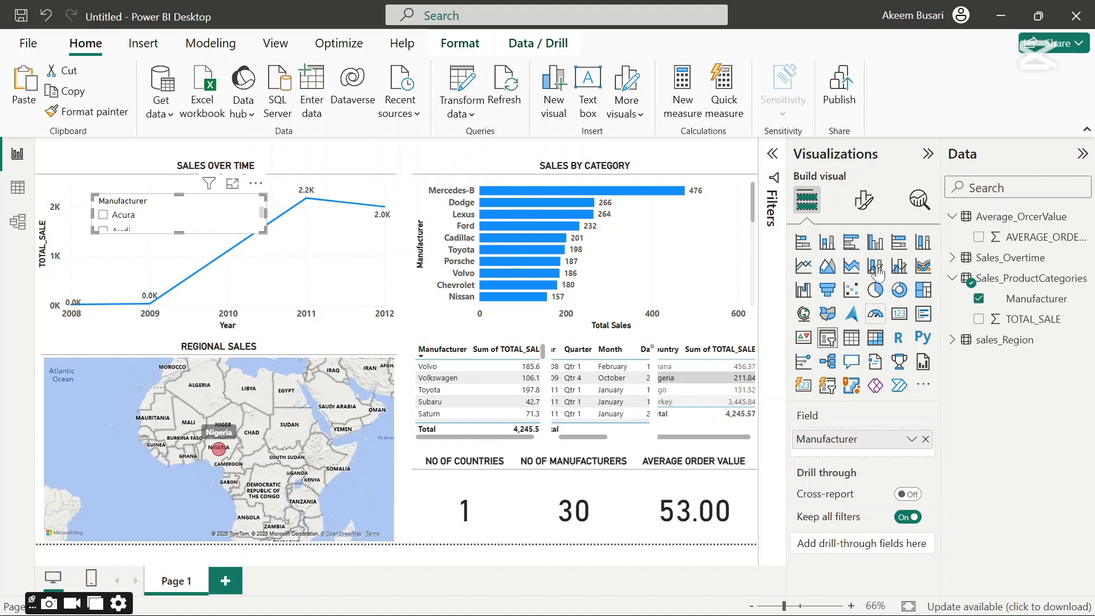
- Set the Manufacturer slicer's style to Dropdown
{"action": "left_click", "coordinate": [863, 199]}
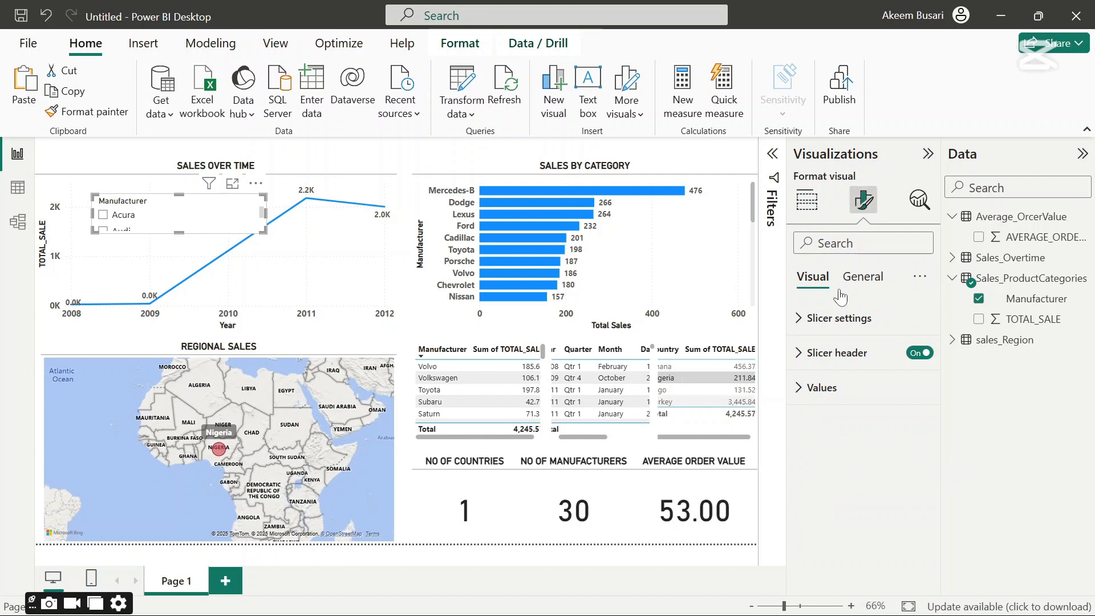
{"action": "left_click", "coordinate": [795, 329]}
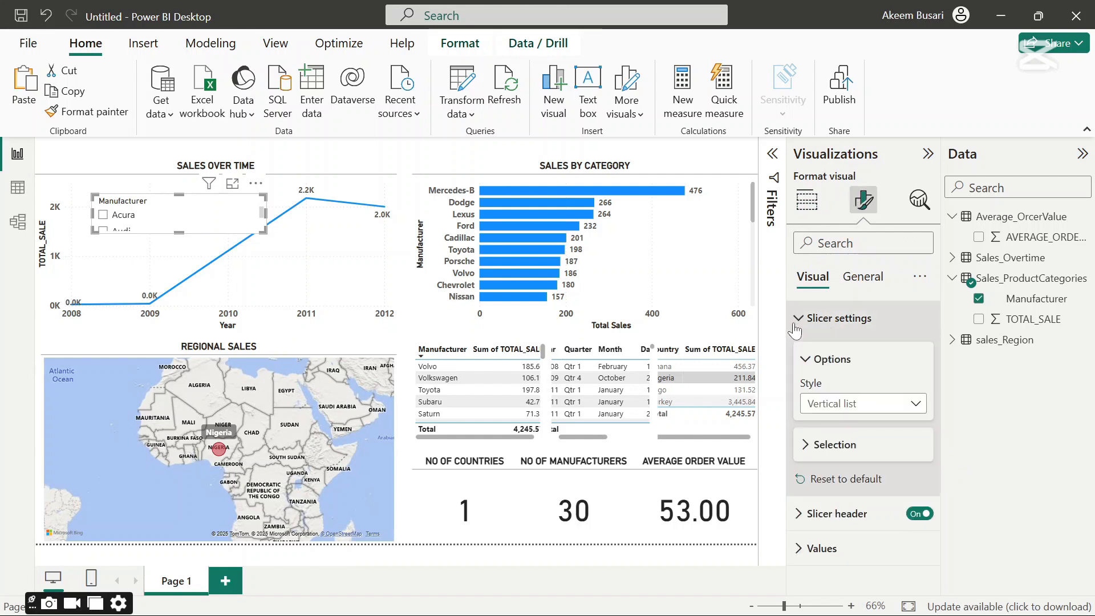
{"action": "left_click", "coordinate": [917, 406]}
{"action": "left_click", "coordinate": [835, 459]}
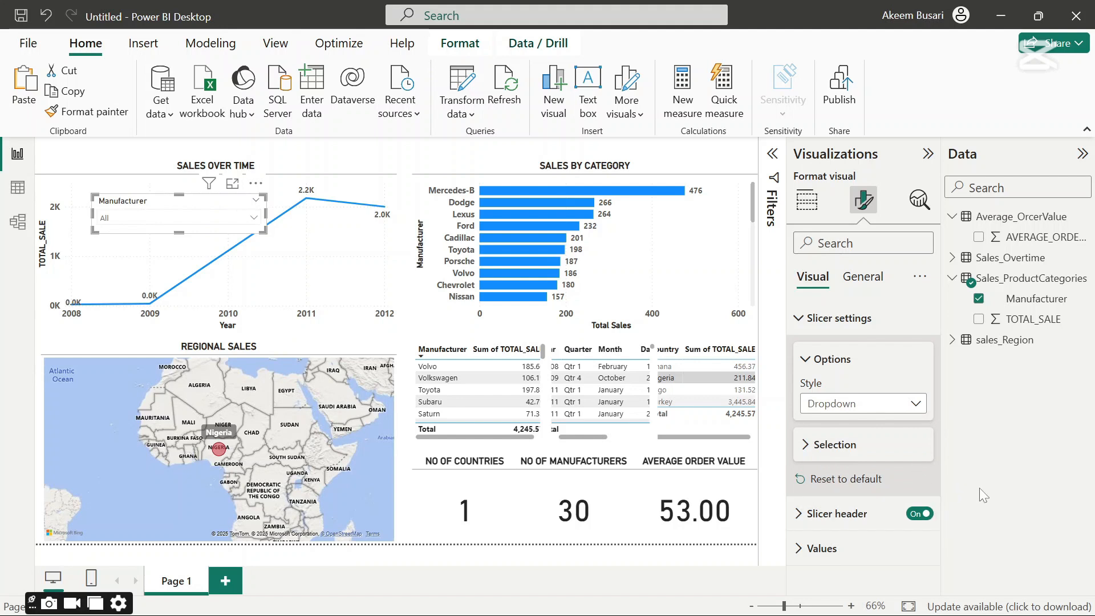
- Enable the "Select all" option for the Manufacturer slicer and check its expanded list
{"action": "left_click", "coordinate": [806, 446]}
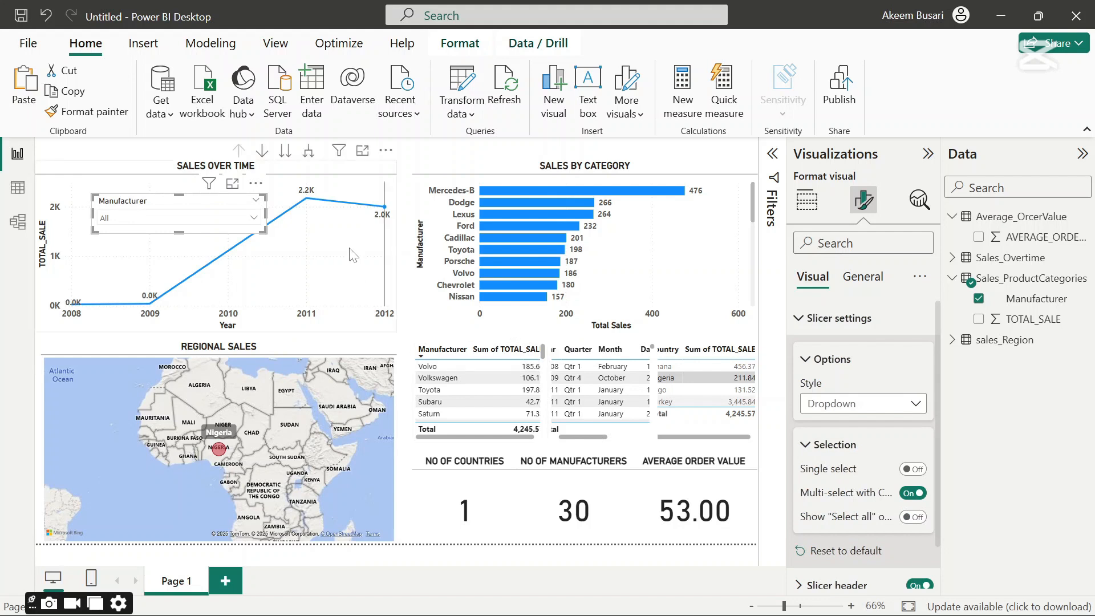
{"action": "left_click", "coordinate": [258, 219]}
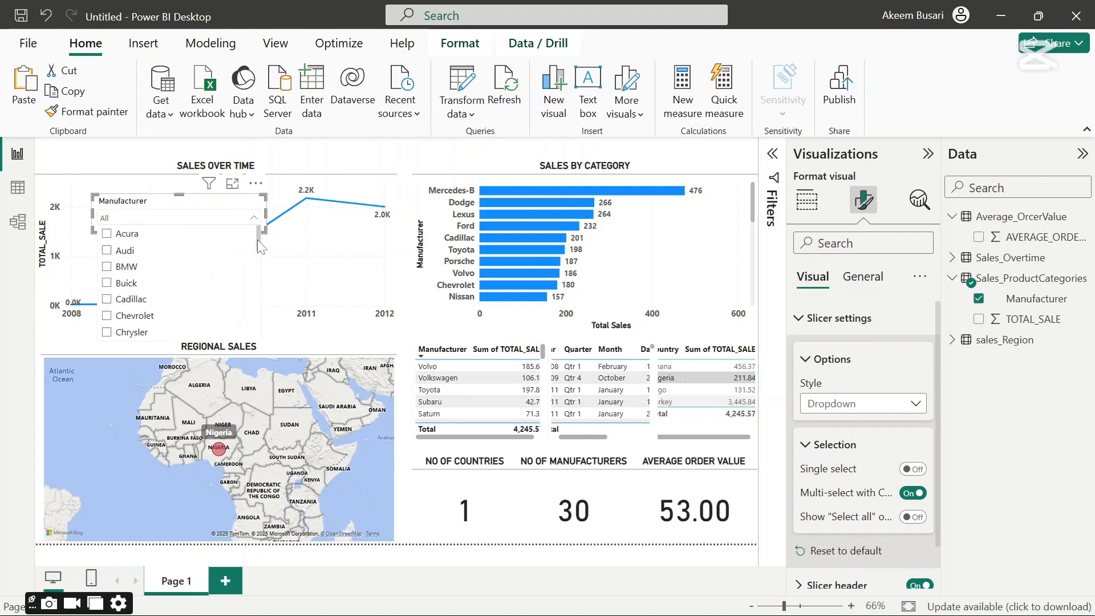
{"action": "left_click_drag", "start_coordinate": [258, 240], "coordinate": [245, 321]}
{"action": "scroll", "coordinate": [245, 321], "scroll_direction": "up", "scroll_amount": 6}
{"action": "left_click", "coordinate": [913, 517]}
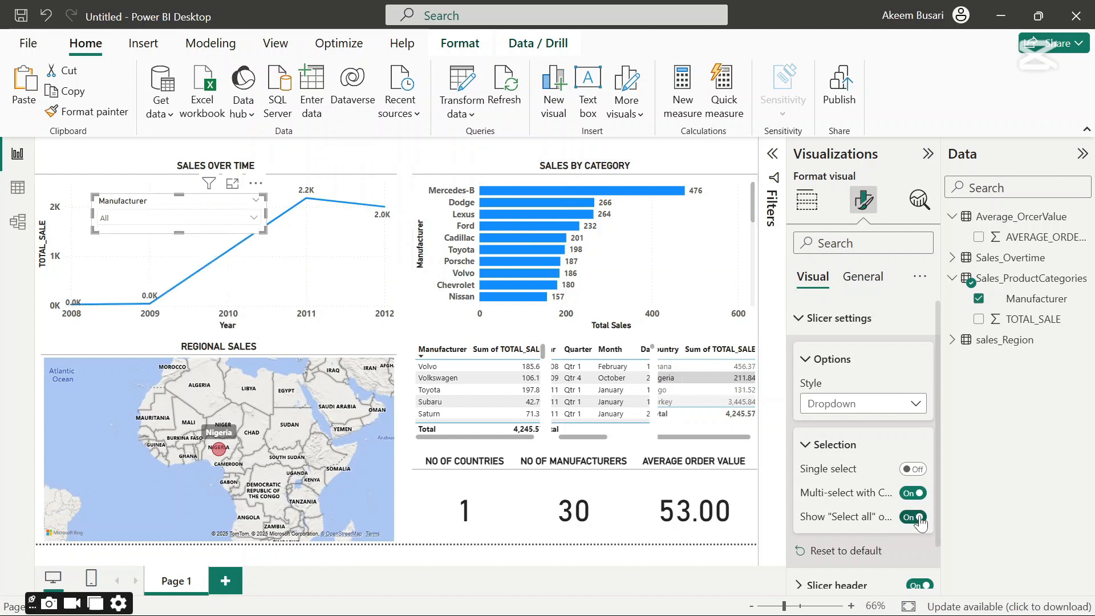
{"action": "left_click", "coordinate": [255, 217]}
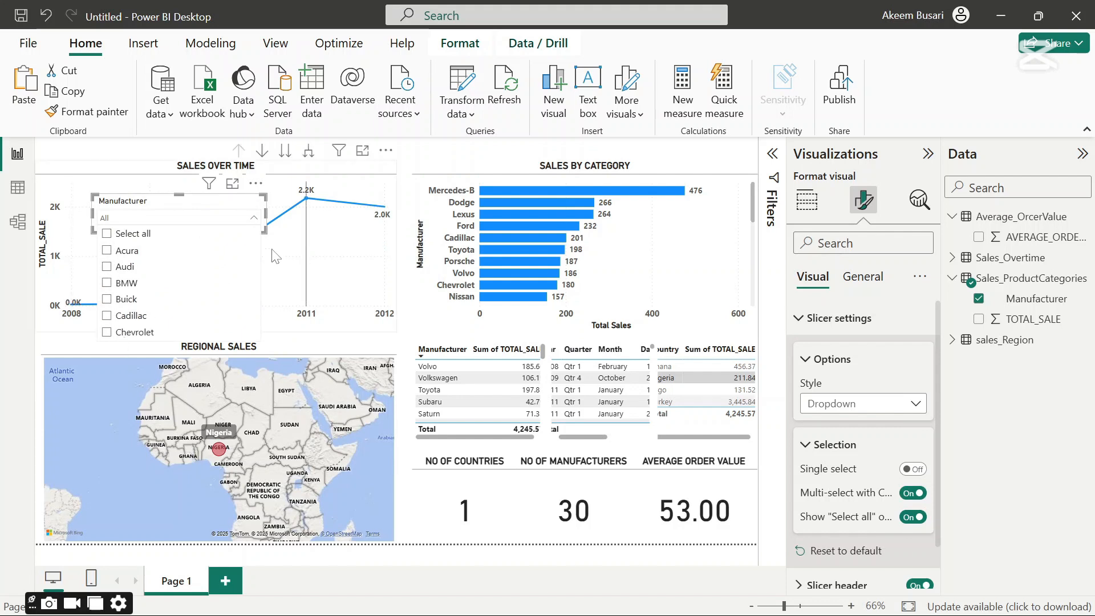
{"action": "left_click", "coordinate": [292, 237]}
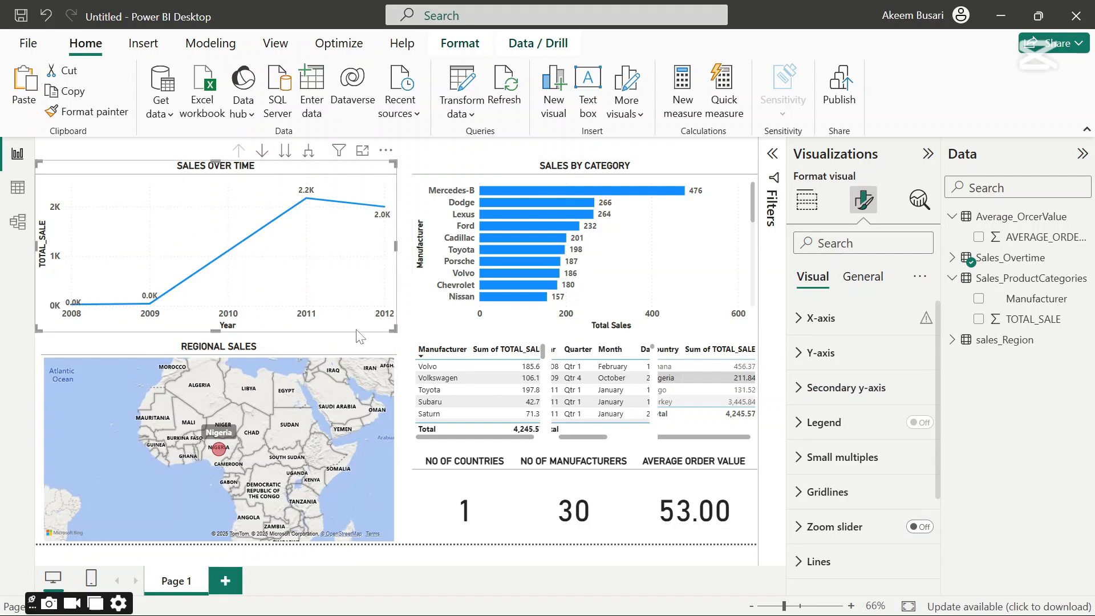
{"action": "right_click", "coordinate": [342, 336]}
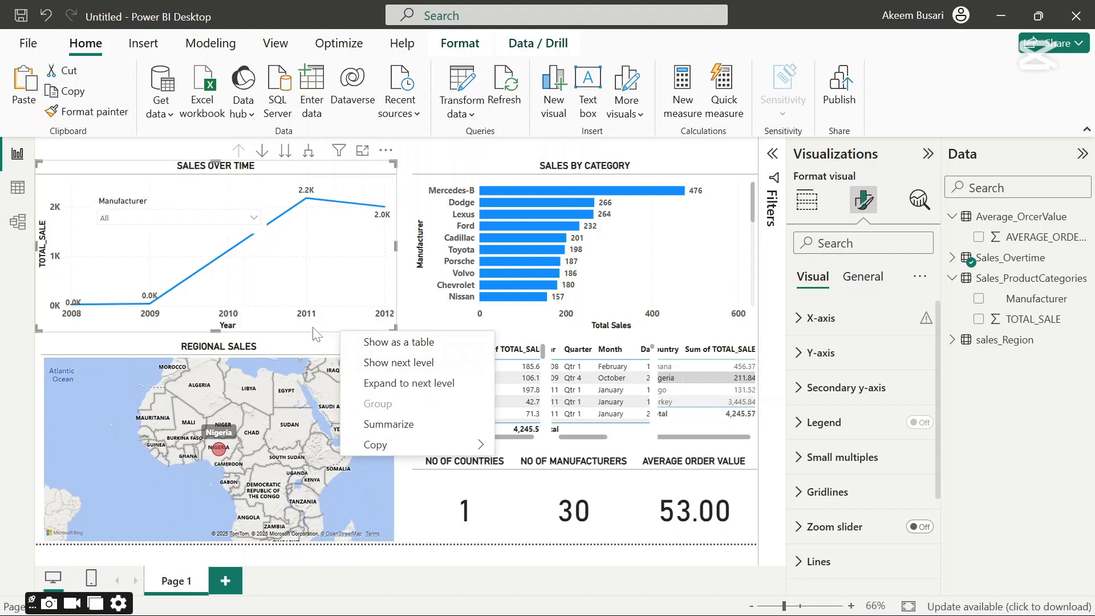
{"action": "left_click", "coordinate": [318, 429]}
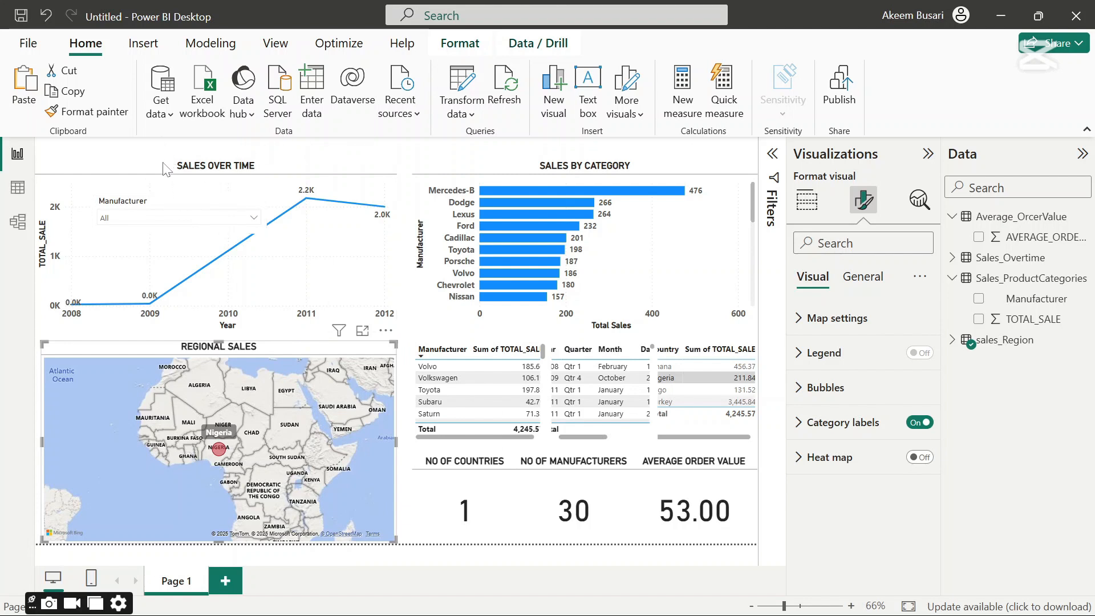
- Move the Manufacturer slicer to the upper-left corner of the SALES BY CATEGORY chart and shrink it to clear the chart's title
{"action": "left_click", "coordinate": [160, 217]}
{"action": "left_click", "coordinate": [154, 209]}
{"action": "left_click_drag", "start_coordinate": [149, 201], "coordinate": [547, 132]}
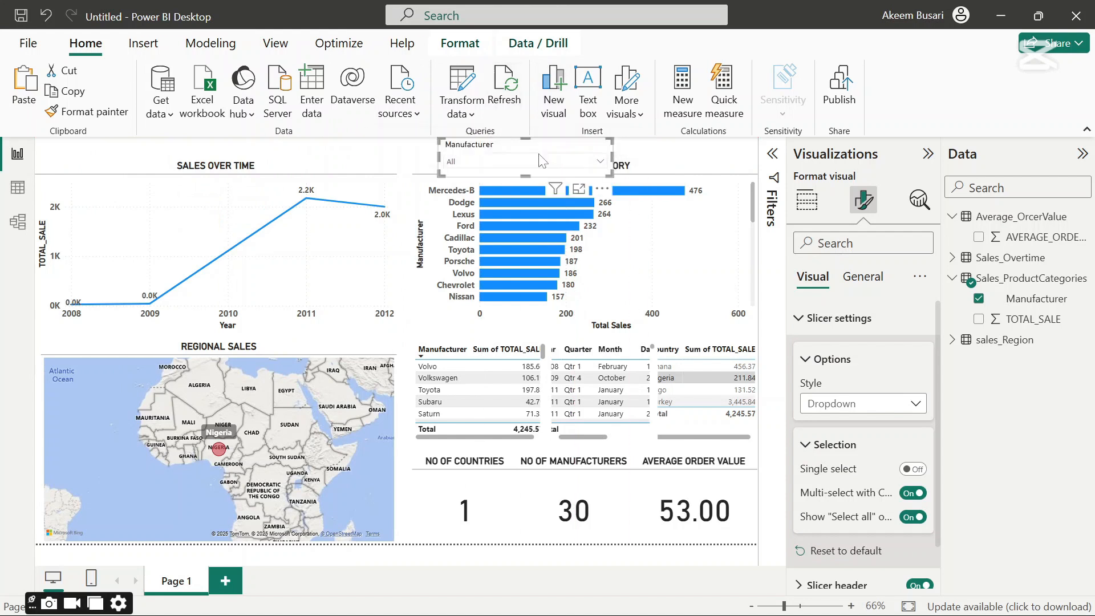
{"action": "left_click_drag", "start_coordinate": [526, 174], "coordinate": [526, 167]}
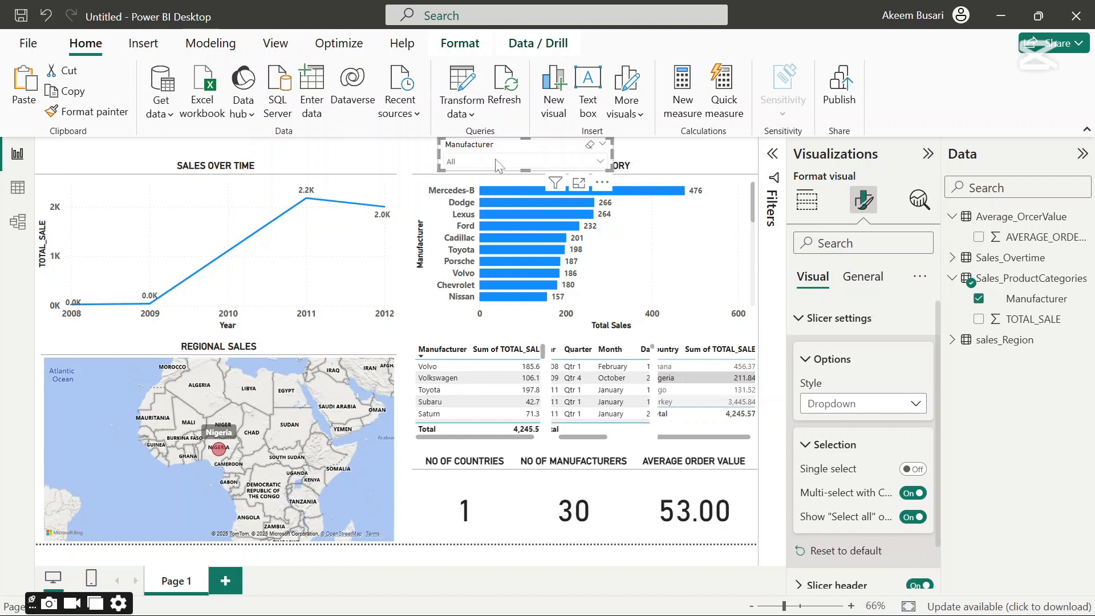
{"action": "left_click_drag", "start_coordinate": [542, 152], "coordinate": [517, 153]}
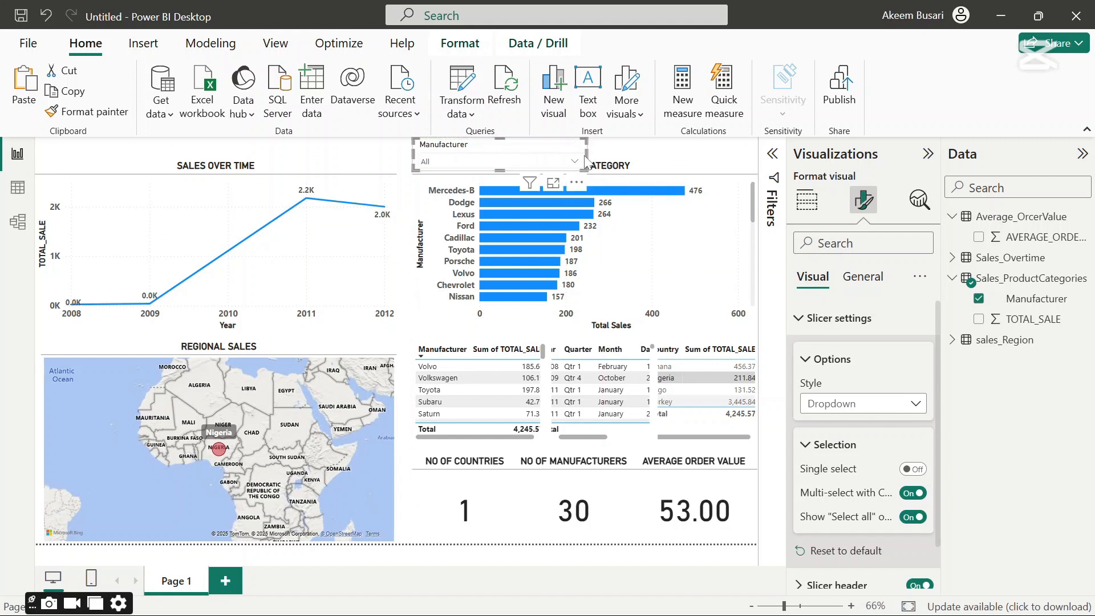
{"action": "left_click_drag", "start_coordinate": [585, 154], "coordinate": [538, 162]}
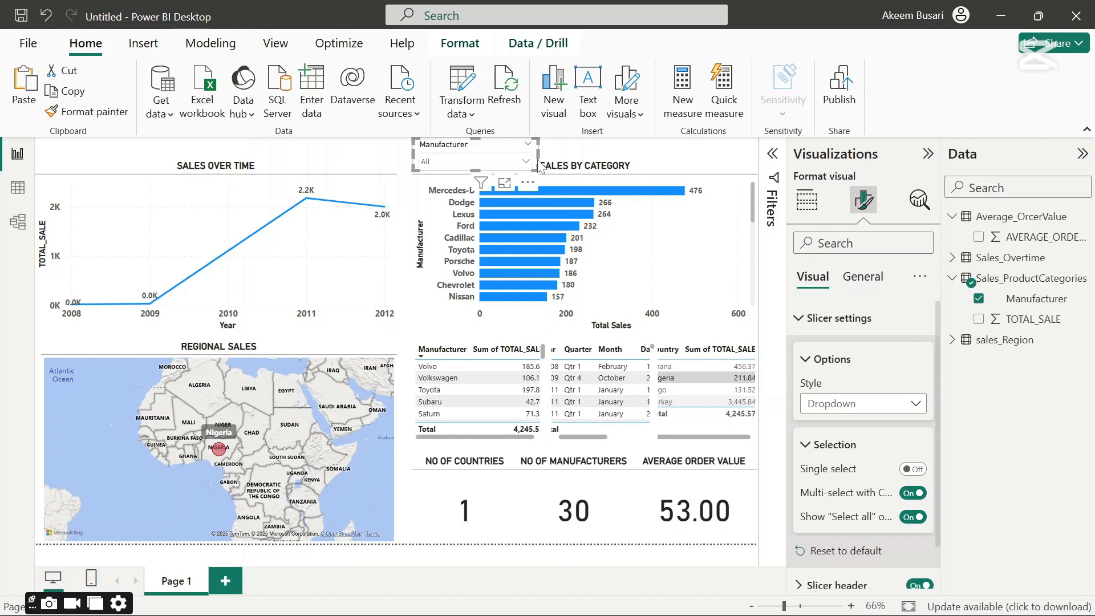
- Deselect the visuals and select all manufacturers in the Manufacturer slicer
{"action": "left_click", "coordinate": [349, 313]}
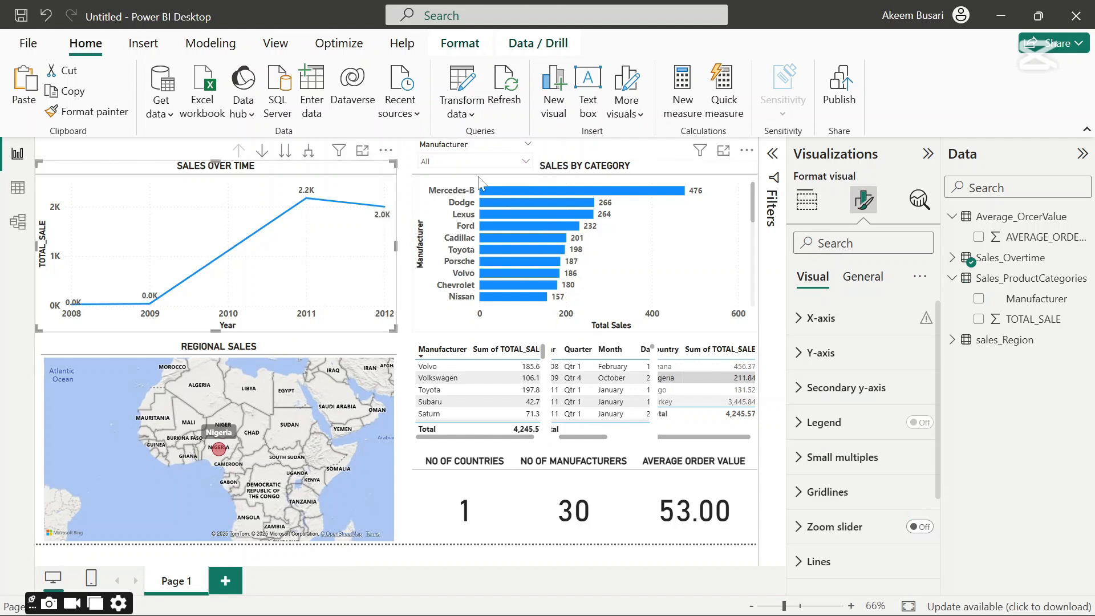
{"action": "left_click", "coordinate": [725, 153]}
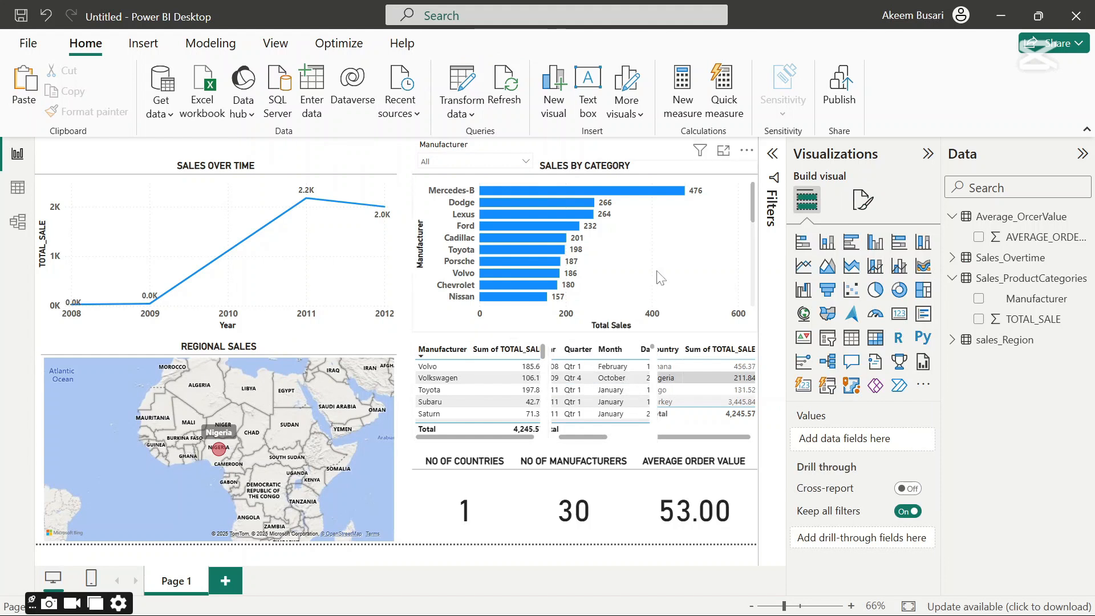
{"action": "left_click", "coordinate": [524, 166]}
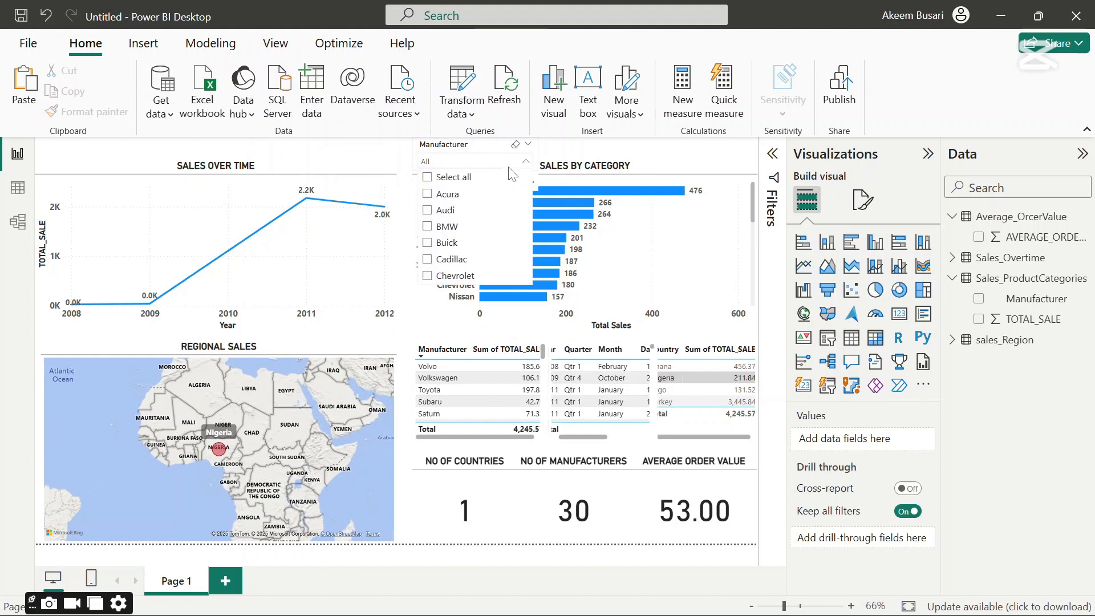
{"action": "left_click", "coordinate": [434, 178]}
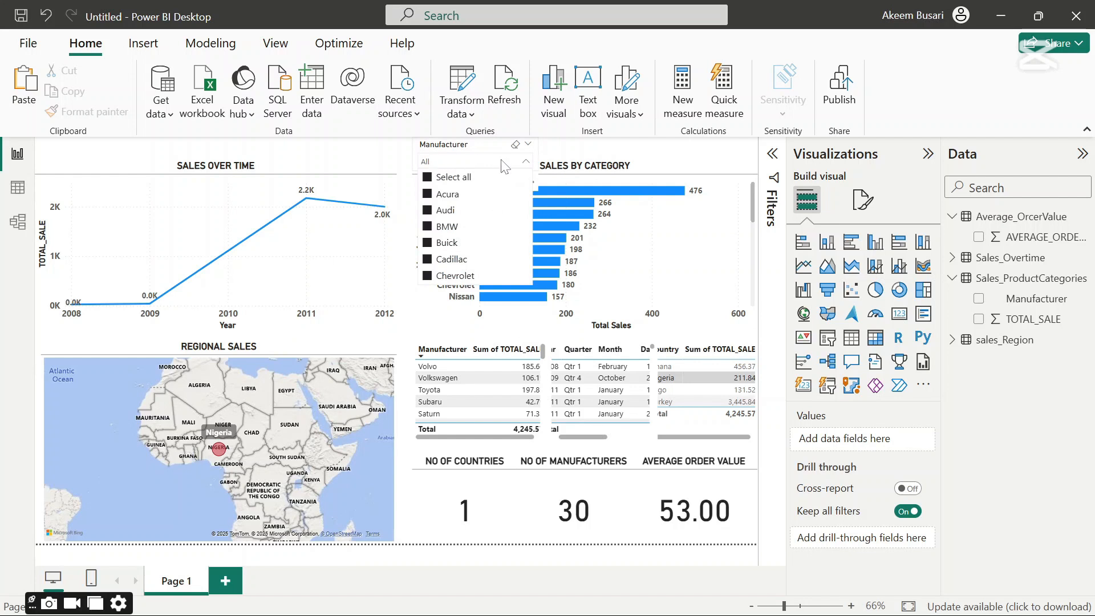
- Filter the dashboard by Acura, Audi, BMW, Buick and Cadillac one at a time in the Manufacturer slicer
{"action": "left_click", "coordinate": [430, 178]}
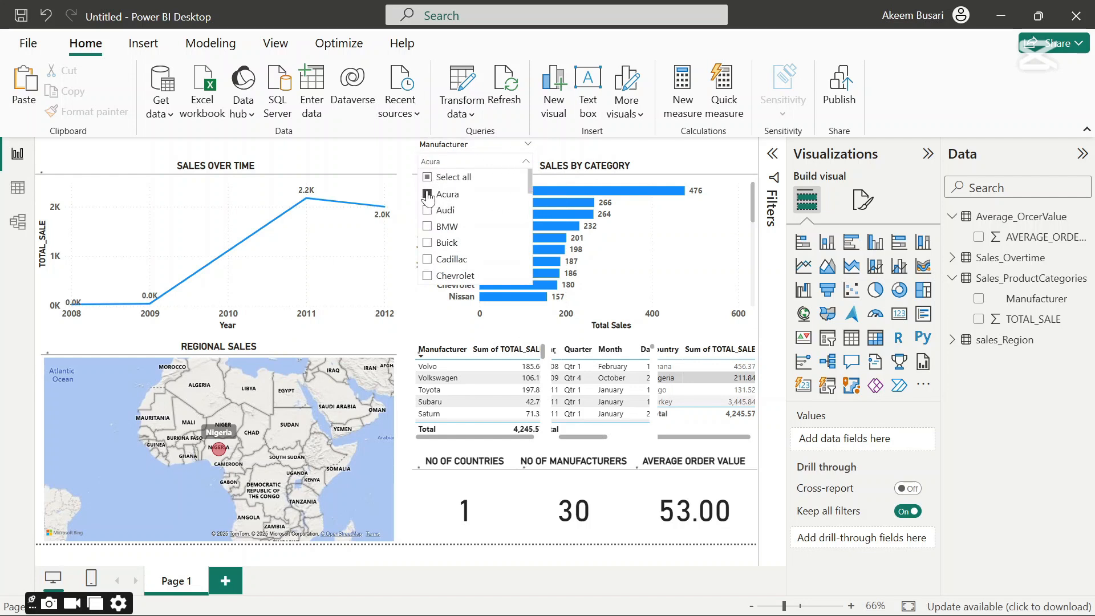
{"action": "left_click", "coordinate": [623, 151]}
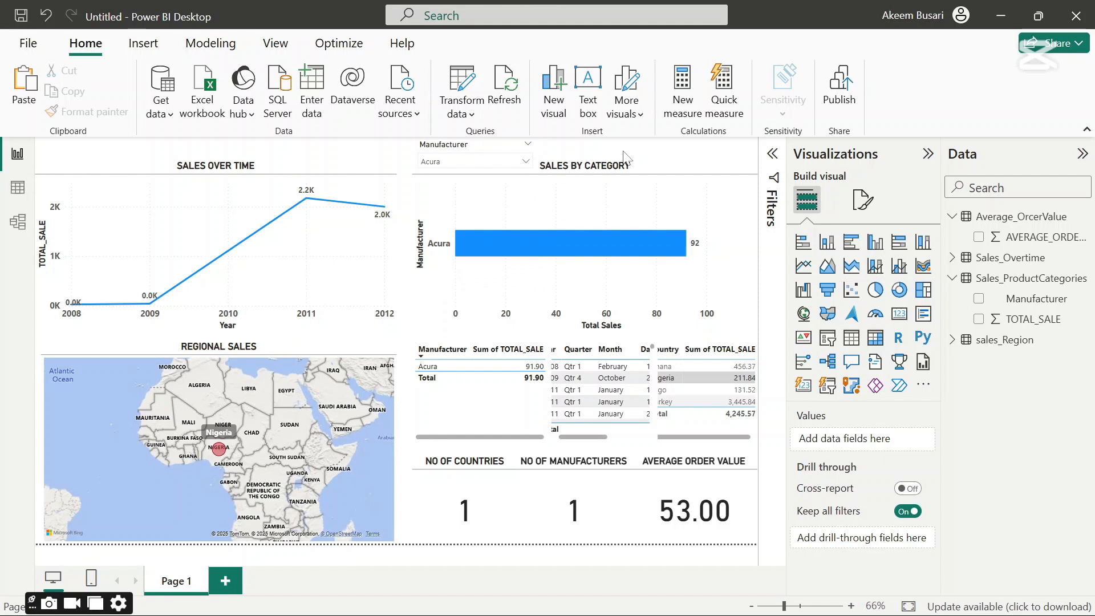
{"action": "left_click", "coordinate": [528, 162]}
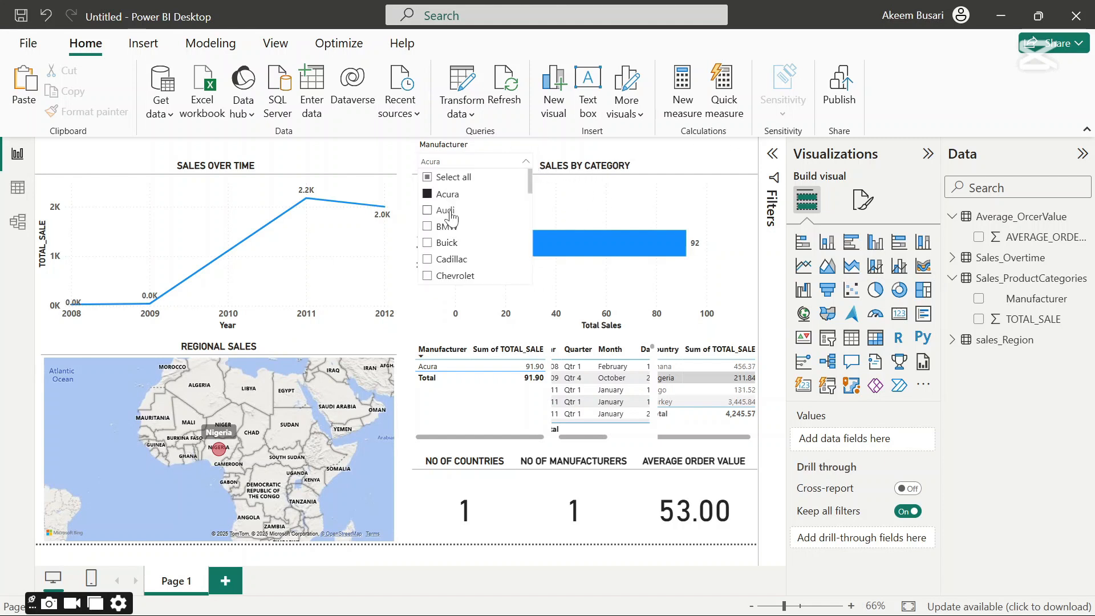
{"action": "left_click", "coordinate": [432, 212]}
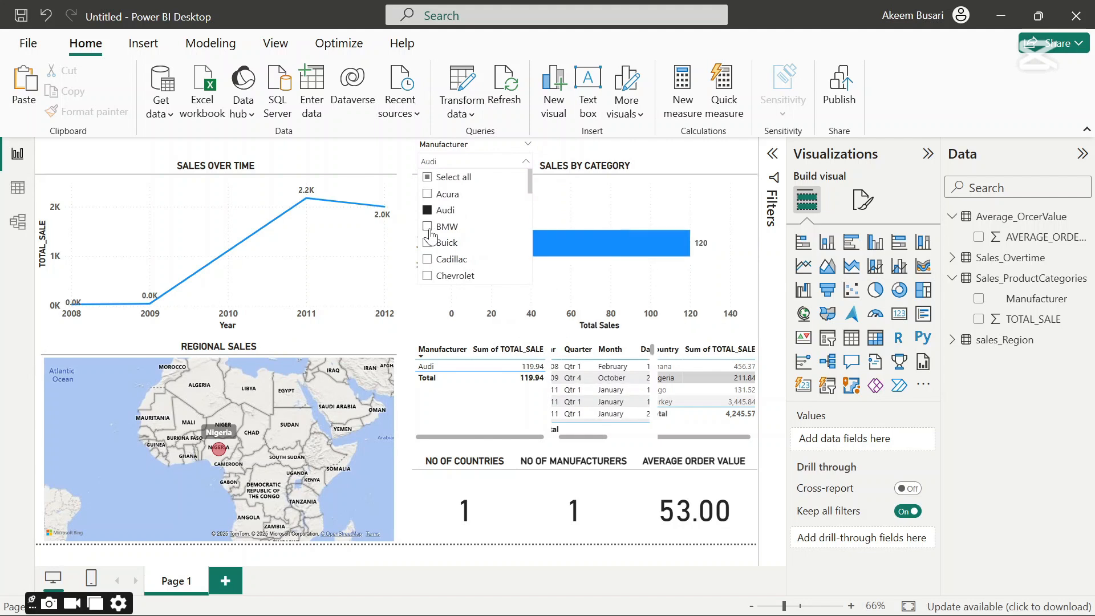
{"action": "left_click", "coordinate": [429, 229]}
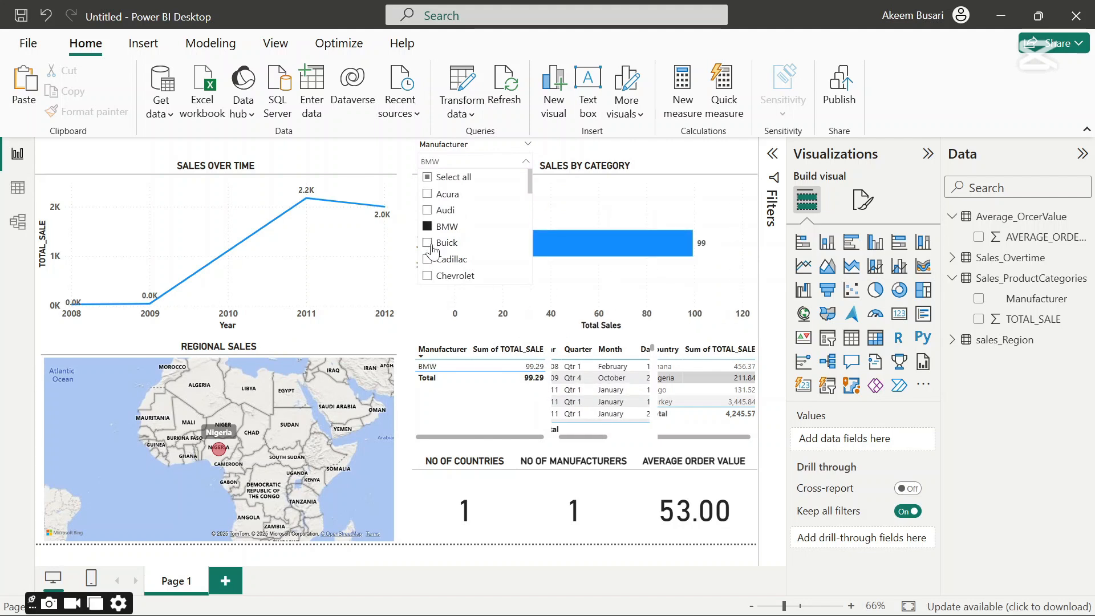
{"action": "left_click", "coordinate": [431, 244]}
{"action": "left_click", "coordinate": [432, 260]}
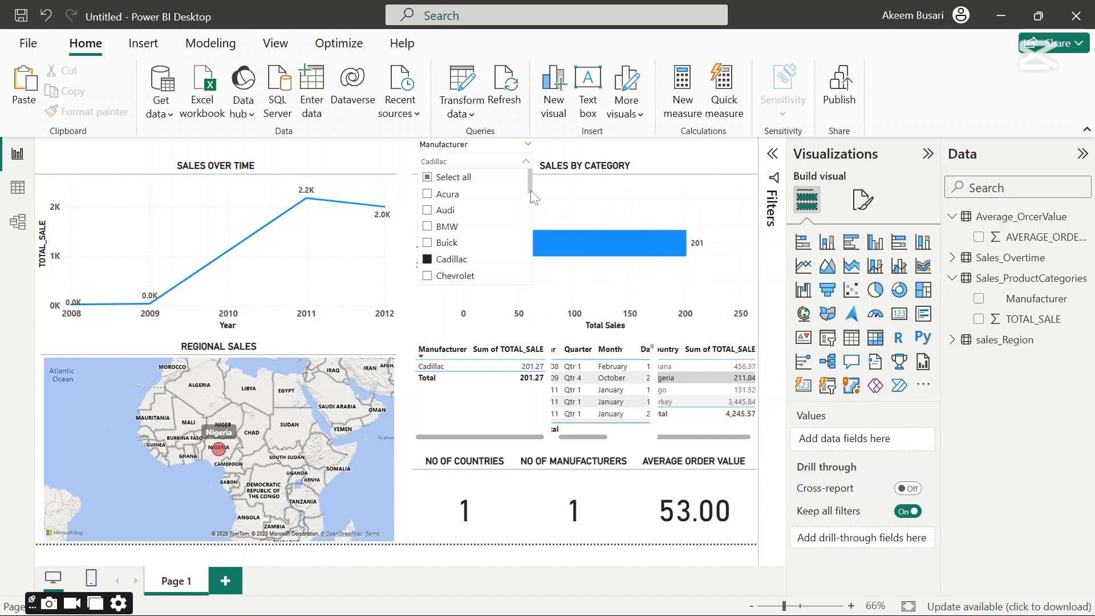
- Filter by Hyundai and Infiniti in turn, then reselect all manufacturers in the Manufacturer slicer
{"action": "left_click_drag", "start_coordinate": [532, 197], "coordinate": [530, 224]}
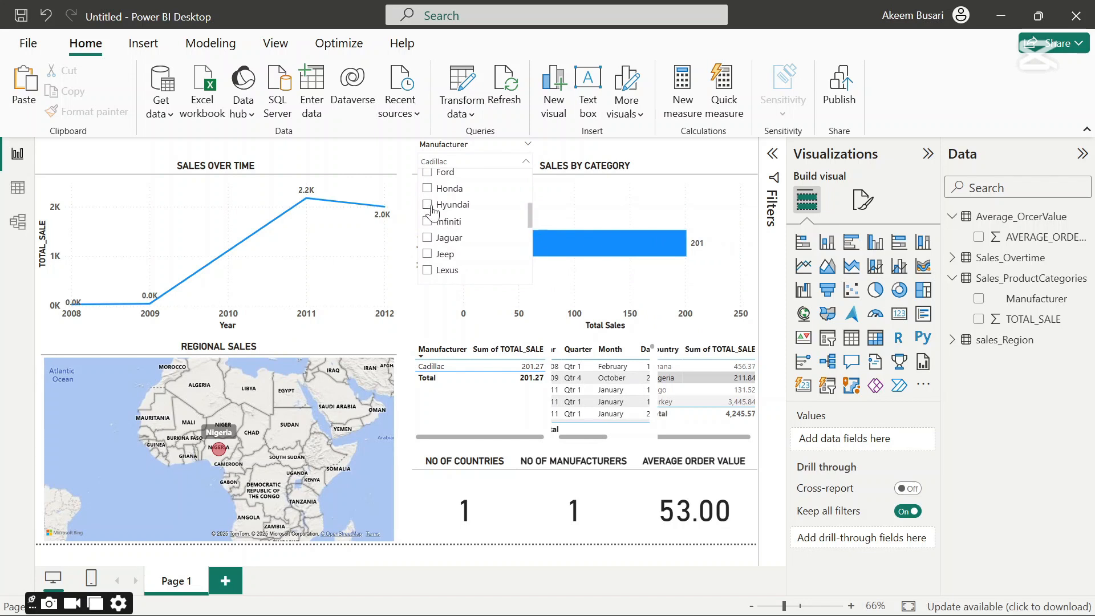
{"action": "left_click", "coordinate": [430, 206]}
{"action": "left_click", "coordinate": [429, 222]}
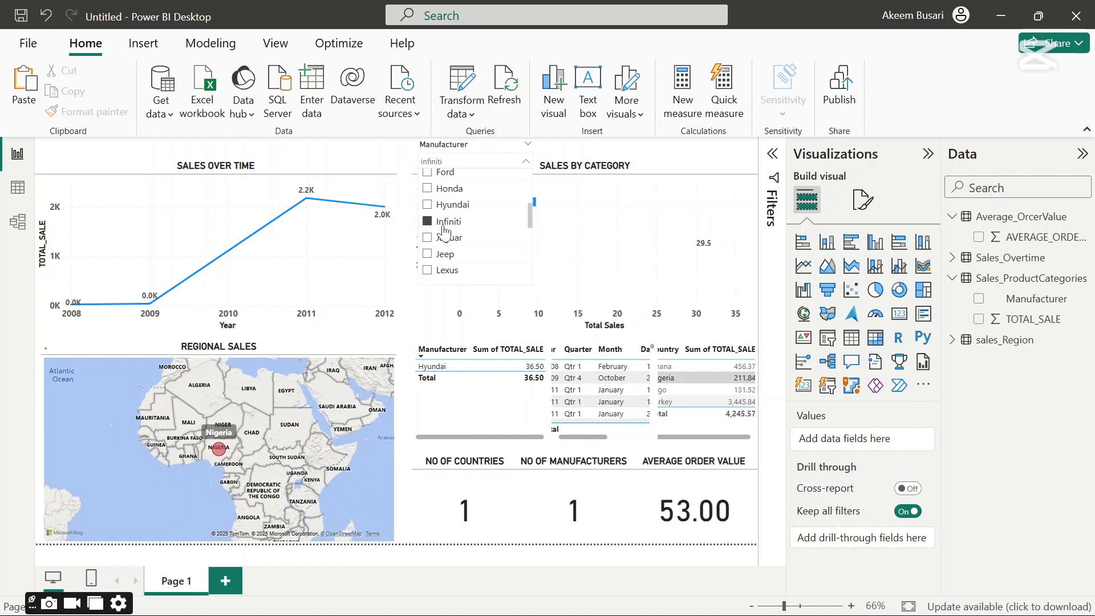
{"action": "left_click_drag", "start_coordinate": [529, 214], "coordinate": [531, 184]}
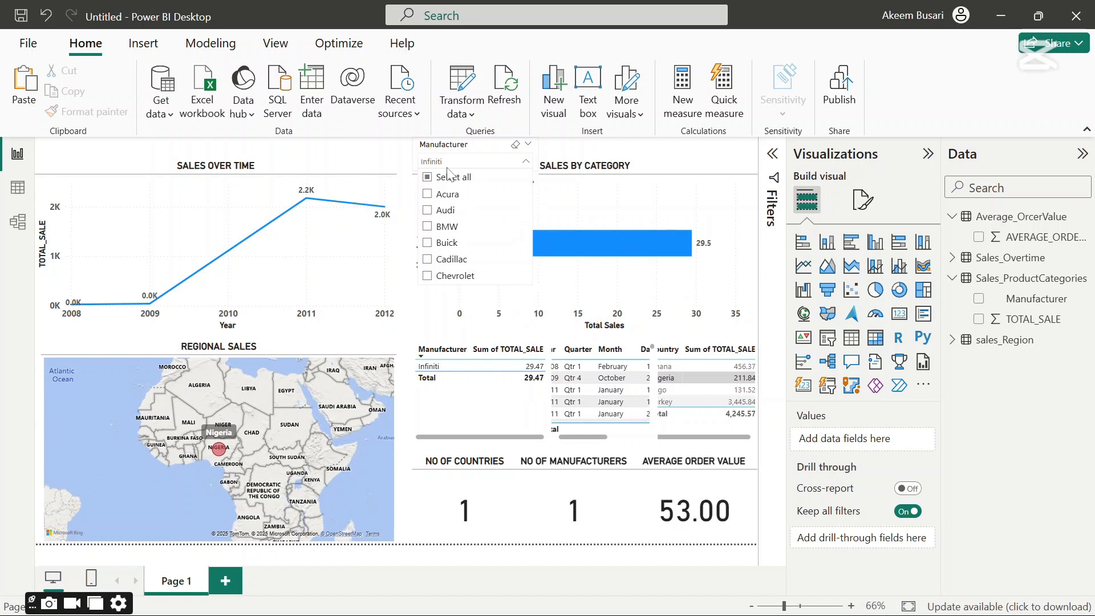
{"action": "left_click", "coordinate": [429, 178]}
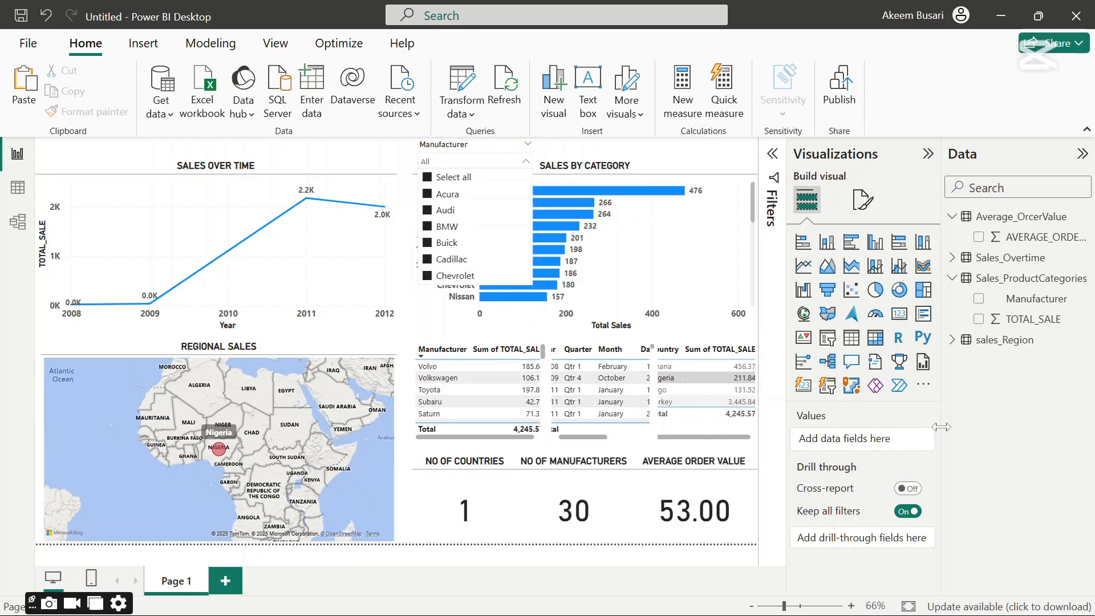
- Enable Single select for the Manufacturer slicer and filter the dashboard by Audi
{"action": "left_click", "coordinate": [864, 200]}
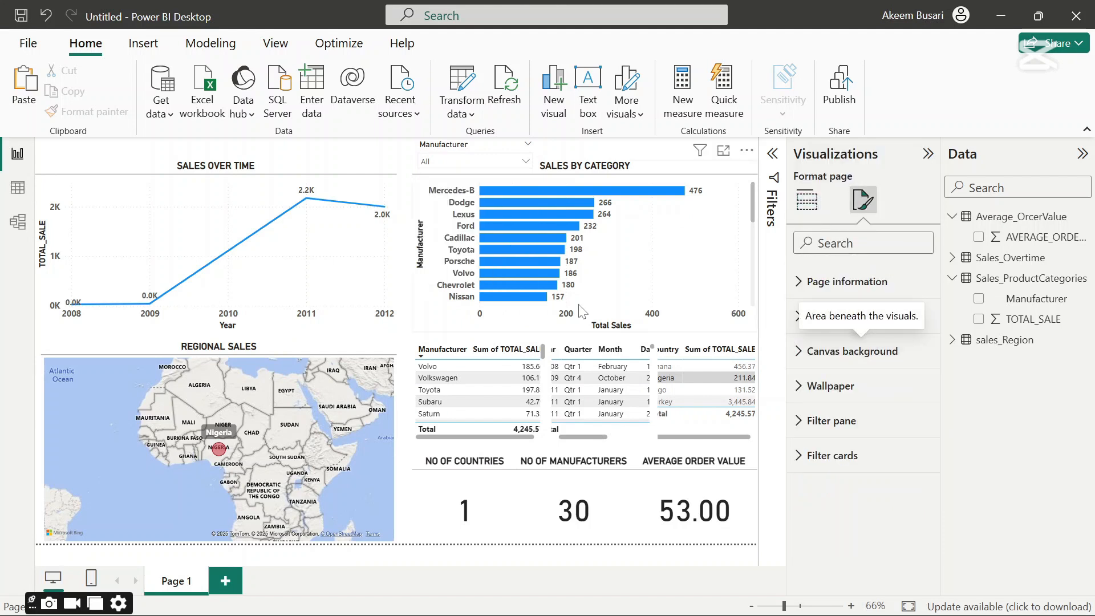
{"action": "left_click", "coordinate": [483, 164]}
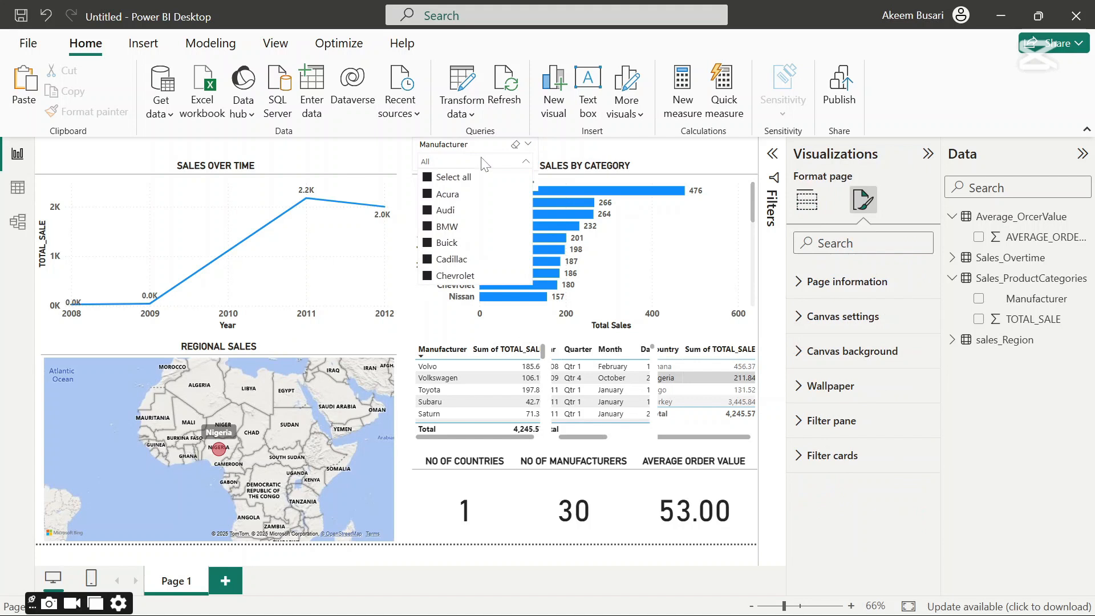
{"action": "left_click", "coordinate": [484, 155]}
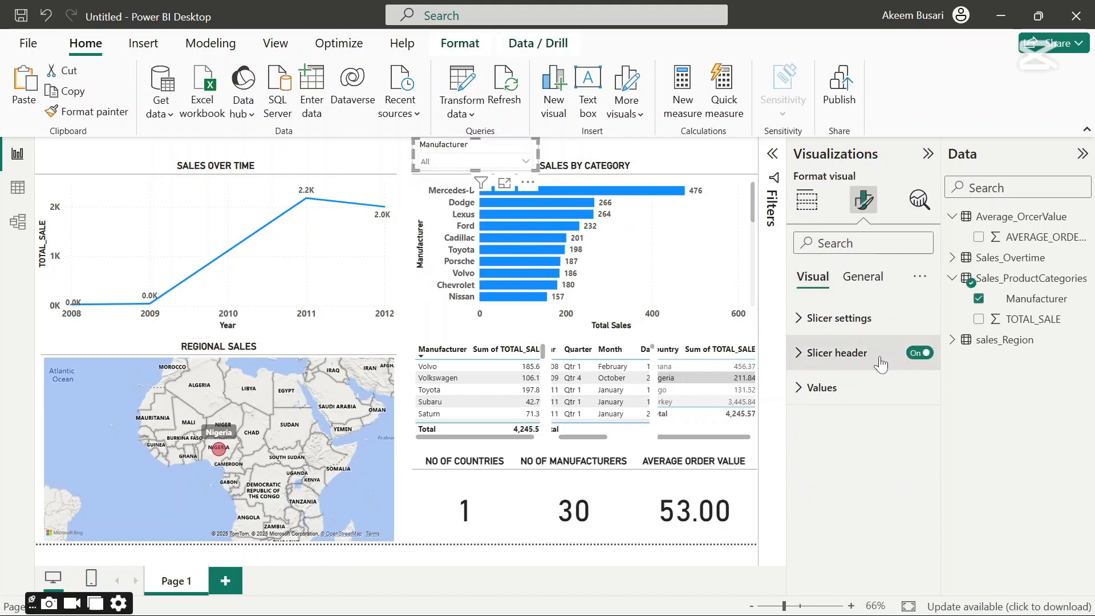
{"action": "left_click", "coordinate": [808, 332]}
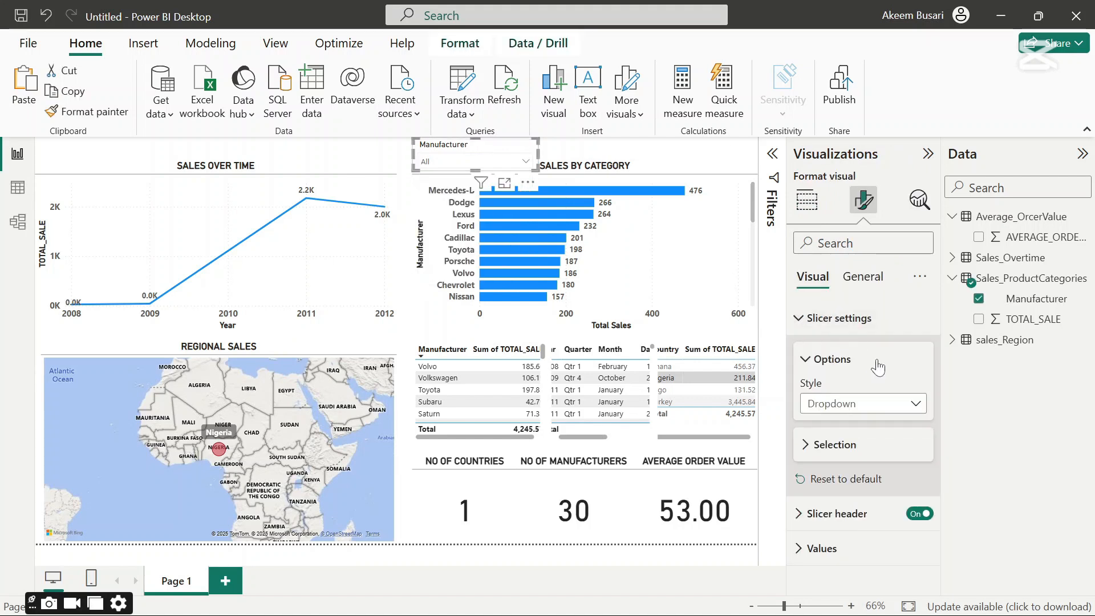
{"action": "left_click", "coordinate": [863, 451]}
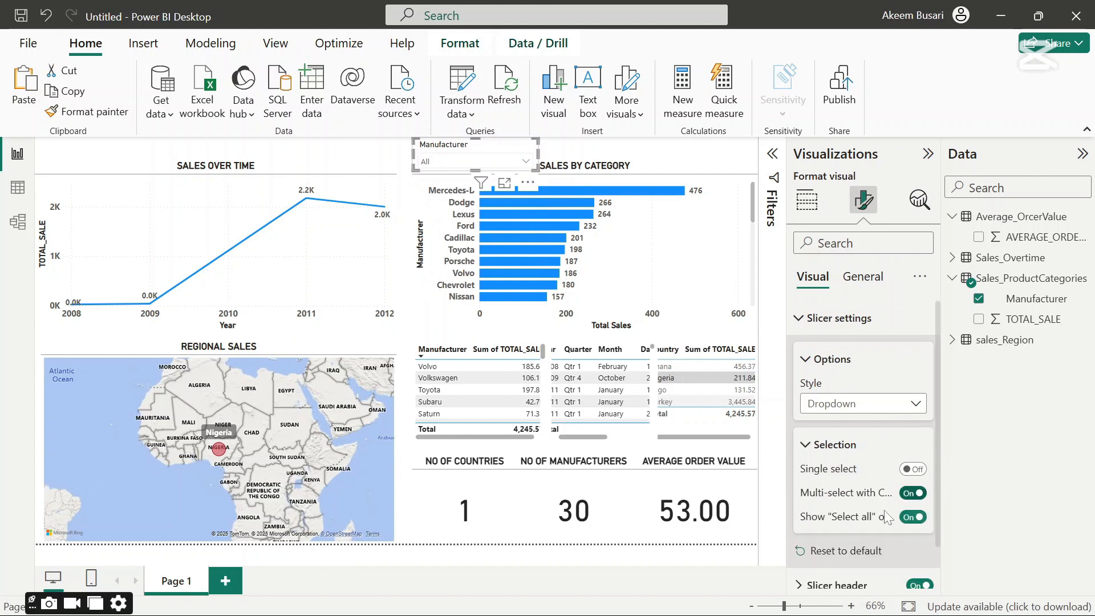
{"action": "left_click", "coordinate": [914, 472]}
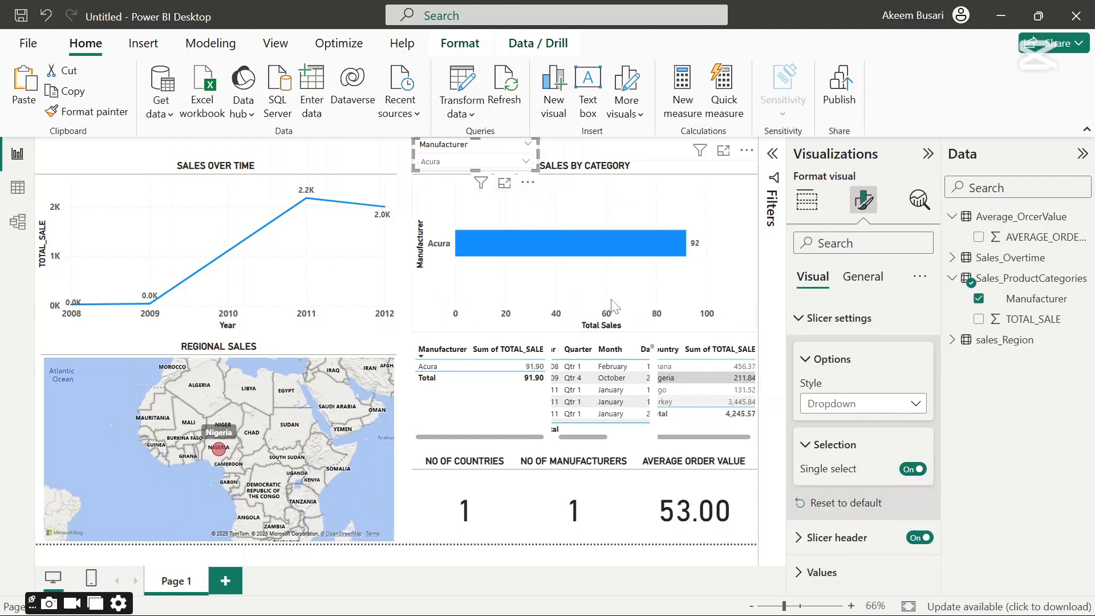
{"action": "left_click", "coordinate": [526, 162]}
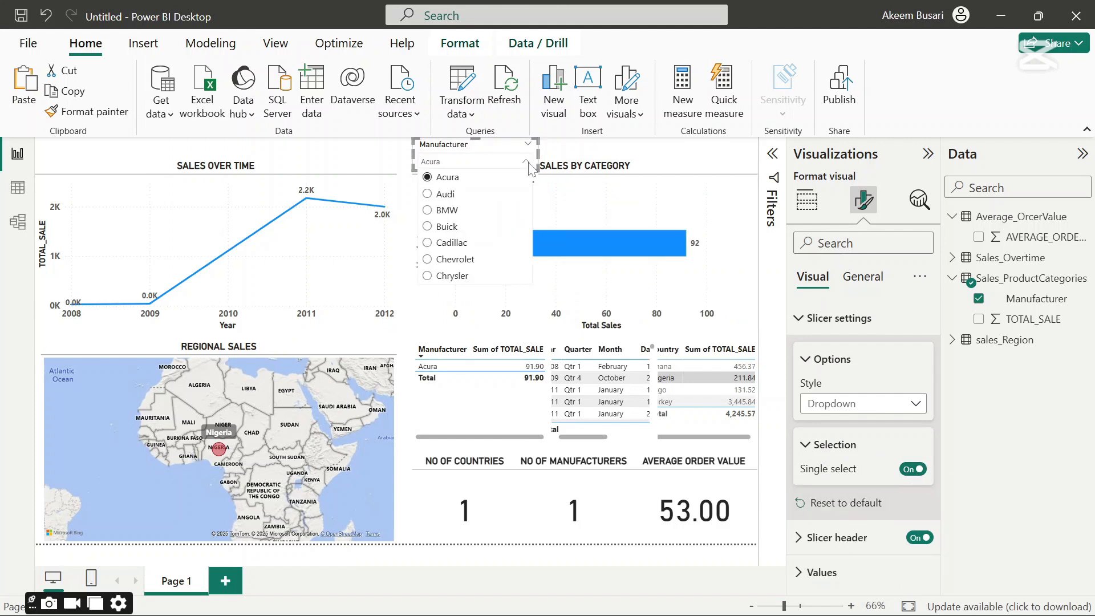
{"action": "left_click", "coordinate": [463, 196]}
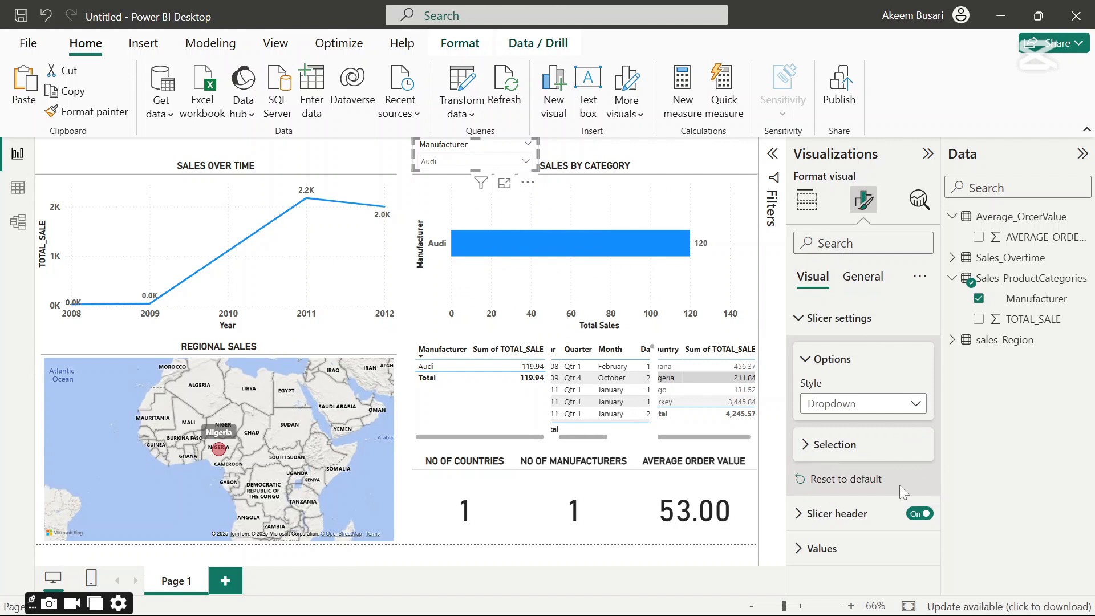
- Turn off Single select and the "Select all" option for the Manufacturer slicer
{"action": "left_click", "coordinate": [851, 445]}
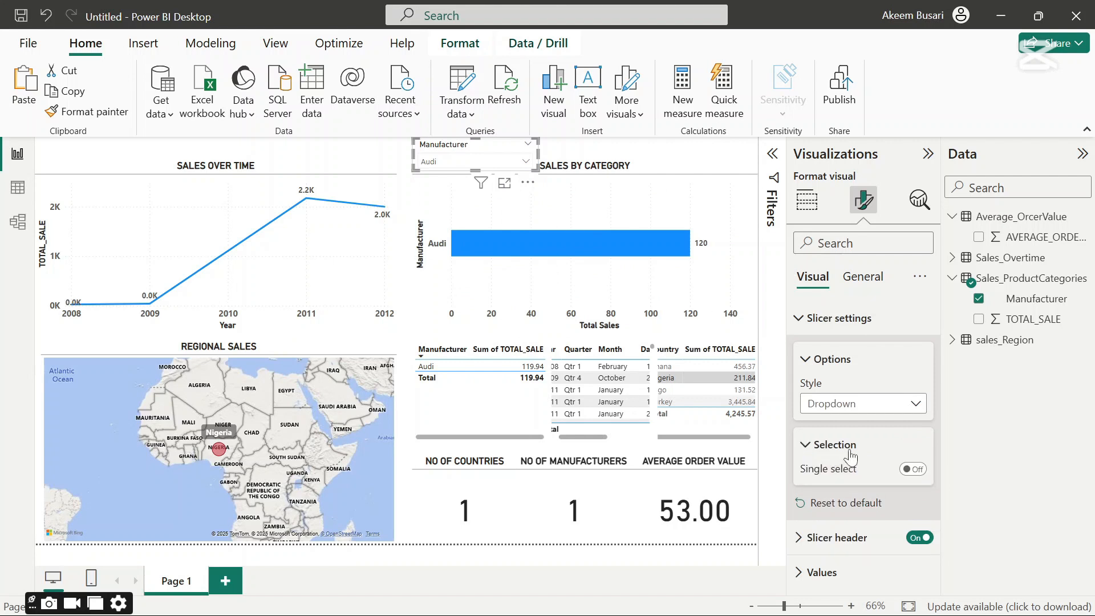
{"action": "left_click", "coordinate": [911, 471]}
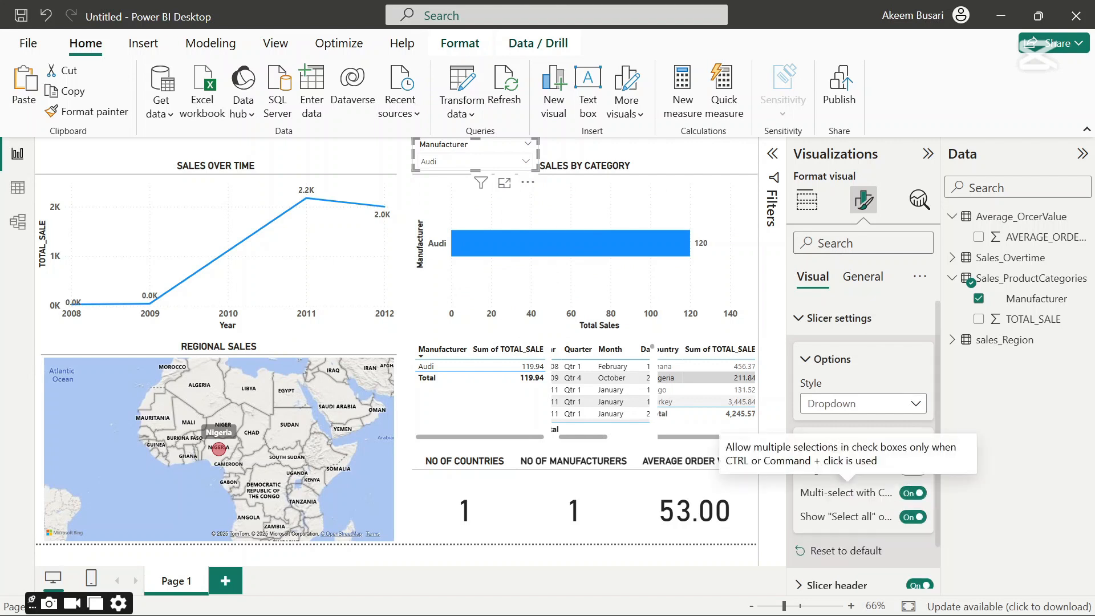
{"action": "left_click", "coordinate": [915, 518]}
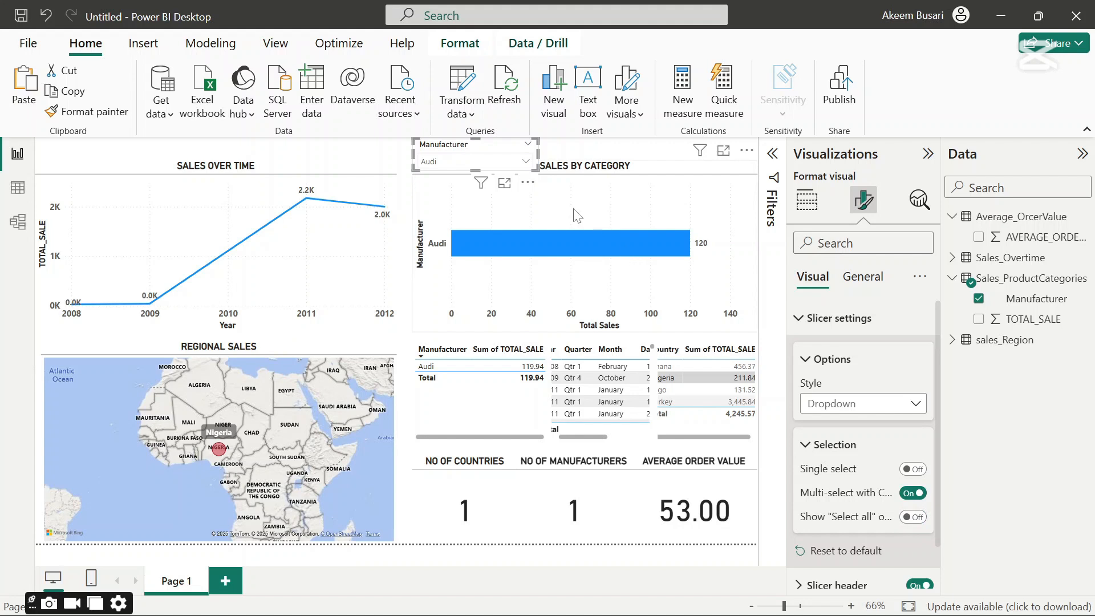
- Choose Acura and then Audi in the Manufacturer slicer's expanded list
{"action": "left_click", "coordinate": [526, 161]}
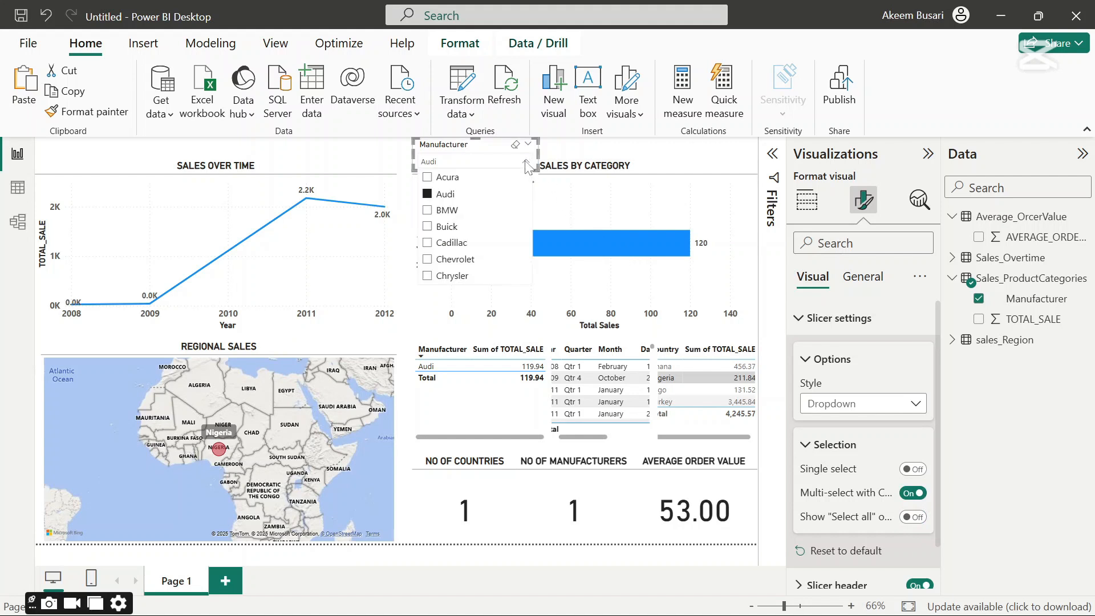
{"action": "left_click", "coordinate": [429, 177]}
{"action": "left_click", "coordinate": [429, 194]}
- Turn the "Select all" option back on for the Manufacturer slicer and select all manufacturers
{"action": "left_click", "coordinate": [913, 517]}
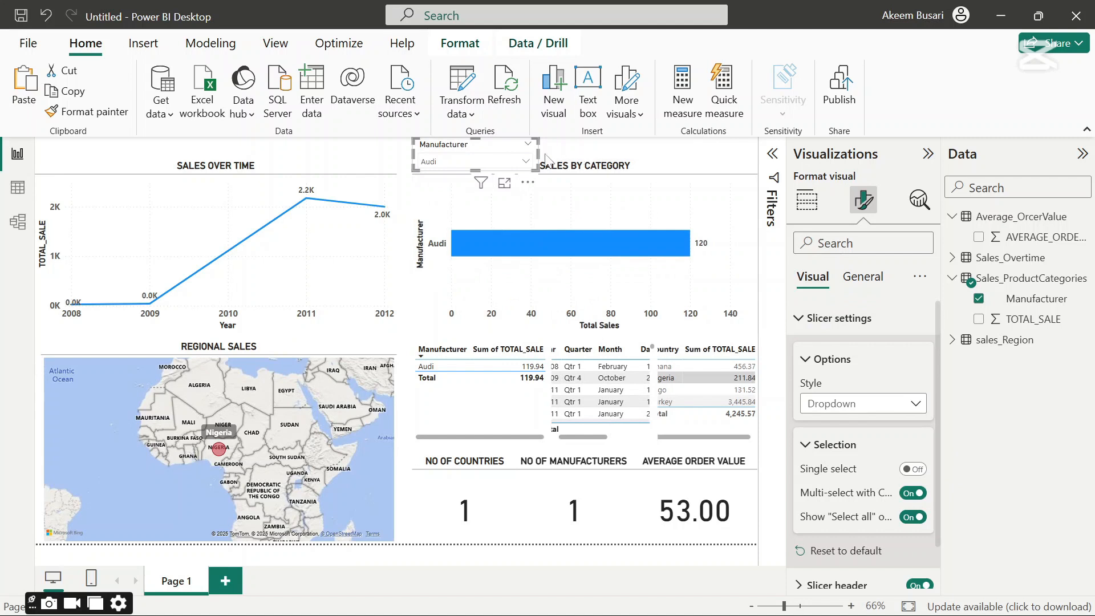
{"action": "left_click", "coordinate": [528, 162]}
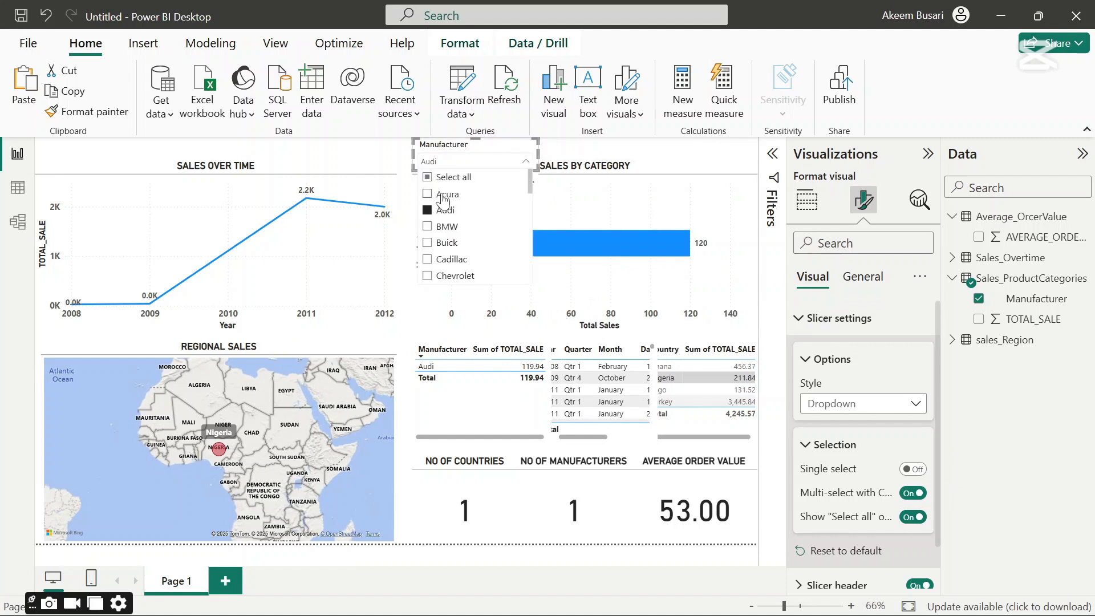
{"action": "left_click", "coordinate": [431, 180]}
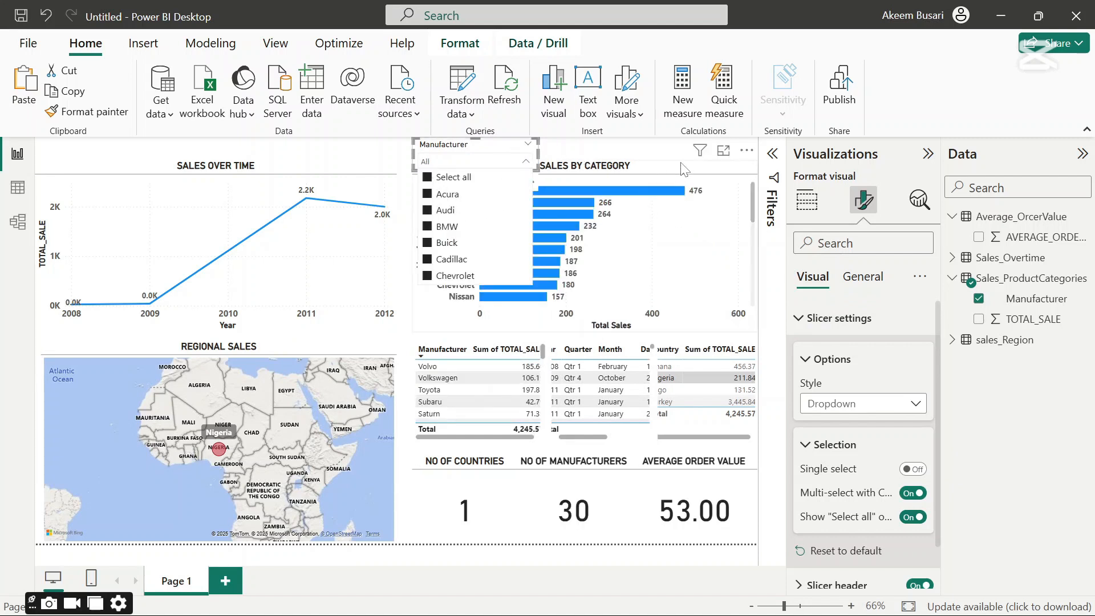
{"action": "left_click", "coordinate": [654, 157]}
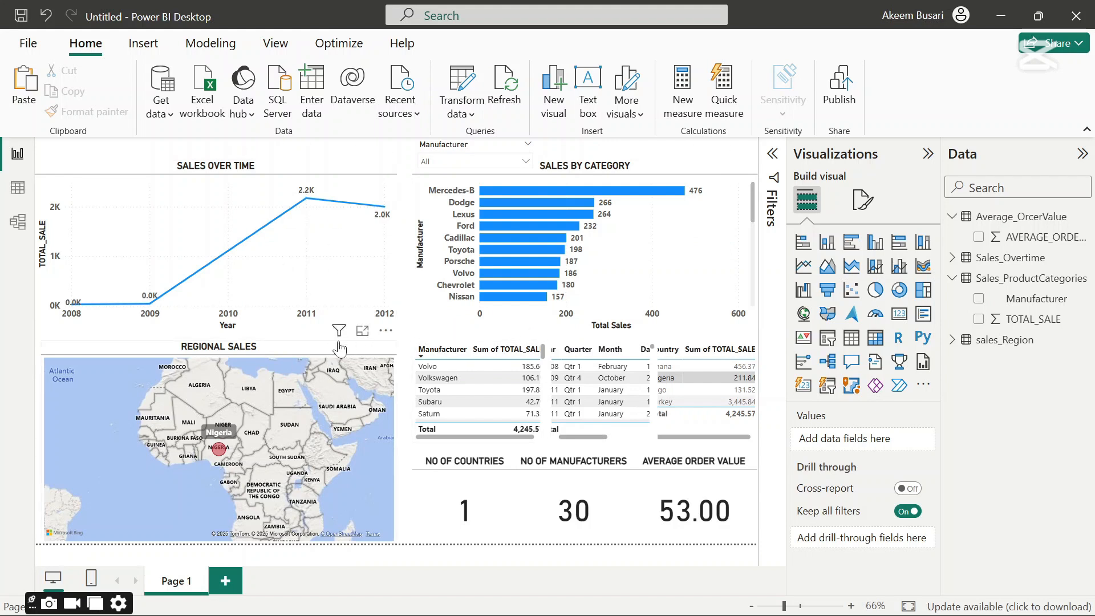
{"action": "left_click", "coordinate": [482, 153]}
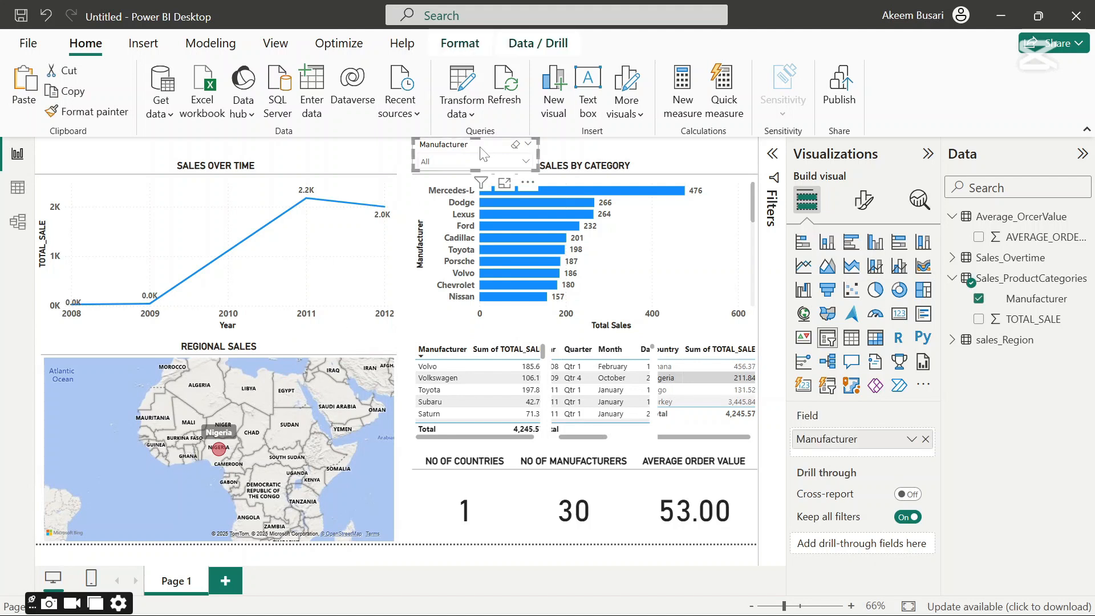
{"action": "left_click_drag", "start_coordinate": [483, 153], "coordinate": [481, 154]}
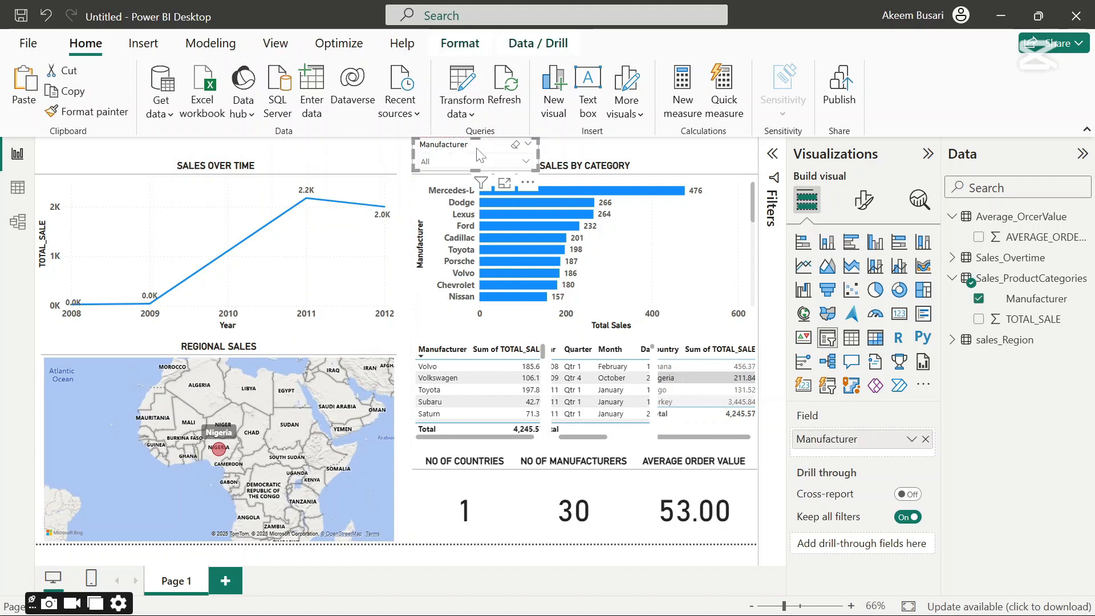
{"action": "left_click", "coordinate": [684, 161]}
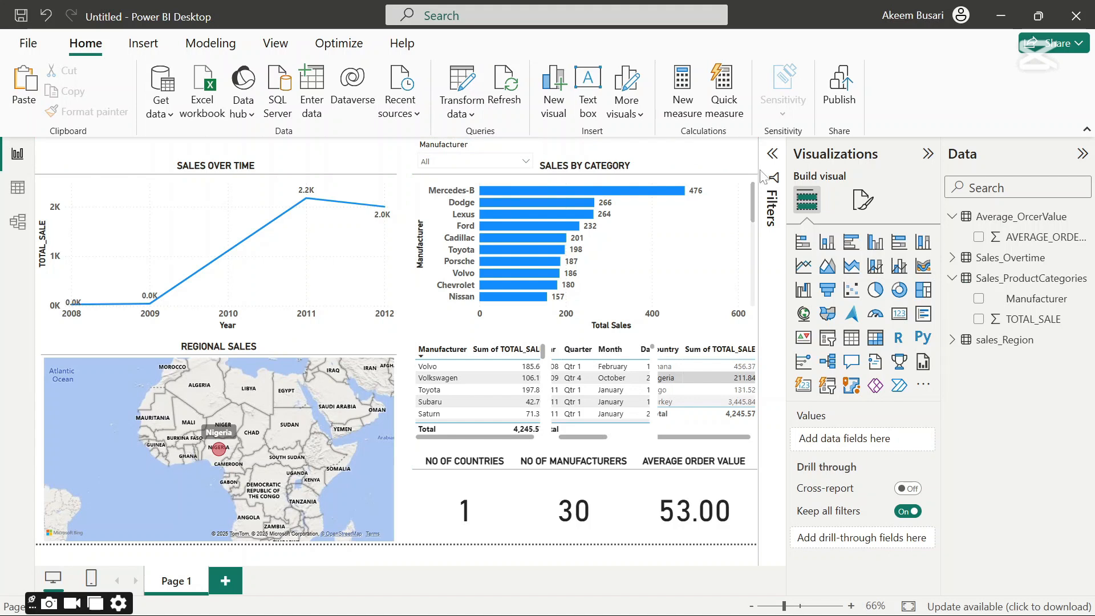
- Add a new slicer to the report page using the Country field from the sales_Region table
{"action": "left_click", "coordinate": [954, 279]}
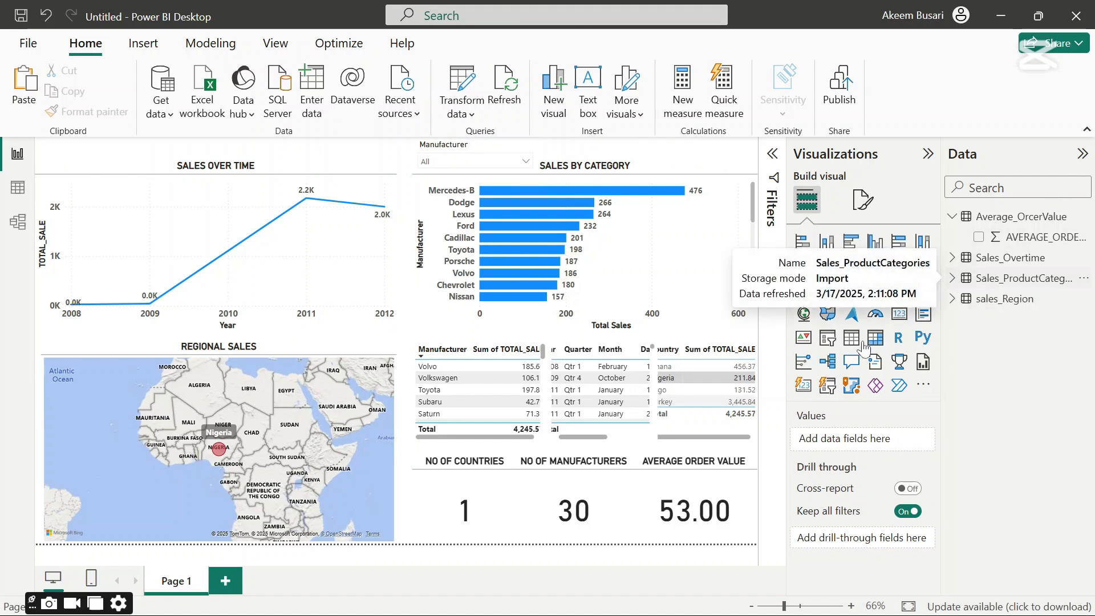
{"action": "left_click", "coordinate": [828, 338]}
{"action": "left_click", "coordinate": [951, 298]}
{"action": "left_click", "coordinate": [979, 319]}
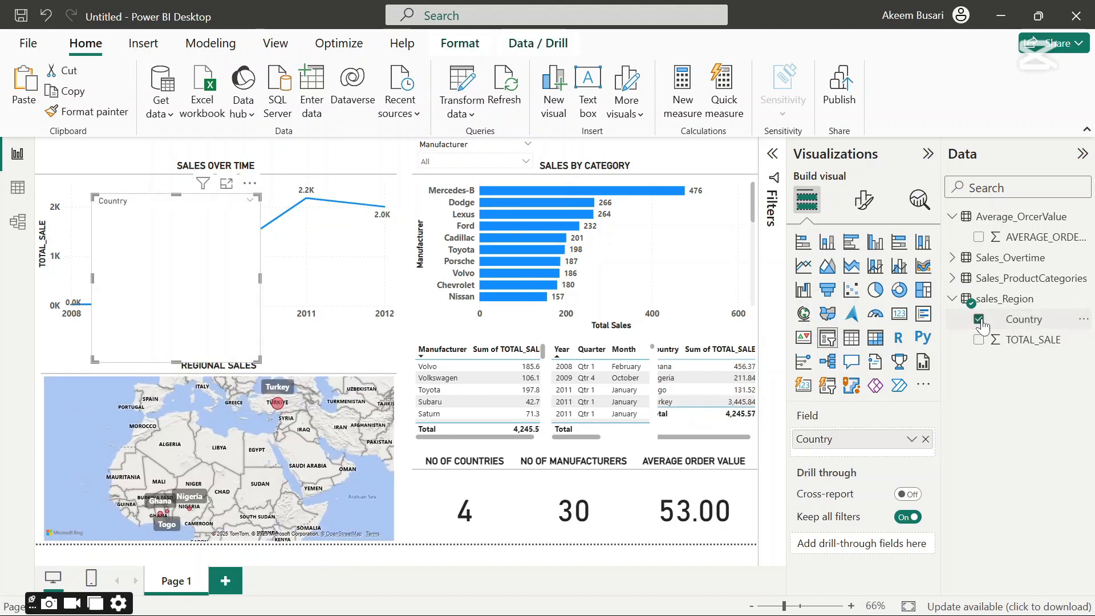
- Set the Country slicer's style to Dropdown and reduce its height to fit just the header and dropdown box
{"action": "left_click", "coordinate": [864, 199]}
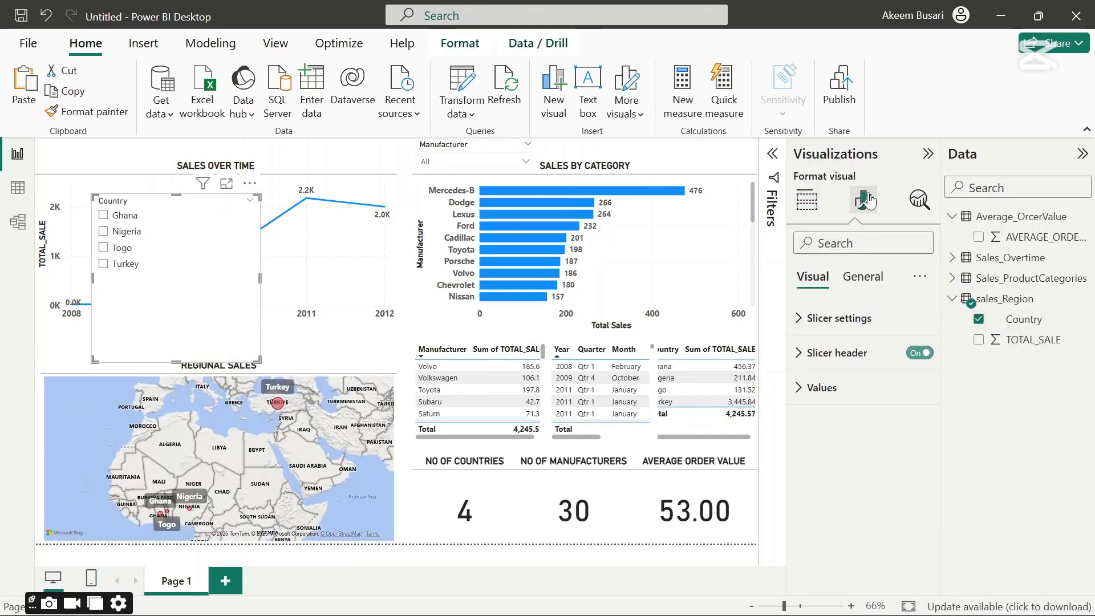
{"action": "left_click", "coordinate": [797, 323]}
{"action": "left_click", "coordinate": [917, 406]}
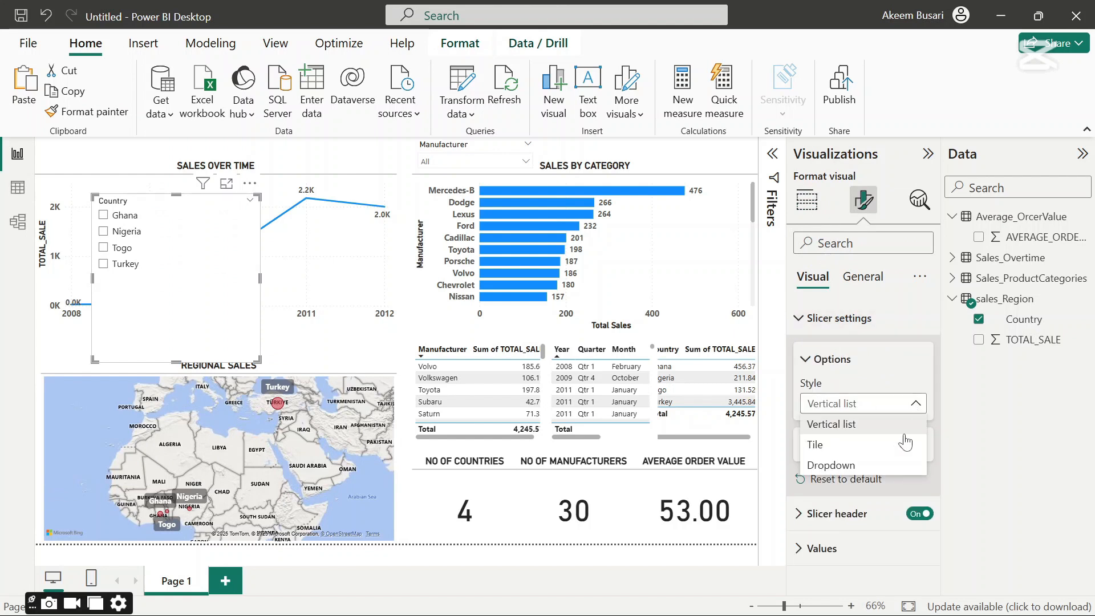
{"action": "left_click", "coordinate": [839, 467]}
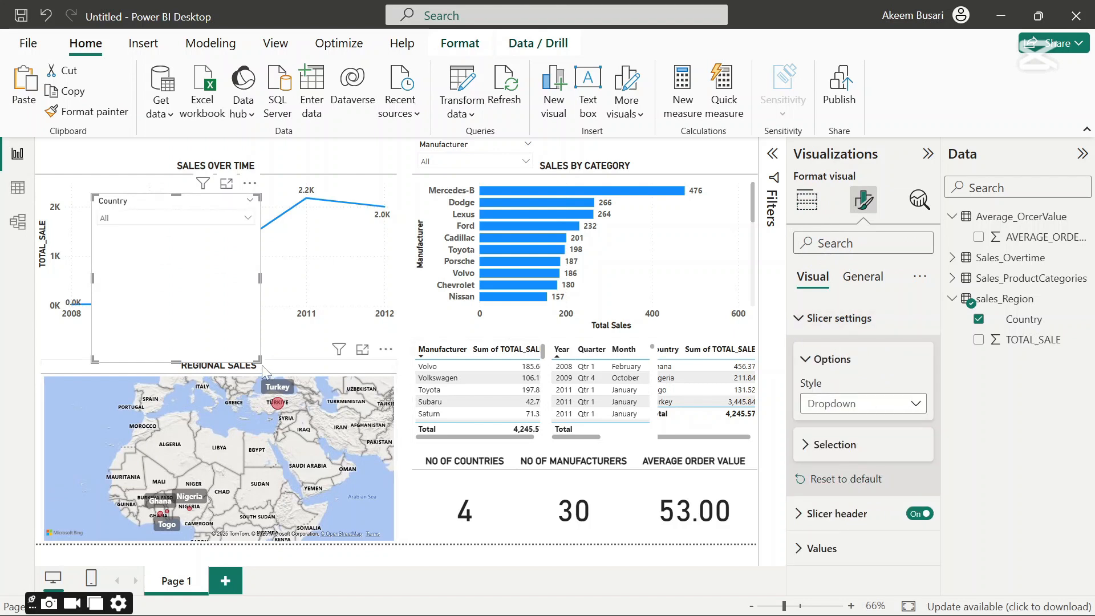
{"action": "left_click_drag", "start_coordinate": [260, 361], "coordinate": [260, 242]}
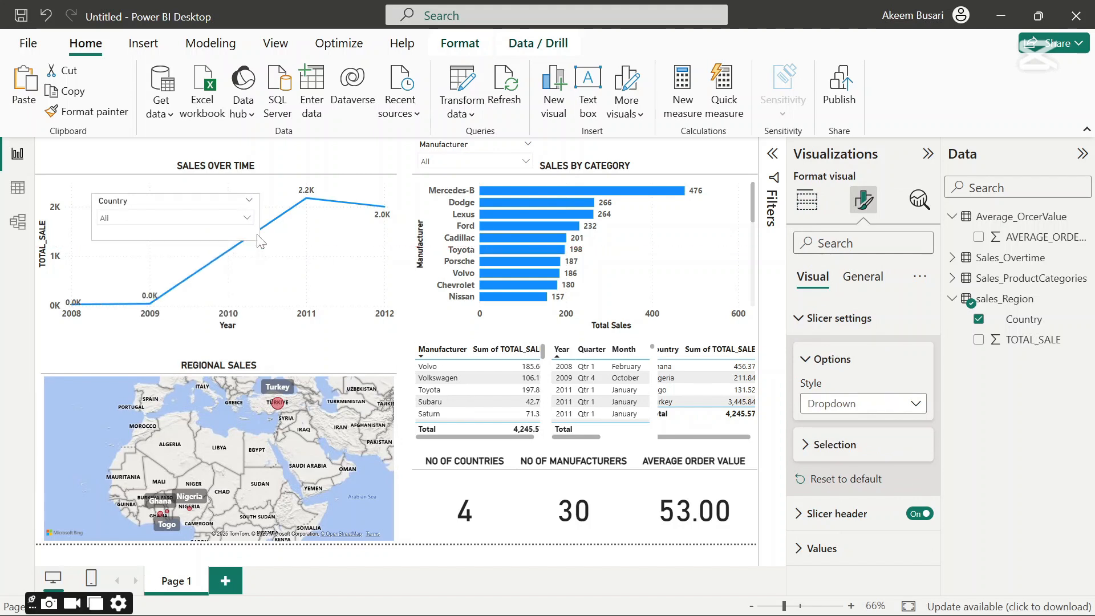
- Move the Country slicer to the upper-left corner of the Regional Sales map and check its dropdown list
{"action": "left_click_drag", "start_coordinate": [162, 217], "coordinate": [122, 346]}
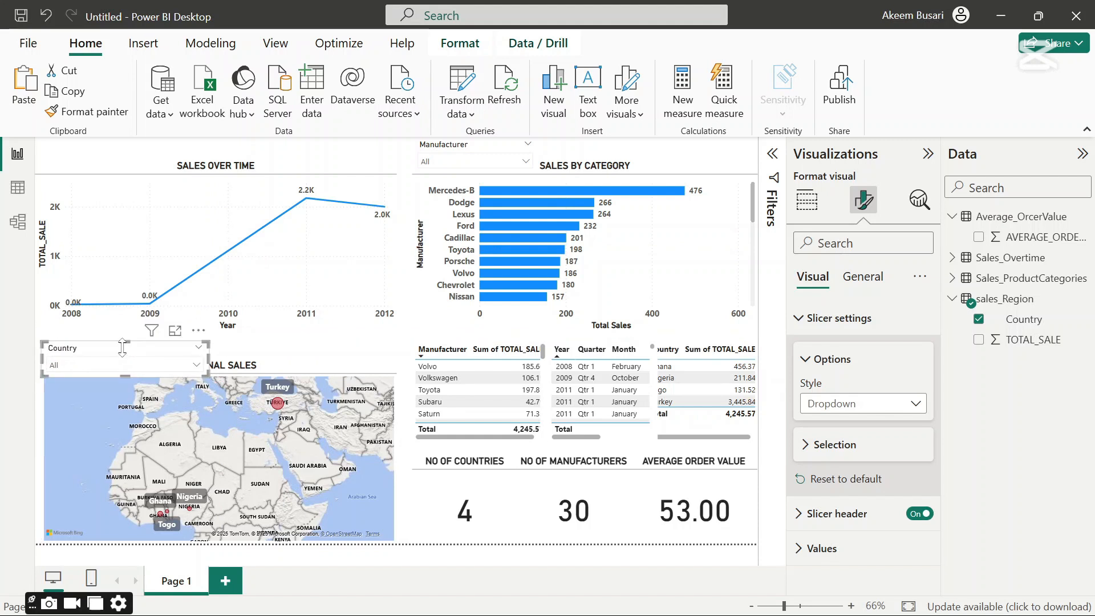
{"action": "left_click", "coordinate": [199, 367]}
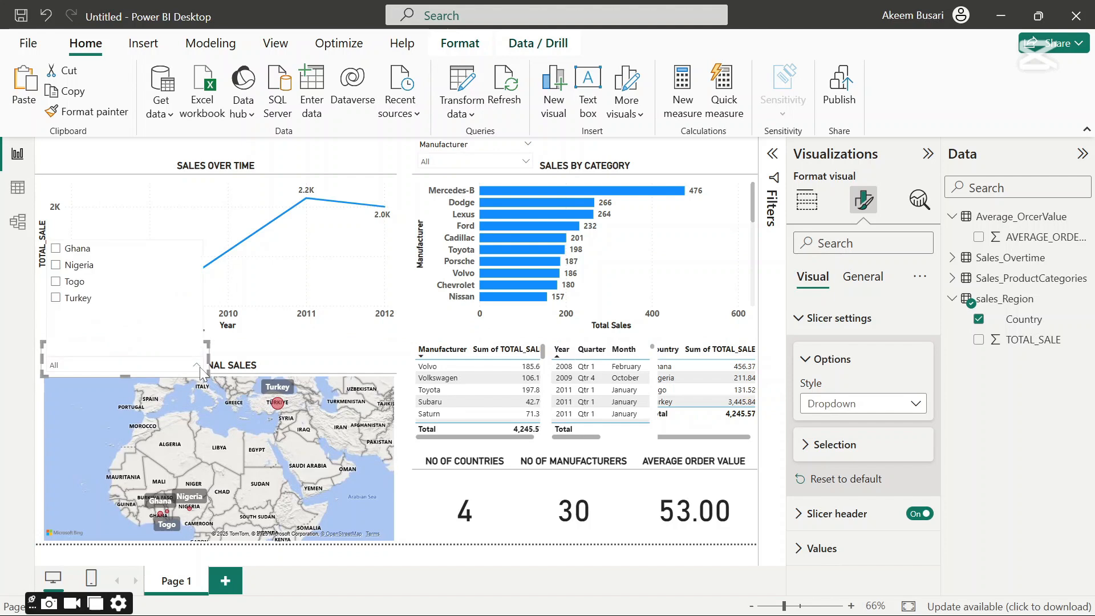
{"action": "left_click", "coordinate": [200, 368]}
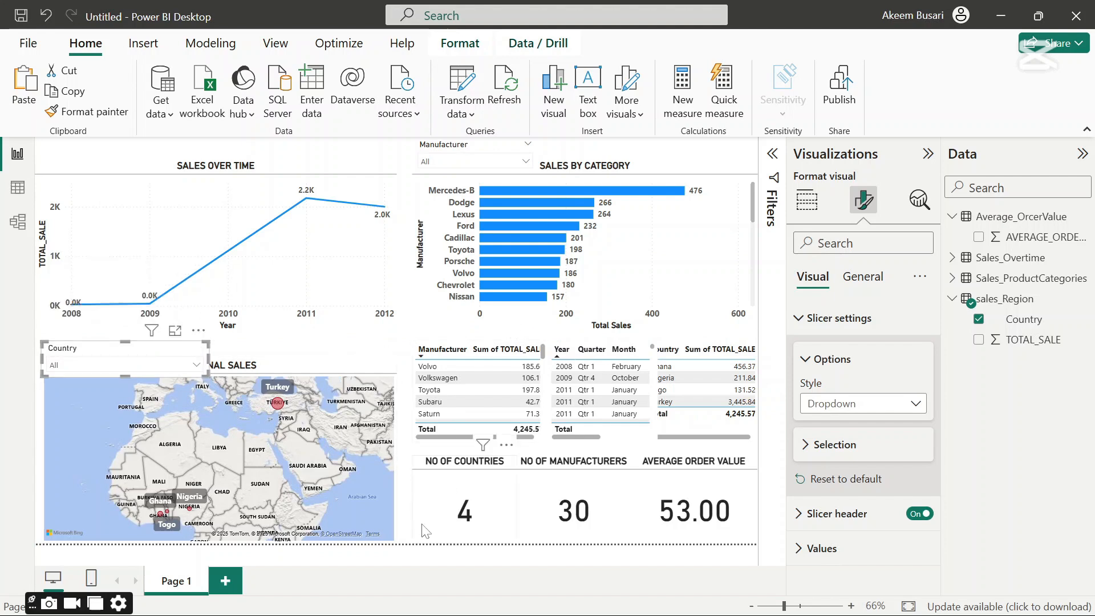
{"action": "left_click", "coordinate": [408, 531]}
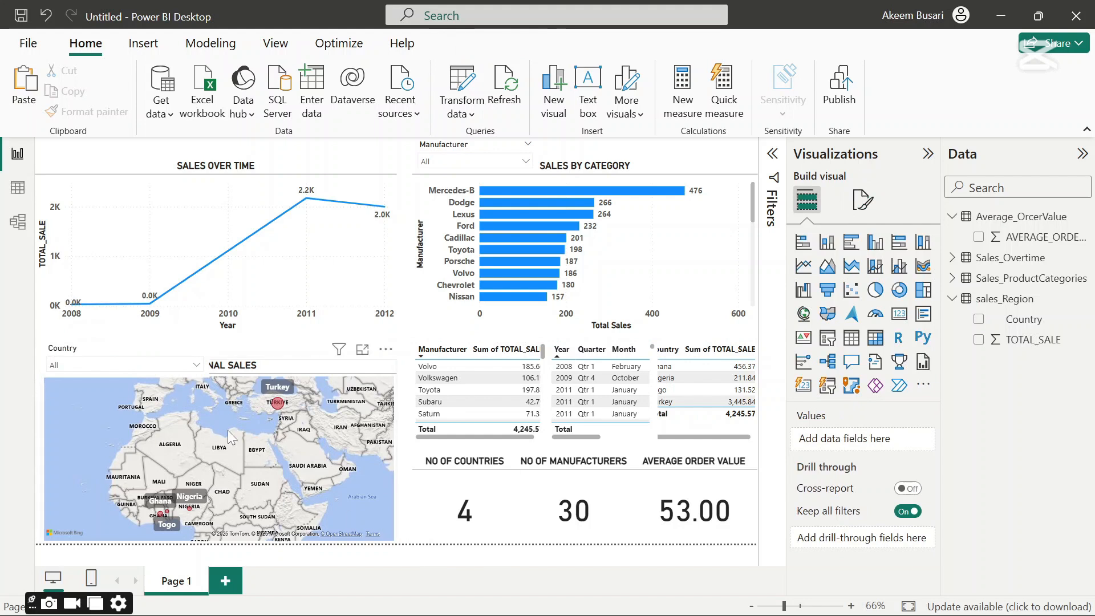
- Filter the report by Ghana and then by Nigeria with the Country slicer
{"action": "left_click", "coordinate": [196, 366]}
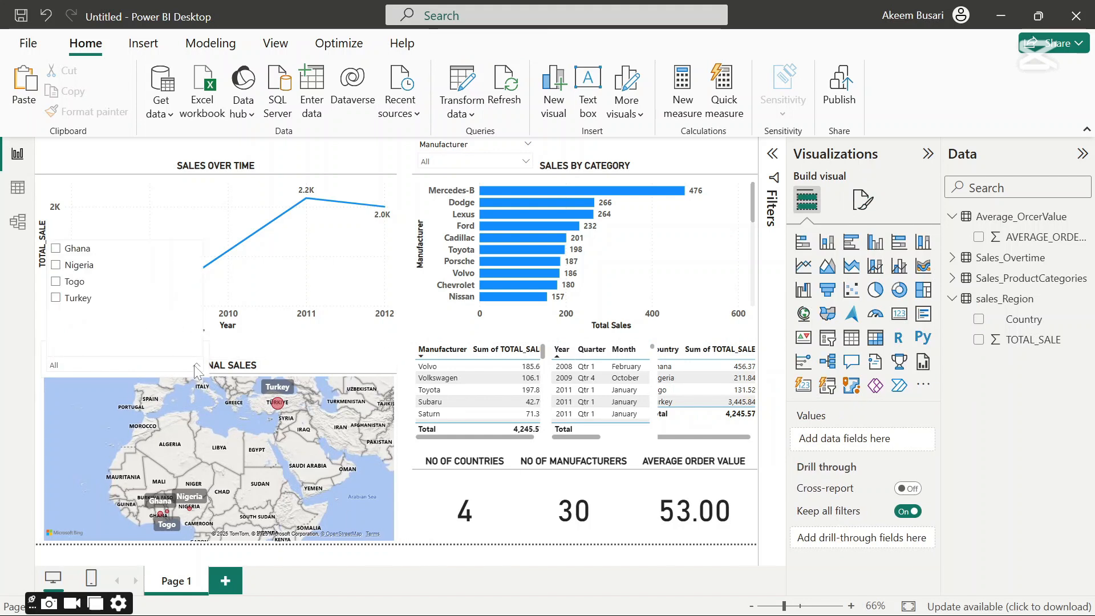
{"action": "left_click", "coordinate": [61, 255]}
{"action": "left_click", "coordinate": [196, 366]}
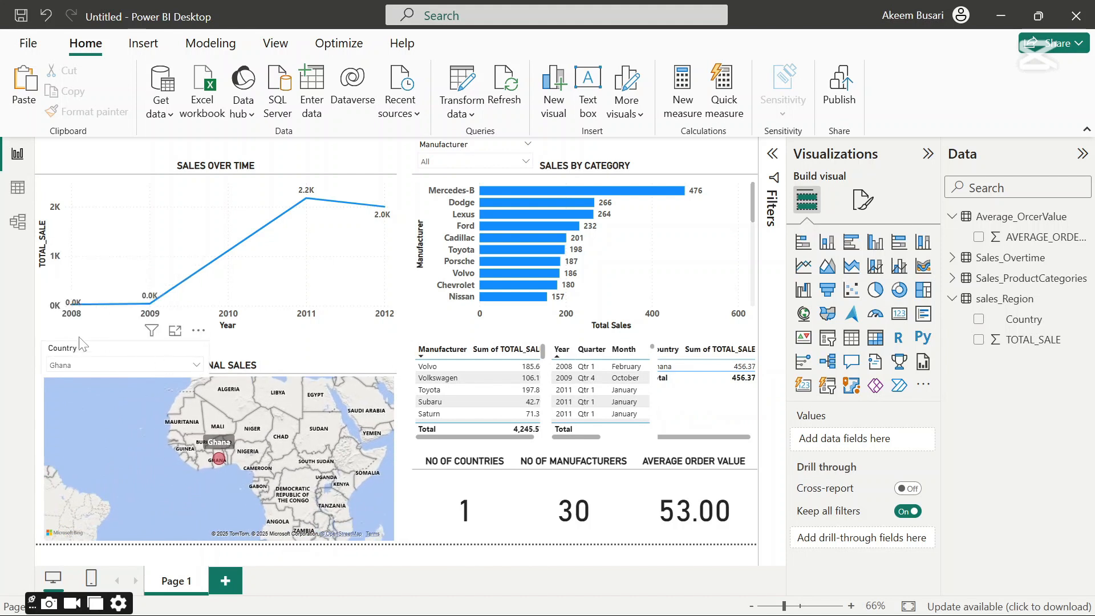
{"action": "left_click", "coordinate": [197, 367]}
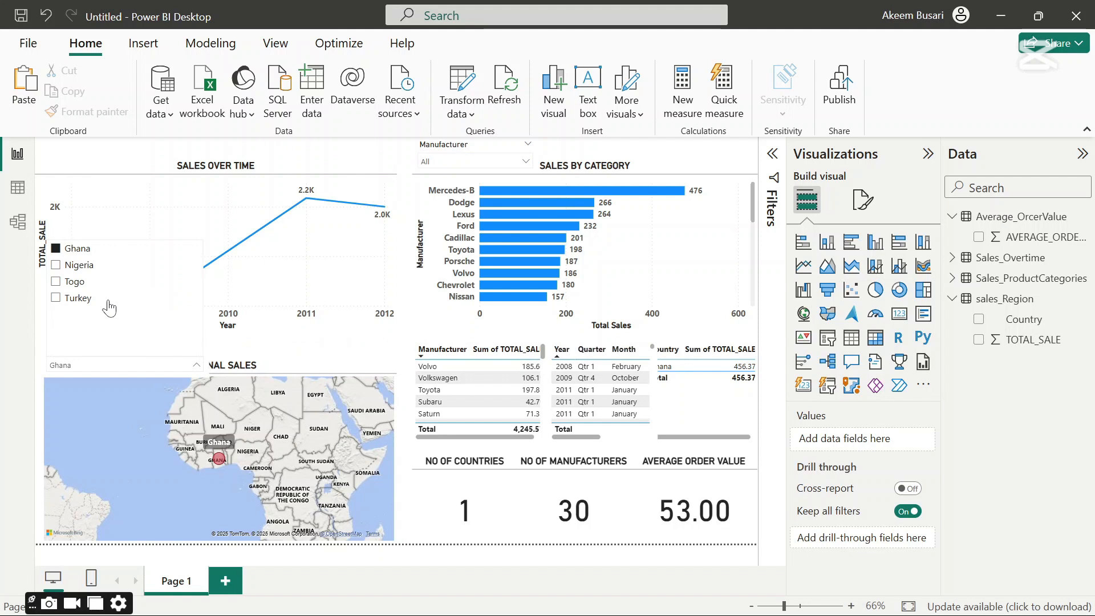
{"action": "left_click", "coordinate": [55, 266]}
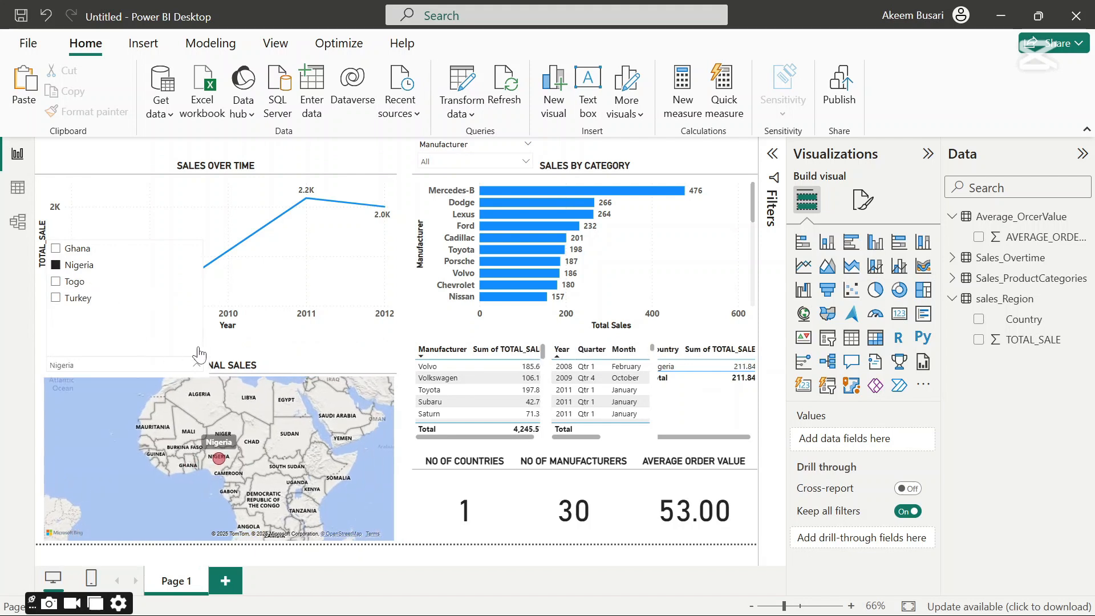
- Turn on the "Select all" option for the Country slicer and select all countries
{"action": "left_click", "coordinate": [863, 200]}
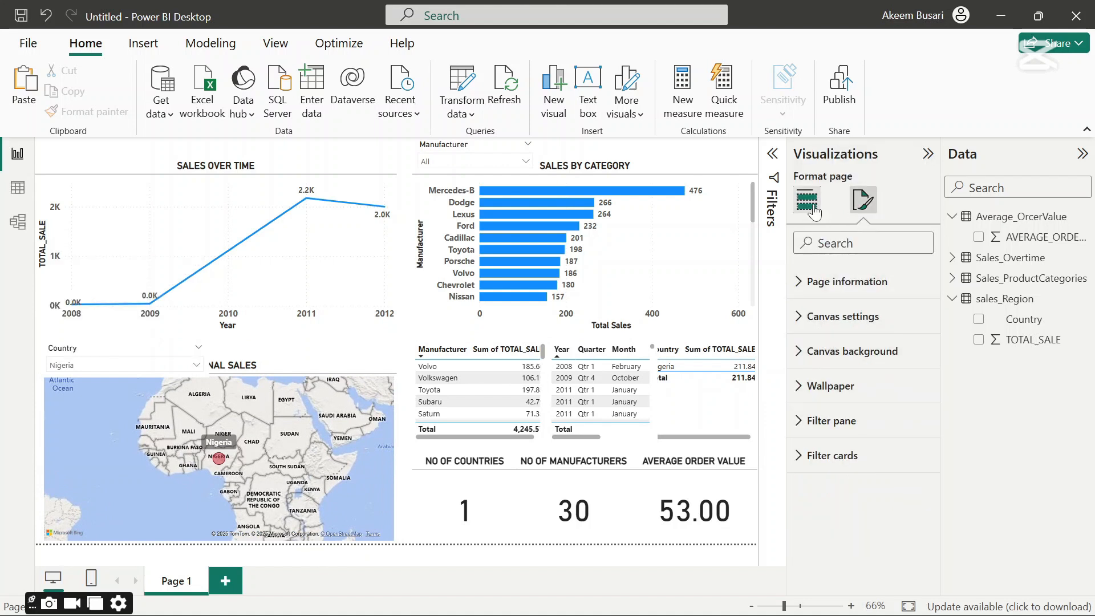
{"action": "left_click", "coordinate": [109, 364]}
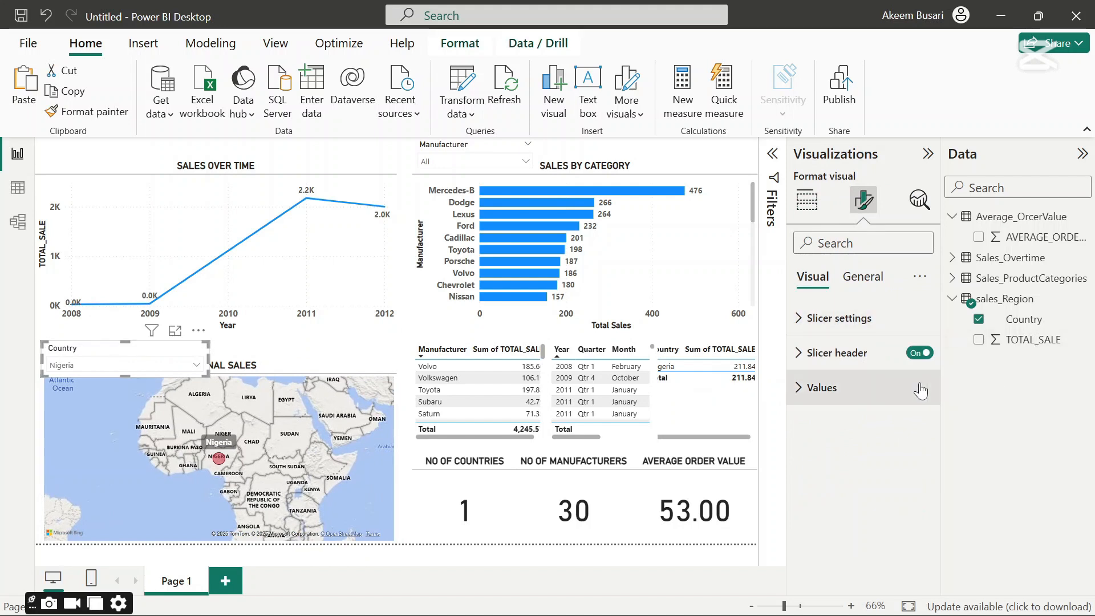
{"action": "left_click", "coordinate": [797, 322]}
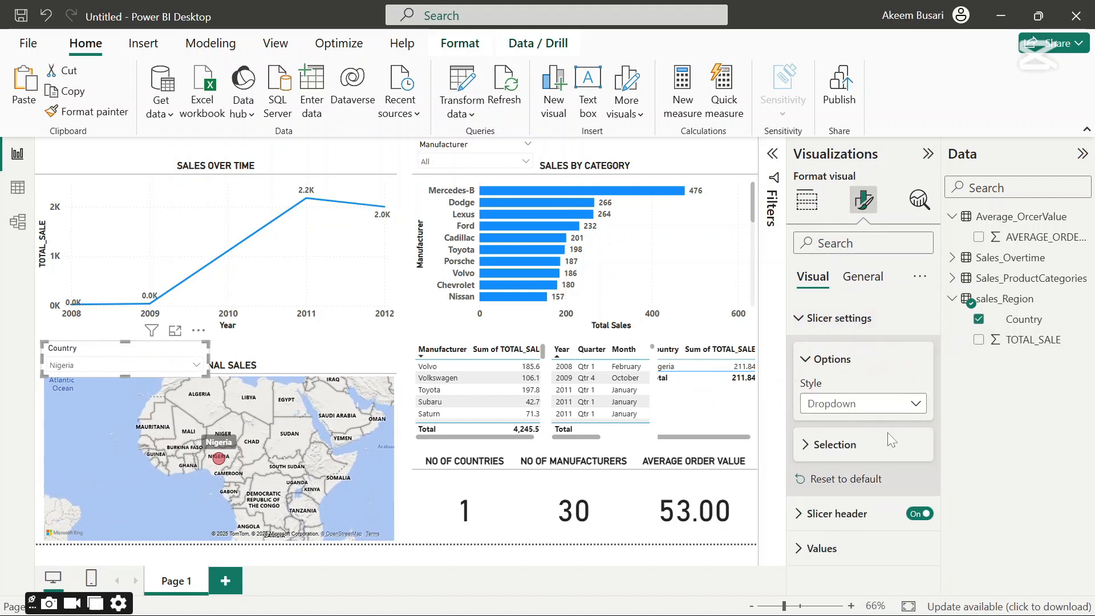
{"action": "left_click", "coordinate": [809, 450]}
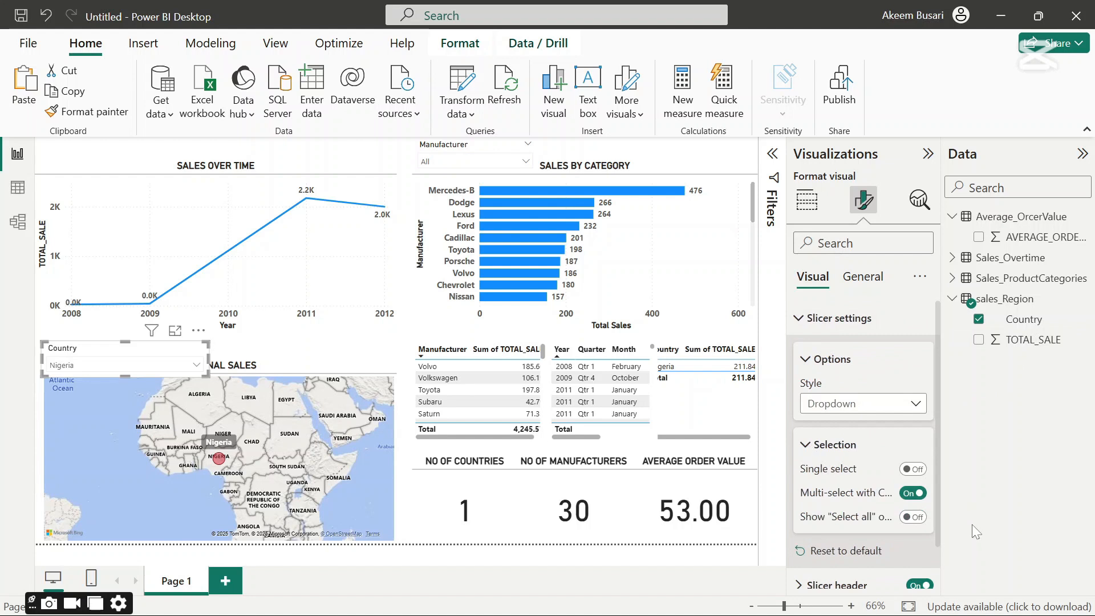
{"action": "left_click", "coordinate": [919, 520]}
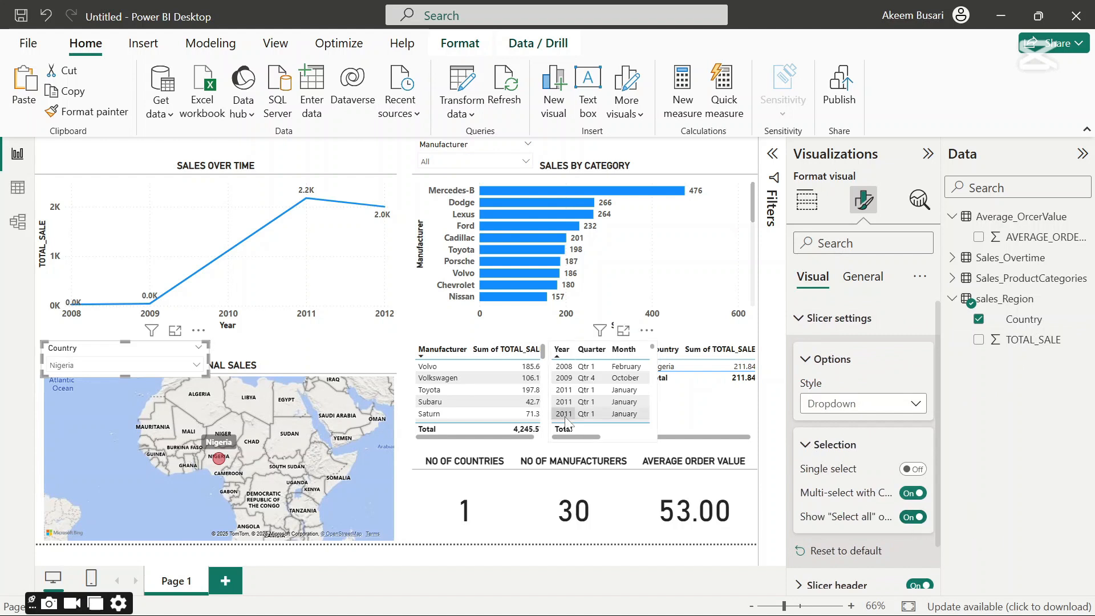
{"action": "left_click", "coordinate": [197, 362]}
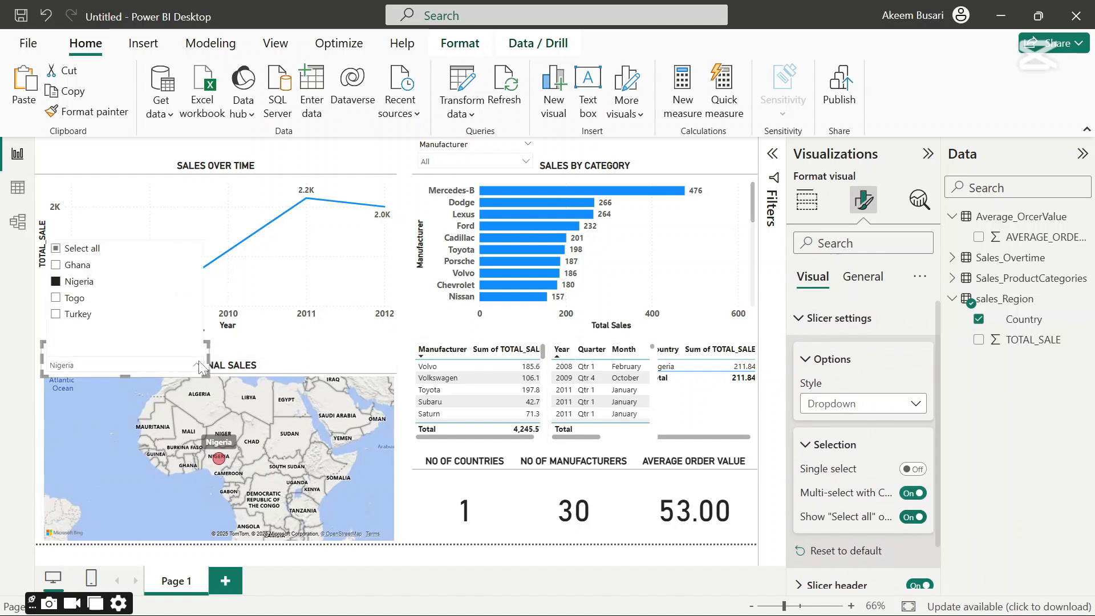
{"action": "left_click", "coordinate": [57, 250]}
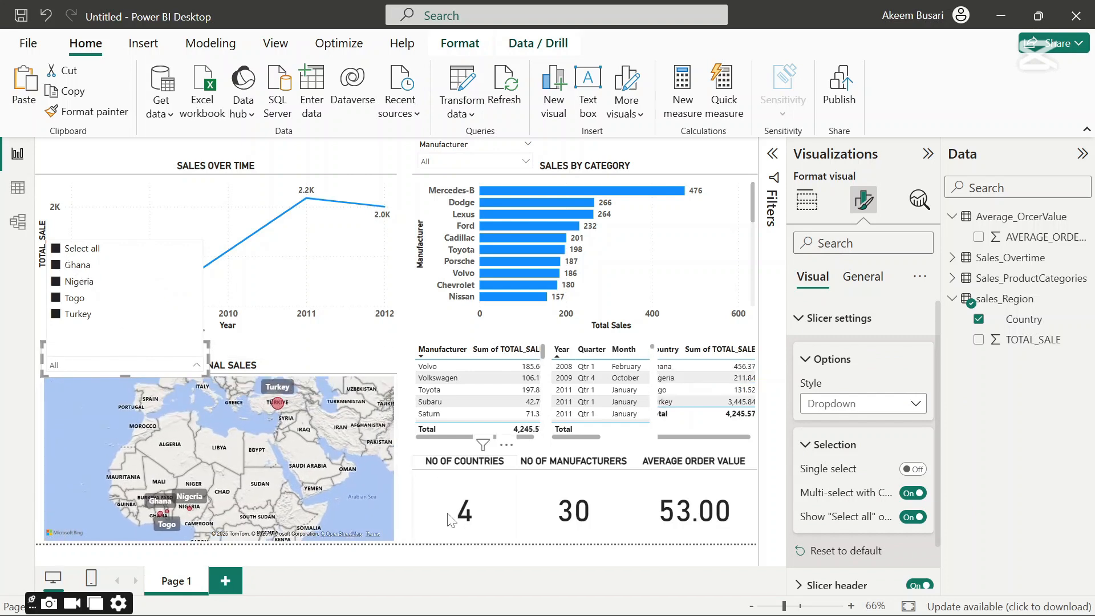
{"action": "left_click", "coordinate": [418, 565]}
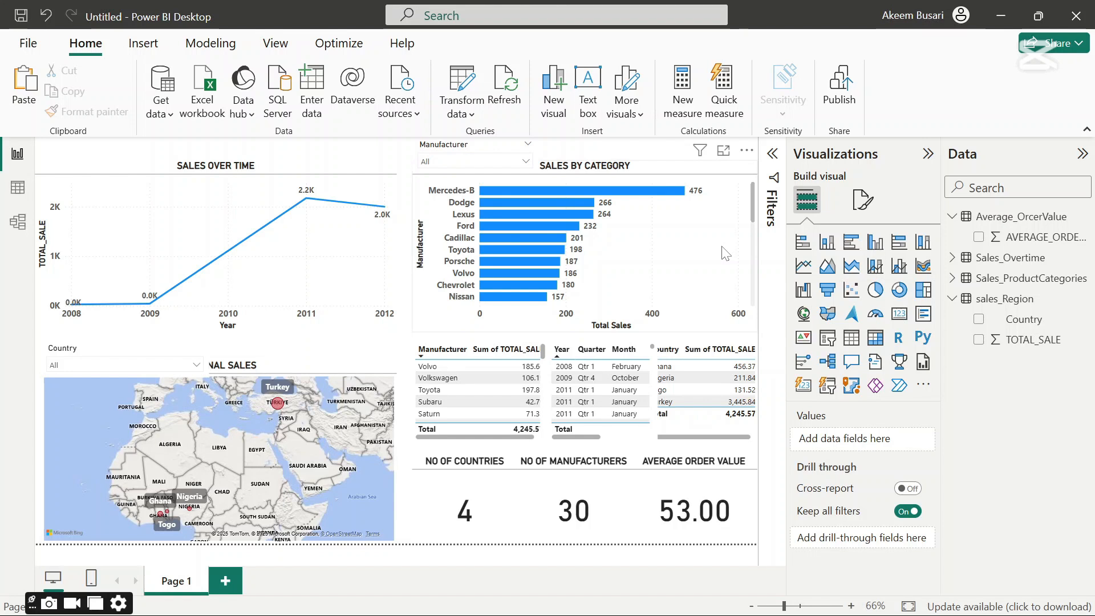
- Narrow the Country slicer from its right edge so that it clears the map's REGIONAL SALES title
{"action": "left_click", "coordinate": [182, 367]}
{"action": "left_click", "coordinate": [206, 380]}
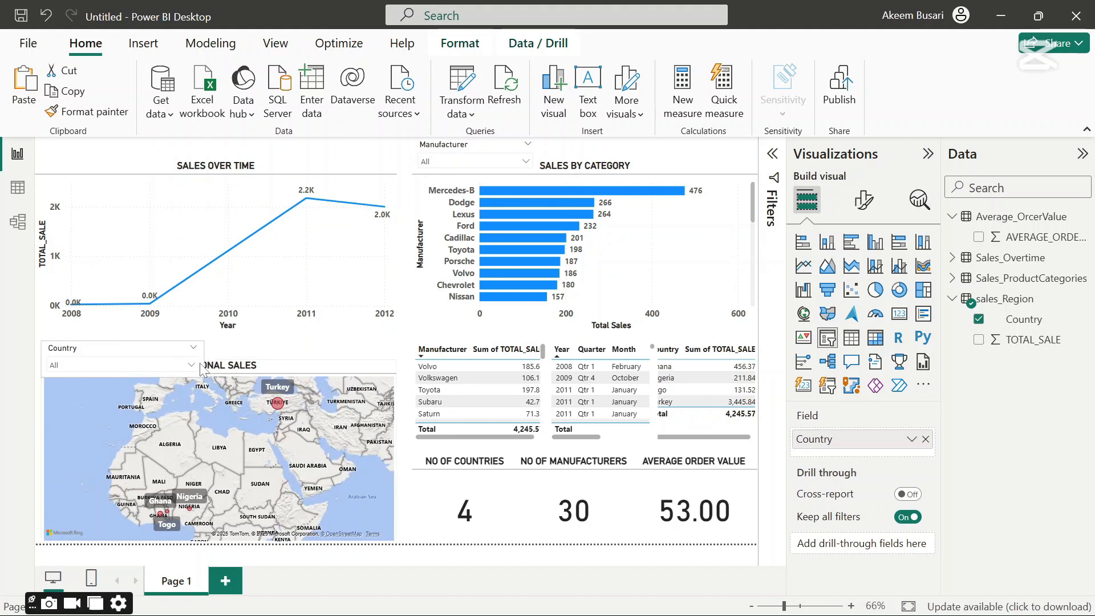
{"action": "left_click_drag", "start_coordinate": [200, 368], "coordinate": [177, 368]}
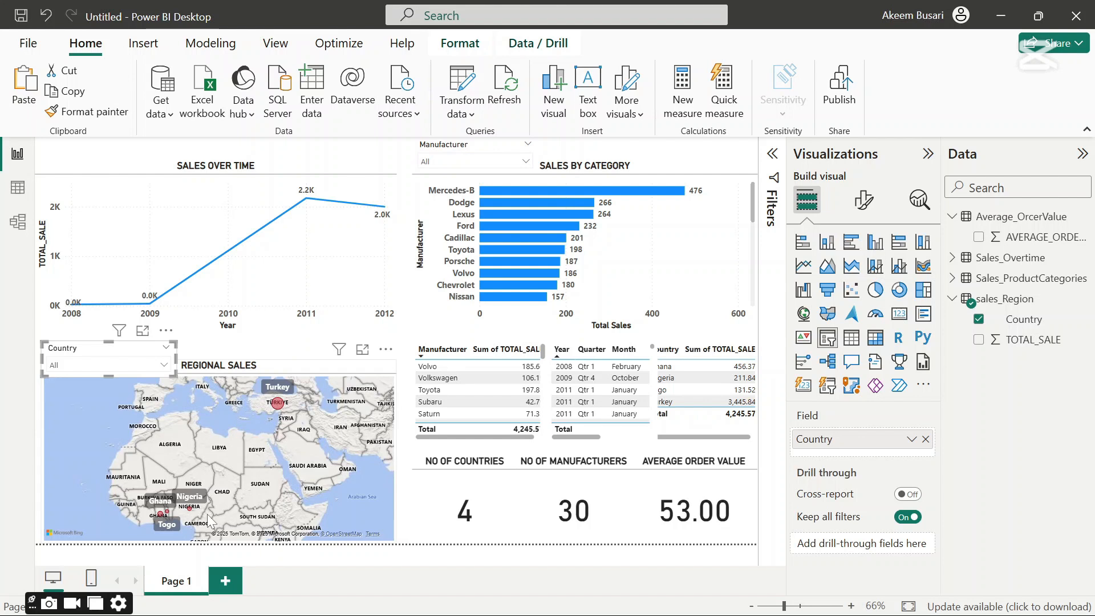
- Open the Sales Over Time line chart in focus mode
{"action": "left_click", "coordinate": [230, 271]}
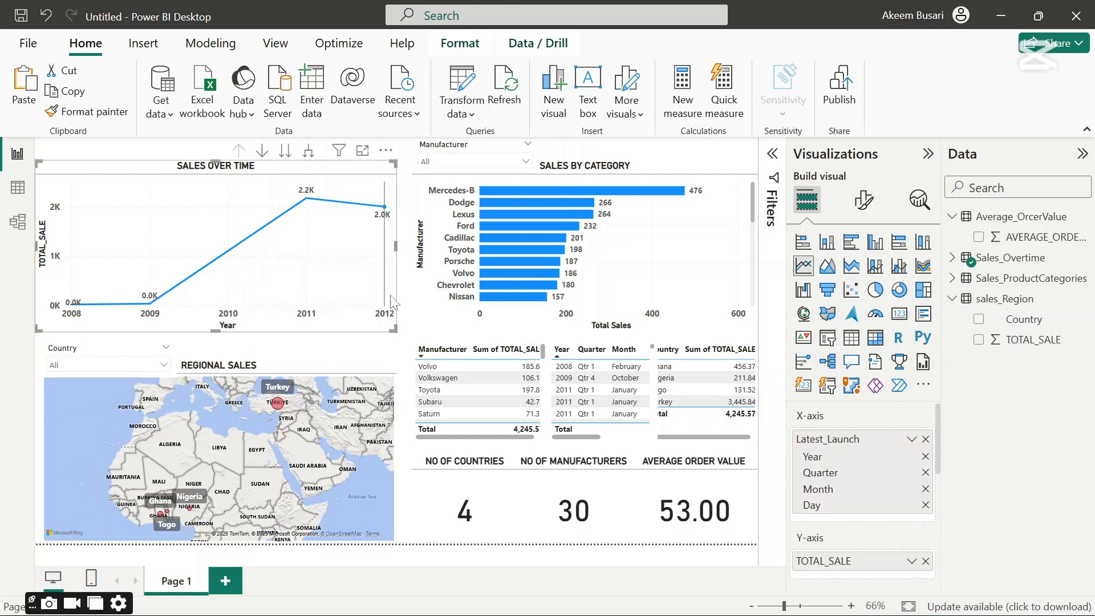
{"action": "mouse_move", "coordinate": [346, 303]}
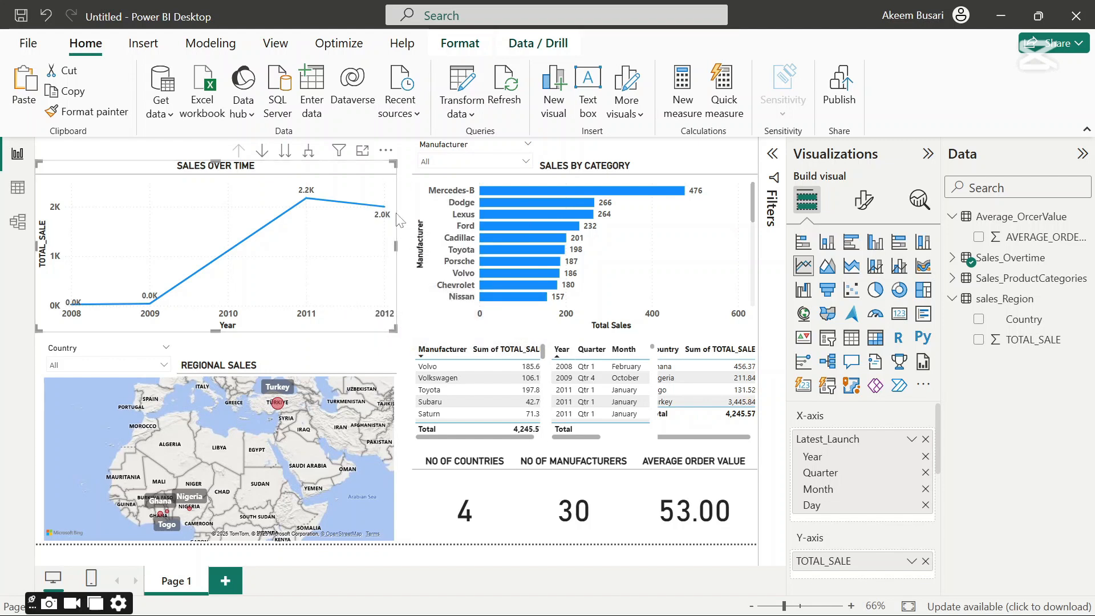
{"action": "left_click", "coordinate": [386, 151]}
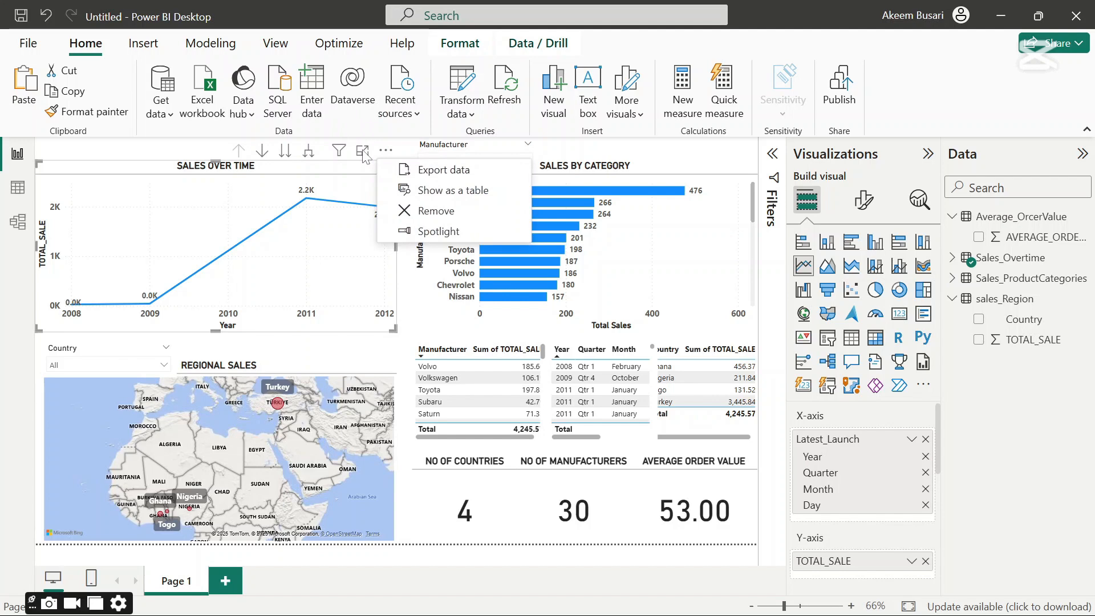
{"action": "left_click", "coordinate": [363, 151]}
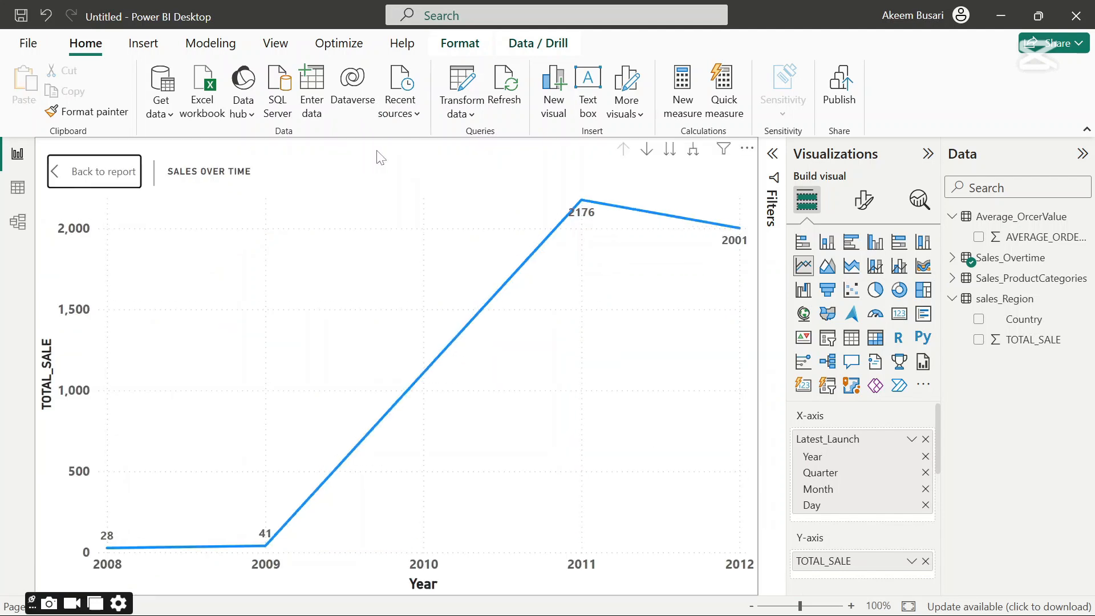
- Take the Sales Over Time chart to the Quarter level and back up to Year, toggling drill mode on and off
{"action": "left_click", "coordinate": [670, 152]}
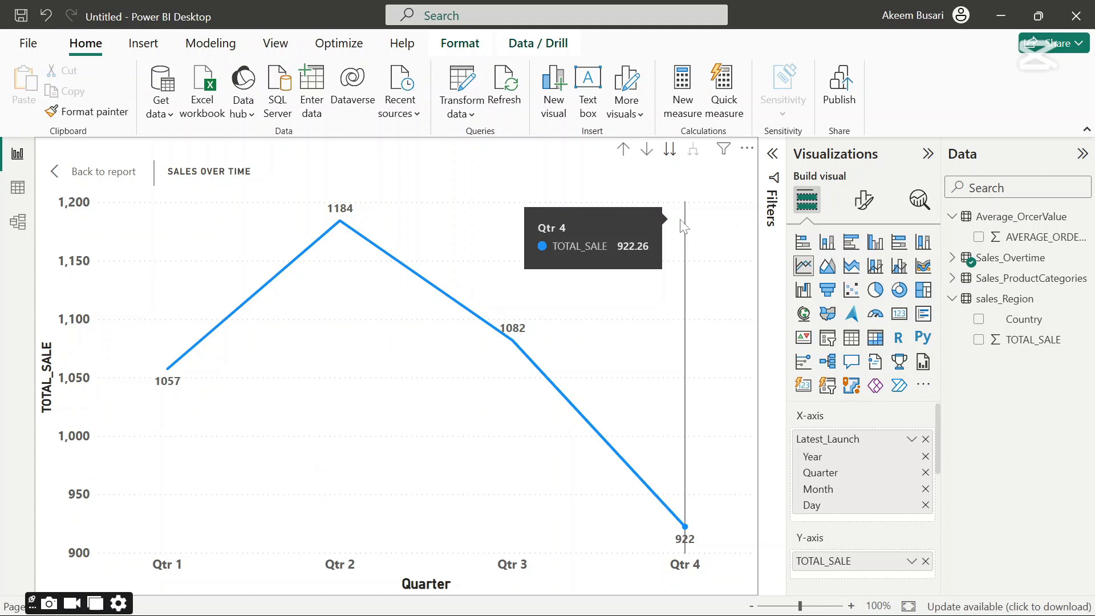
{"action": "left_click", "coordinate": [647, 148]}
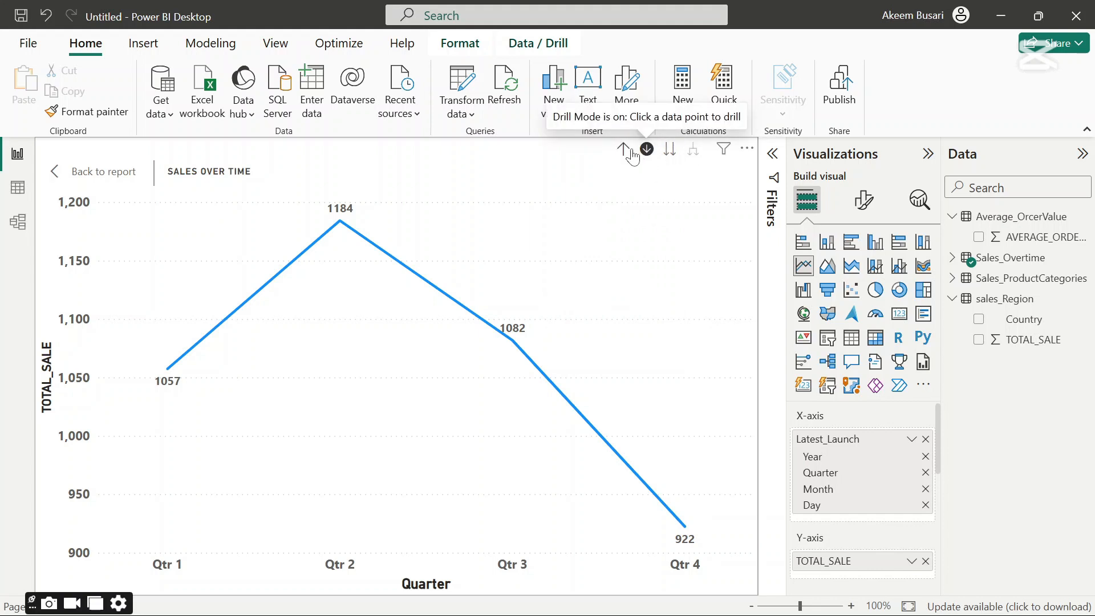
{"action": "left_click", "coordinate": [627, 150]}
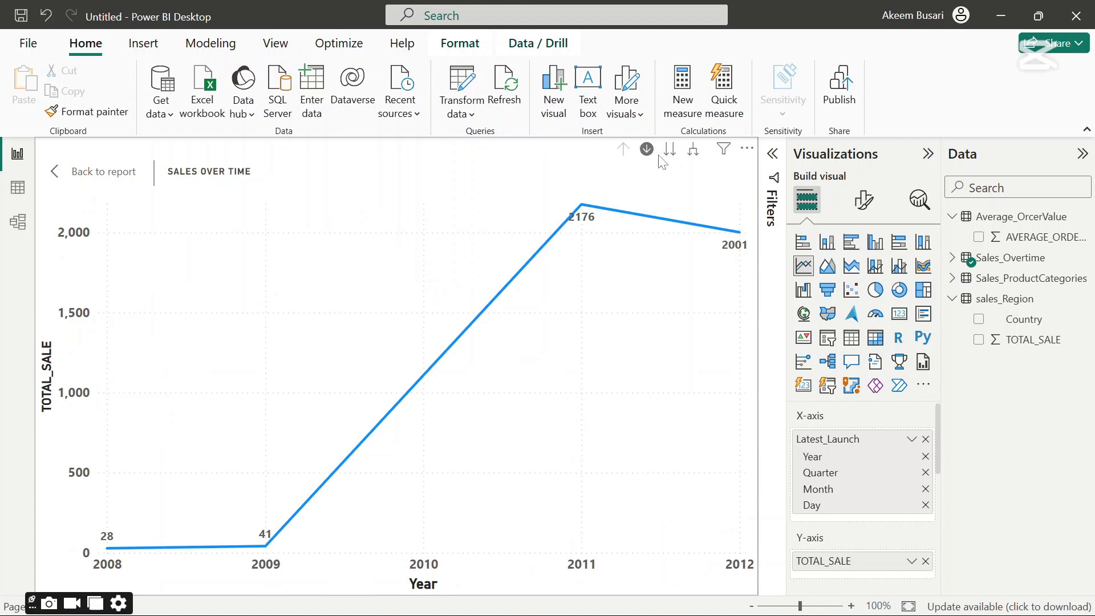
{"action": "left_click", "coordinate": [648, 151]}
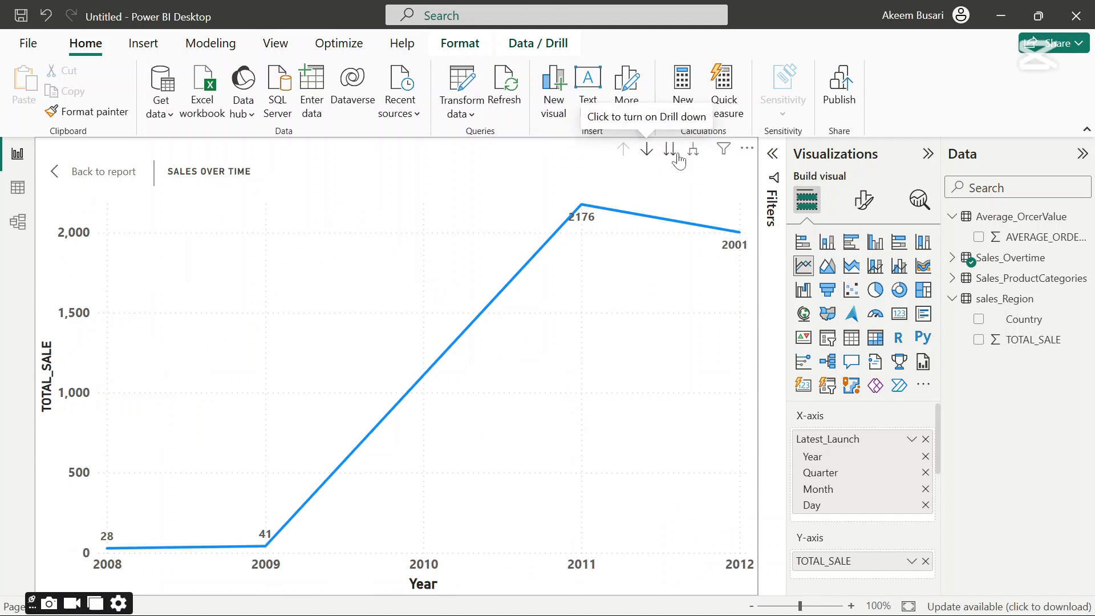
- Step the Sales Over Time chart through Quarter to the Month level and return to the report page
{"action": "left_click", "coordinate": [671, 153]}
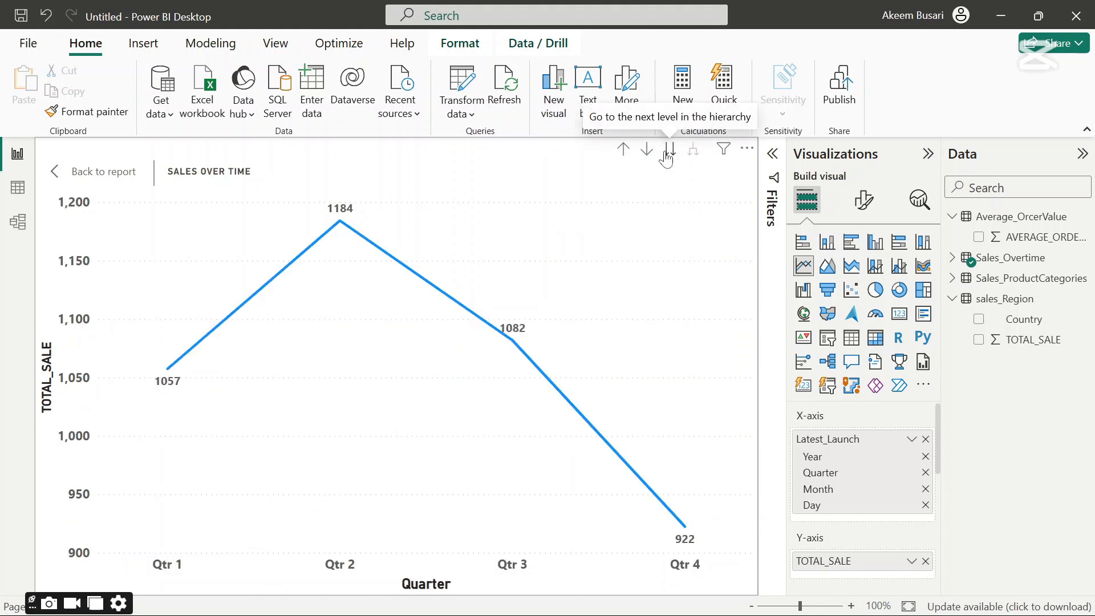
{"action": "left_click", "coordinate": [669, 152]}
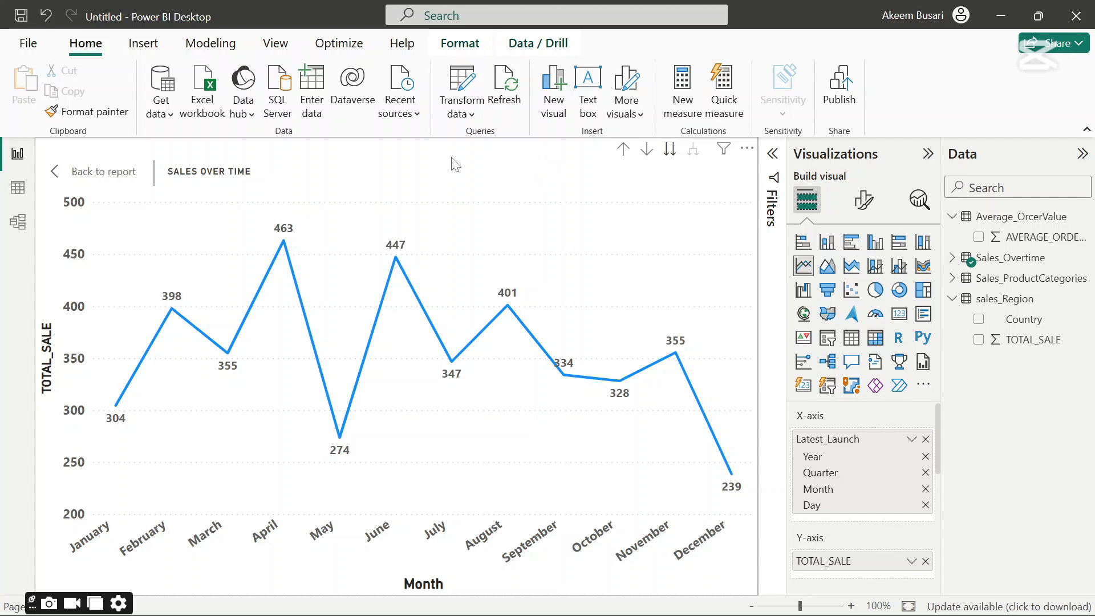
{"action": "left_click", "coordinate": [90, 171]}
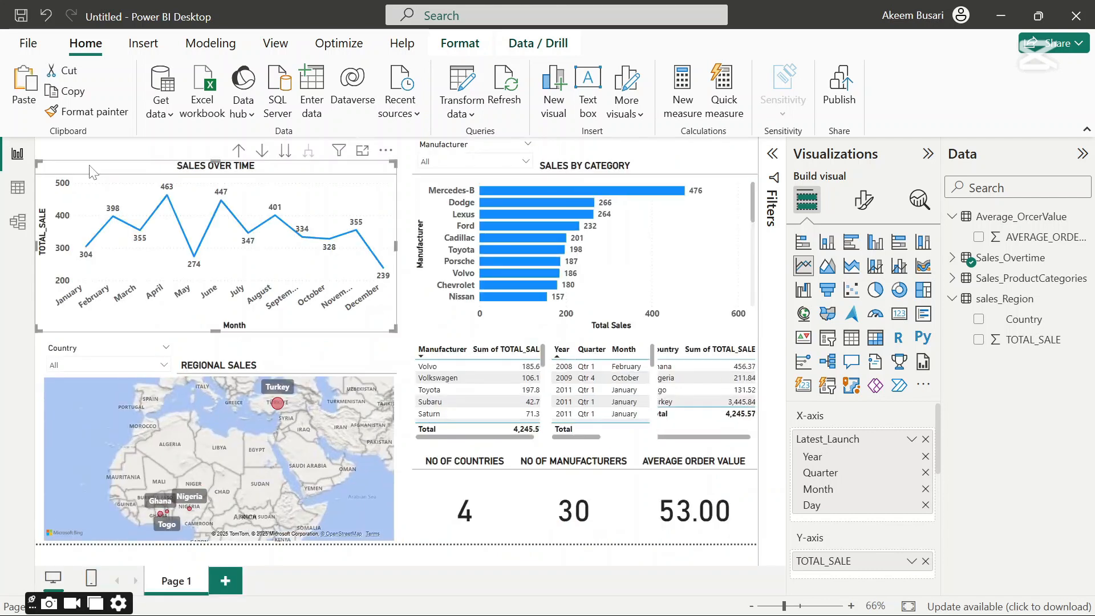
- Expand the Sales Over Time chart to the Day level, turn on drill mode and drill back up to Year
{"action": "left_click", "coordinate": [283, 153]}
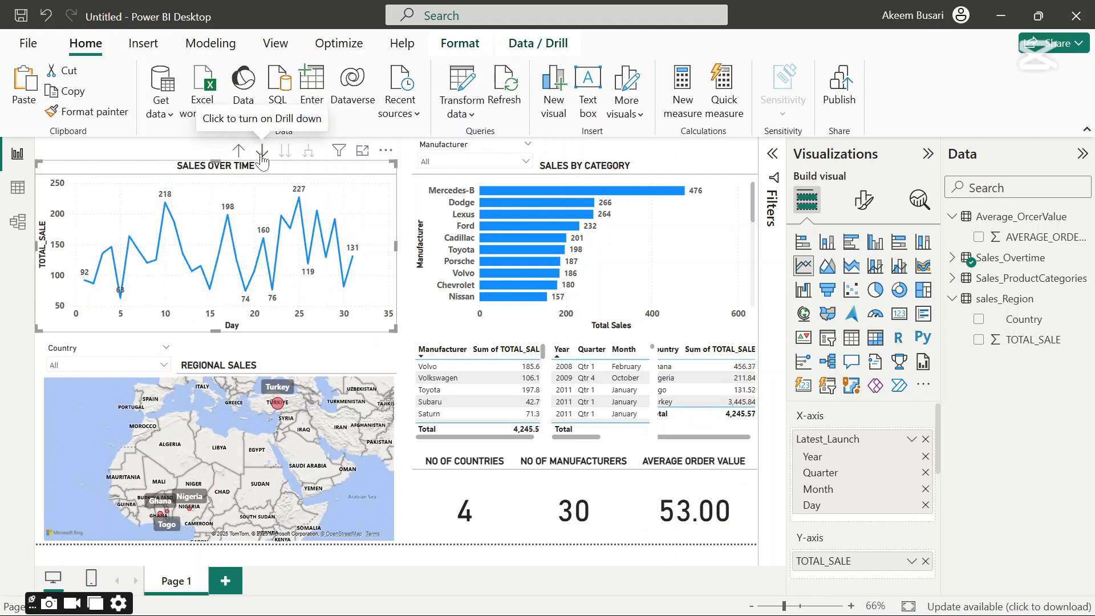
{"action": "left_click", "coordinate": [261, 151]}
{"action": "left_click", "coordinate": [242, 153]}
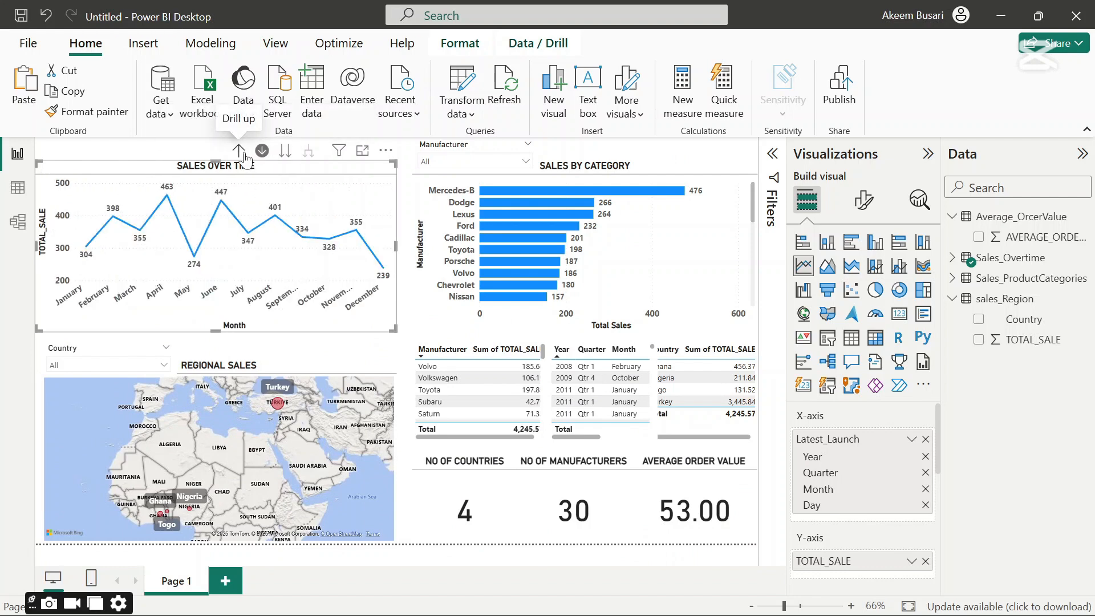
{"action": "left_click", "coordinate": [239, 151]}
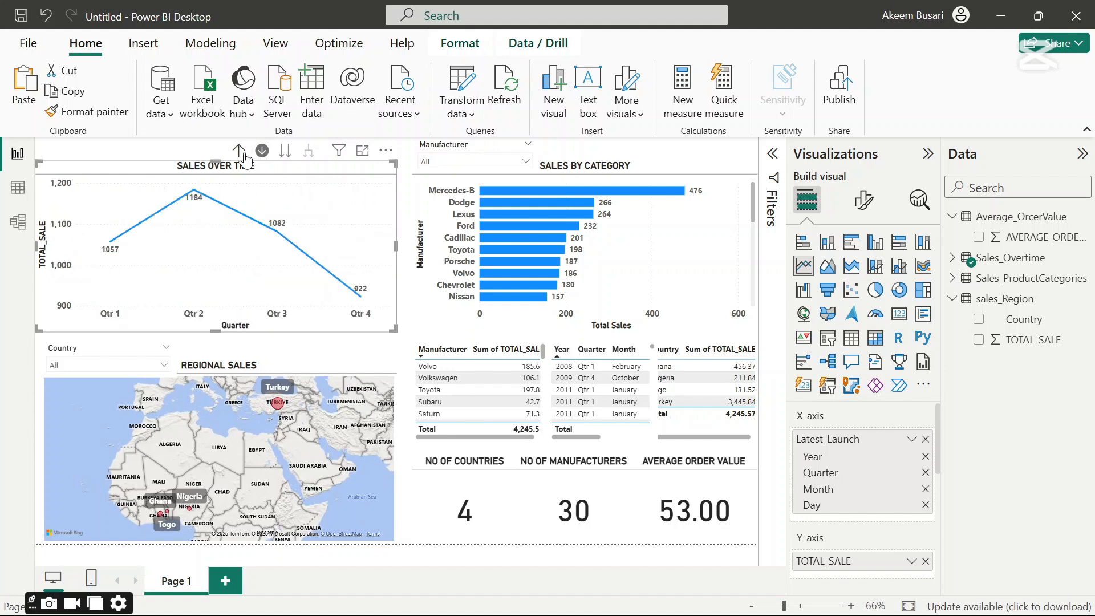
{"action": "left_click", "coordinate": [240, 152]}
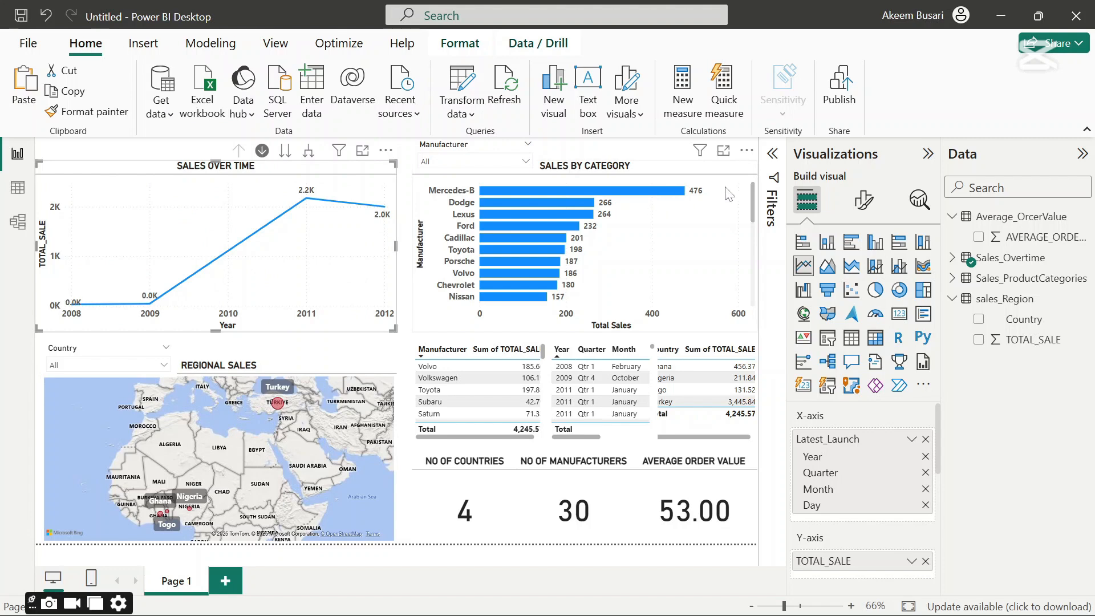
- Open the Sales by Category bar chart in focus mode and view the manufacturers down to the end of the list
{"action": "left_click", "coordinate": [725, 154]}
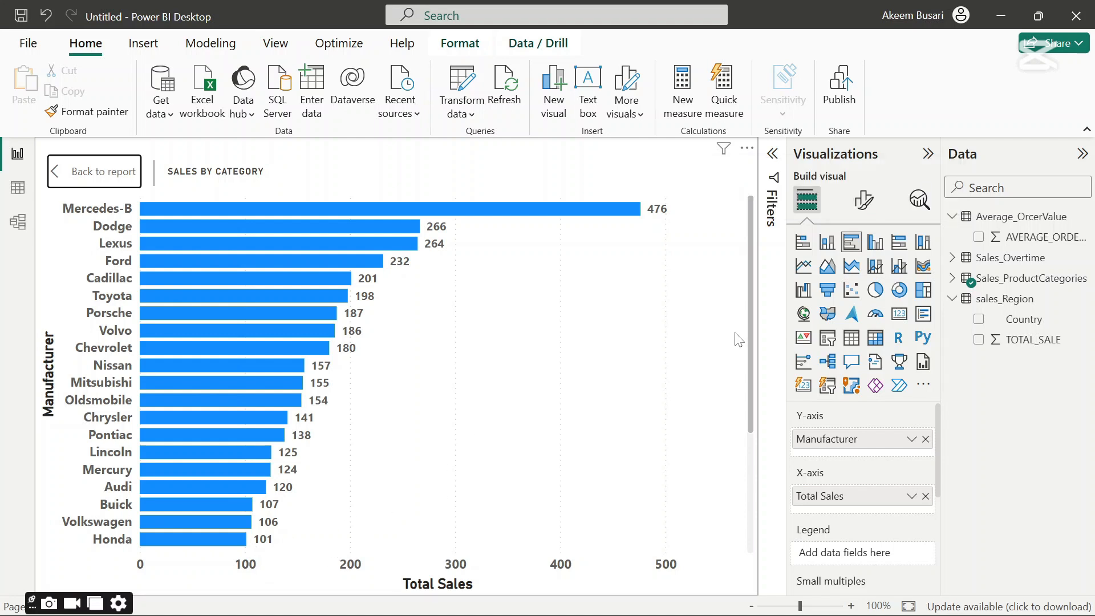
{"action": "left_click_drag", "start_coordinate": [748, 337], "coordinate": [742, 504]}
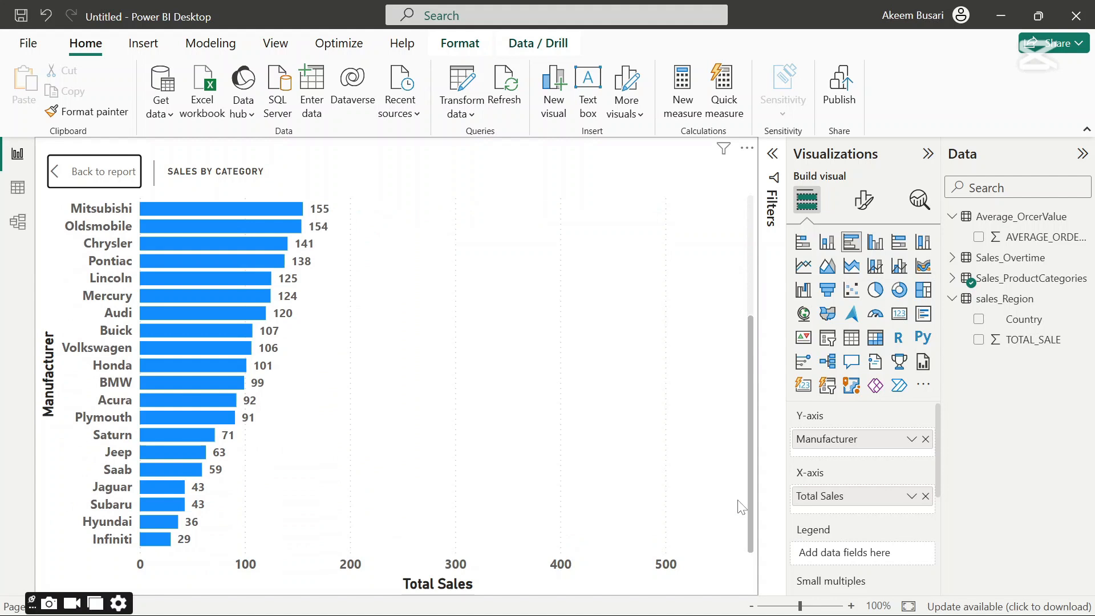
- Review the Sales by Category manufacturers from one end of the list to the other, then return to the report page
{"action": "left_click_drag", "start_coordinate": [742, 507], "coordinate": [747, 249]}
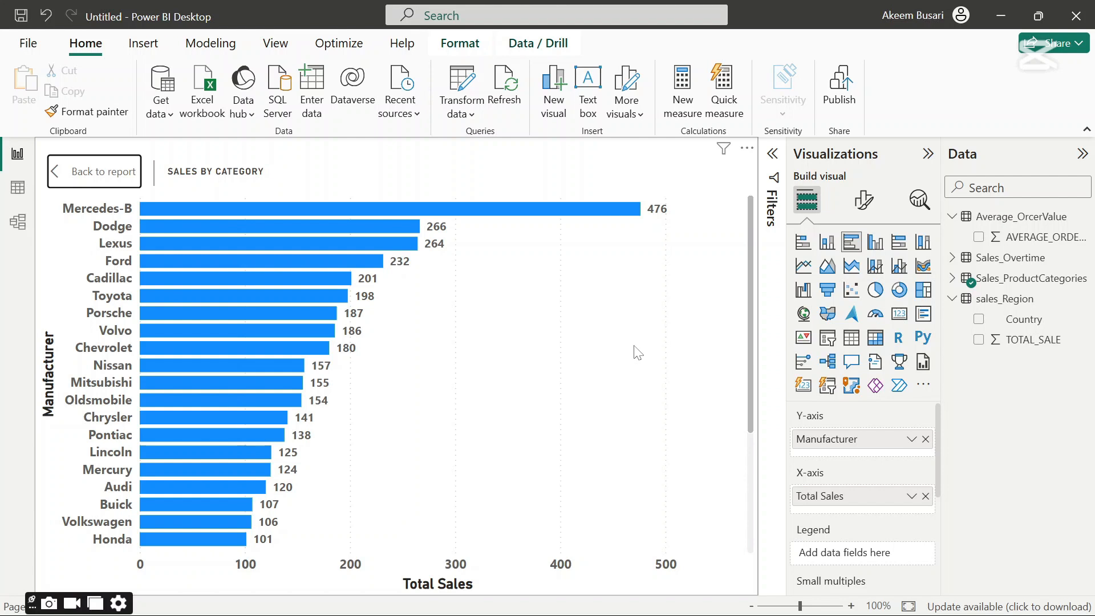
{"action": "left_click_drag", "start_coordinate": [752, 354], "coordinate": [765, 525]}
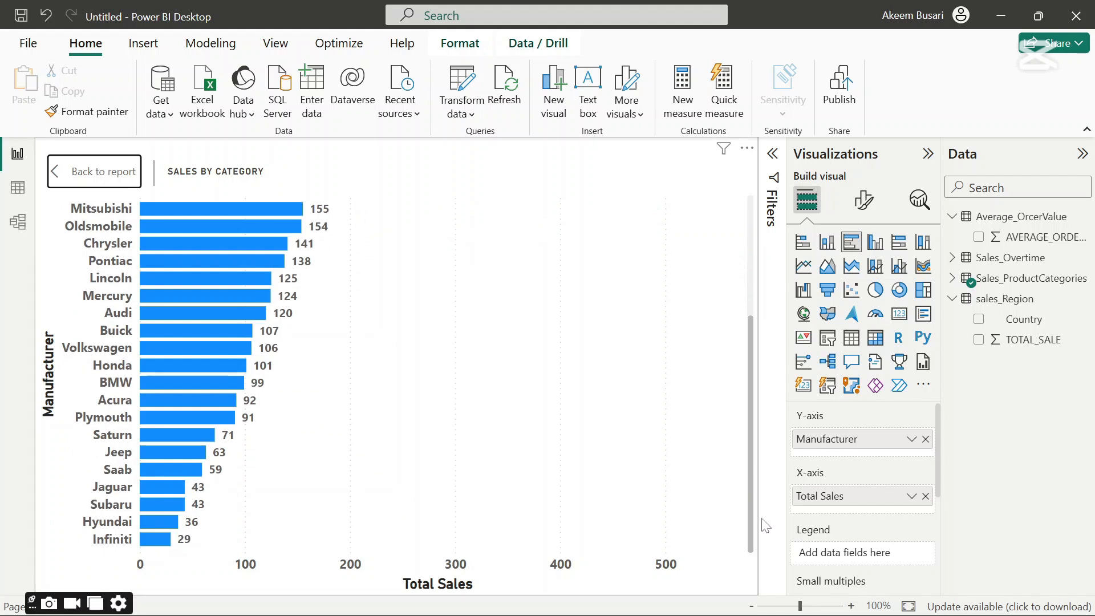
{"action": "left_click_drag", "start_coordinate": [751, 514], "coordinate": [748, 235]}
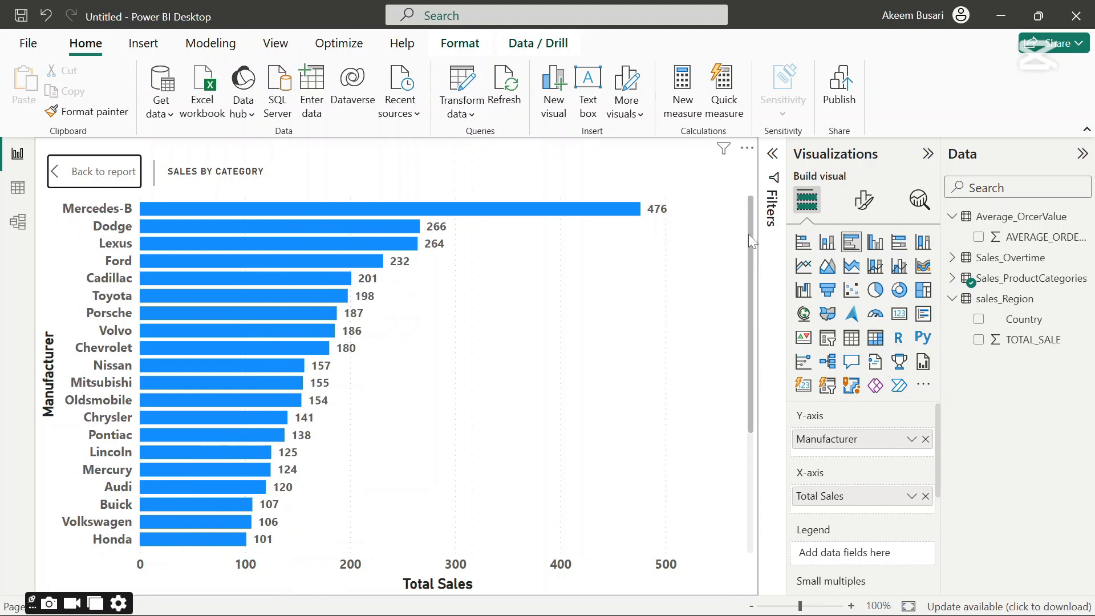
{"action": "left_click", "coordinate": [103, 171]}
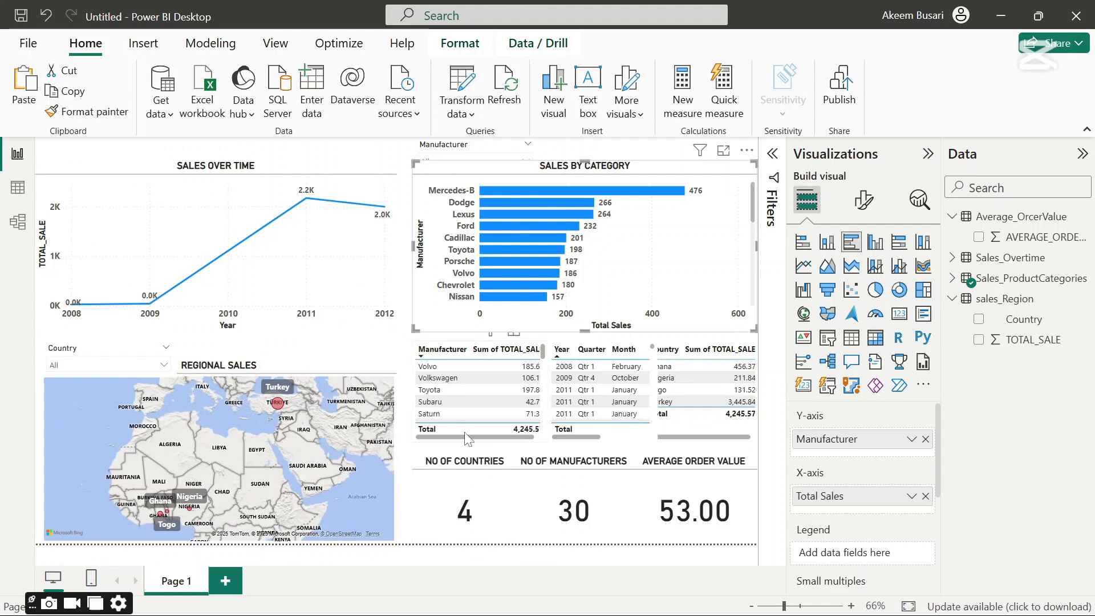
- Nudge the Manufacturer sales table slightly to the left beneath the Sales by Category chart and deselect it
{"action": "left_click_drag", "start_coordinate": [460, 433], "coordinate": [458, 436]}
{"action": "left_click_drag", "start_coordinate": [461, 444], "coordinate": [461, 444]}
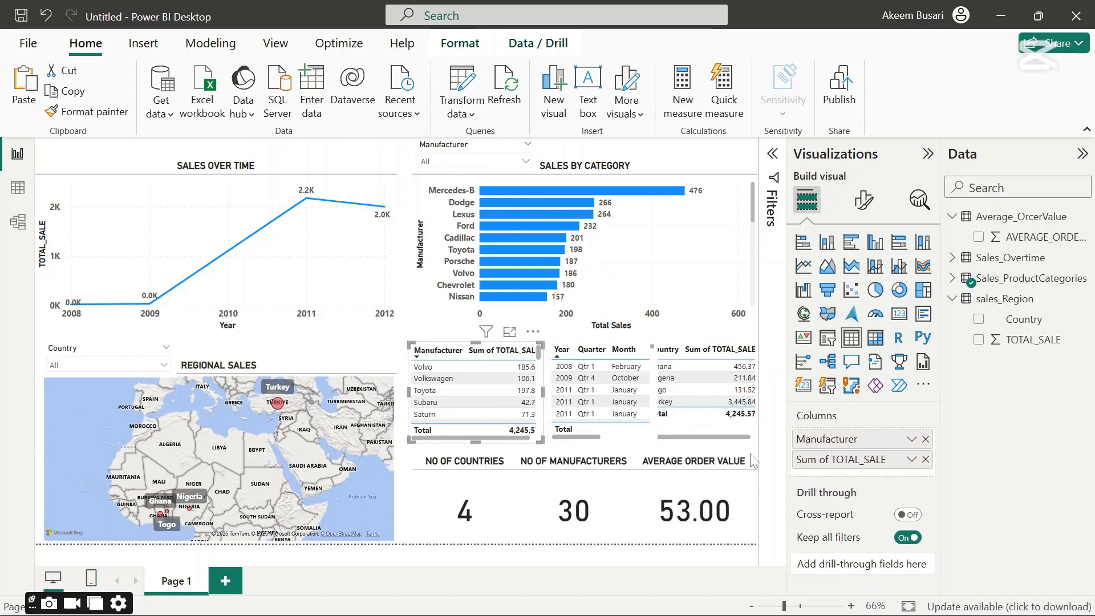
{"action": "left_click", "coordinate": [460, 563]}
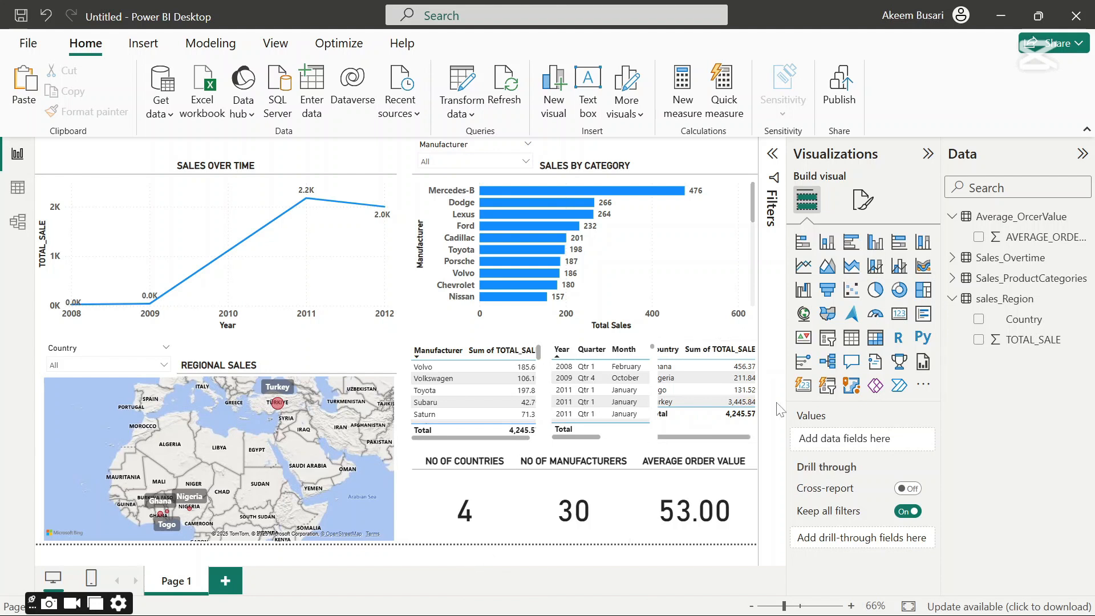
- Collapse the Visualizations and Data panes to give the report canvas more room
{"action": "left_click", "coordinate": [928, 154]}
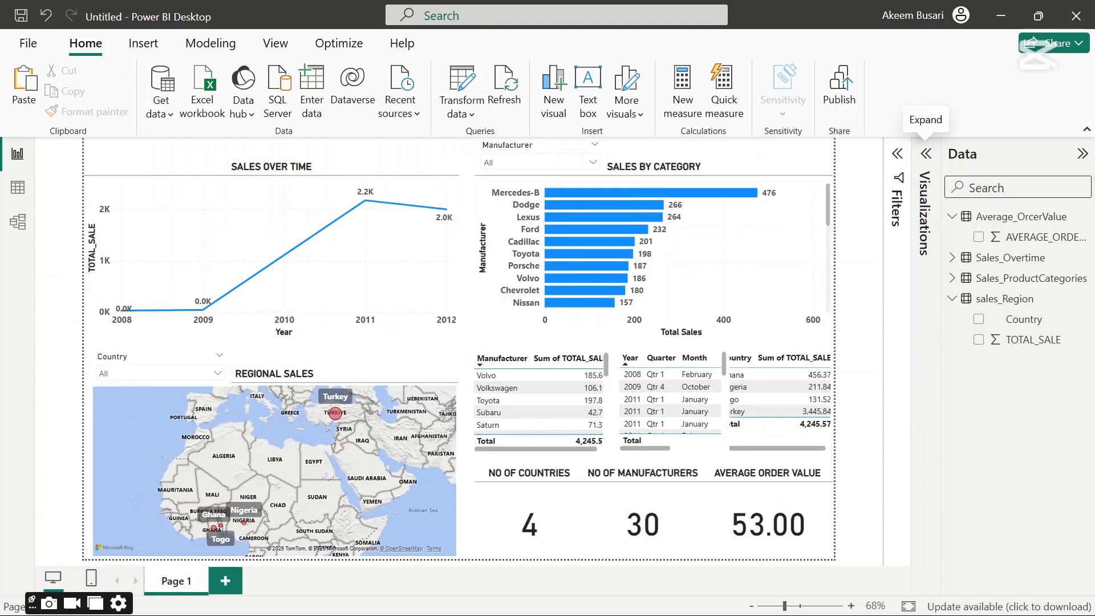
{"action": "left_click", "coordinate": [1078, 158]}
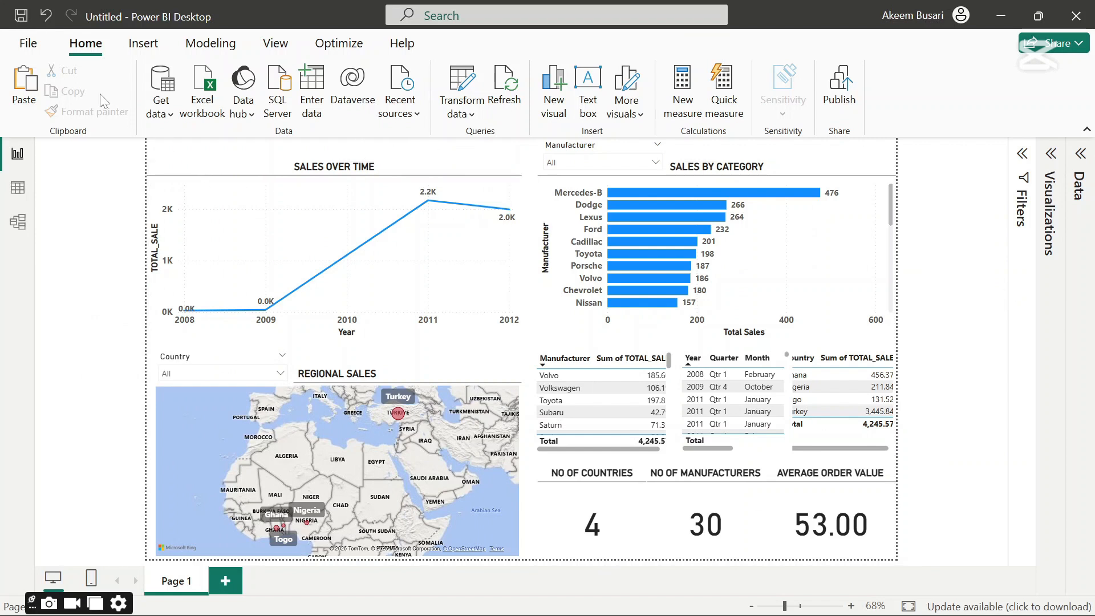
- View the export formats available for the report file and return to the report page
{"action": "left_click", "coordinate": [28, 46]}
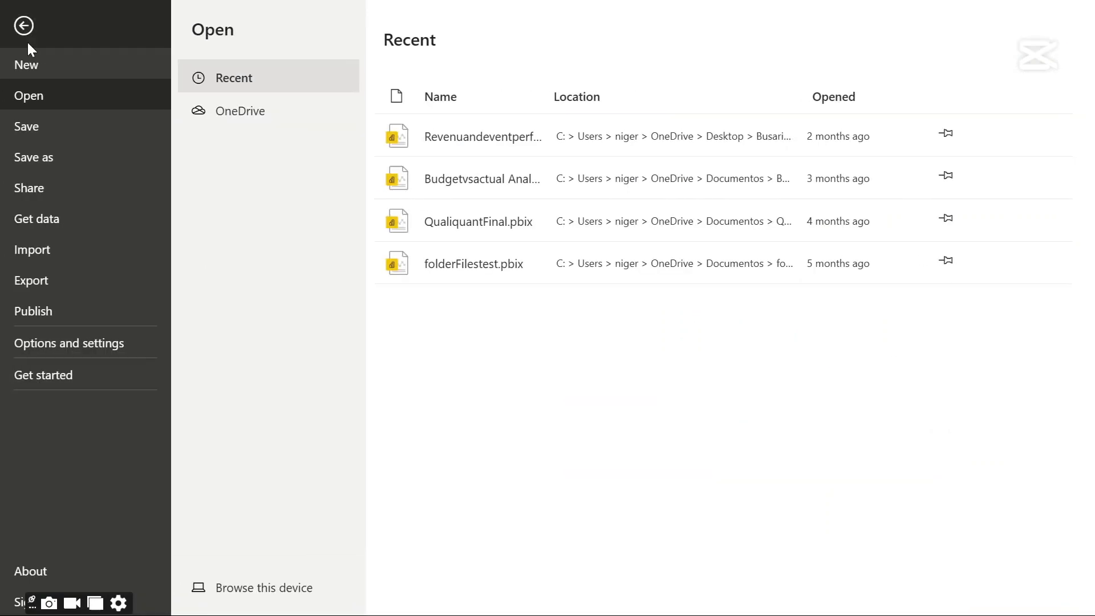
{"action": "left_click", "coordinate": [38, 293]}
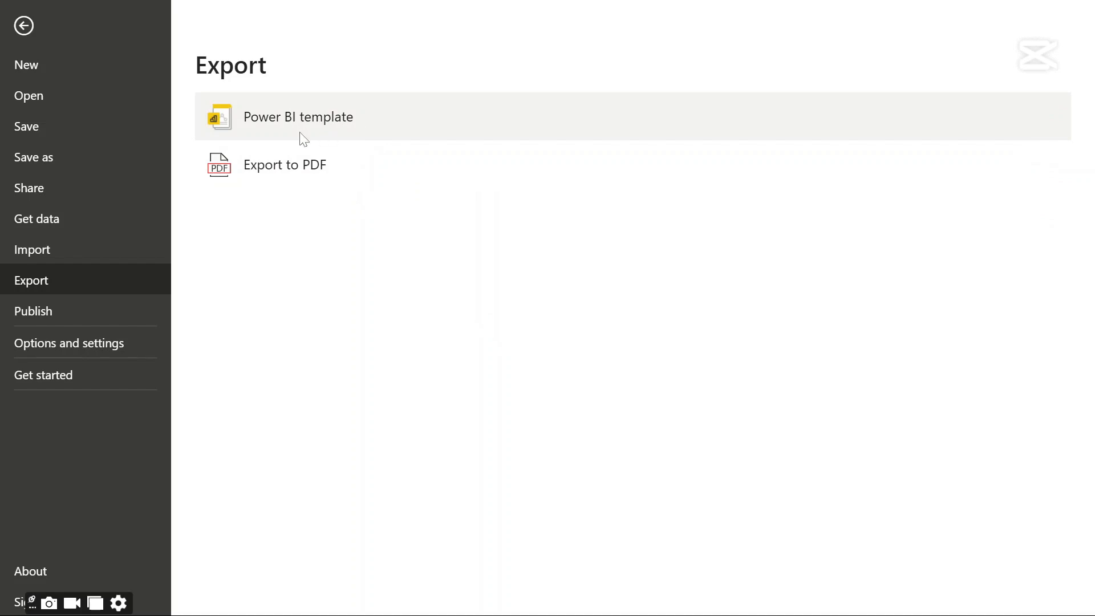
{"action": "left_click", "coordinate": [25, 24]}
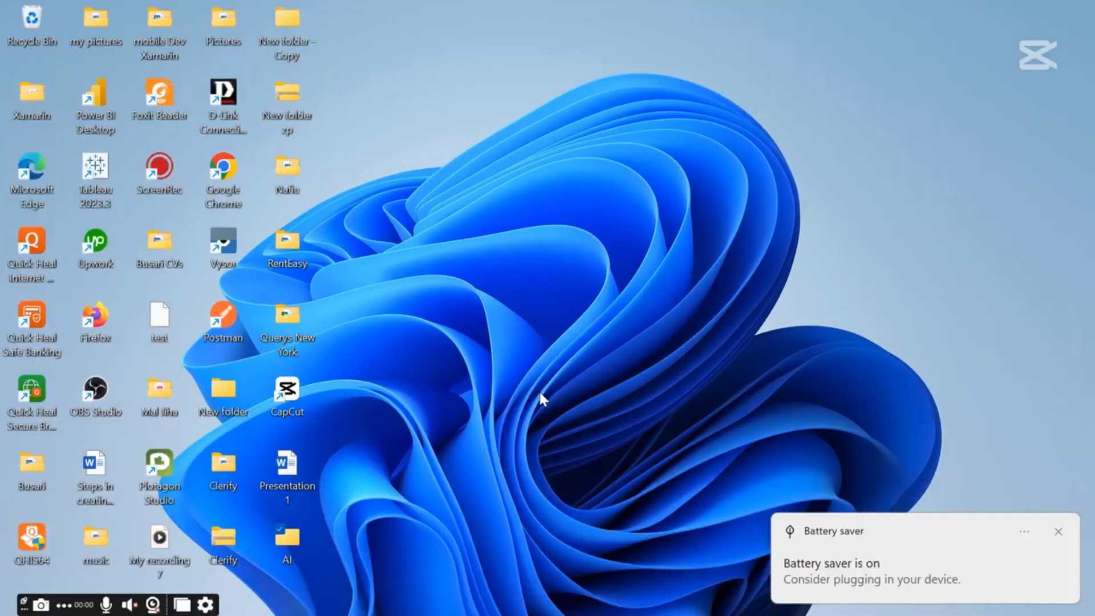
- Dismiss the Battery saver notification on the desktop
{"action": "left_click", "coordinate": [1057, 531]}
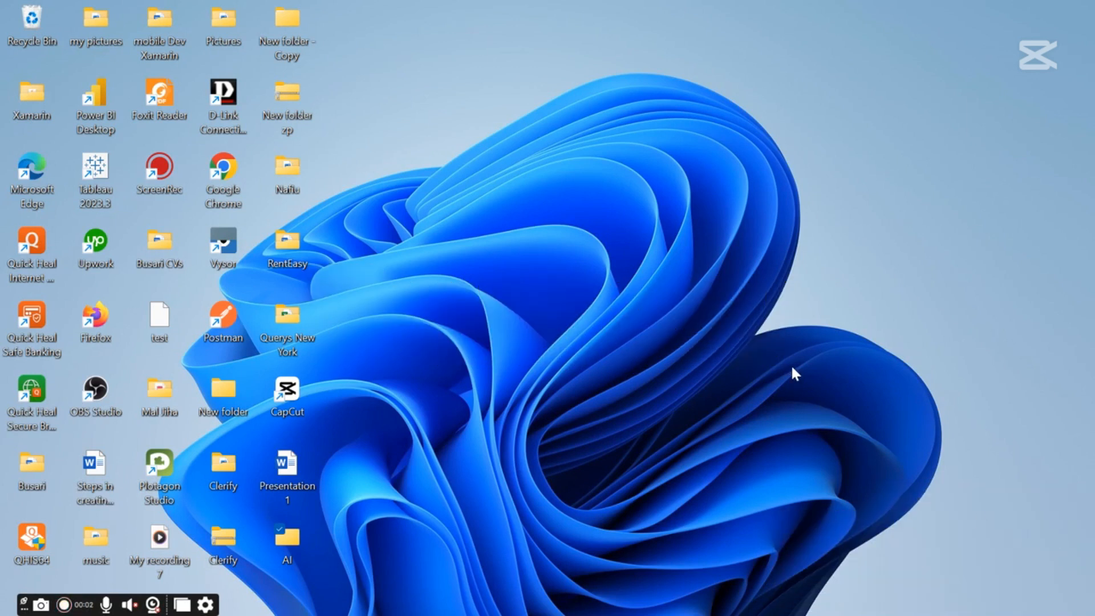